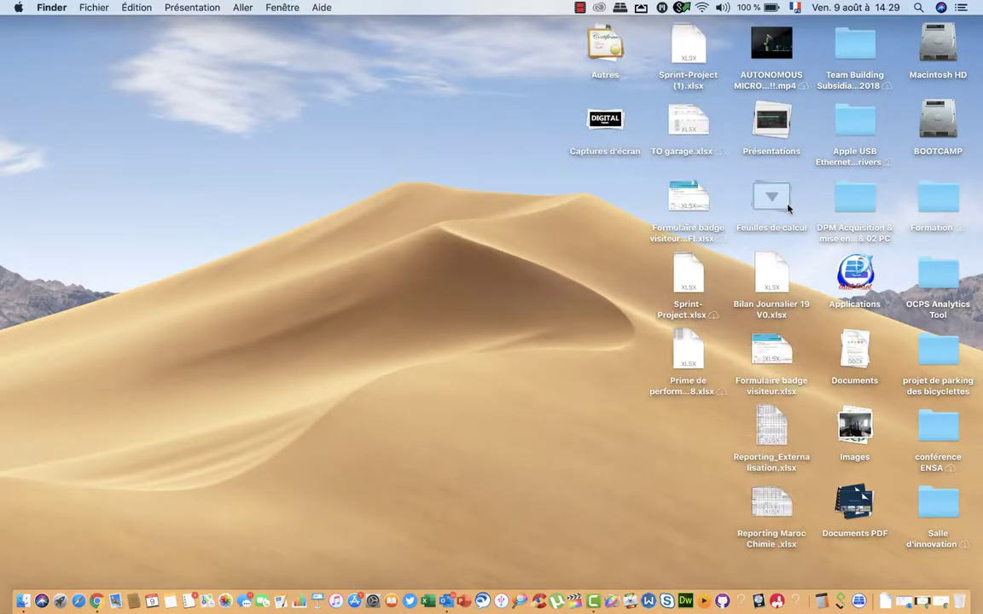
Select the Bilan Journalier 19 V0.xlsx workbook in the desktop's Feuilles de calcul stack and open it
left_click(774, 286)
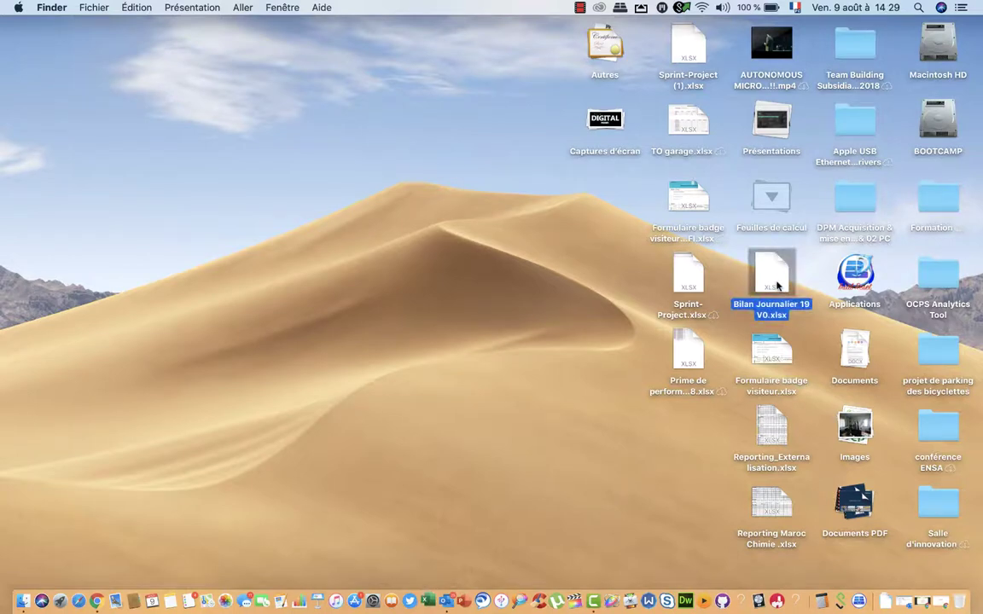
left_click_drag(777, 287, 691, 292)
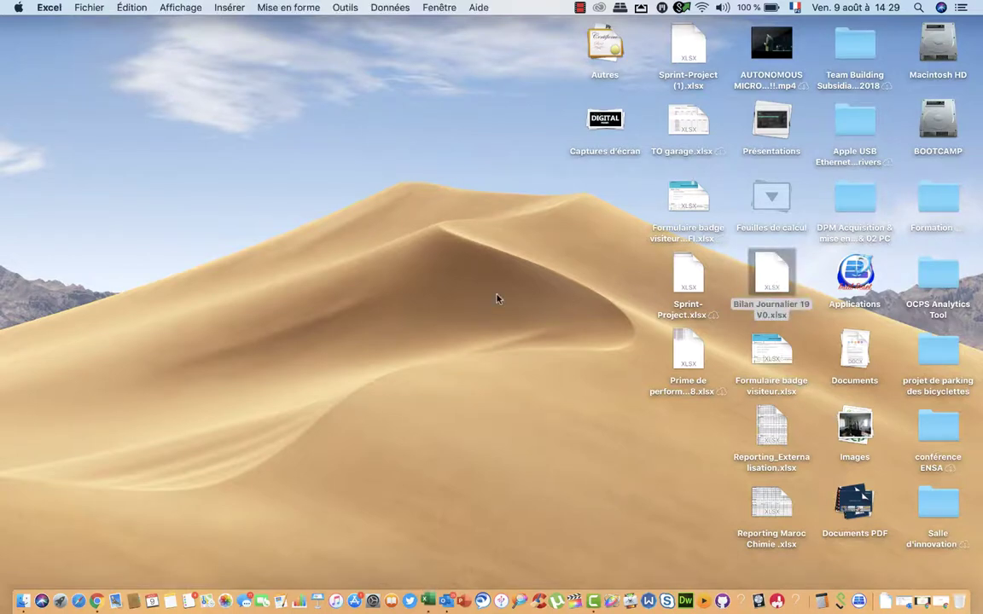
Open the Bilan Journalier 19 V0 workbook and dismiss the calendar reminder notification
left_click(434, 314)
left_click(384, 355)
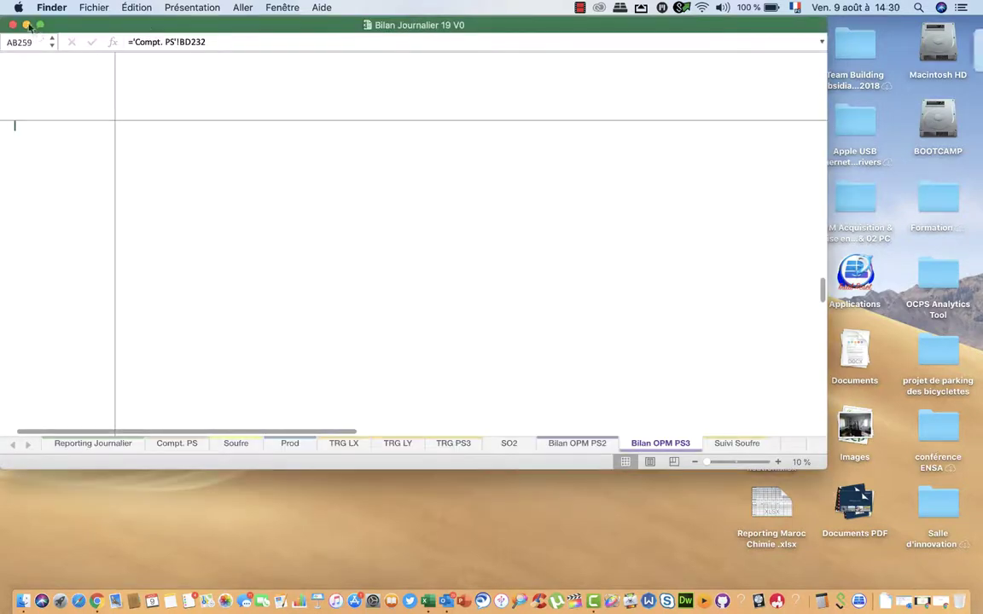
left_click(943, 43)
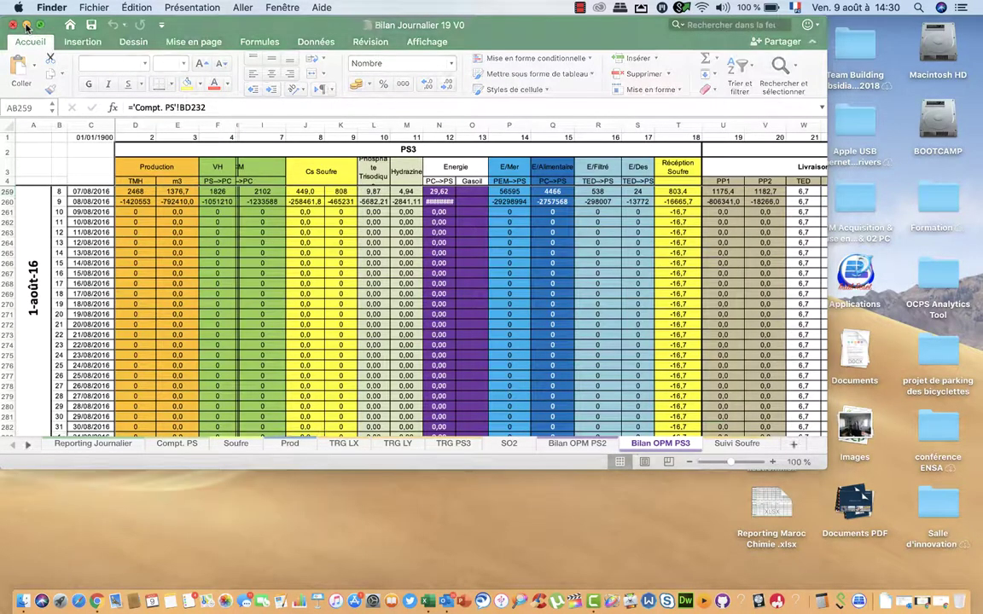
Minimize and restore the Excel window, then enlarge it to show more of Bilan OPM PS3
left_click(26, 26)
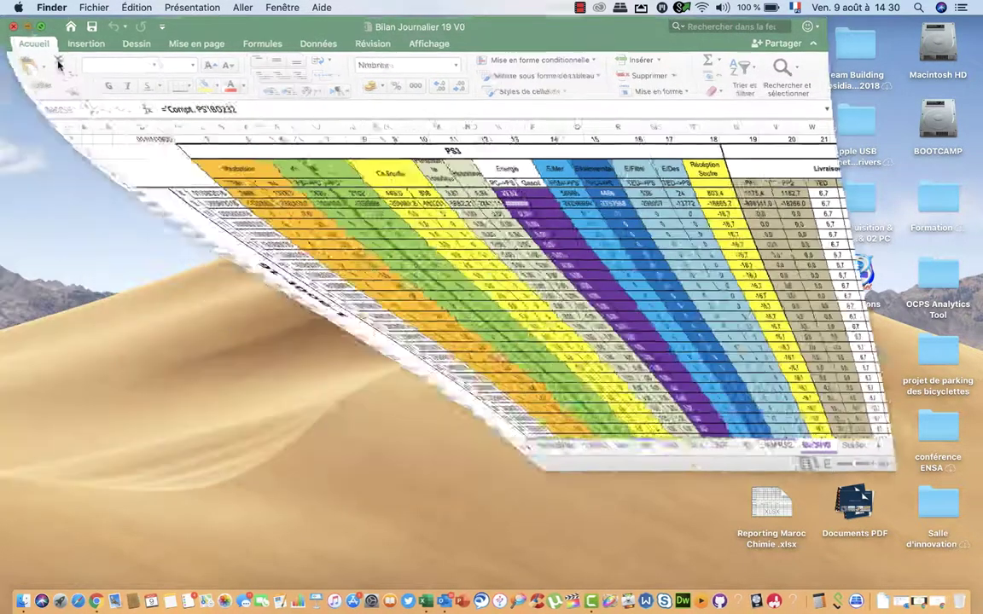
key("ctrl+super+0")
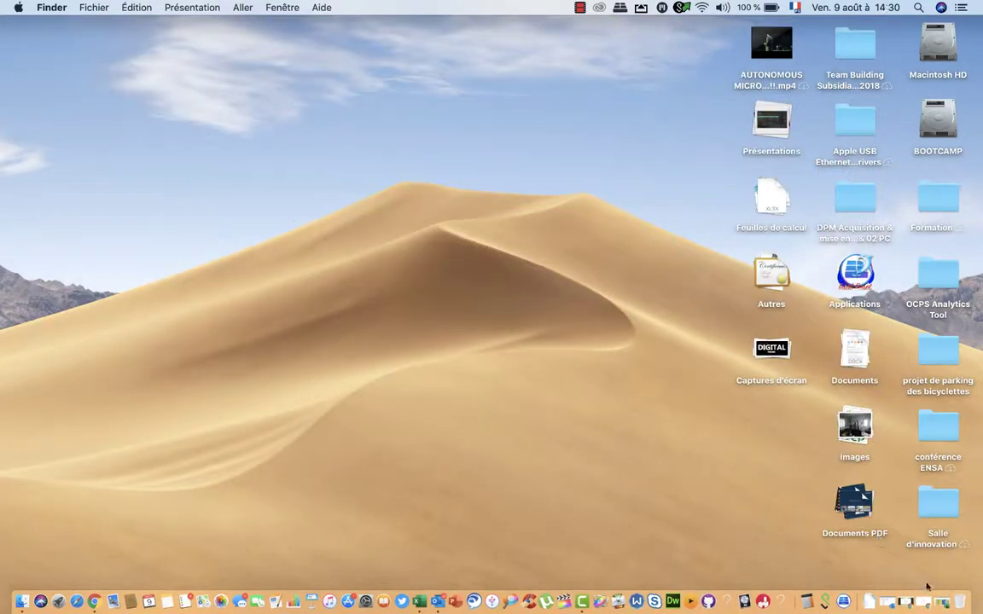
left_click(900, 601)
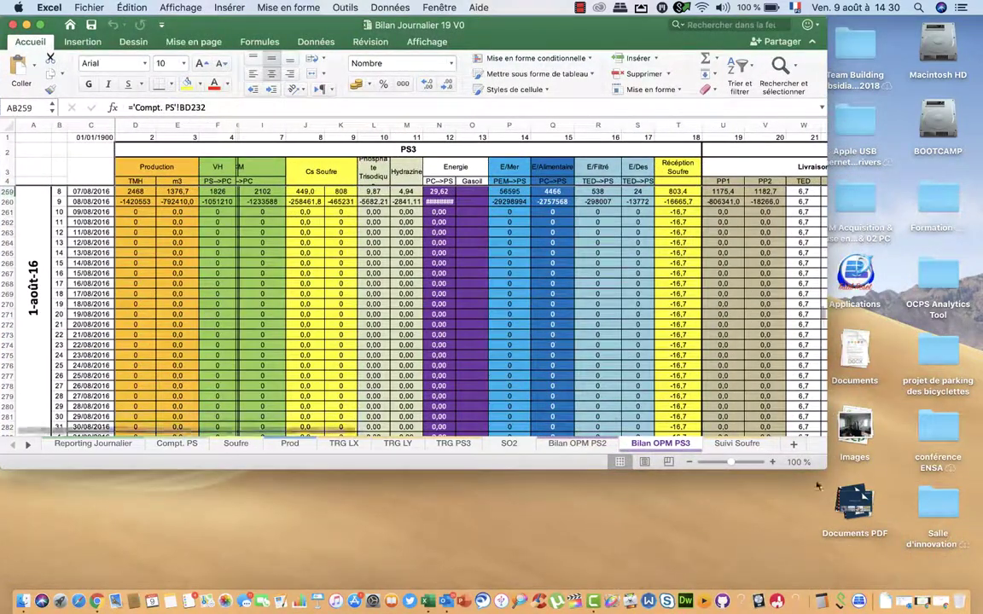
mouse_move(825, 468)
left_mouse_down()
mouse_move(905, 552)
mouse_move(975, 588)
left_mouse_up()
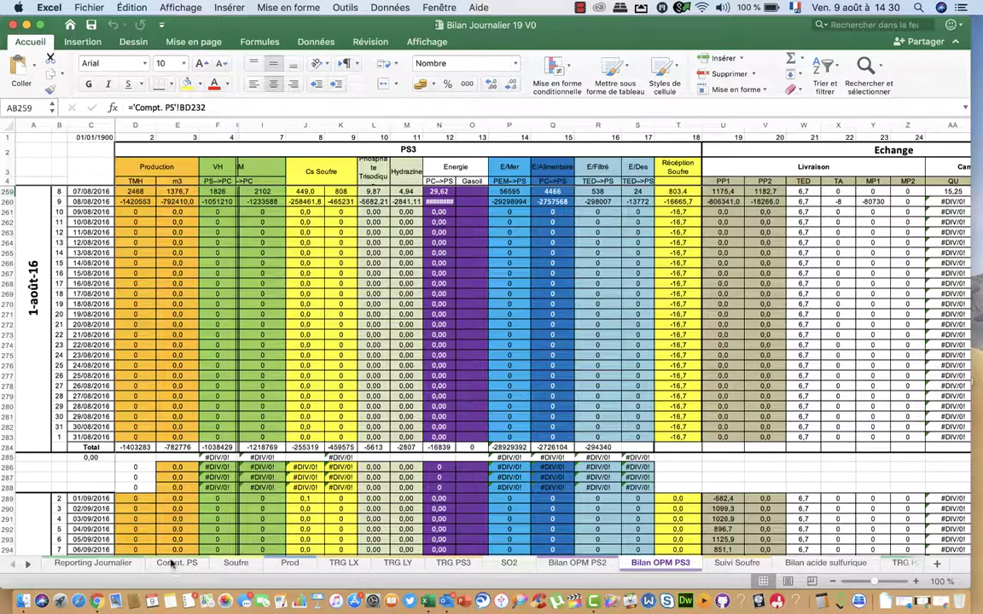
On the Compt. PS sheet, enter 3893 in AC233 for 9/8/18 and start the AE233 reading
left_click(174, 563)
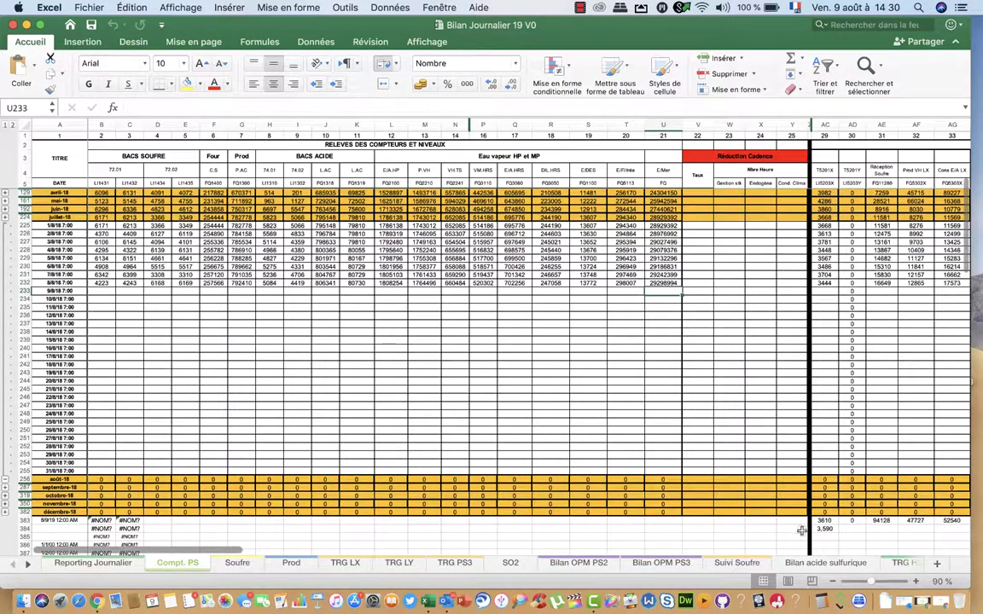
left_click(823, 293)
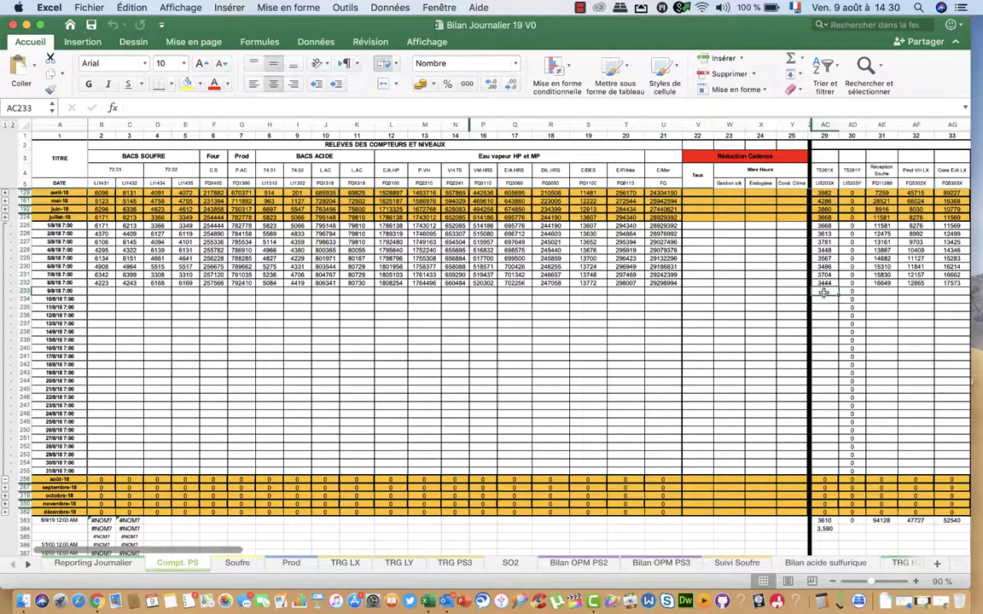
key("Right")
key("Right")
key("Right")
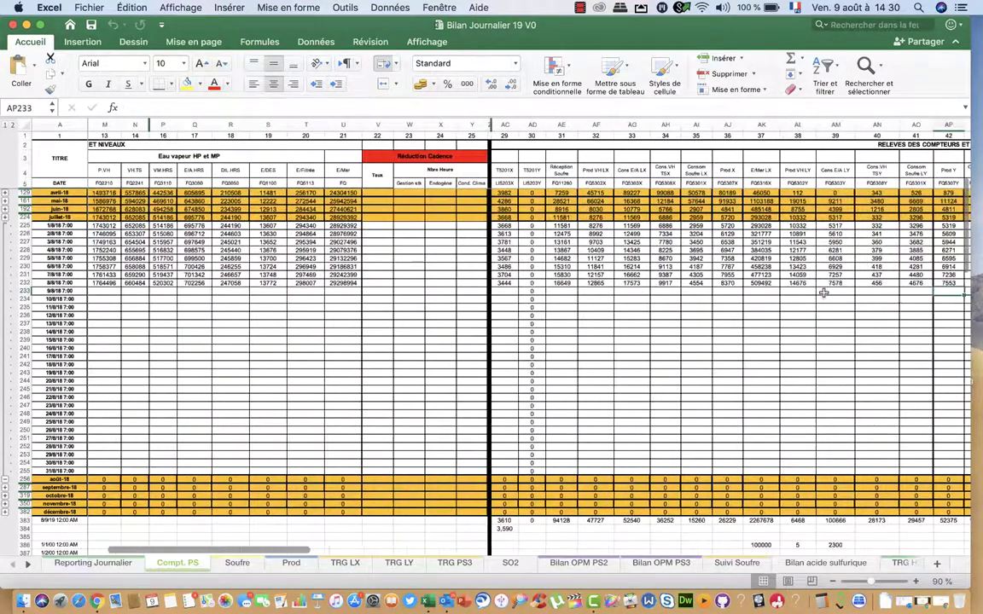
key("Right")
key("Right")
key("Right")
key("Right")
key("Right")
key("Right")
key("Right")
key("Right")
key("Right")
key("Right")
key("Right")
key("Right")
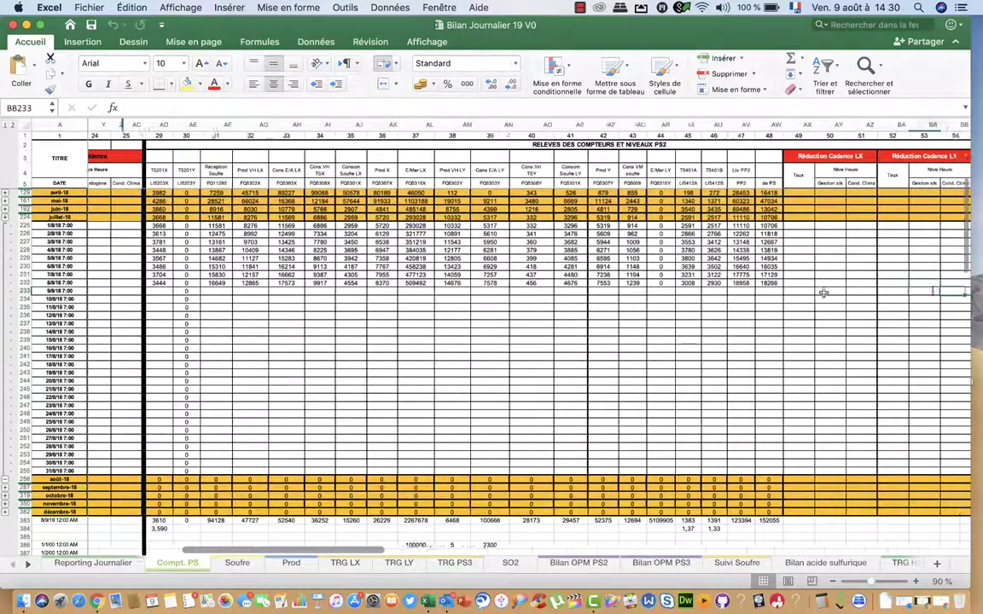
key("Left")
key("Left")
key("Left")
key("Left")
key("Left")
key("Left")
key("Left")
key("Left")
key("Left")
key("Left")
key("Left")
key("Left")
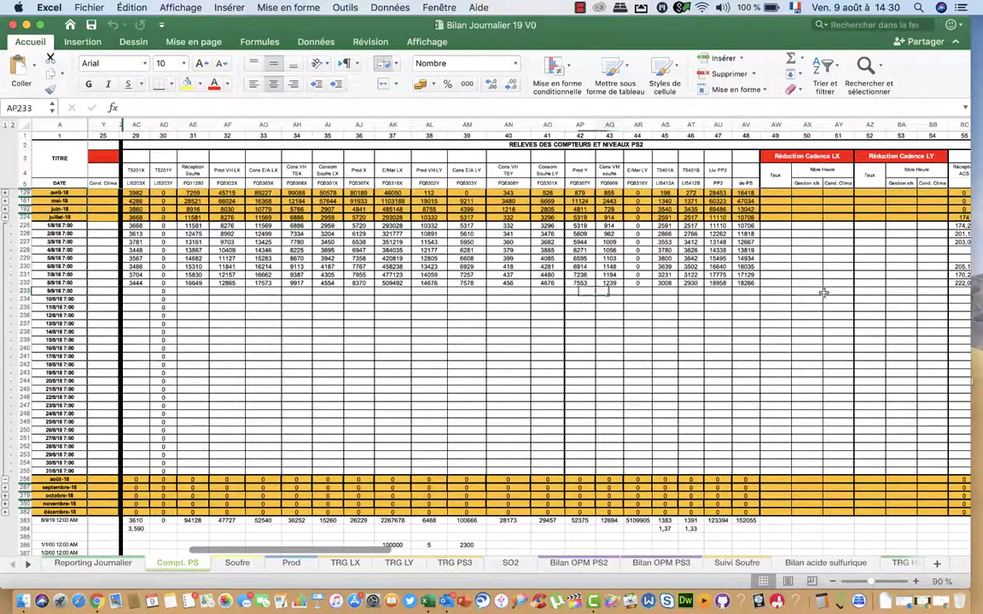
key("Left")
key("Left")
key("Left")
key("Left")
key("Left")
key("Left")
key("Left")
key("Left")
key("Left")
type("3")
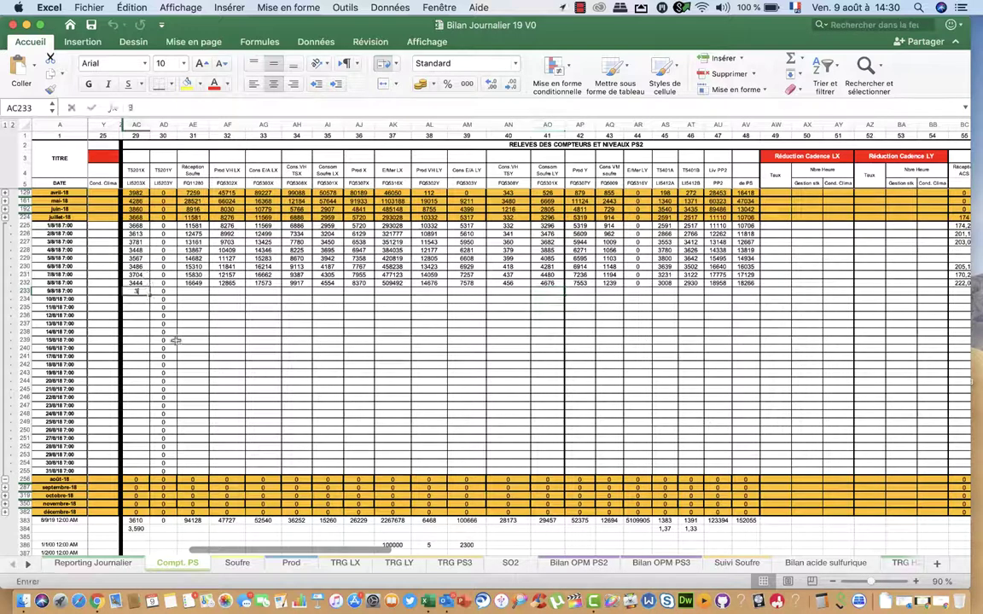
type("893")
key("Right")
key("Right")
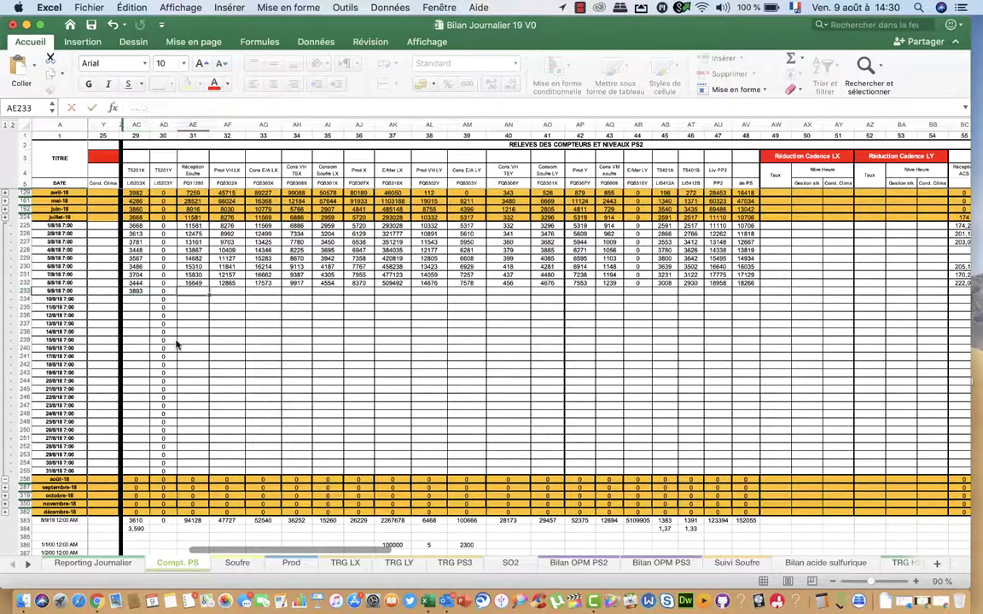
type("174")
Enter 17439, 13572 and 18474 in AE233 through AG233
type("9")
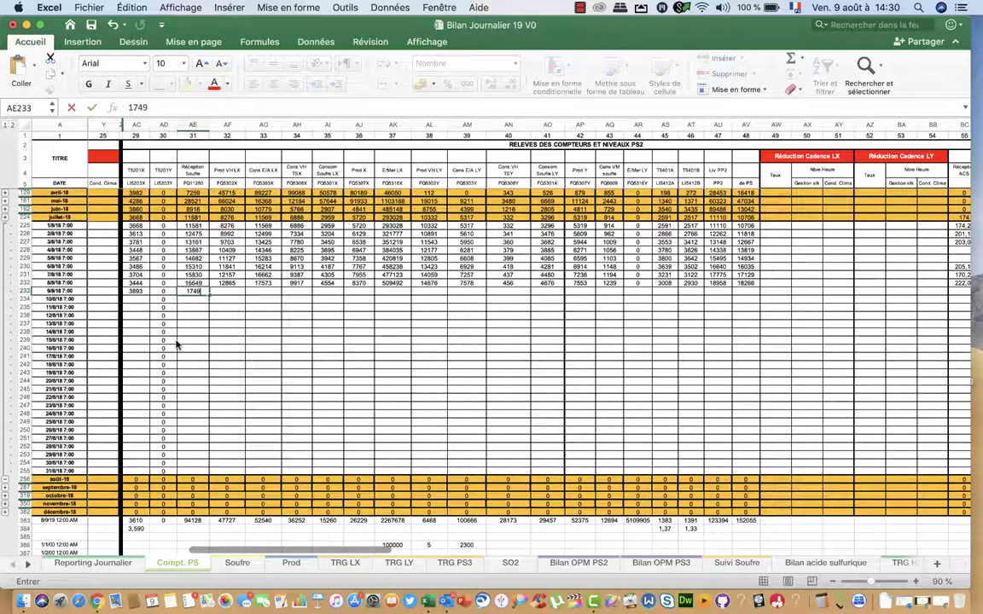
key("BackSpace")
type("39")
key("Tab")
type("1")
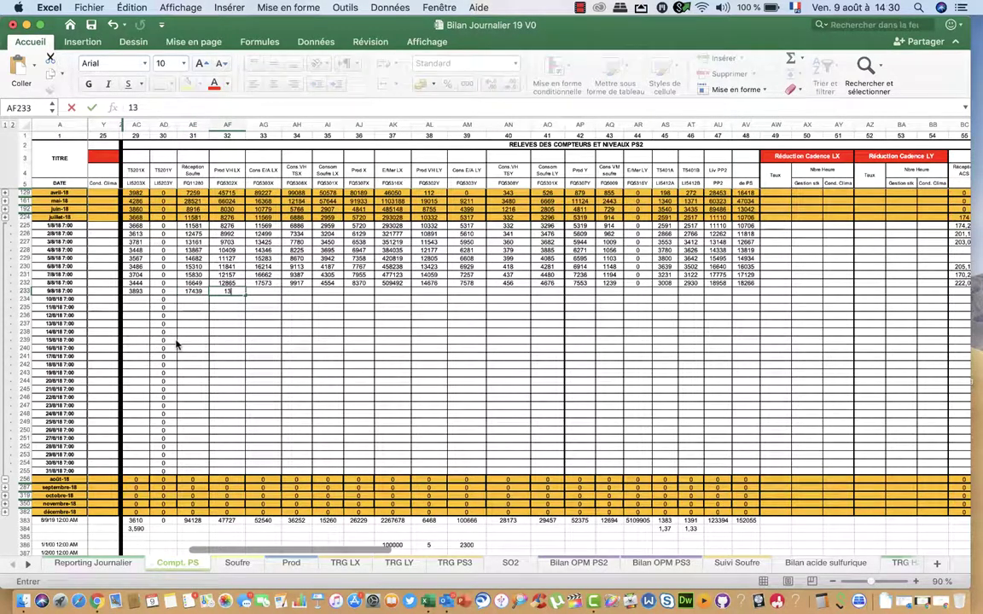
type("3572")
key("Tab")
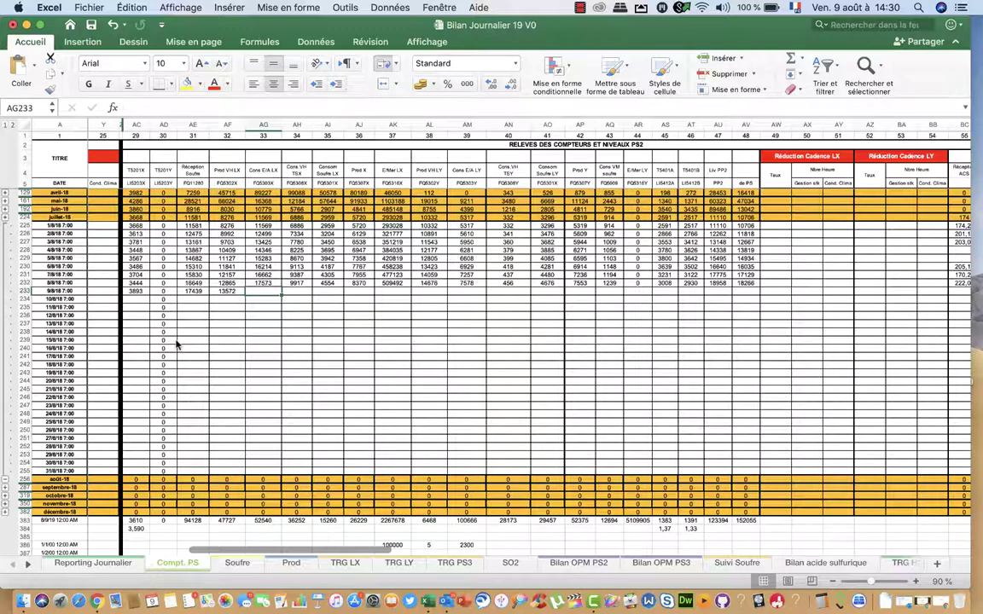
type("18474")
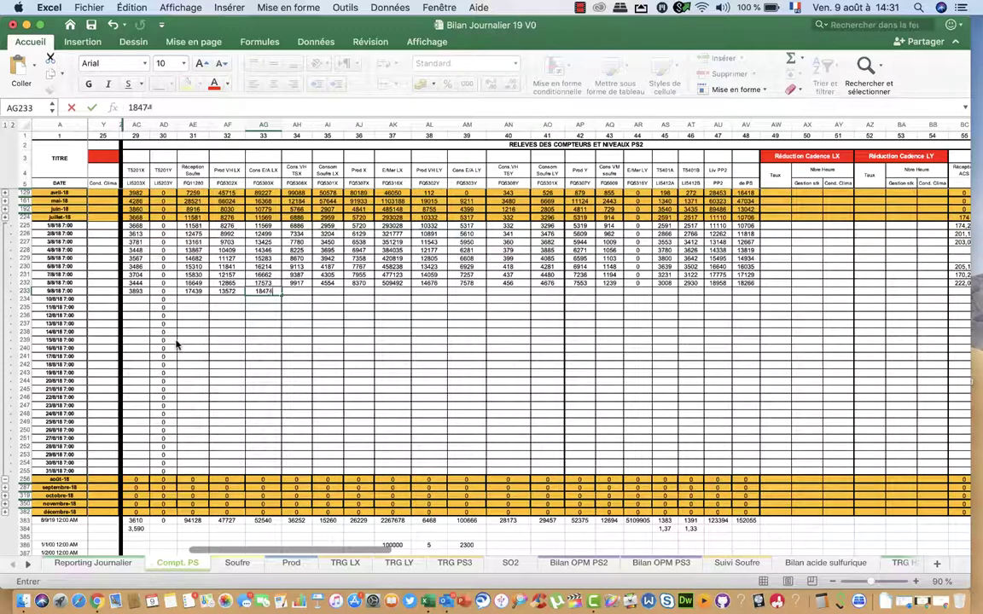
key("Tab")
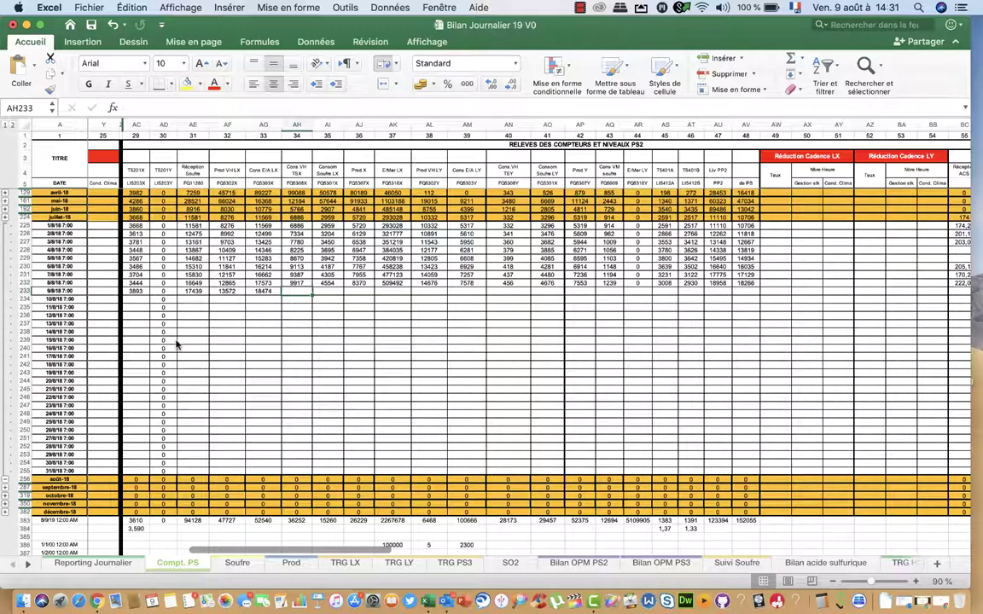
Enter 10446, 4802 and 8783 in AH233 through AJ233, then type 540871 in AK233
type("1")
type("0446")
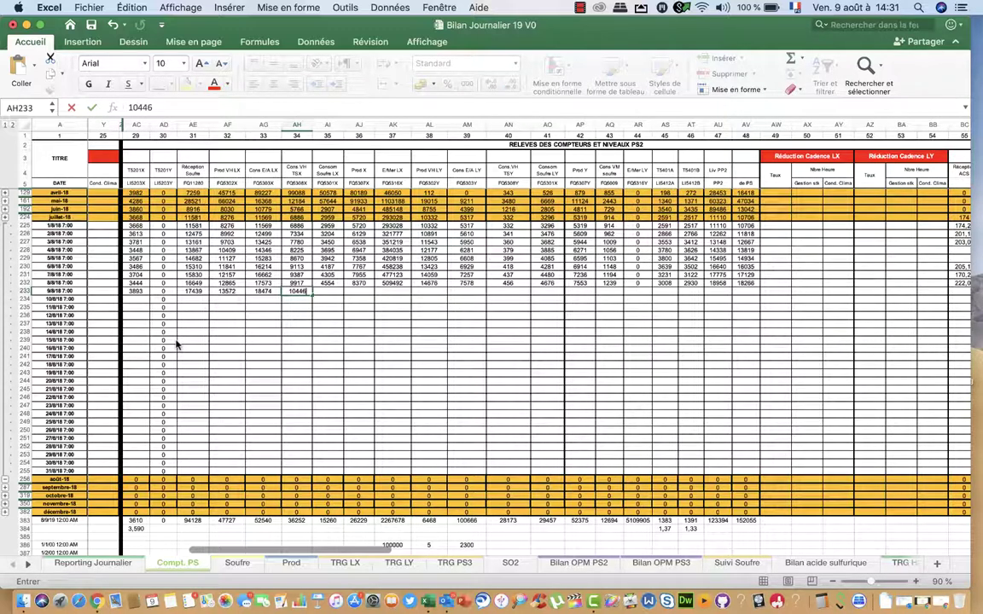
key("Tab")
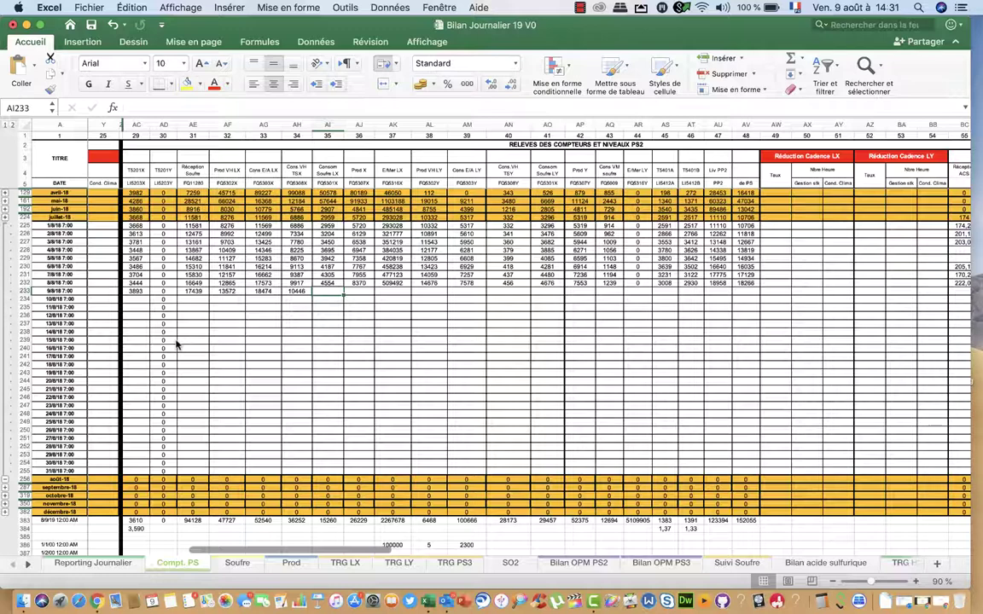
type("48")
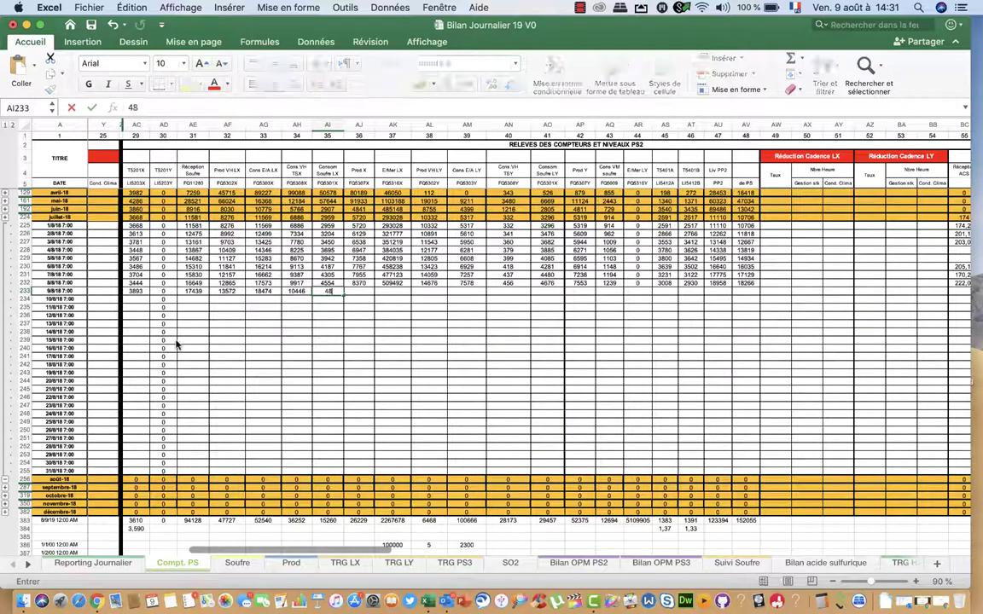
type("02")
key("Tab")
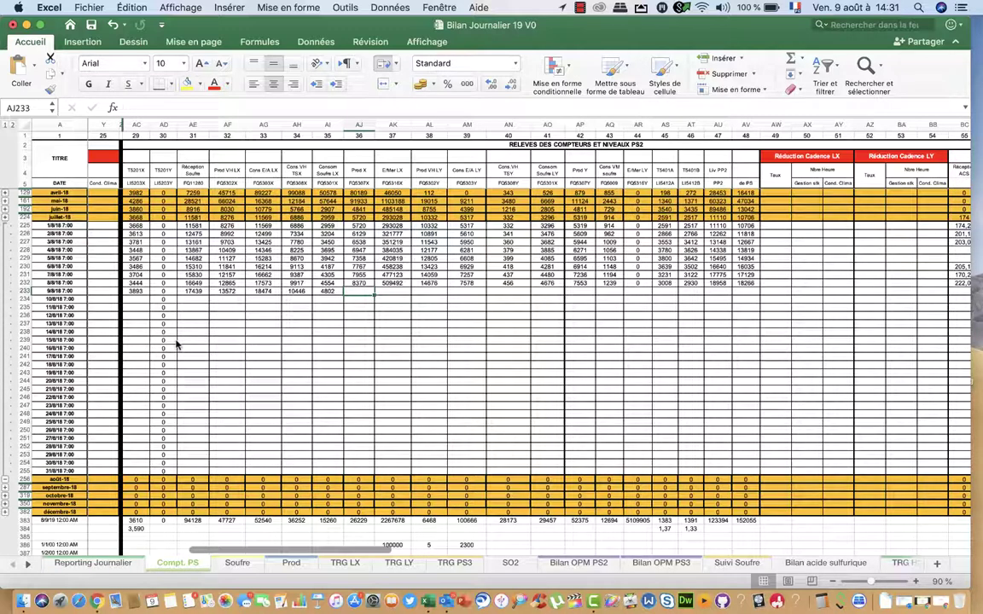
type("8783")
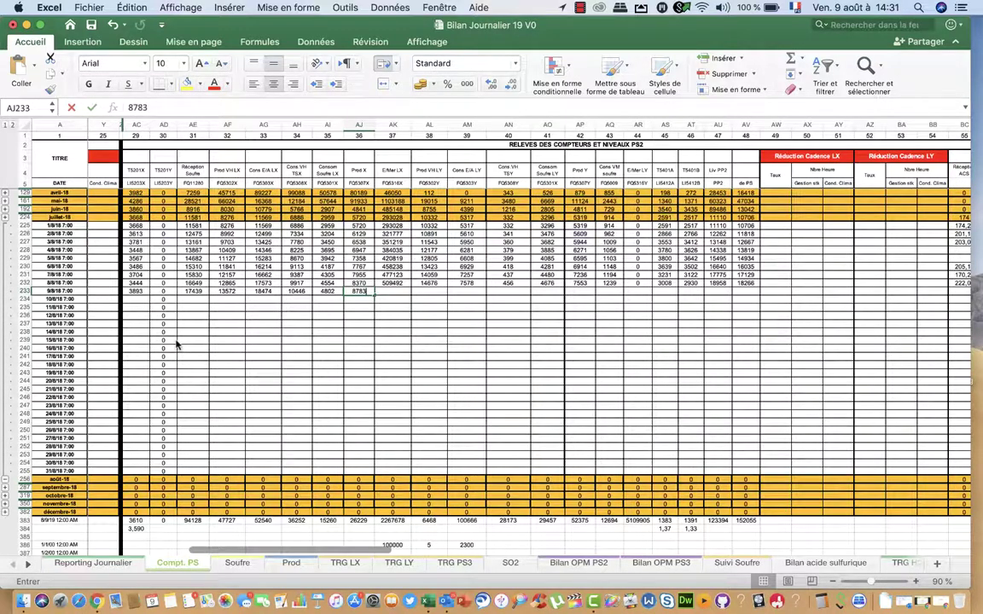
key("Tab")
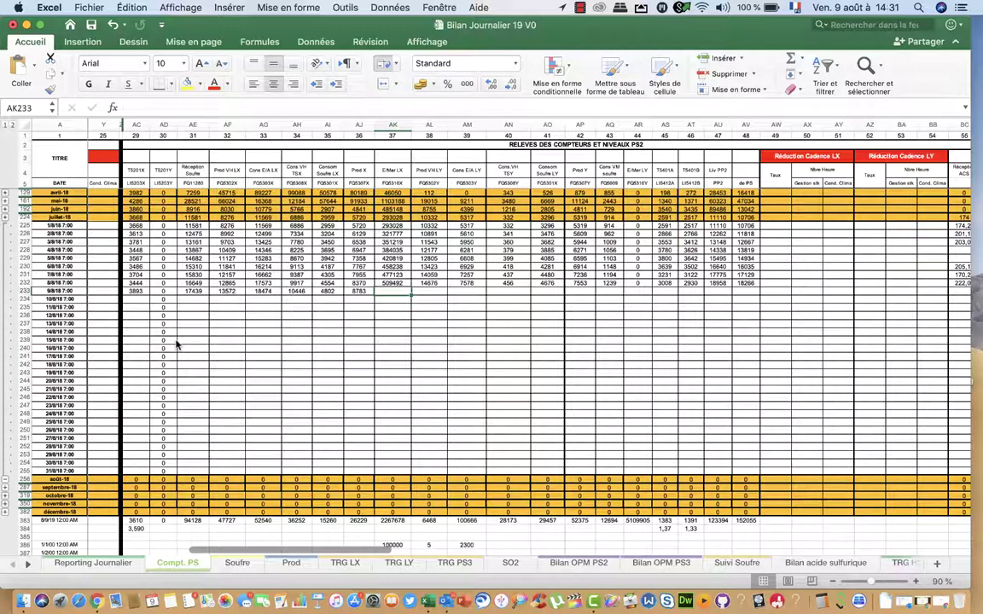
type("54")
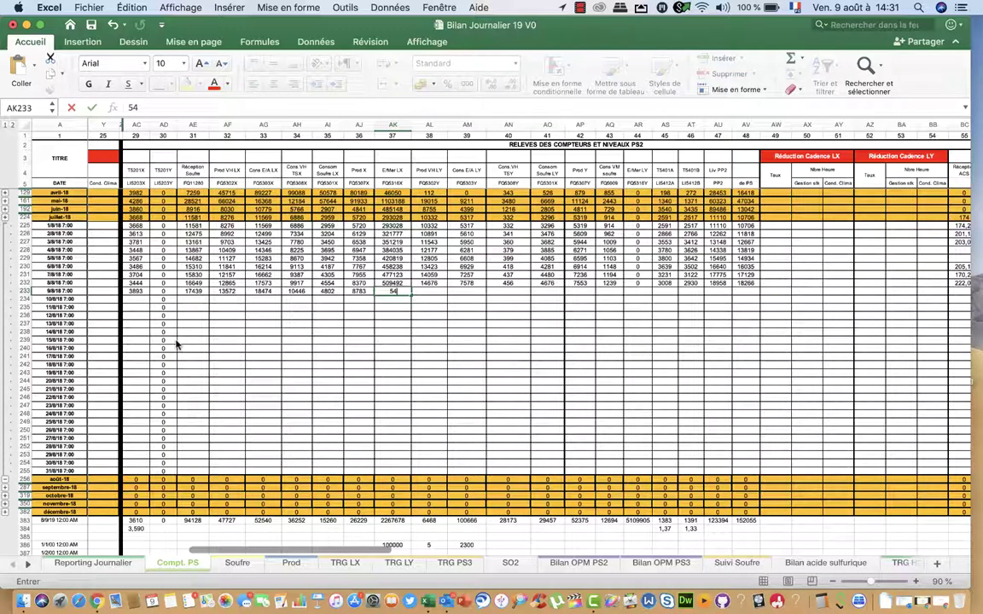
type("0871")
Commit 540871 and enter the row 233 readings 15317, 7911, 475 and 4878
key("Tab")
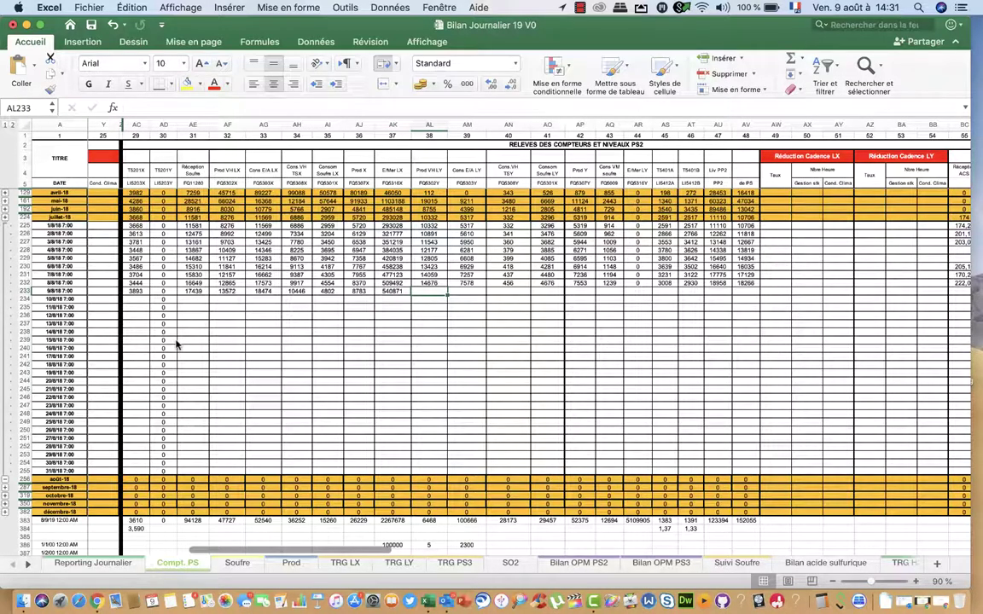
type("15")
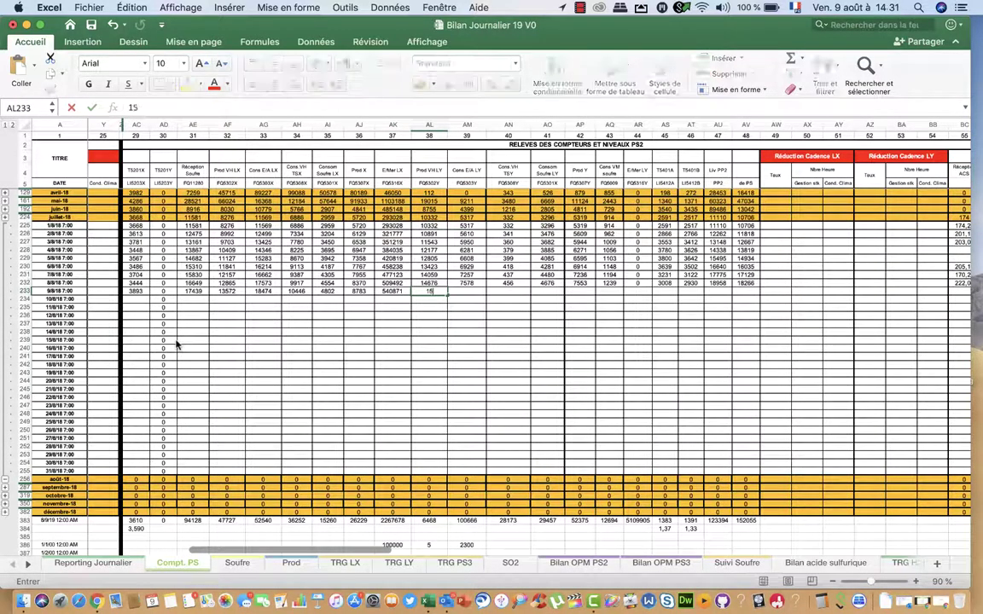
type("317")
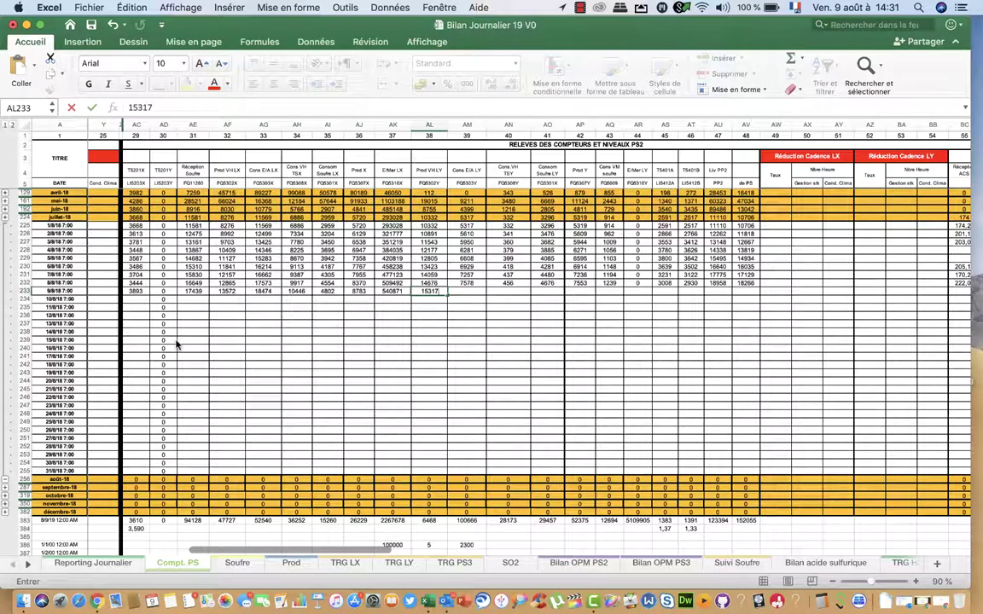
key("Tab")
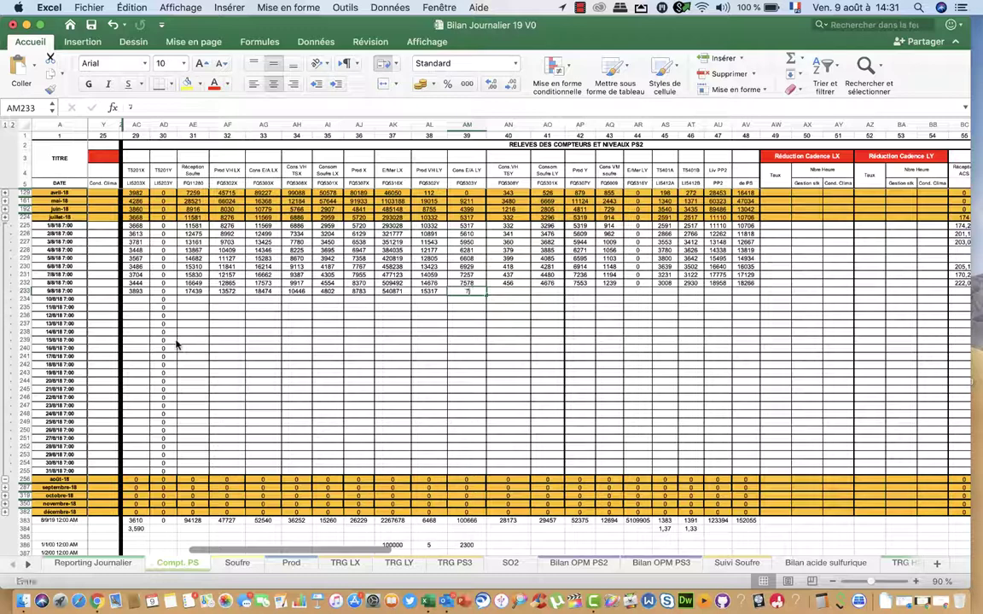
type("7911")
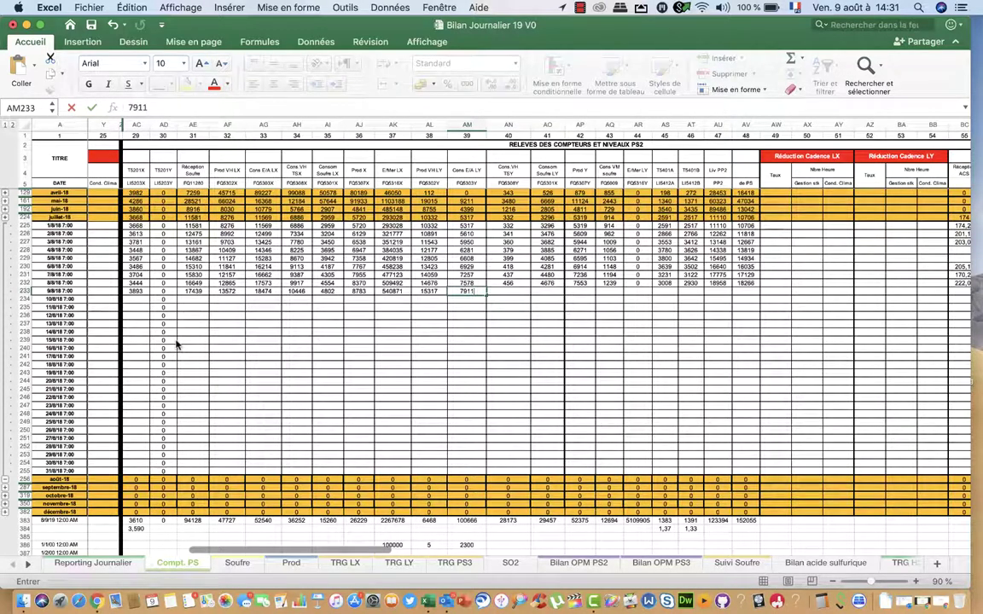
key("Tab")
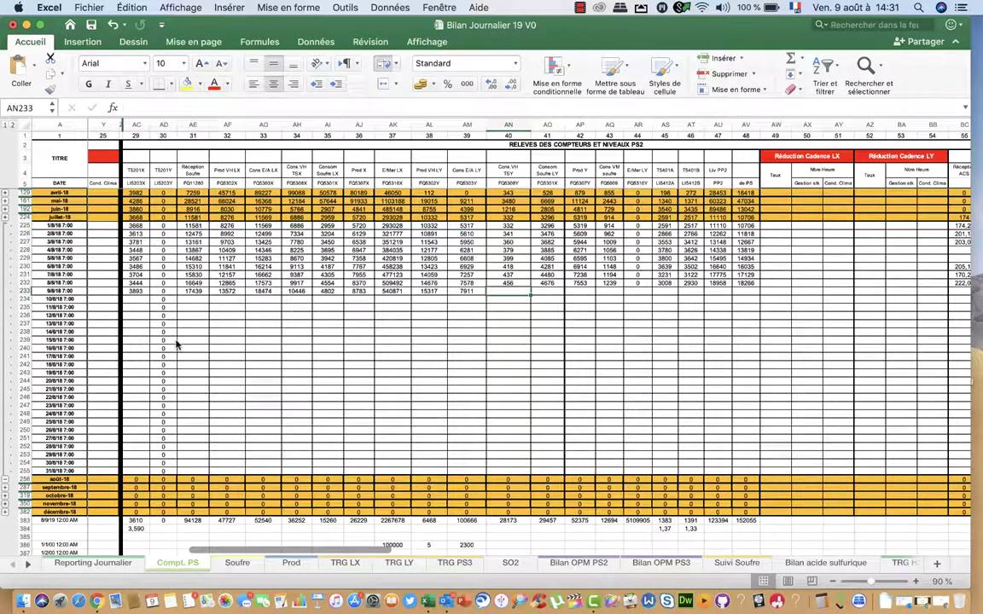
type("4")
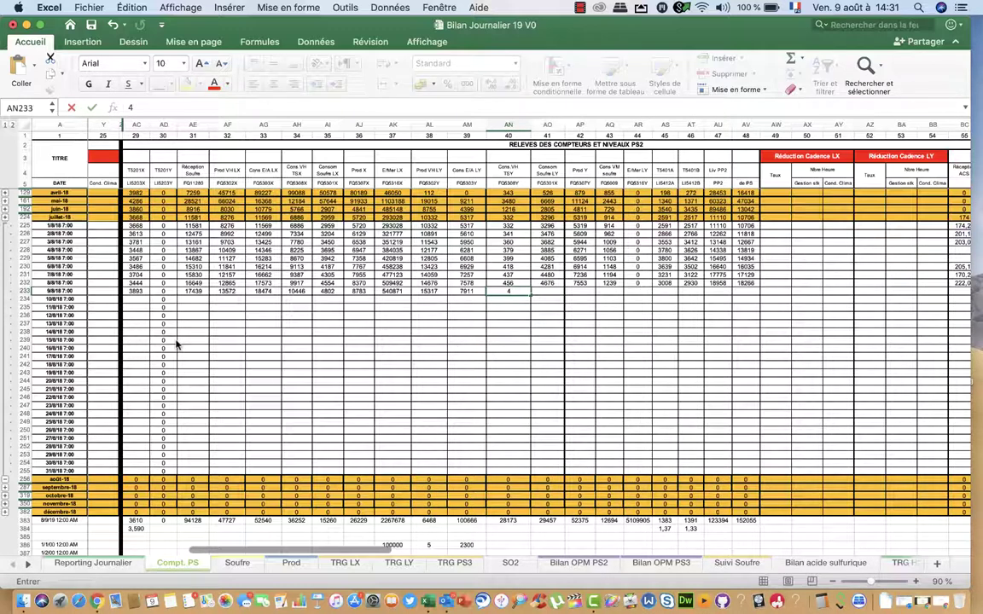
type("75")
key("Tab")
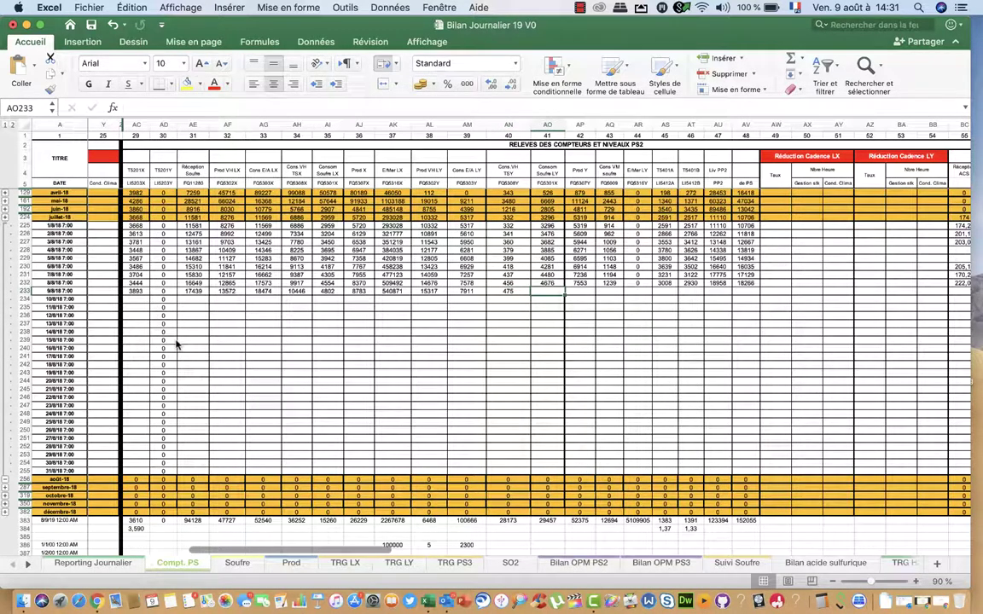
type("487")
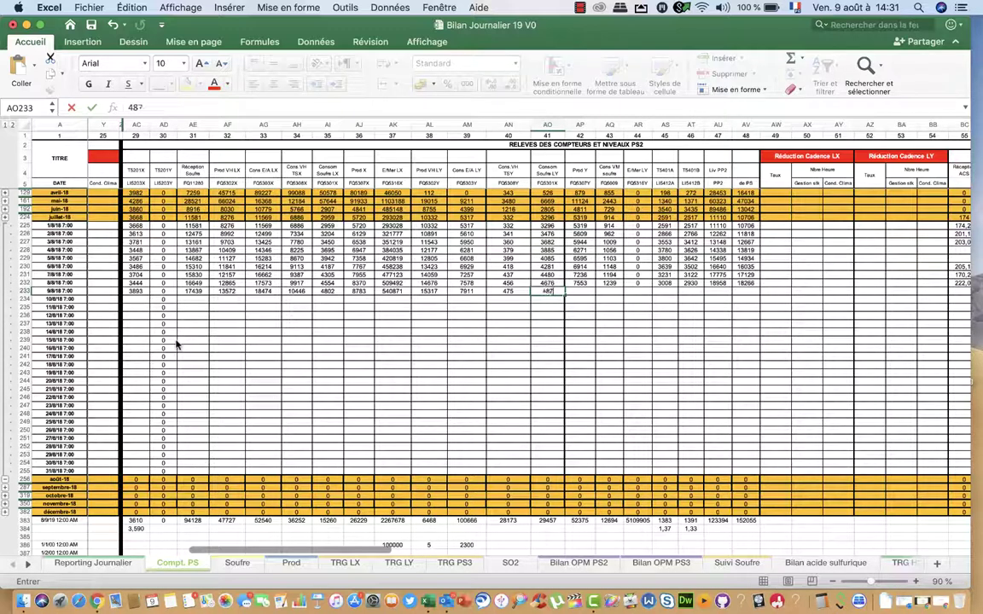
type("8")
key("Tab")
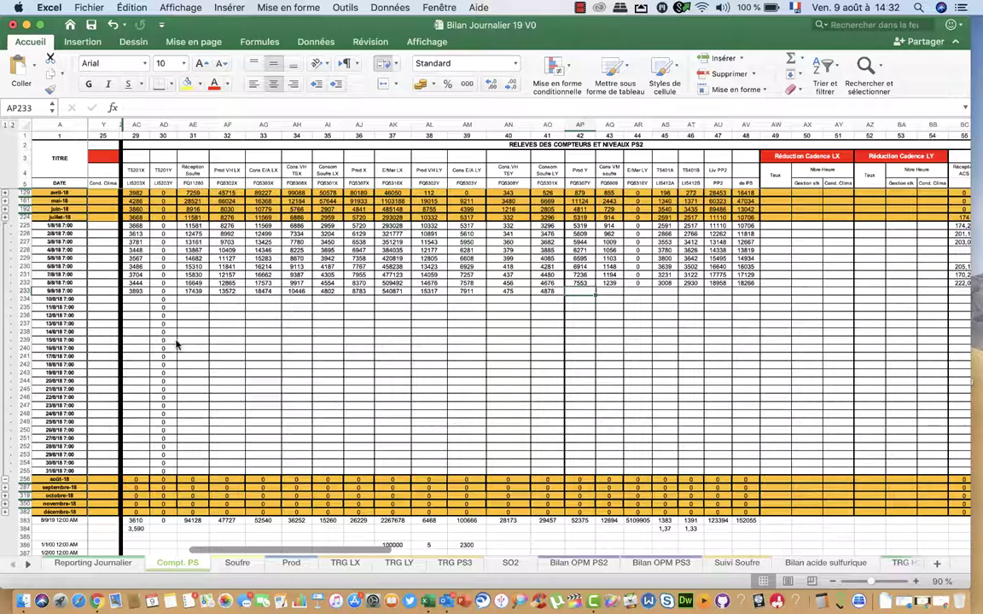
Continue row 233 with 7879, 1285, 2805, 2713, 20160 and 19426 through AV233
type("78")
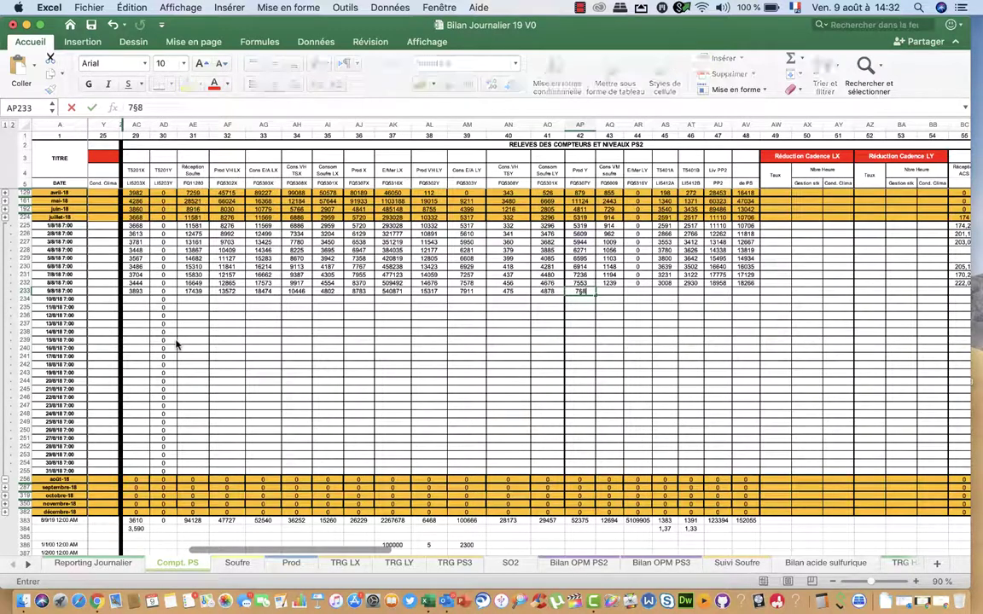
type("7")
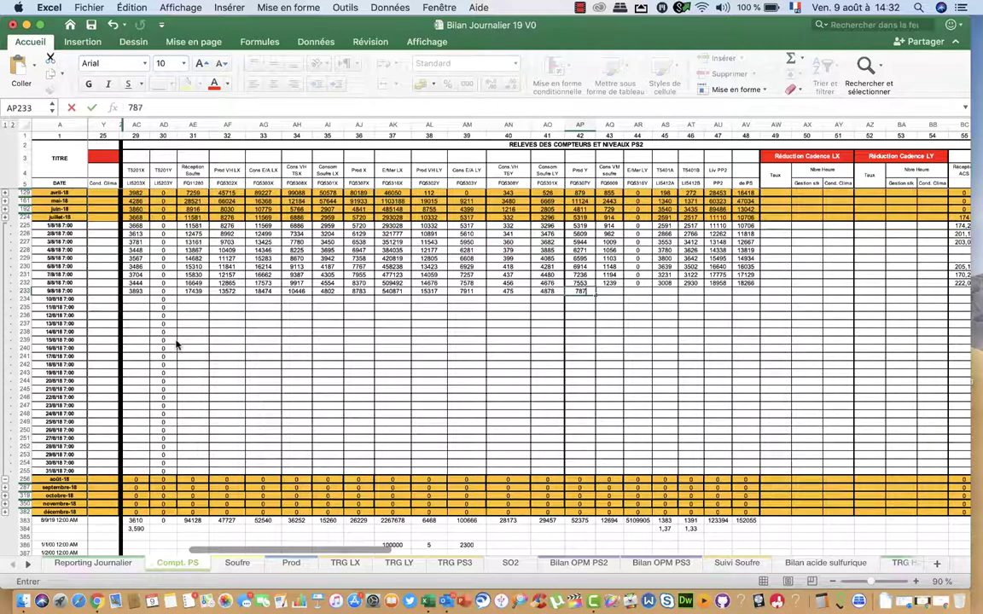
type("9")
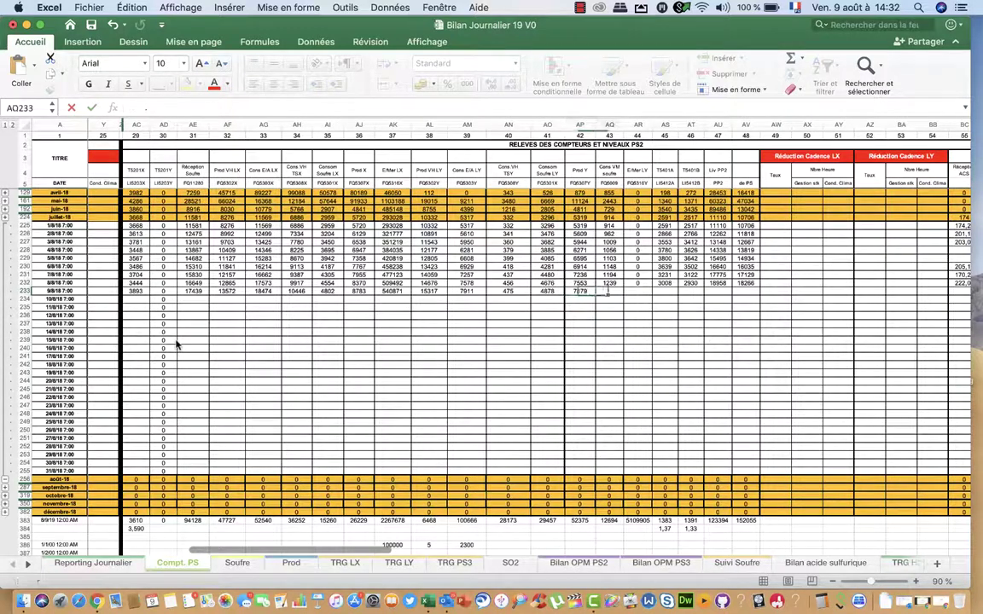
key("Tab")
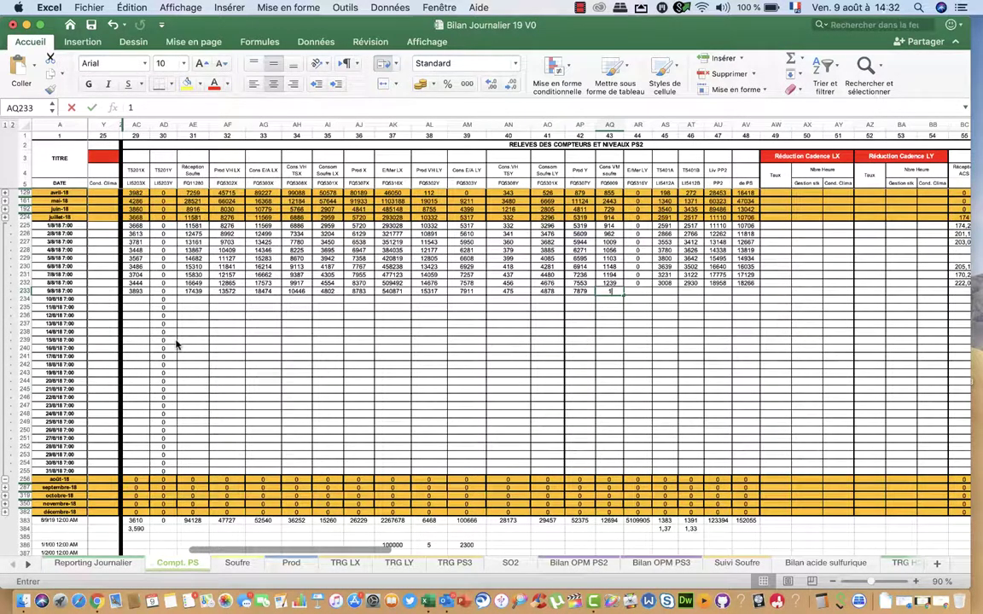
type("12")
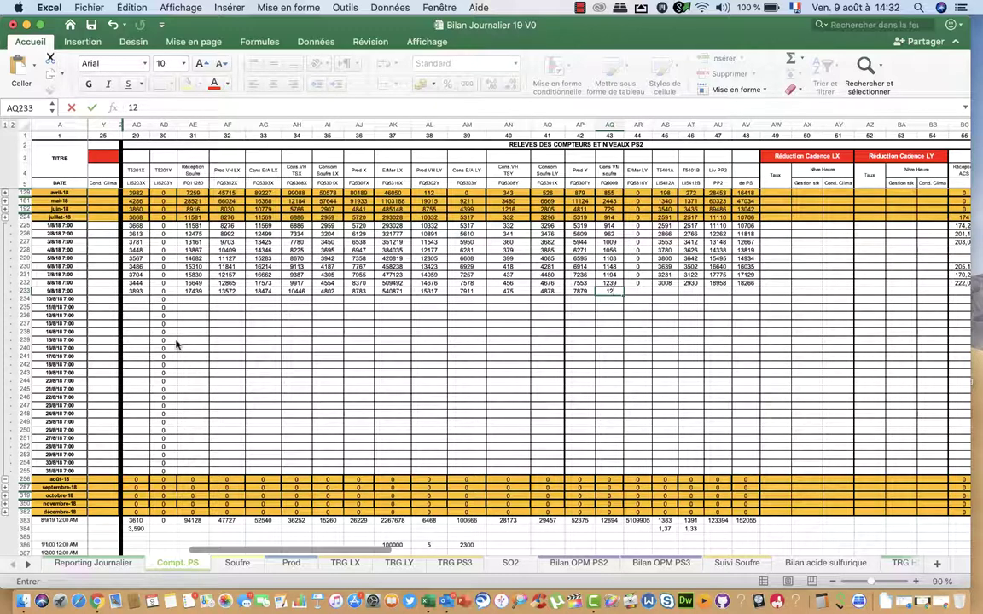
type("85")
key("Tab")
key("Tab")
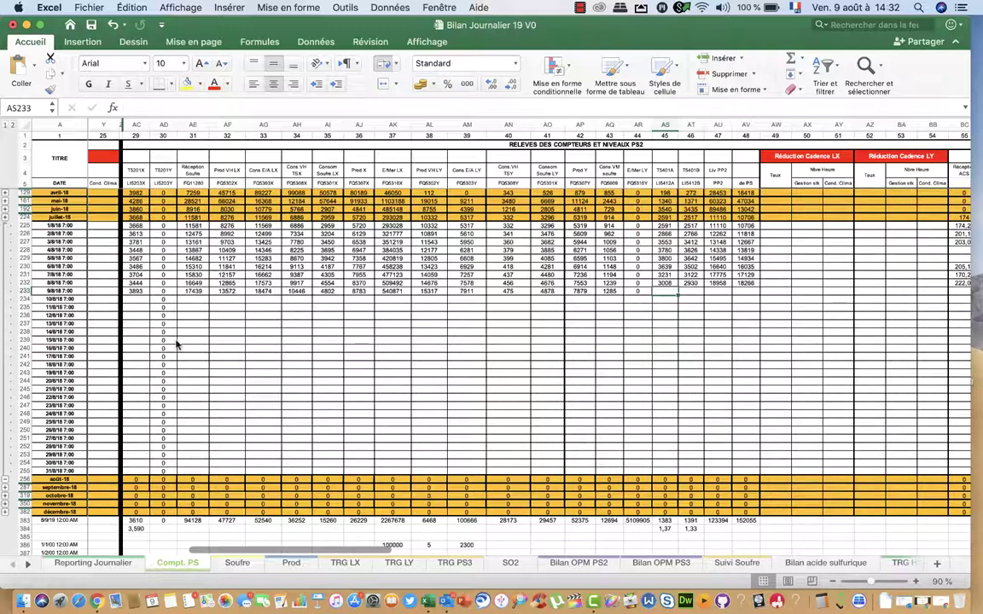
type("28")
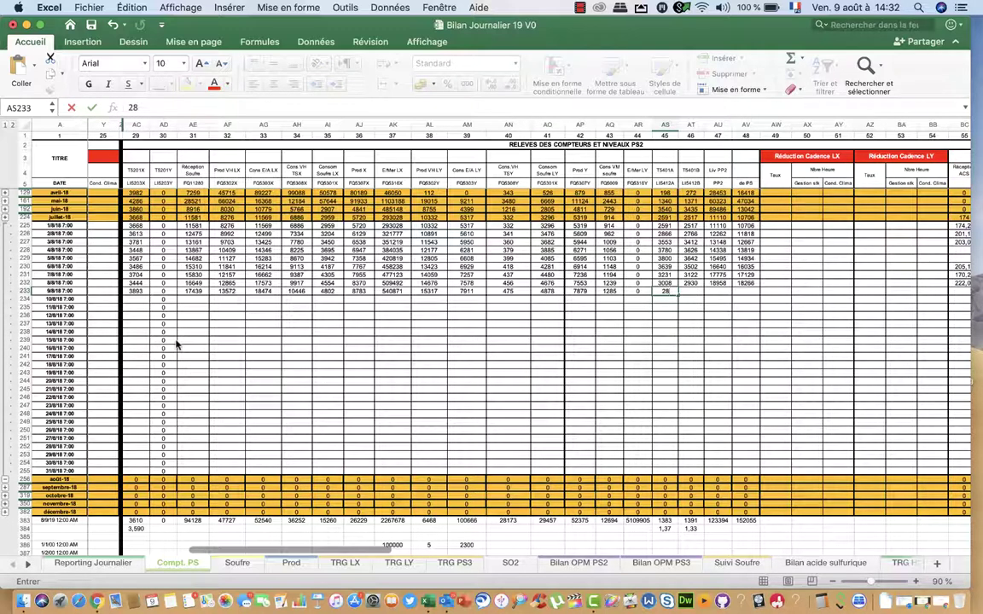
type("05")
key("Tab")
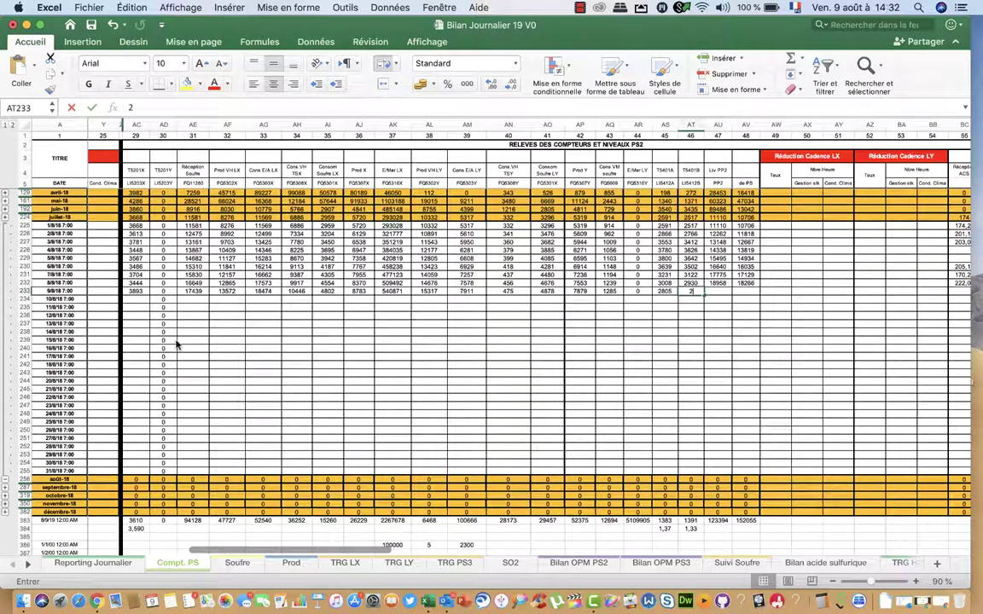
type("2713")
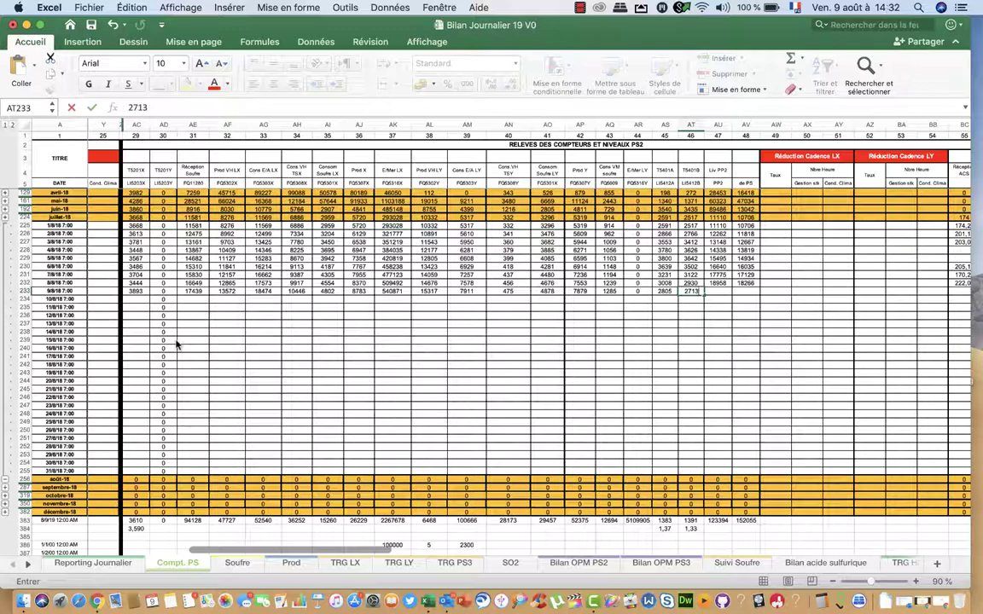
key("Tab")
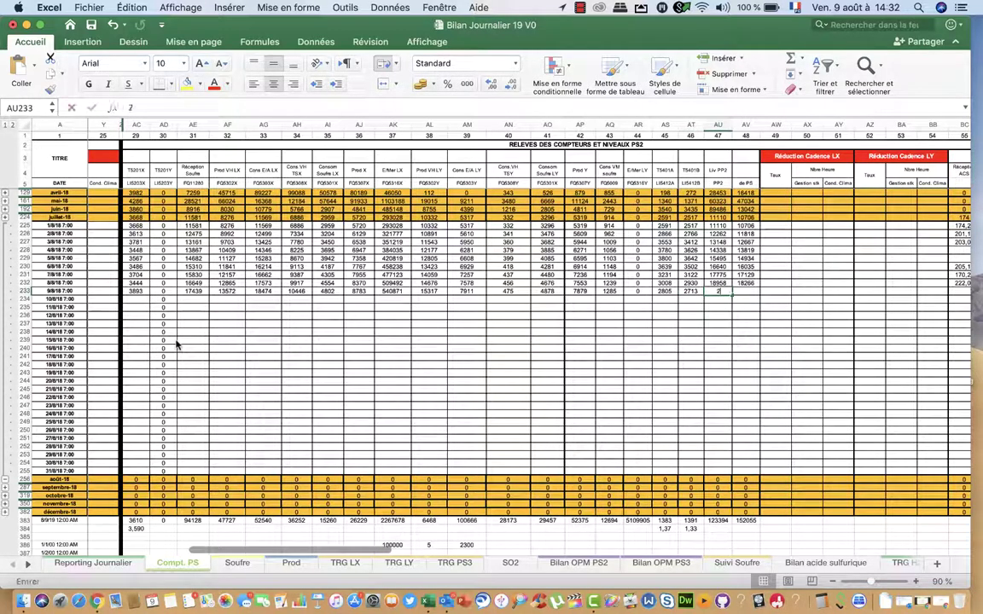
type("201")
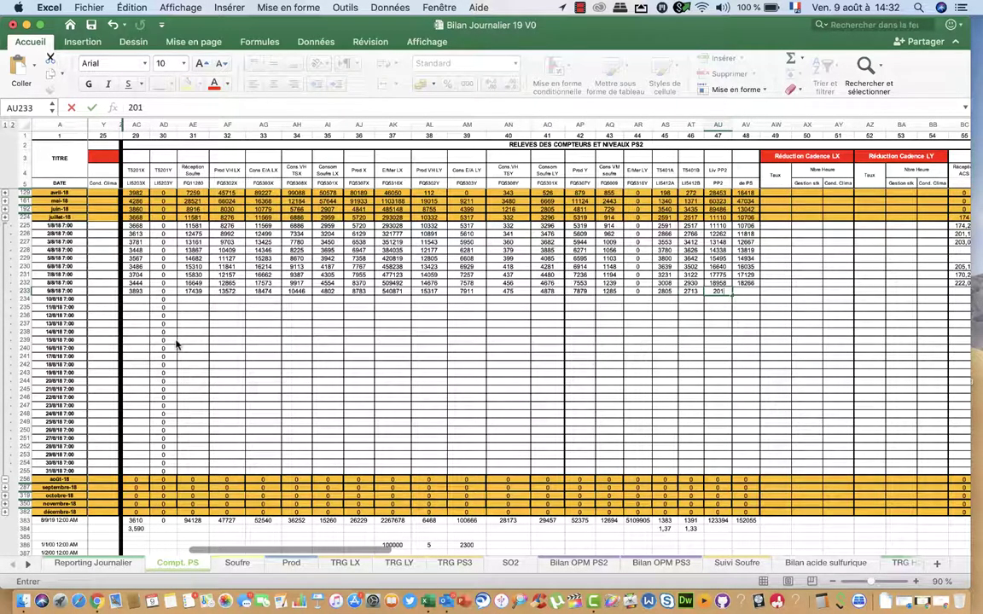
type("60")
key("Tab")
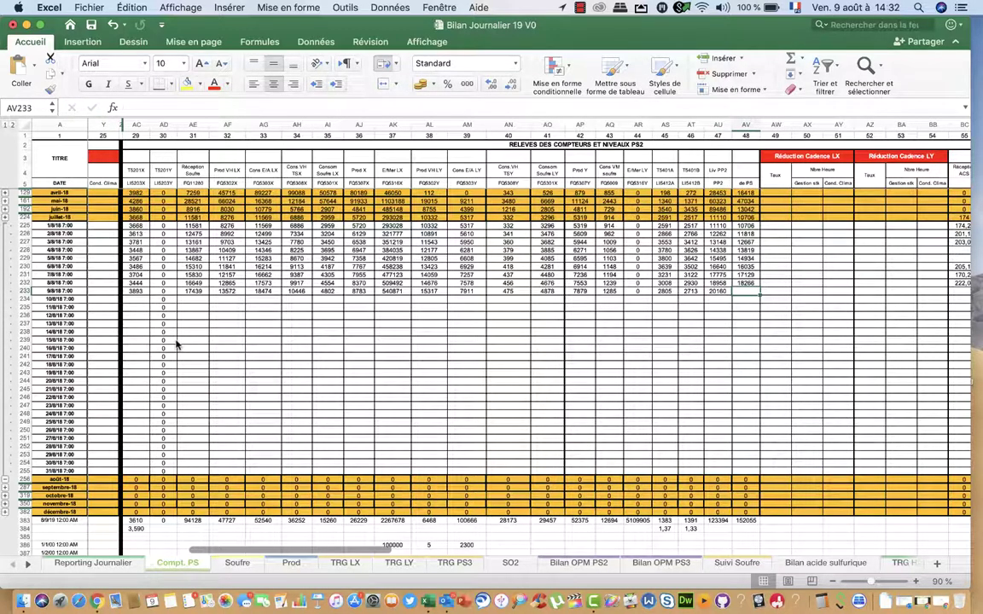
type("19")
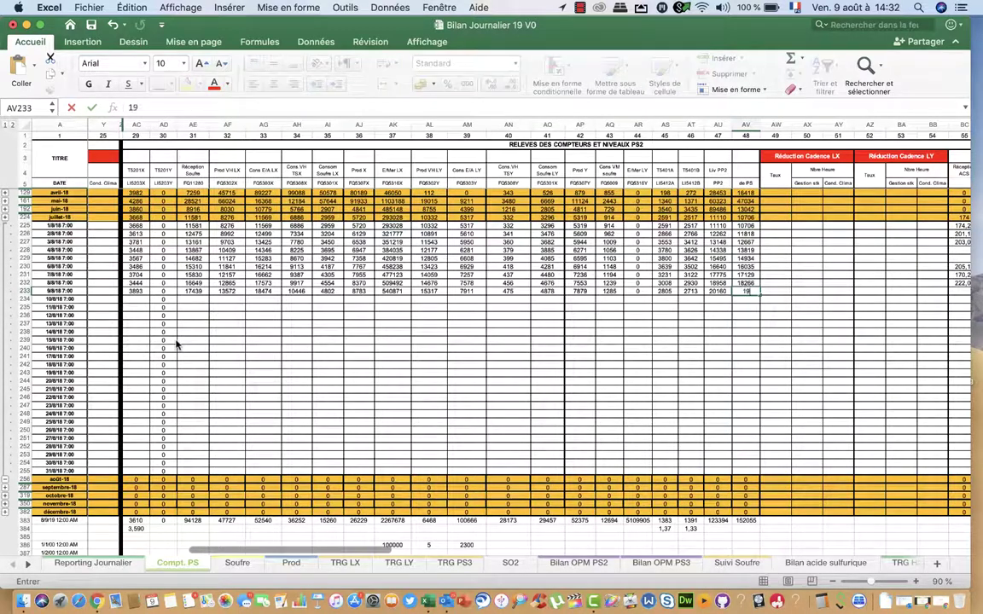
type("42")
type("6")
key("Tab")
Record 7 trucks in BD233 and 200,12 ACS received in BC233
key("Tab")
key("Tab")
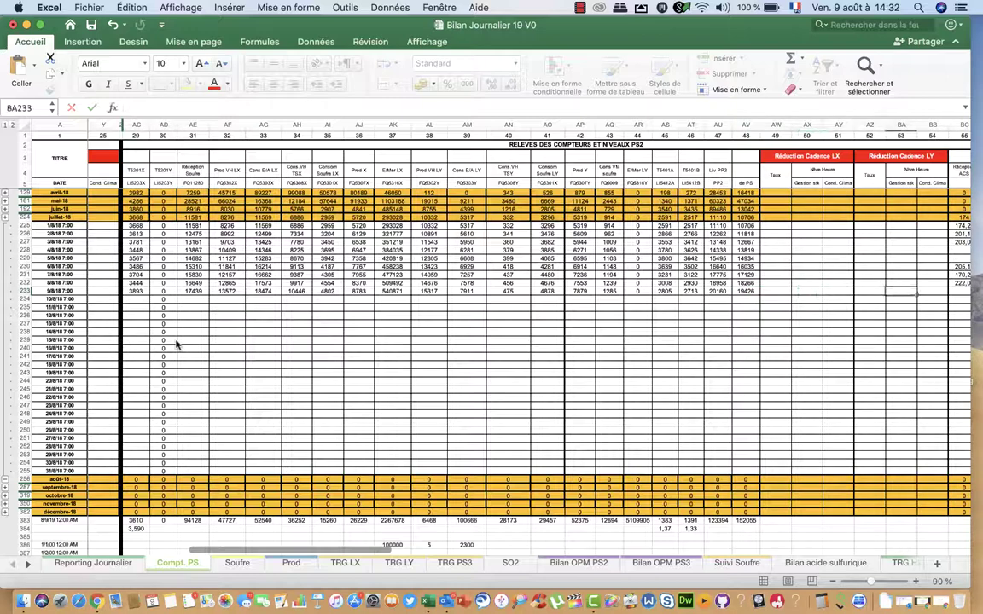
key("Tab")
key("Tab")
key("Tab")
key("Tab")
key("Tab")
key("Tab")
key("Left")
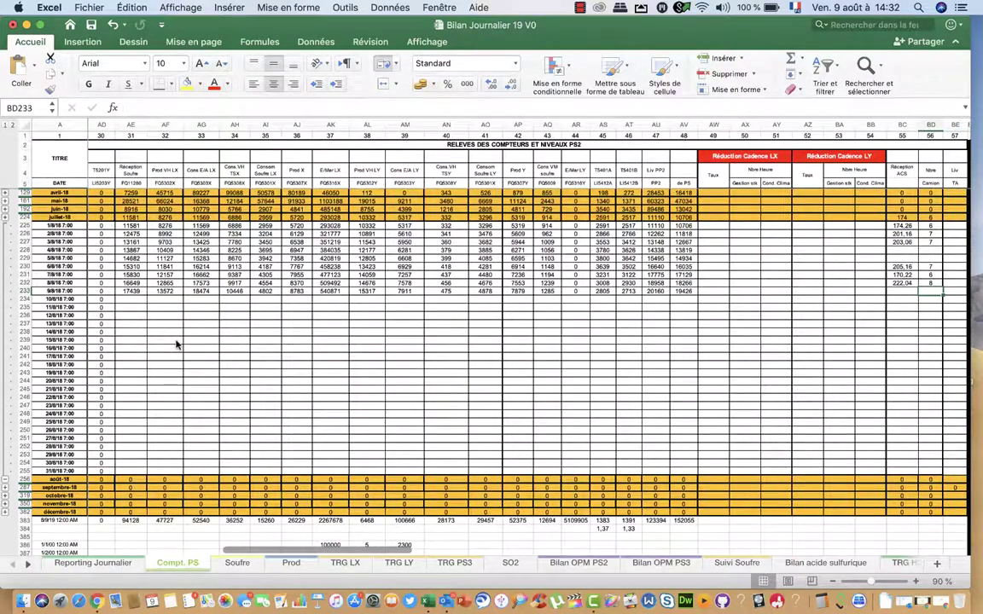
type("7")
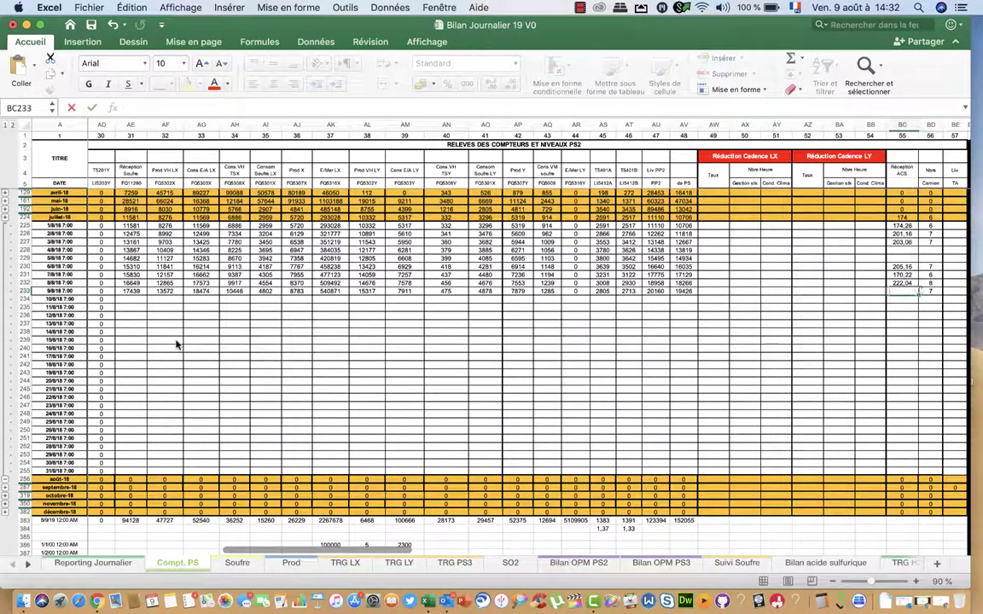
key("Left")
type("200,12")
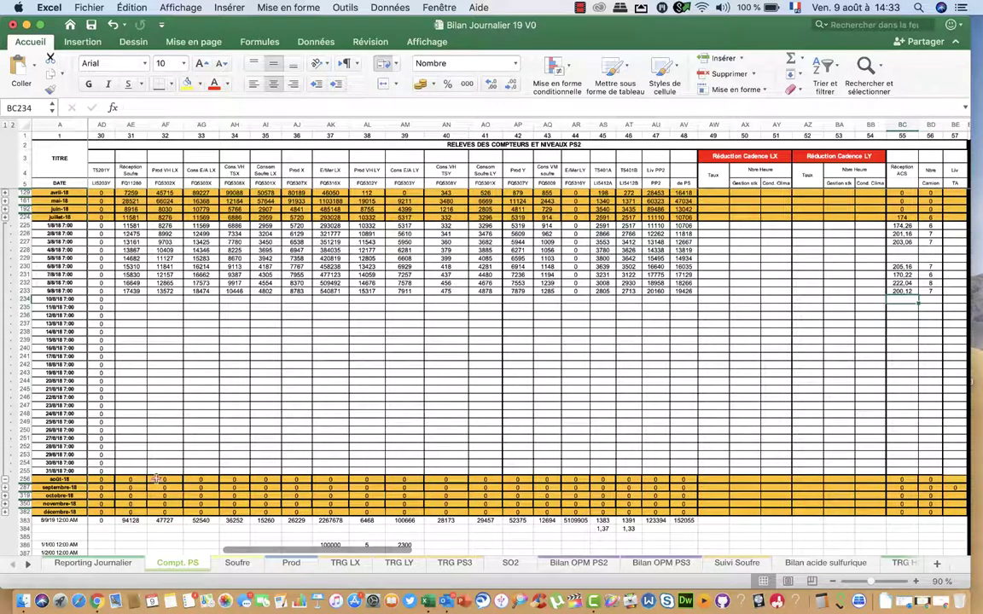
key("Return")
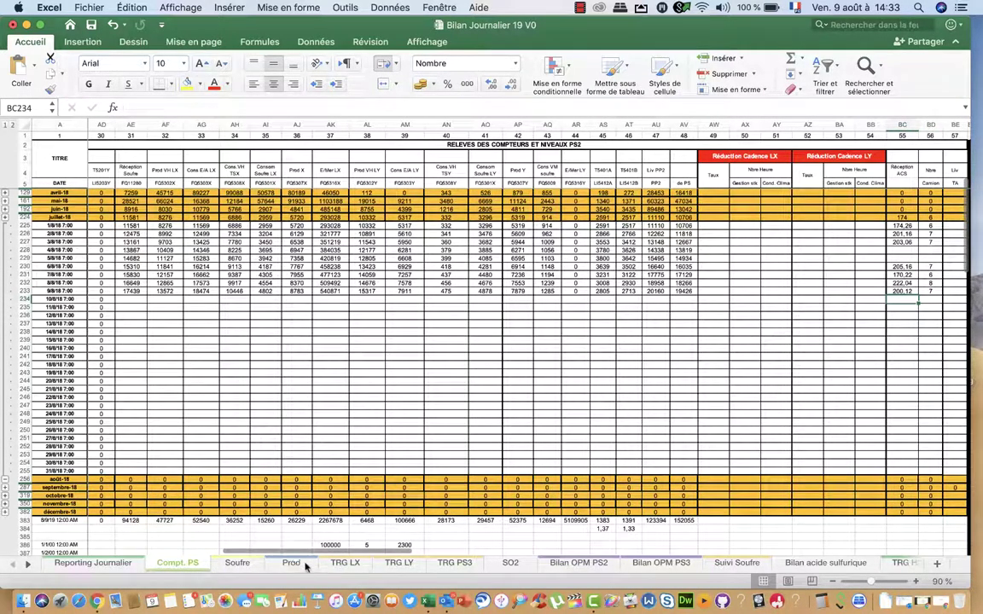
On the Prod sheet, set the 8-août Comp. PS value in N232 to 2161
left_click(291, 564)
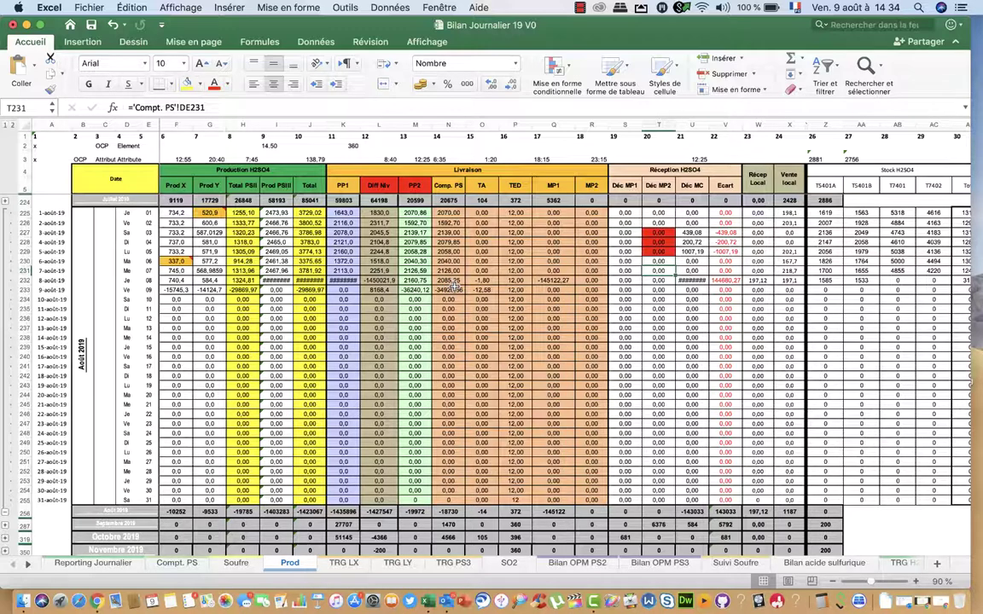
left_click(452, 282)
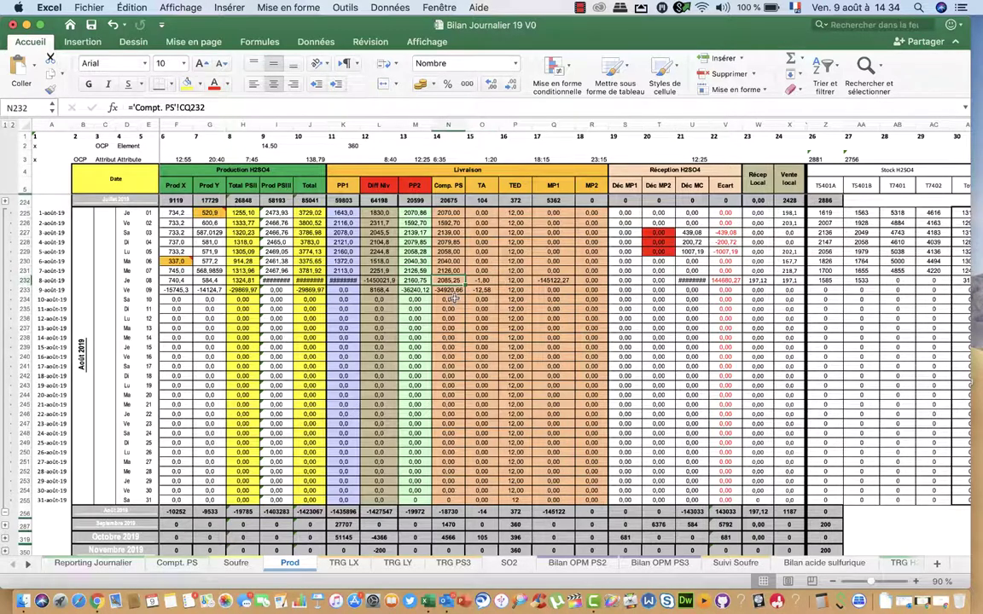
type("216")
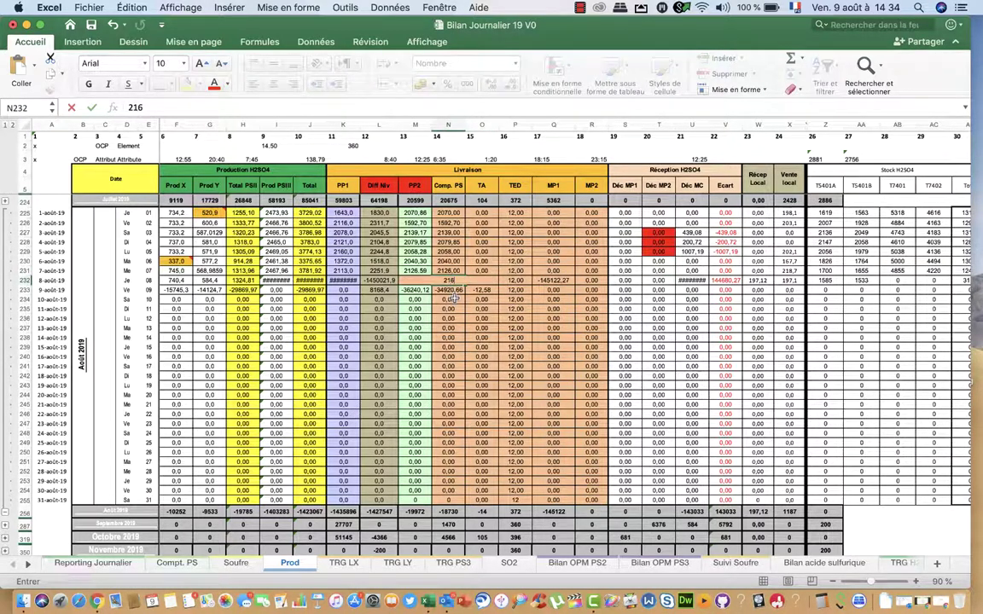
type("0")
key("Return")
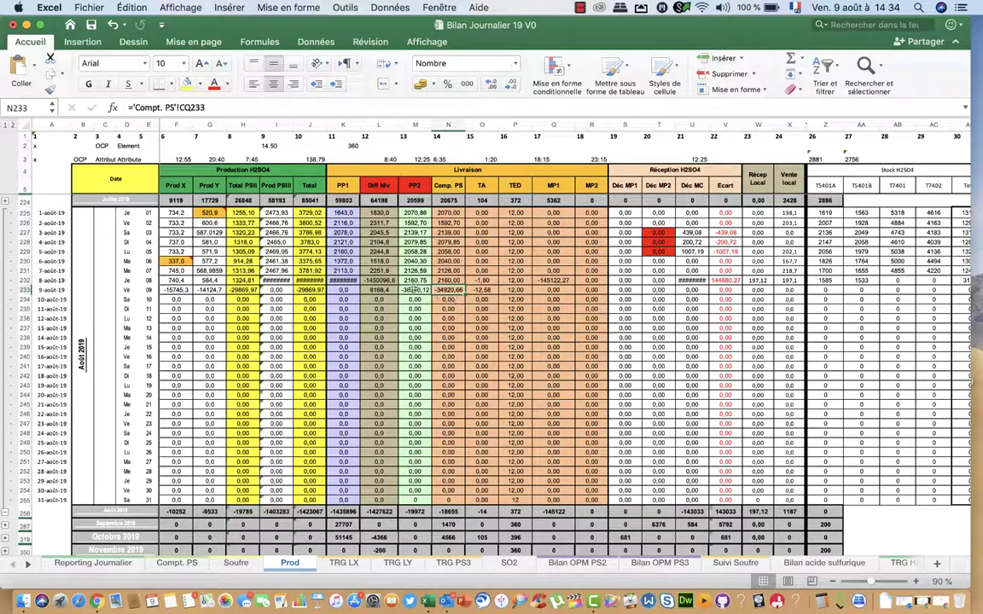
left_click(447, 282)
type("216")
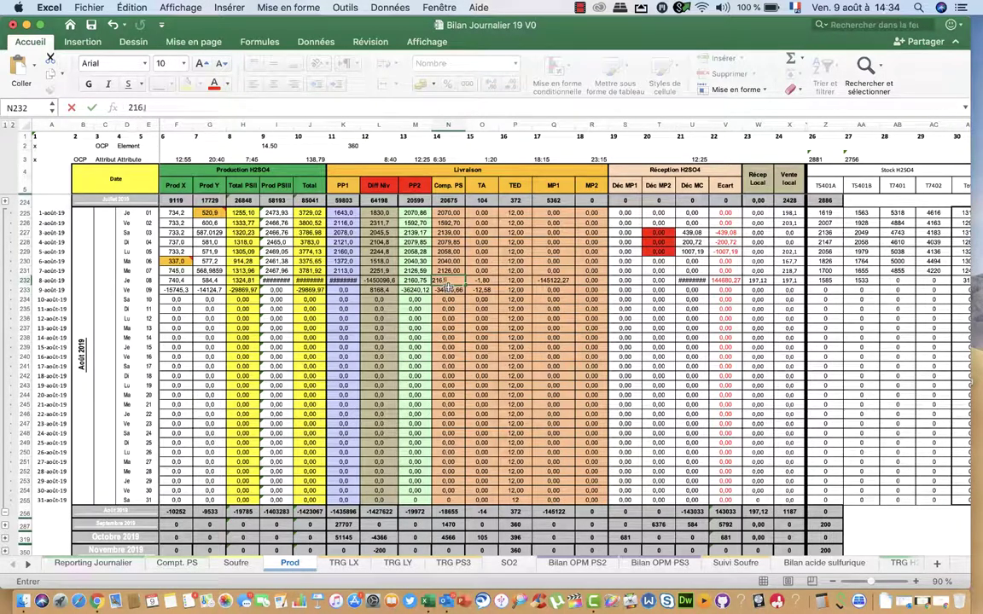
type("1")
key("Tab")
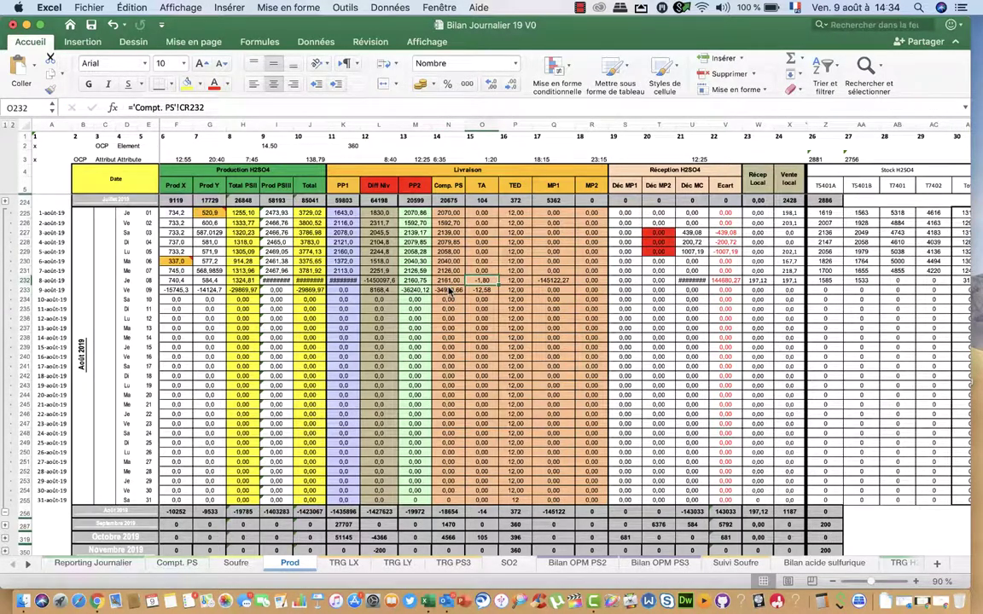
Move along row 232 past Récep Local toward the Stock H2SO4 and Ecart stock columns
key("Tab")
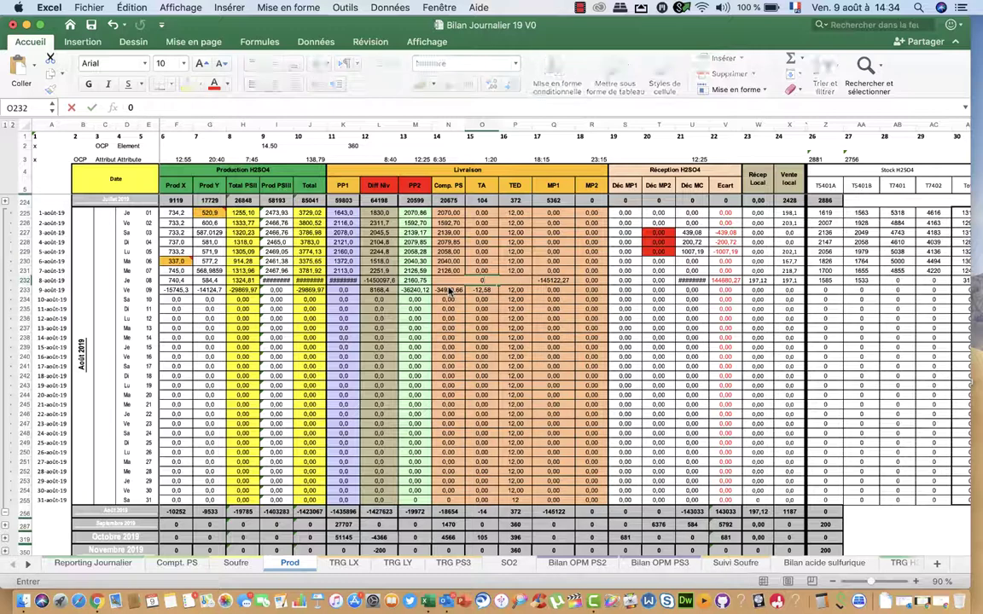
key("Tab")
key("Tab")
key("Tab")
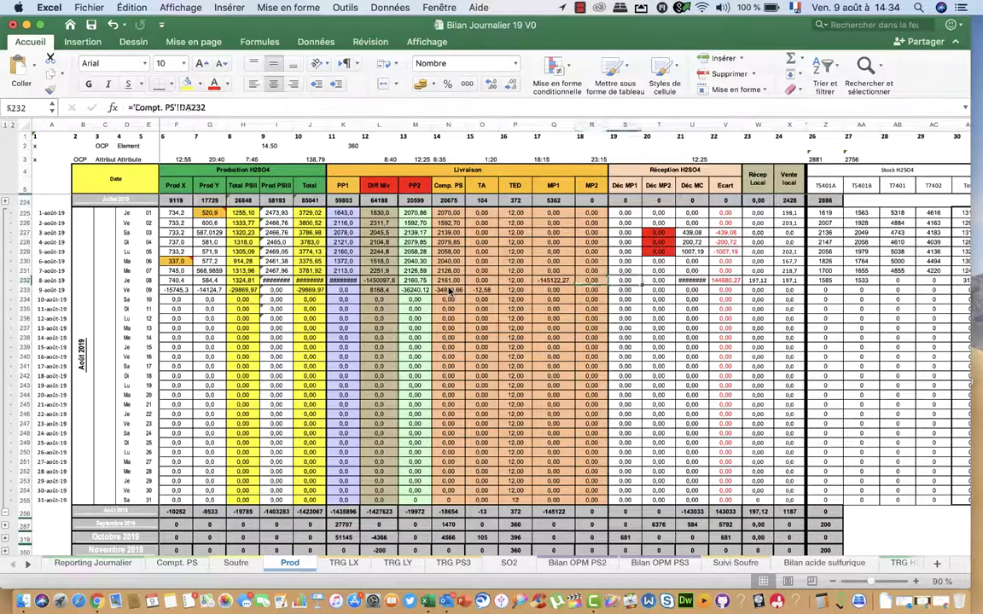
key("Tab")
key("Tab")
key("Tab")
key("Tab")
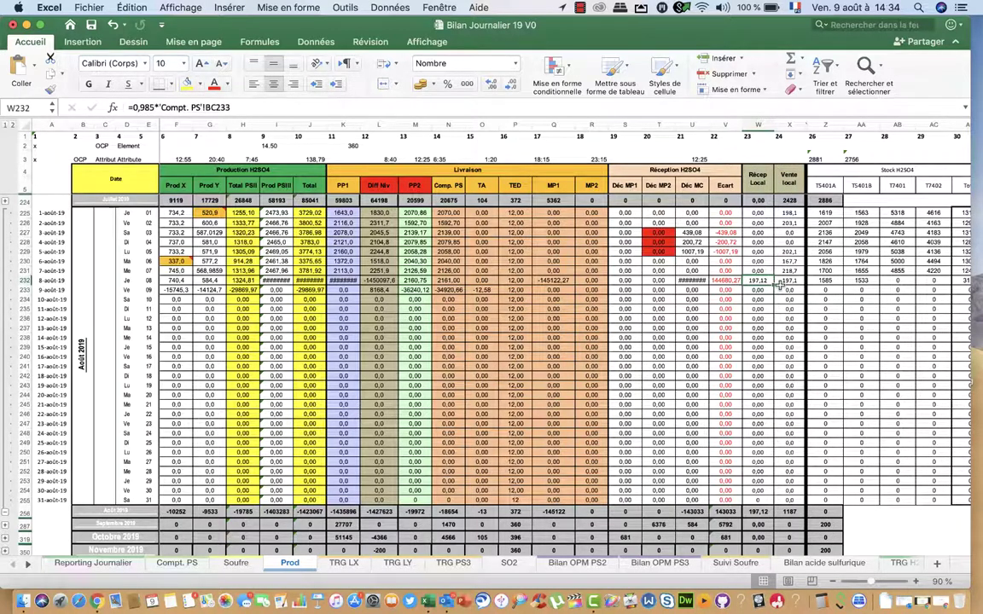
key("Right")
key("Right")
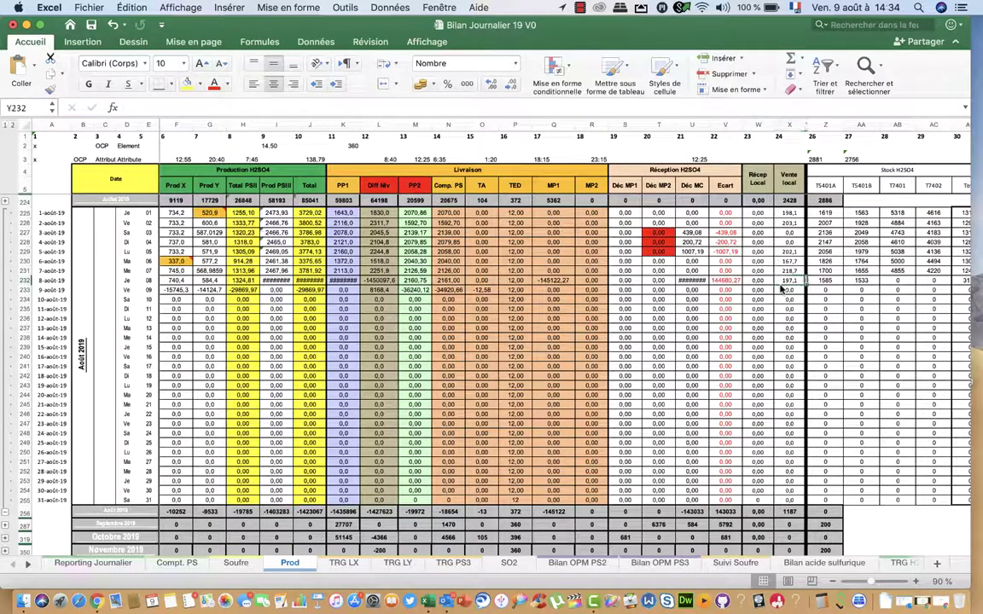
key("Right")
key("Right")
key("Right")
key("Right")
key("Right")
key("Right")
key("Right")
key("Right")
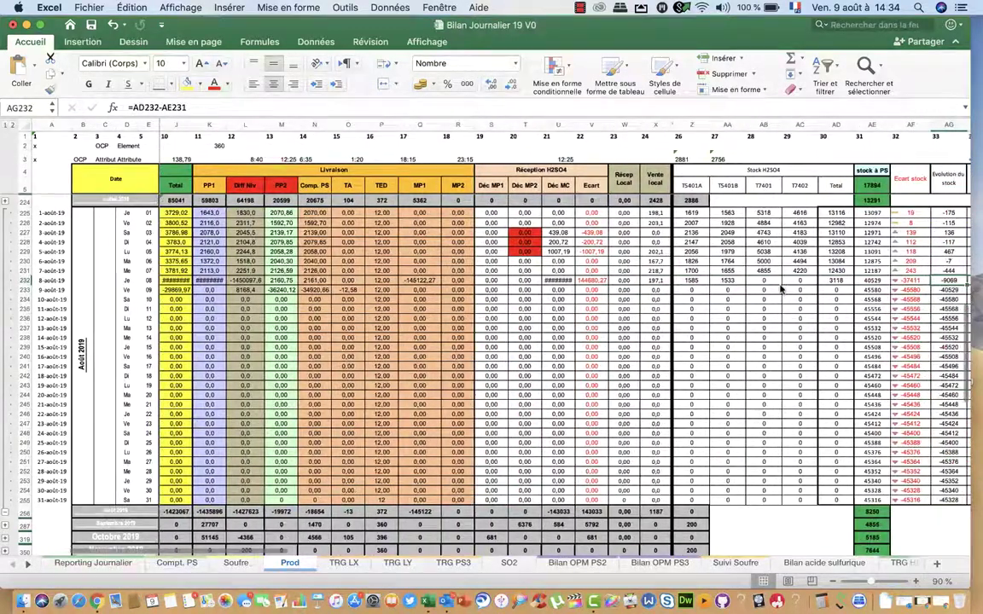
key("Left")
key("Left")
key("Left")
key("Left")
key("Left")
key("Left")
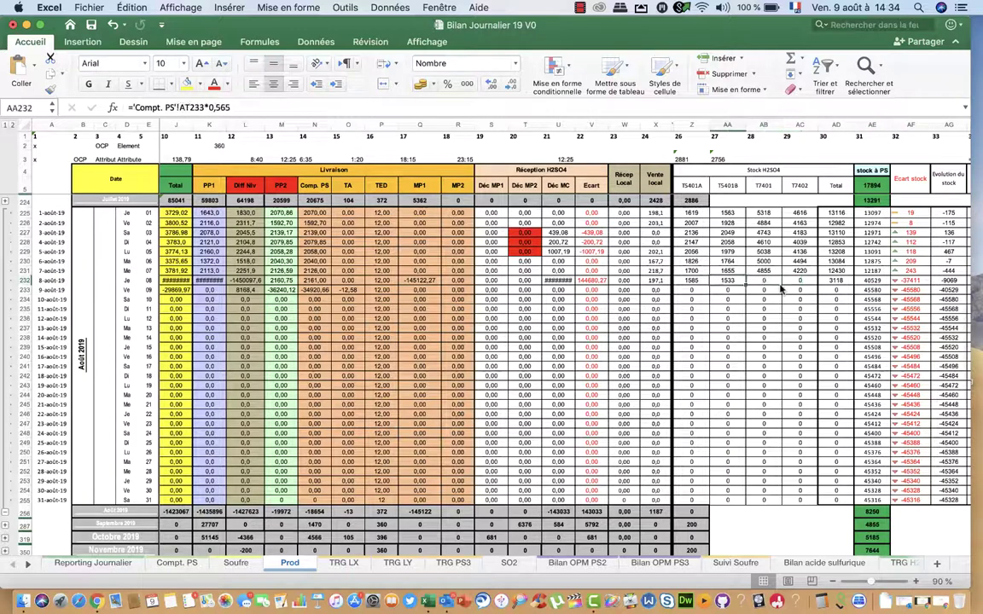
key("Left")
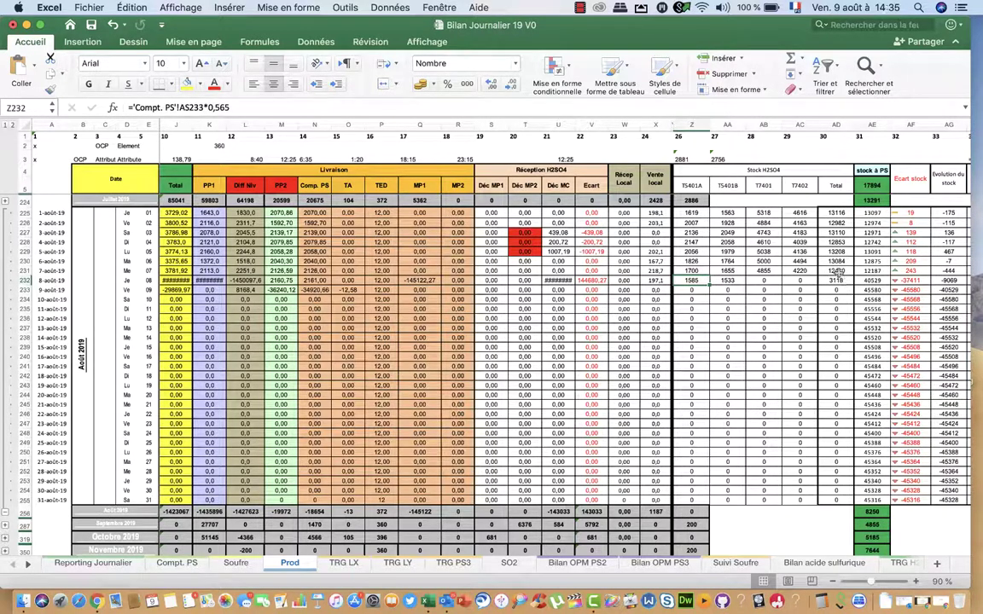
On the Soufre sheet, paste 1377 into I232 as the 8 August AFFS sulphur reception
left_click(237, 565)
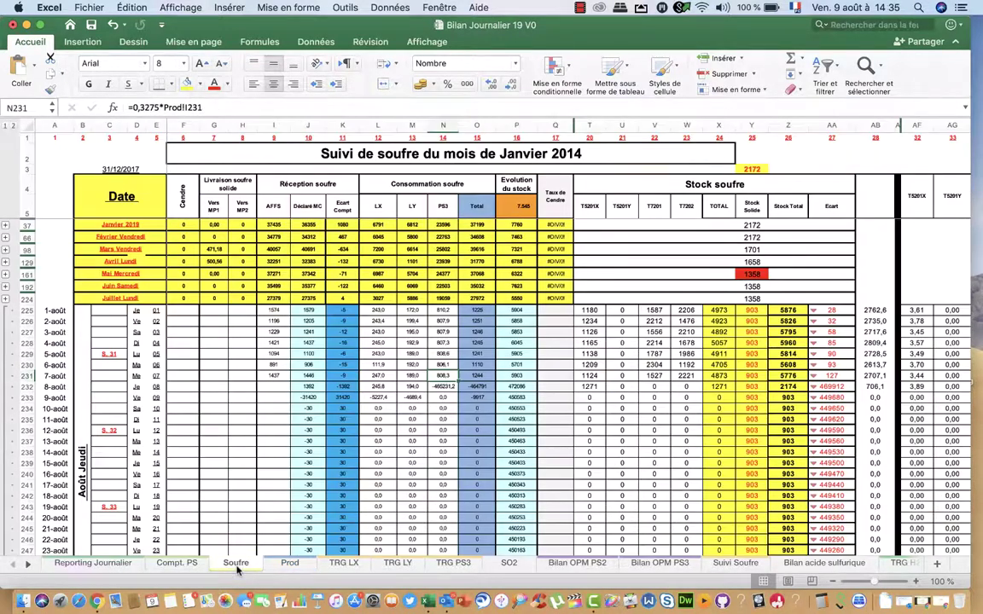
left_click(273, 387)
type("1377")
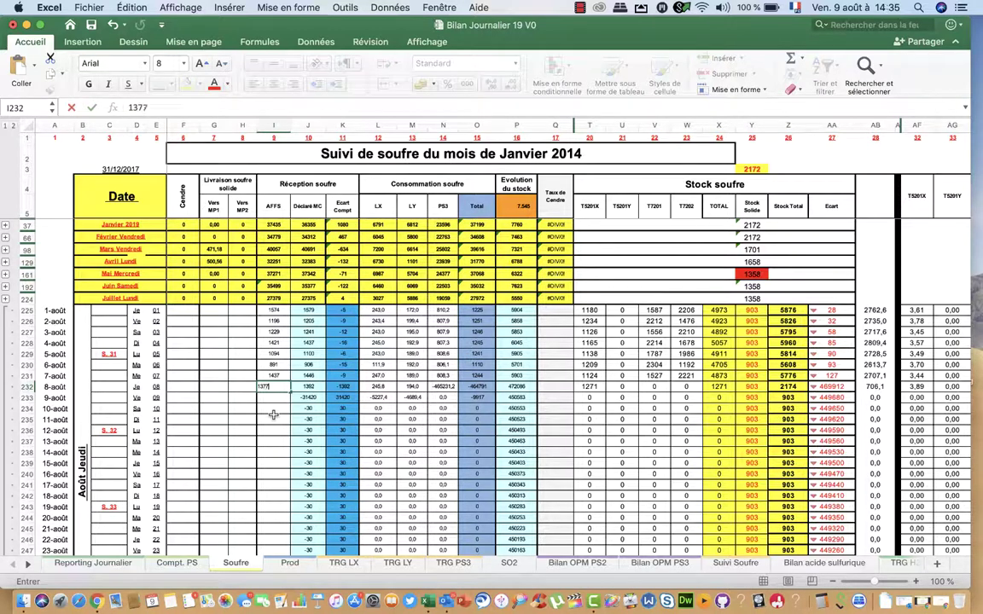
key("super+v")
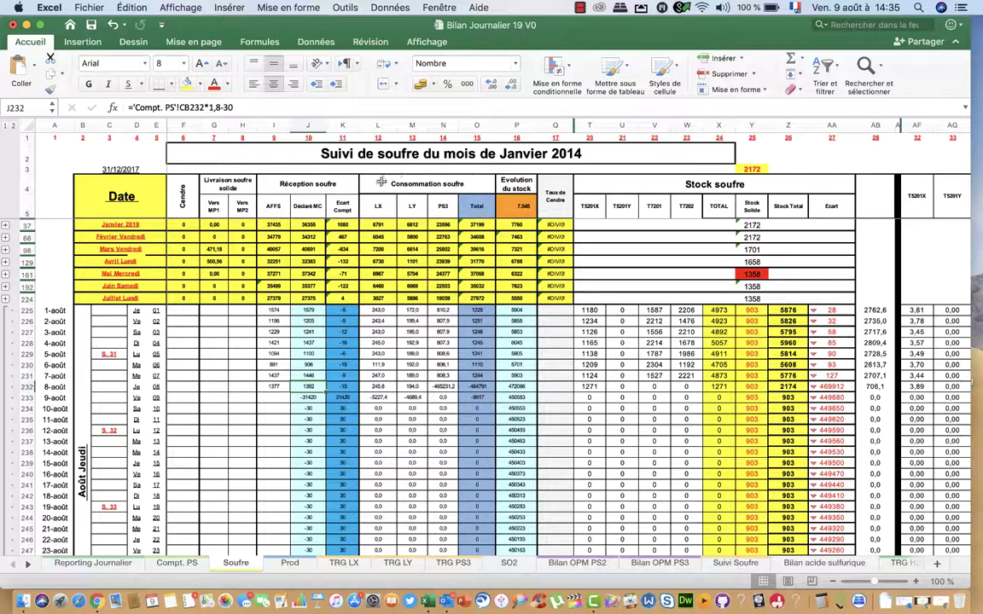
Check the 8 August LY consumption formula in M232, then return to Compt. PS
left_click(378, 387)
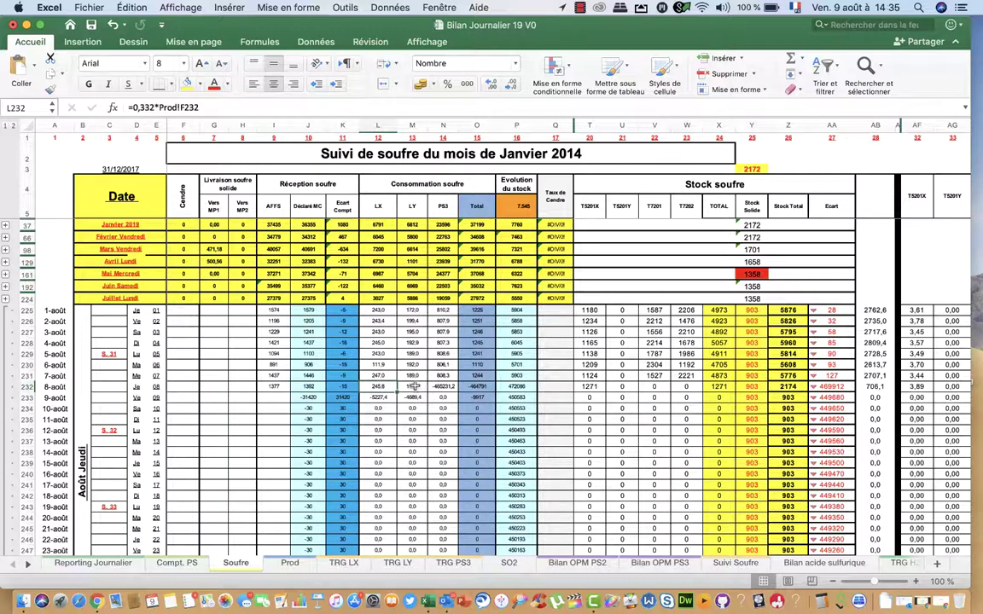
left_click(413, 386)
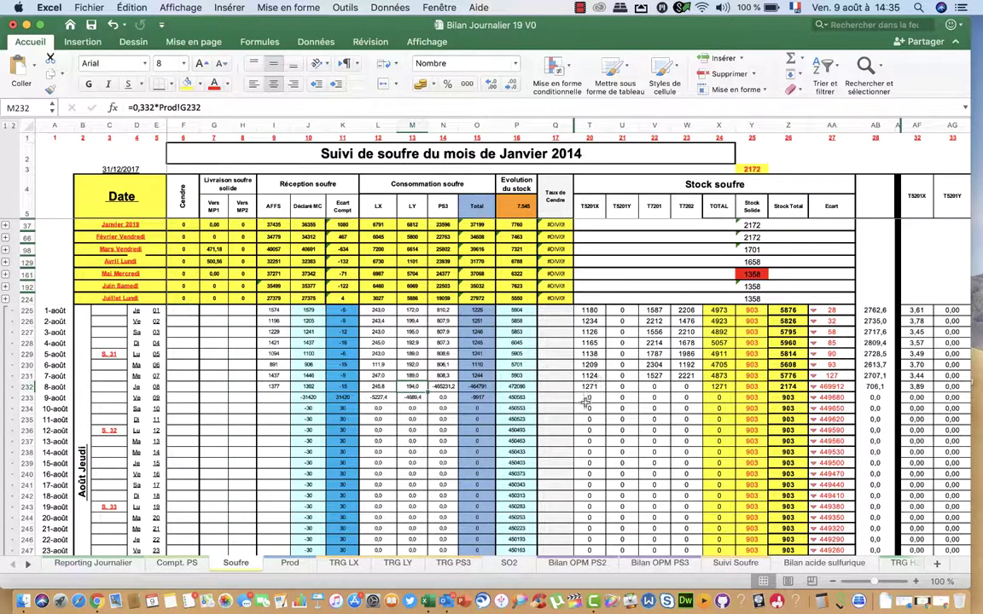
left_click(177, 564)
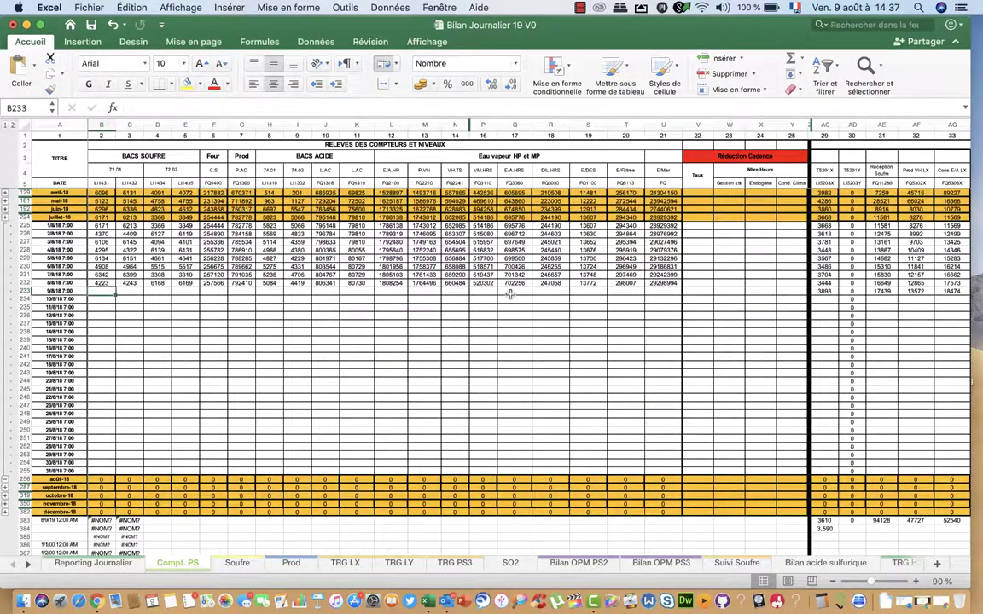
Enter the 9/8/18 Bacs Soufre readings 5203, 5228, 5112 and 5100 in row 233
type("5203")
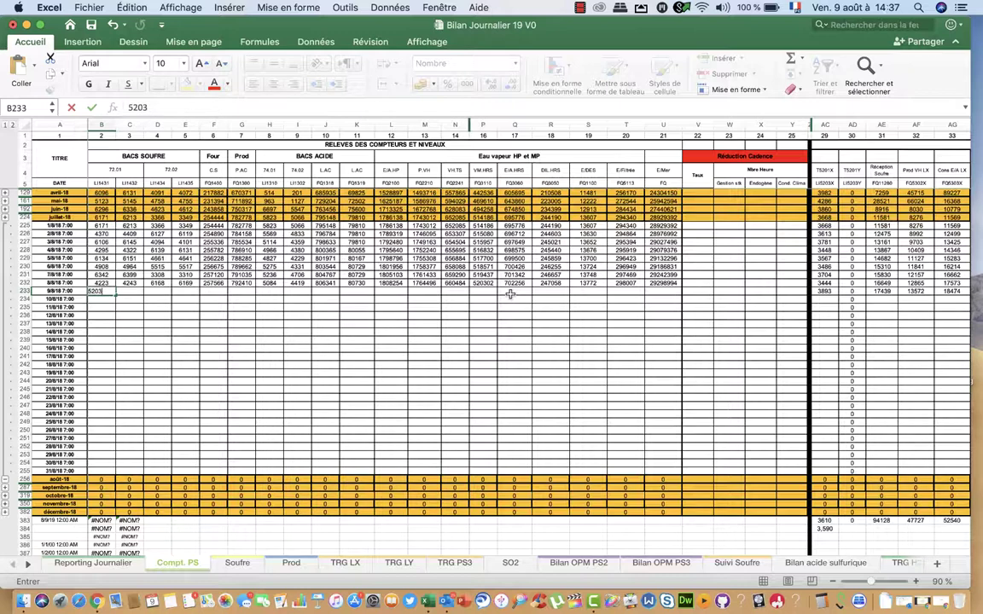
key("Tab")
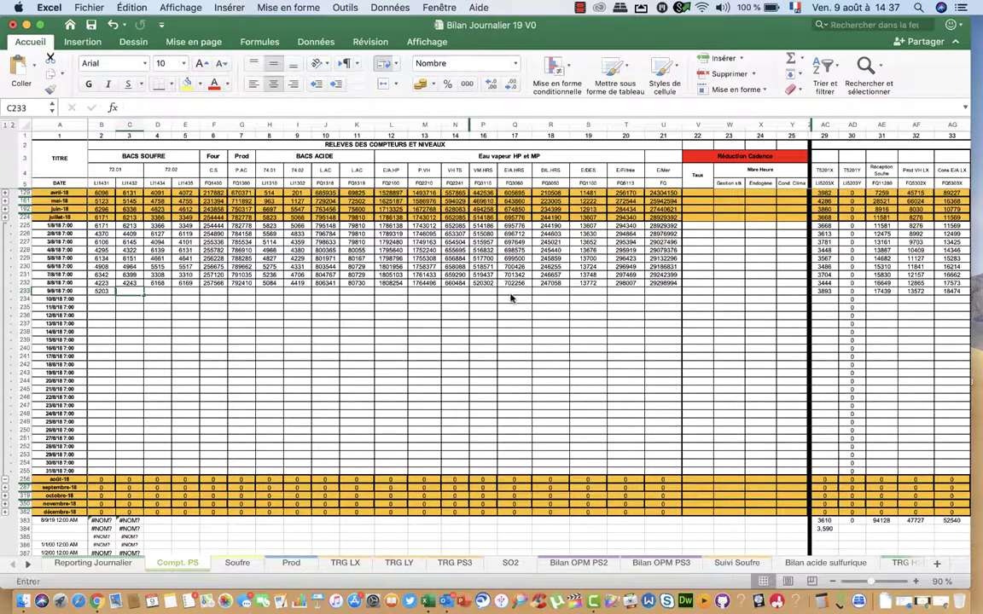
type("5228")
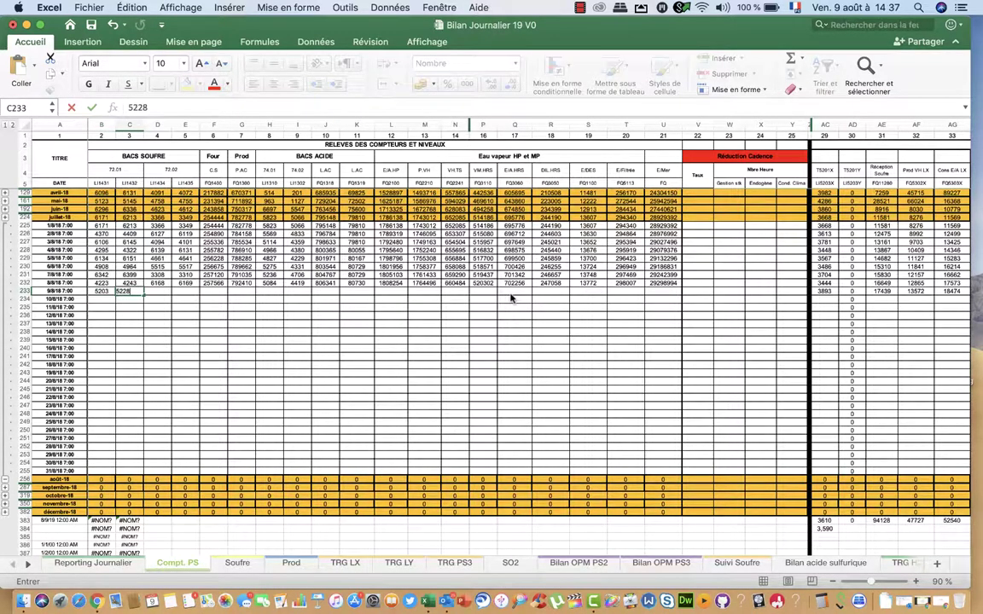
key("Tab")
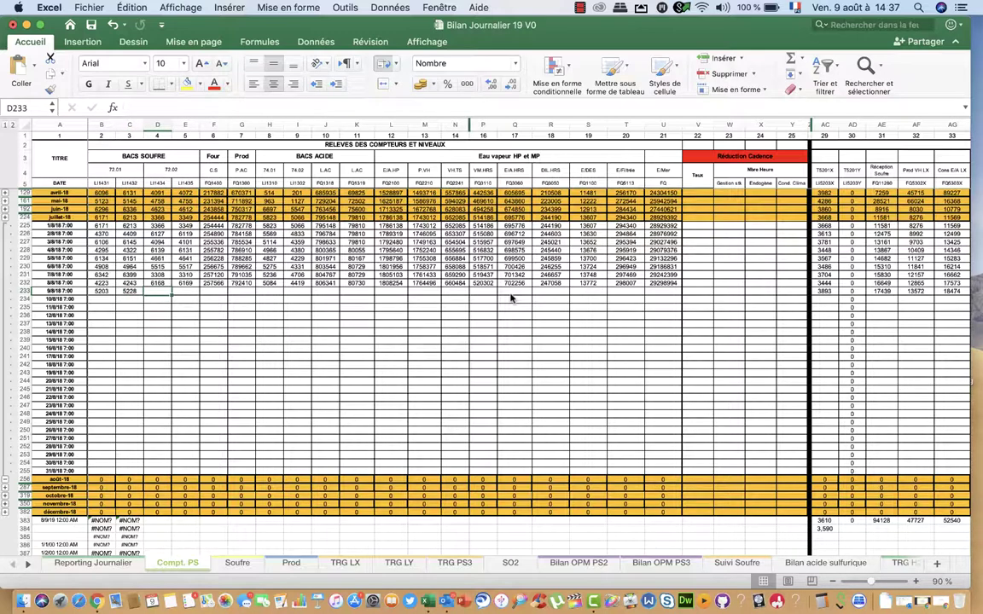
type("5112")
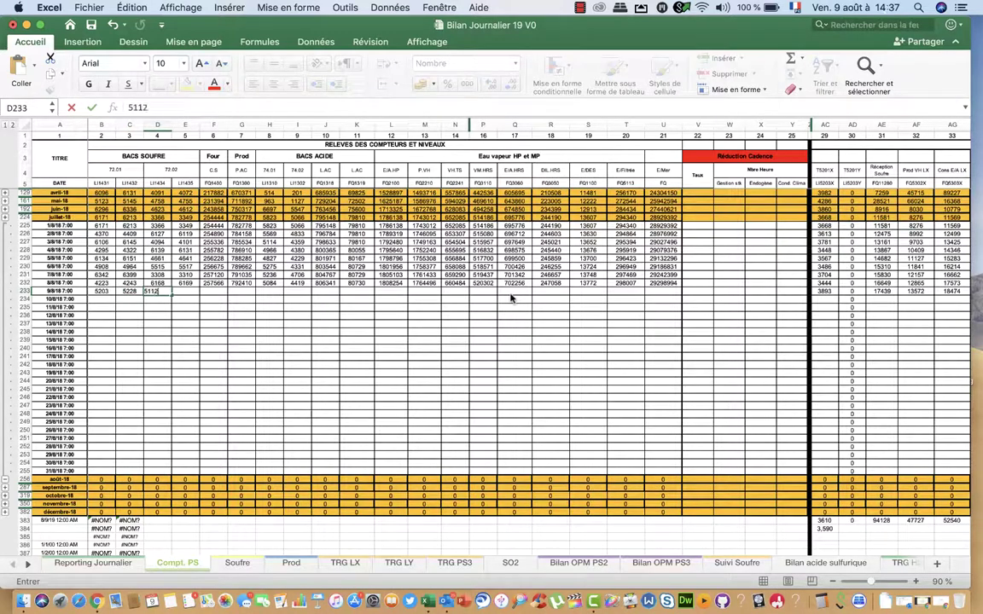
key("Tab")
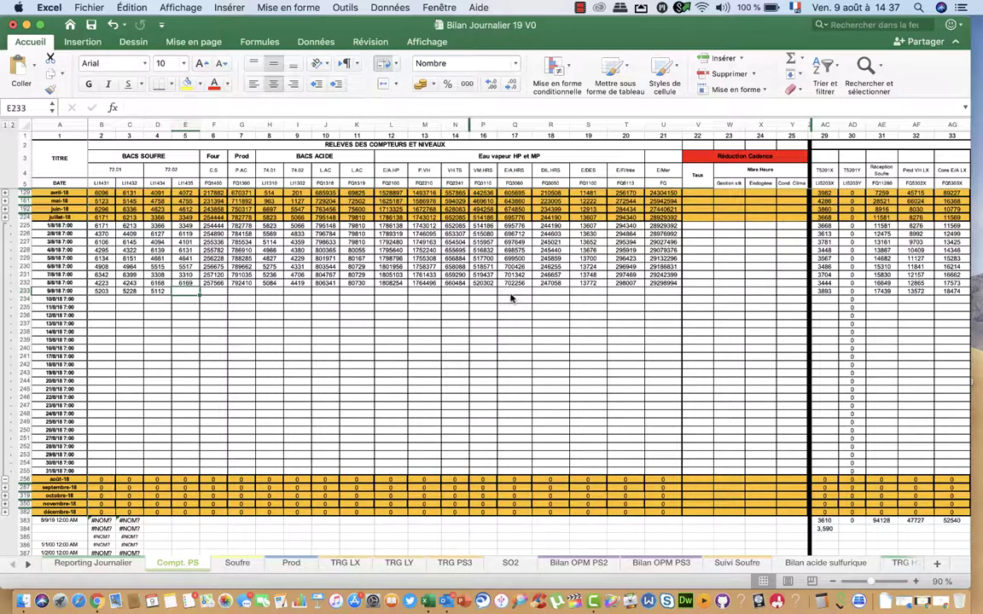
type("5100")
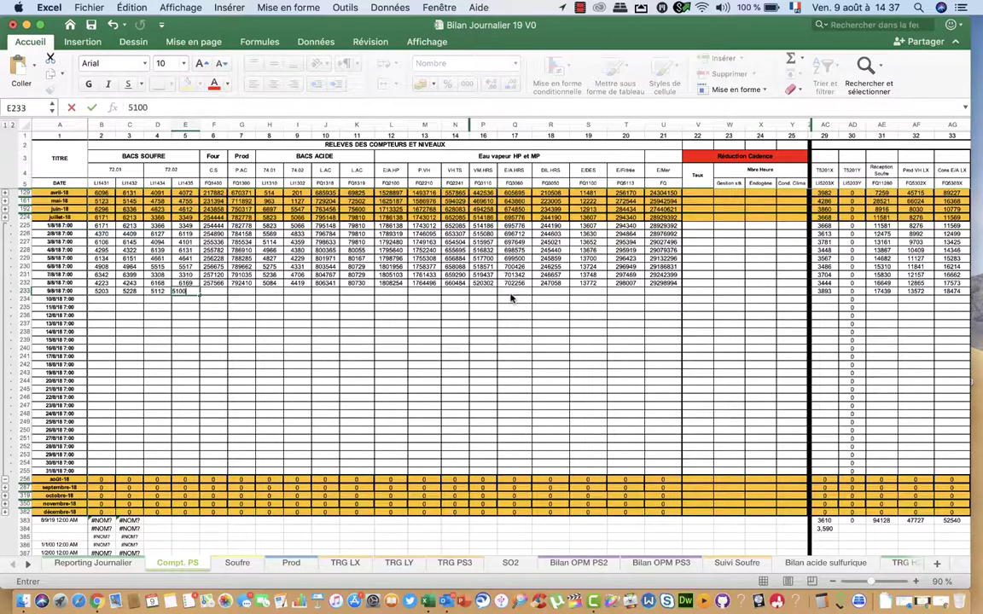
key("Tab")
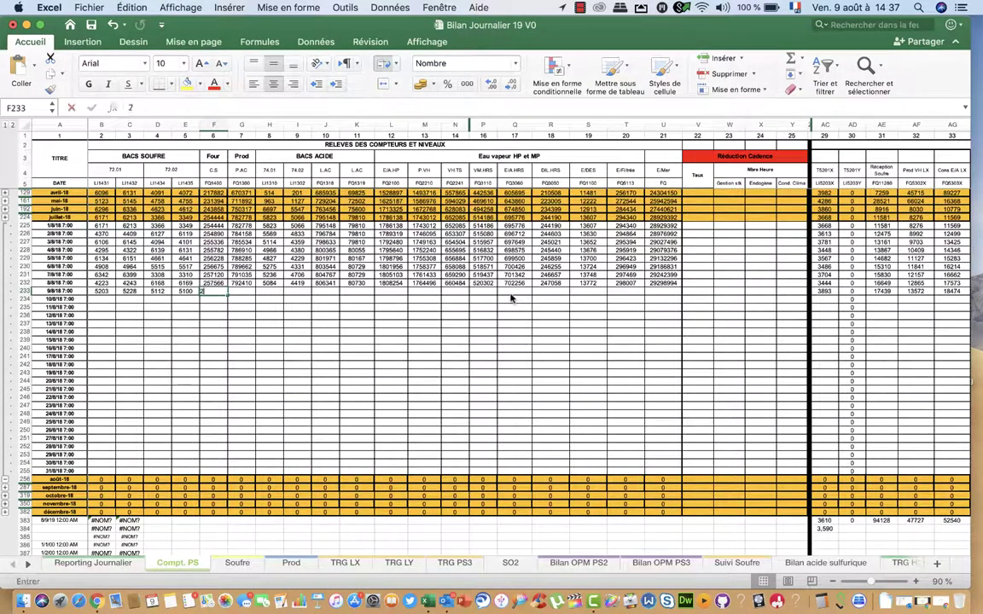
Enter C.S 258011, P.AC 793782, 4884, 4348 and L.AC 807908 along row 233
type("25")
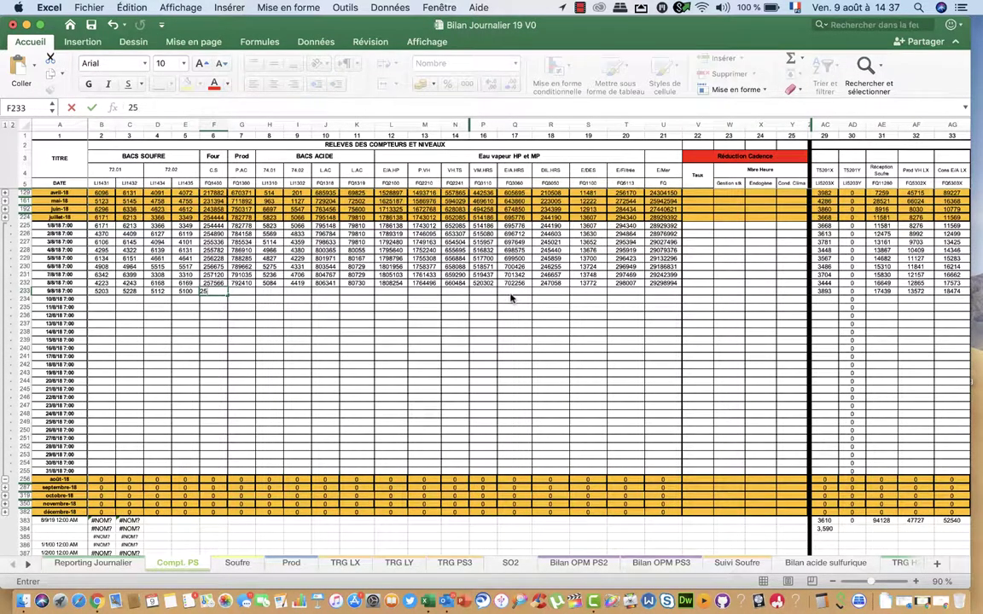
type("91")
key("Return")
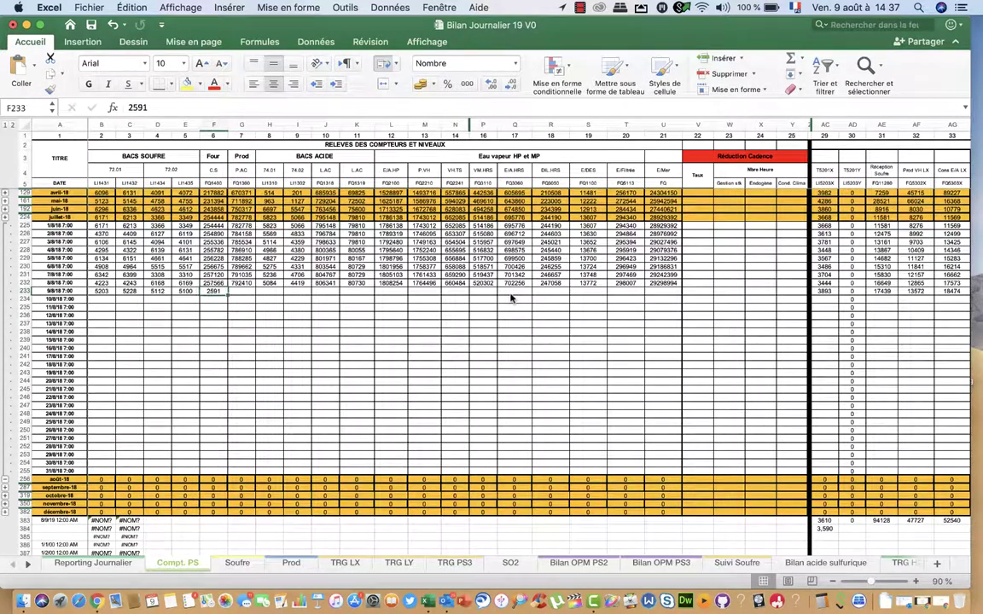
type("25")
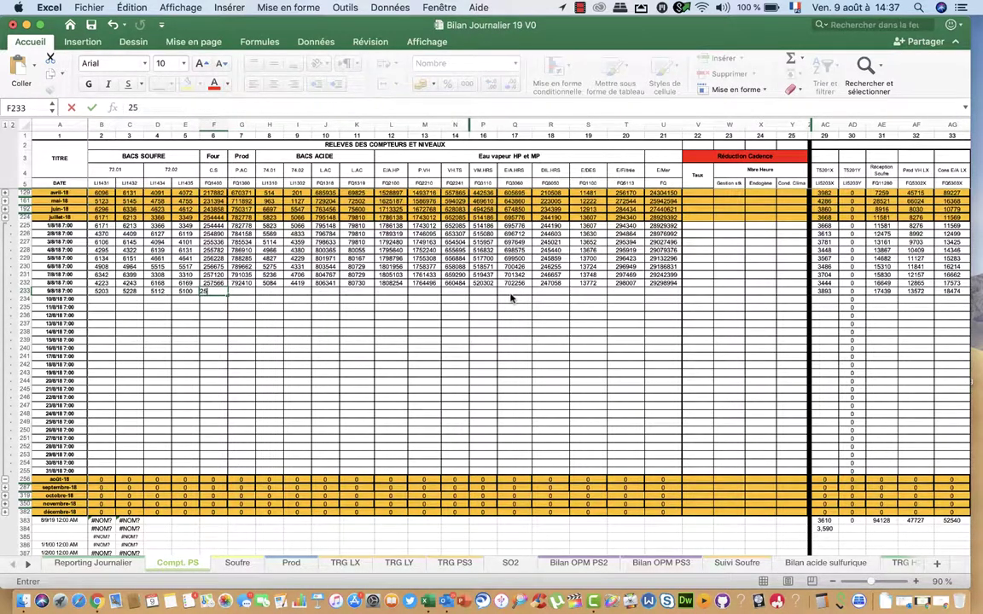
type("801")
key("Tab")
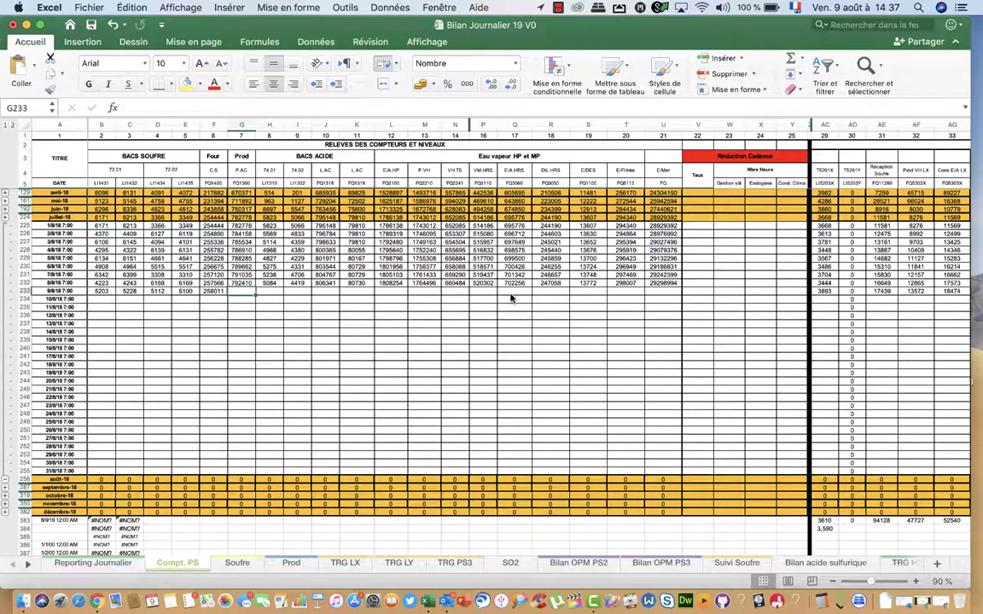
type("793")
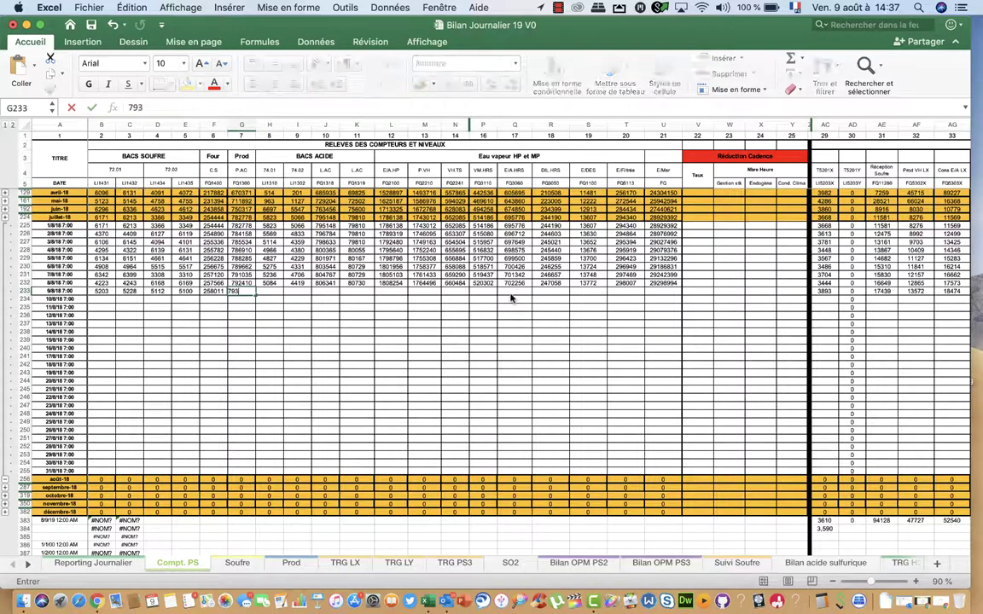
type("782")
key("Tab")
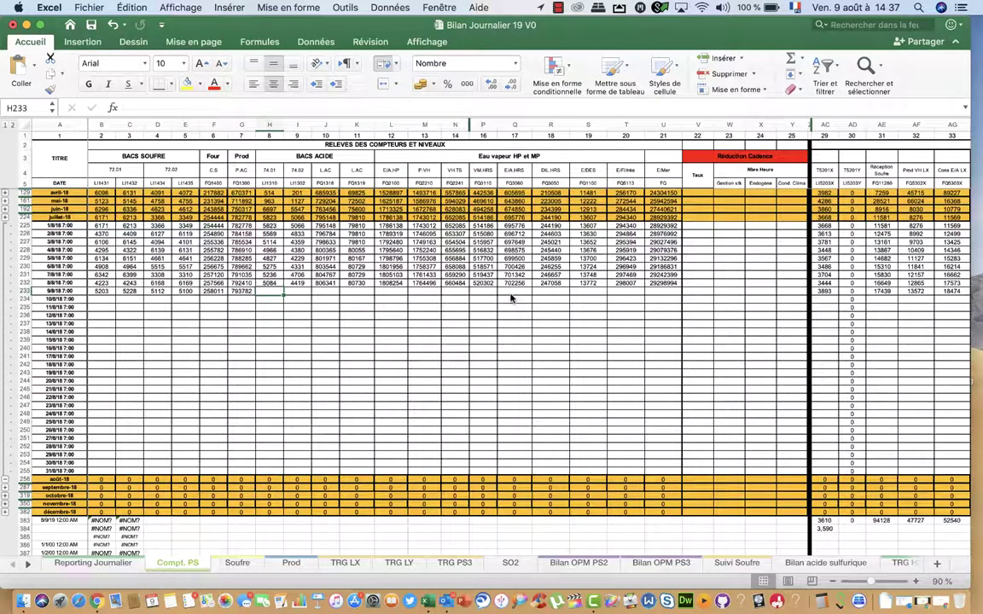
type("4884")
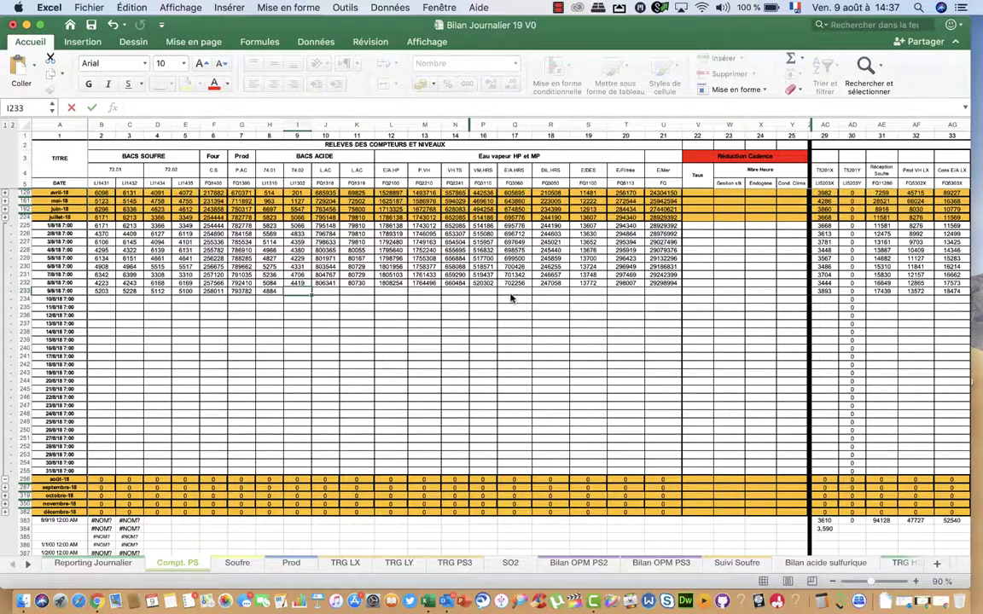
key("Tab")
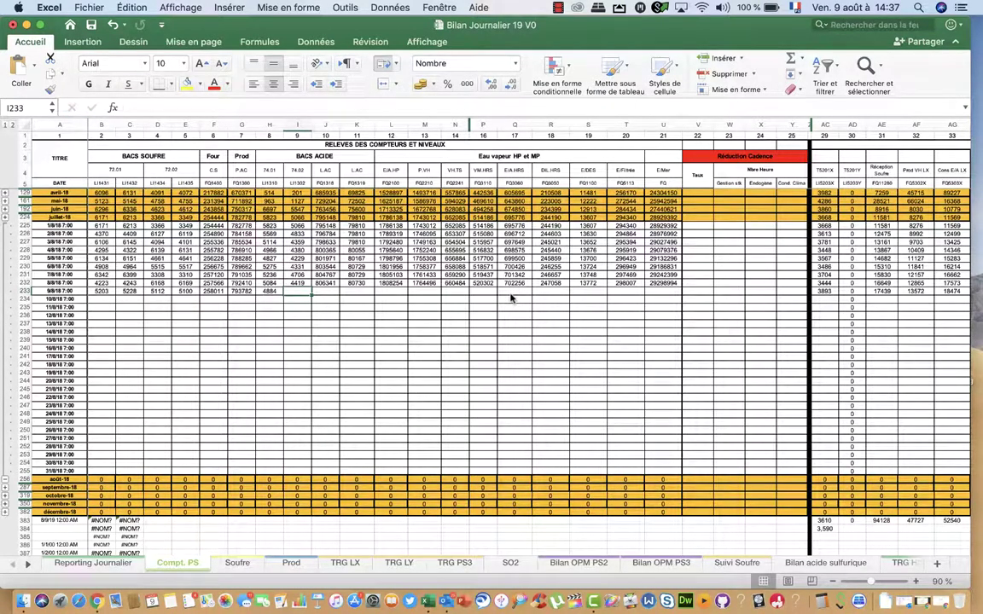
type("434")
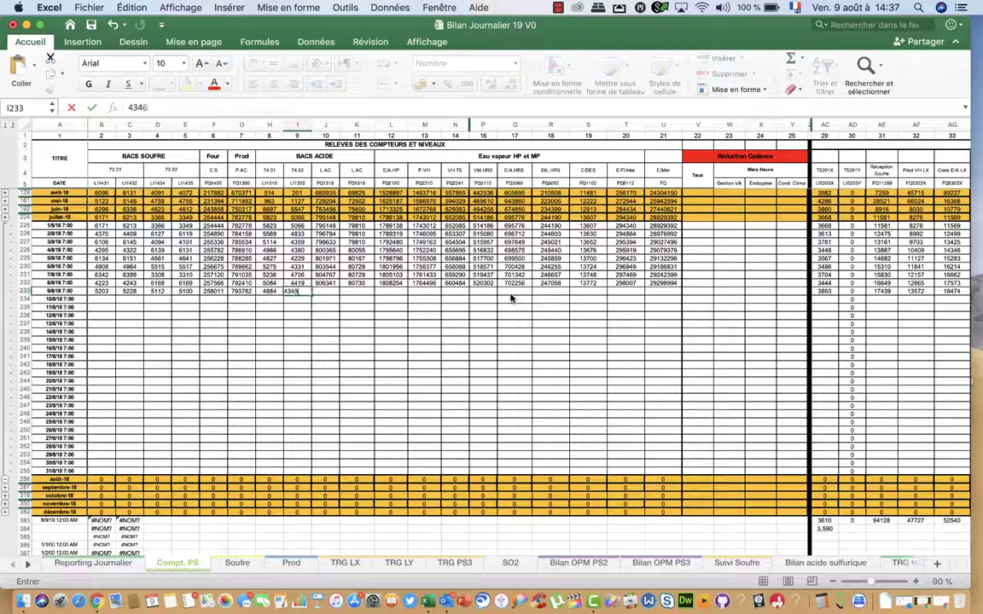
key("Tab")
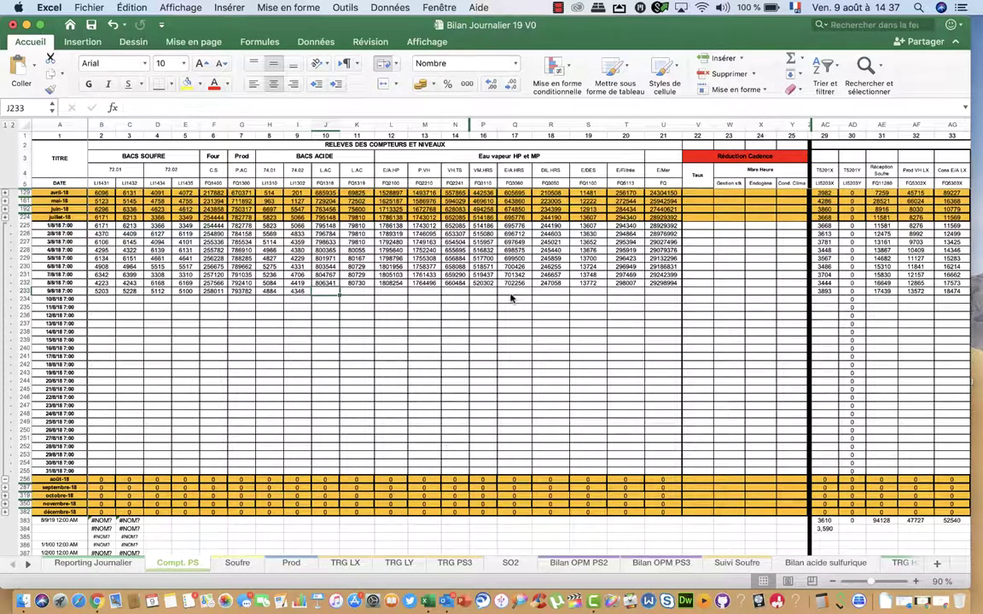
type("80790")
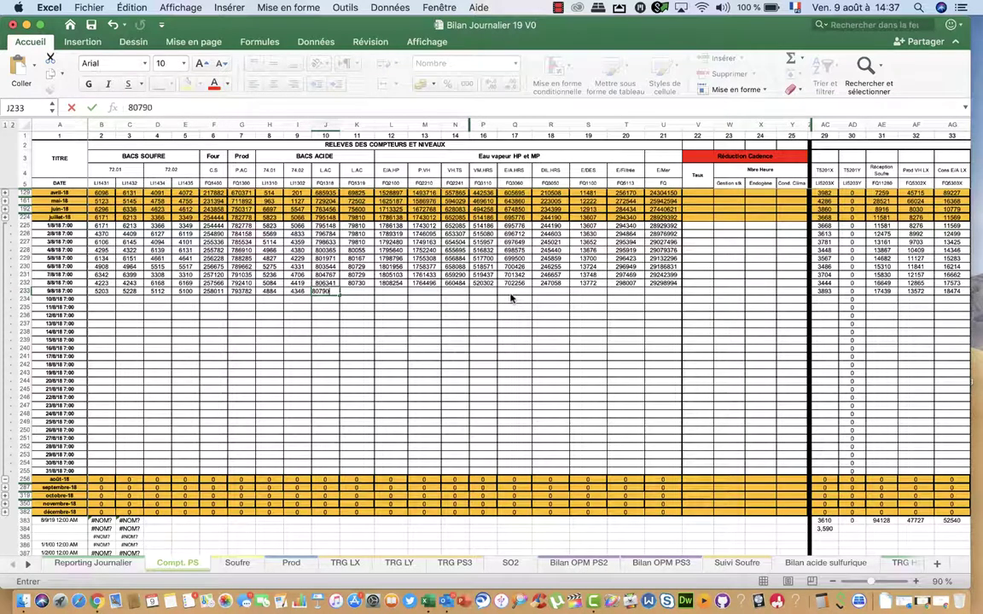
type("8")
key("Tab")
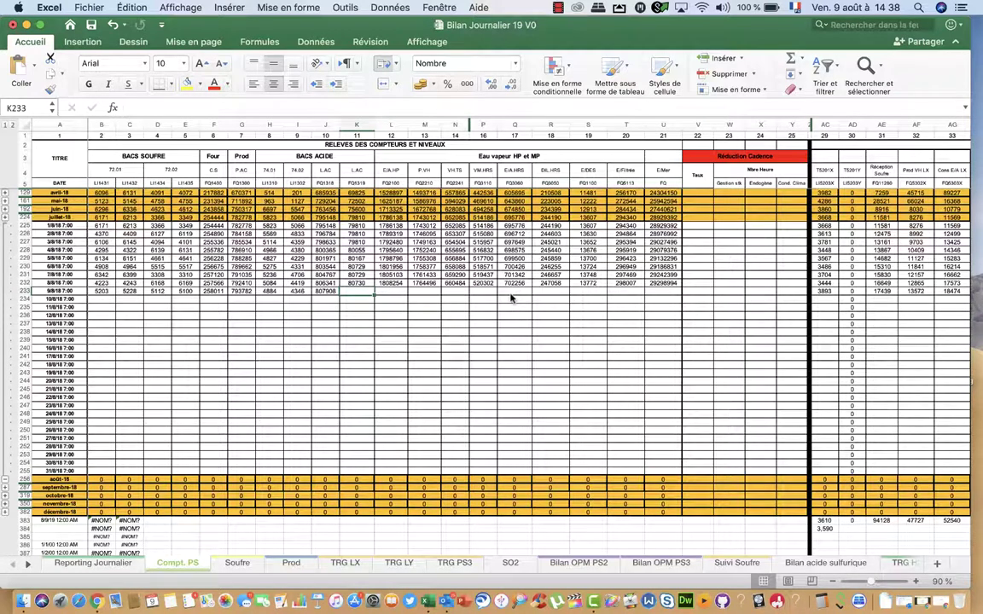
Enter 80730, 1811402, 1767555, 661668 and VM.HRS 521176, then return to P233
type("80730")
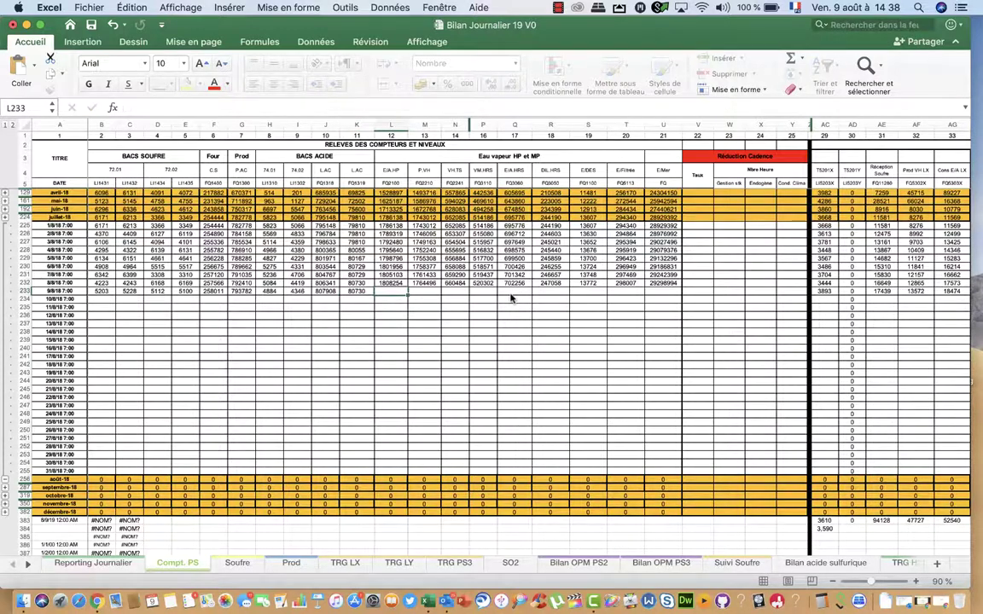
key("Tab")
type("181")
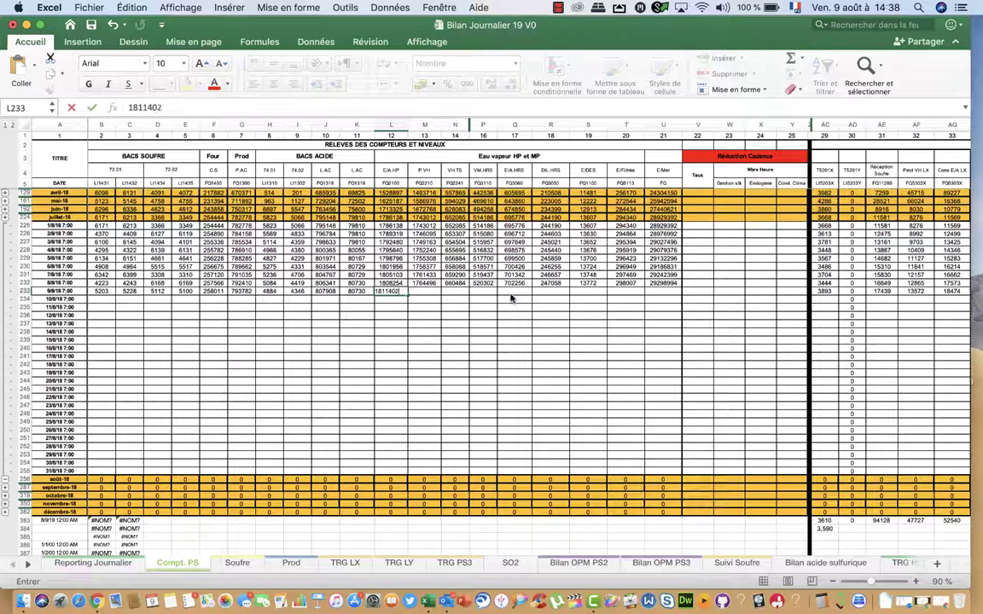
key("Tab")
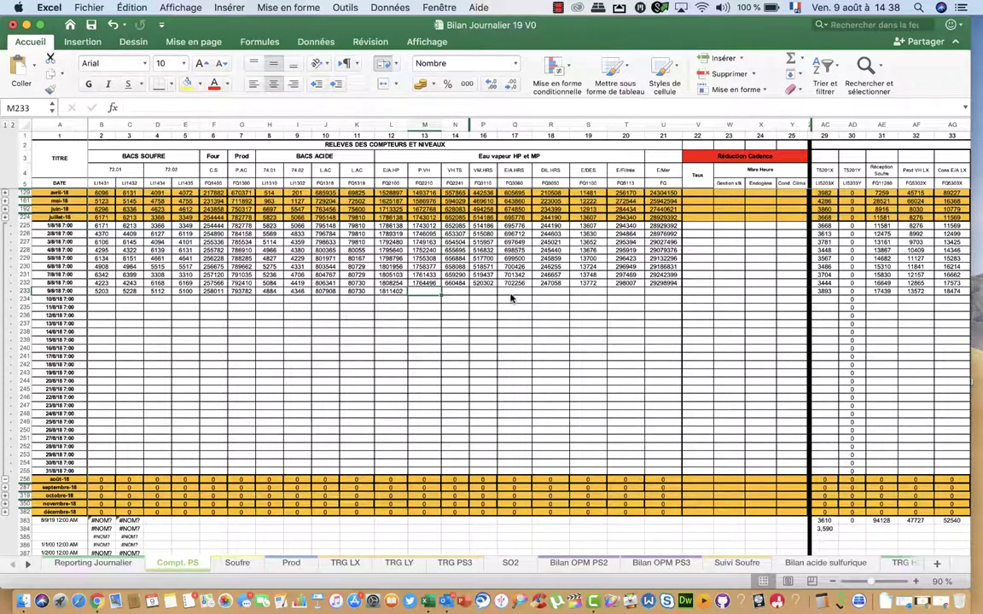
type("1767")
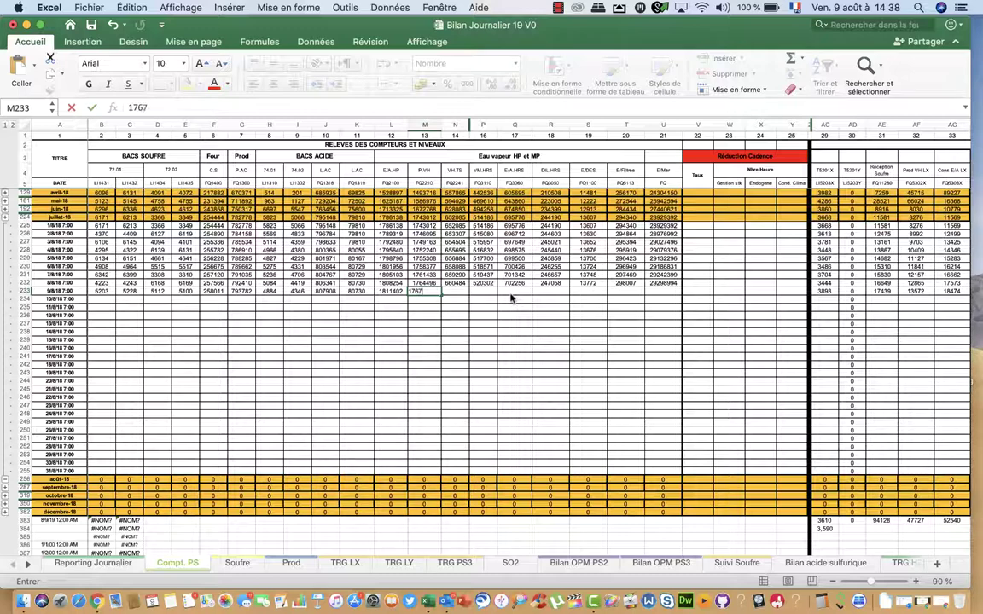
type("5")
type("55")
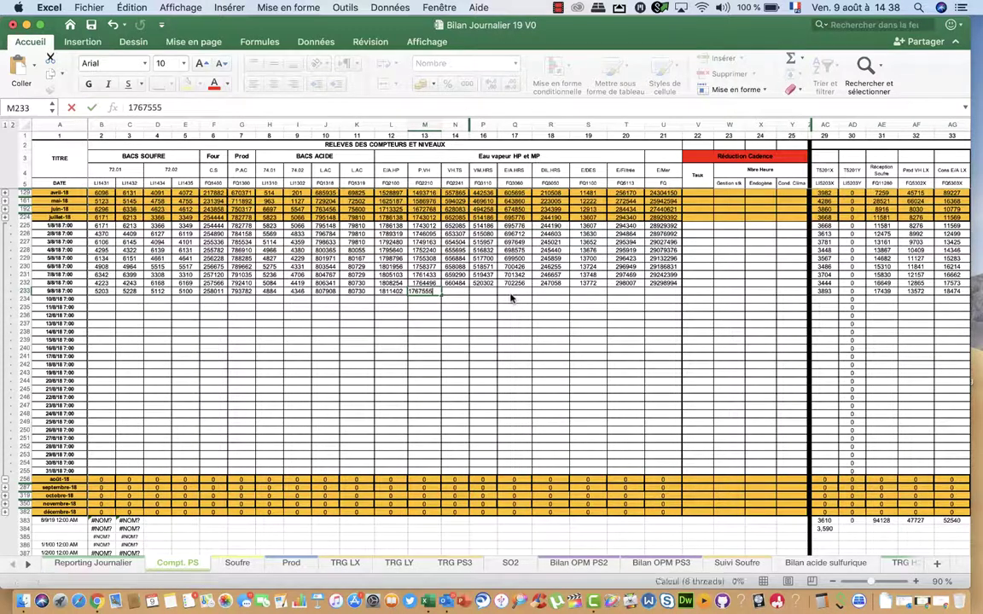
key("Tab")
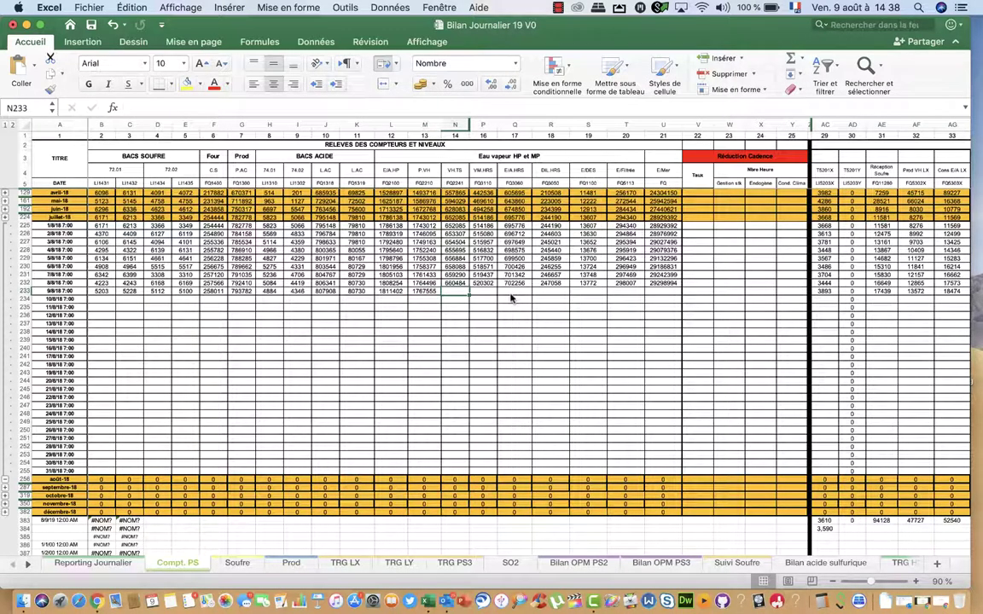
type("661668")
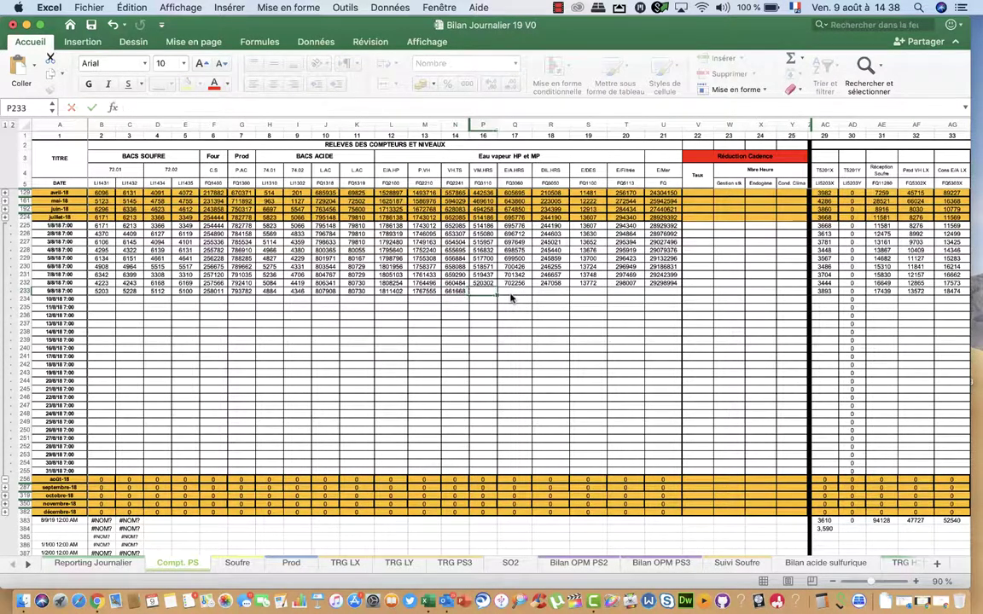
key("Tab")
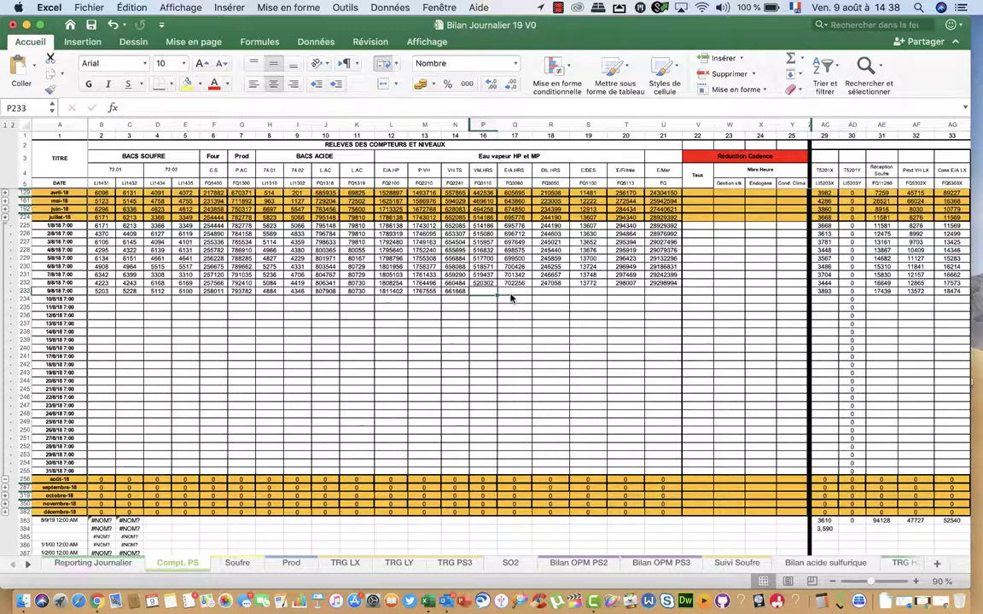
type("52")
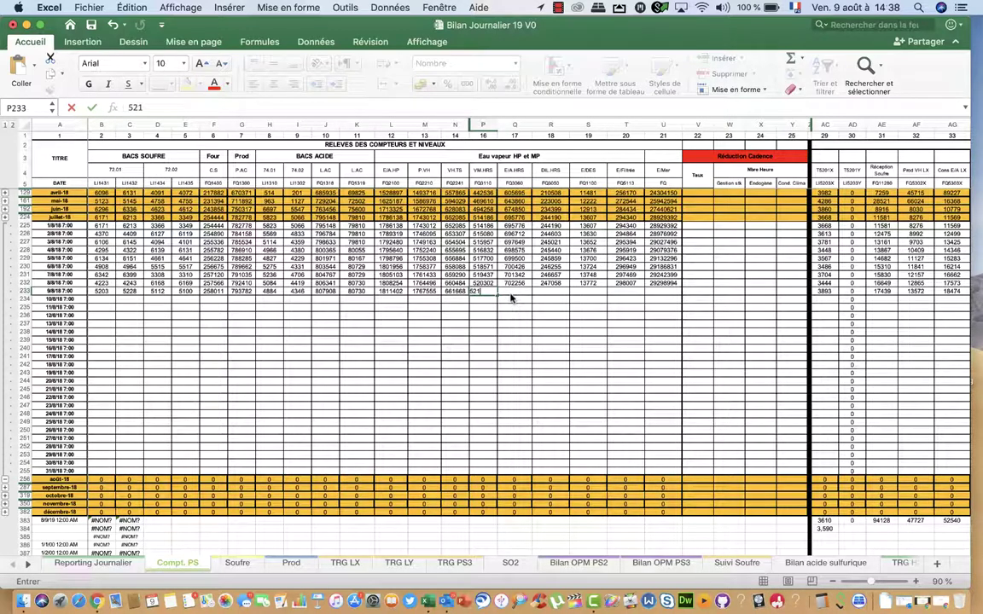
type("176")
key("Tab")
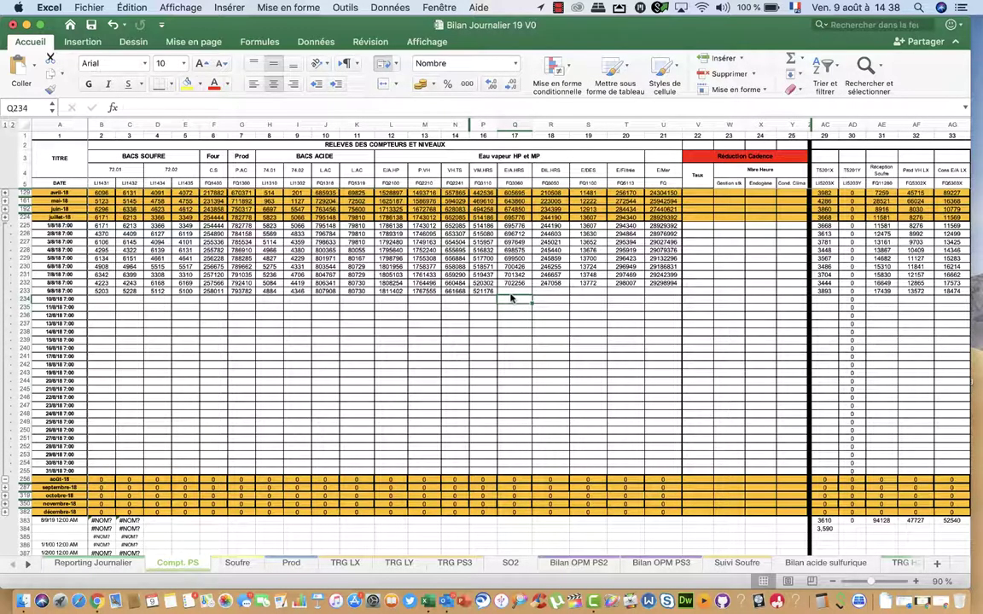
key("Left")
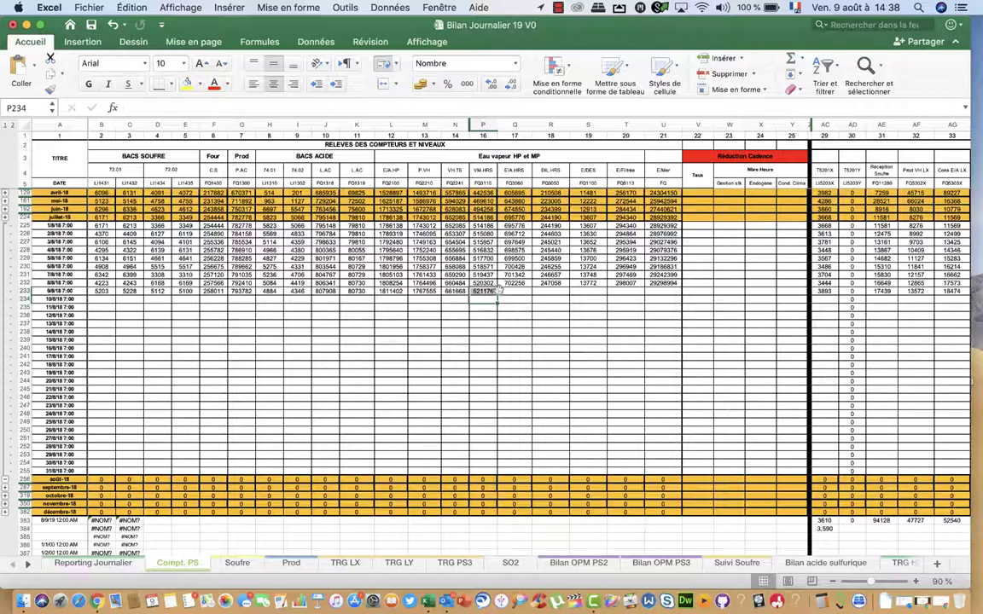
key("Up")
Correct the VM.HRS reading in P233 to 521166 and enter 703166 in Q233
left_click(153, 107)
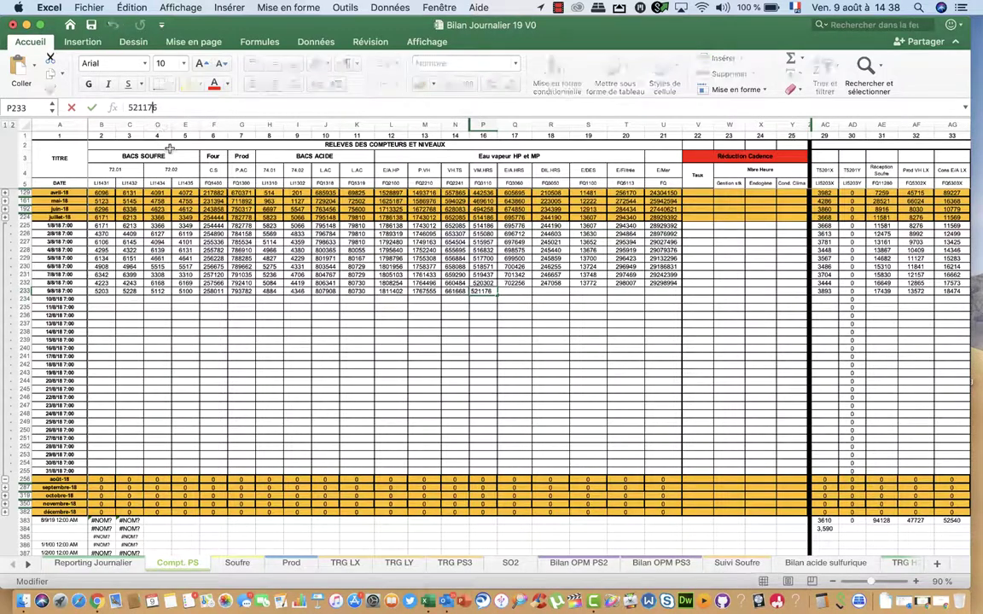
key("BackSpace")
type("6")
left_click(511, 298)
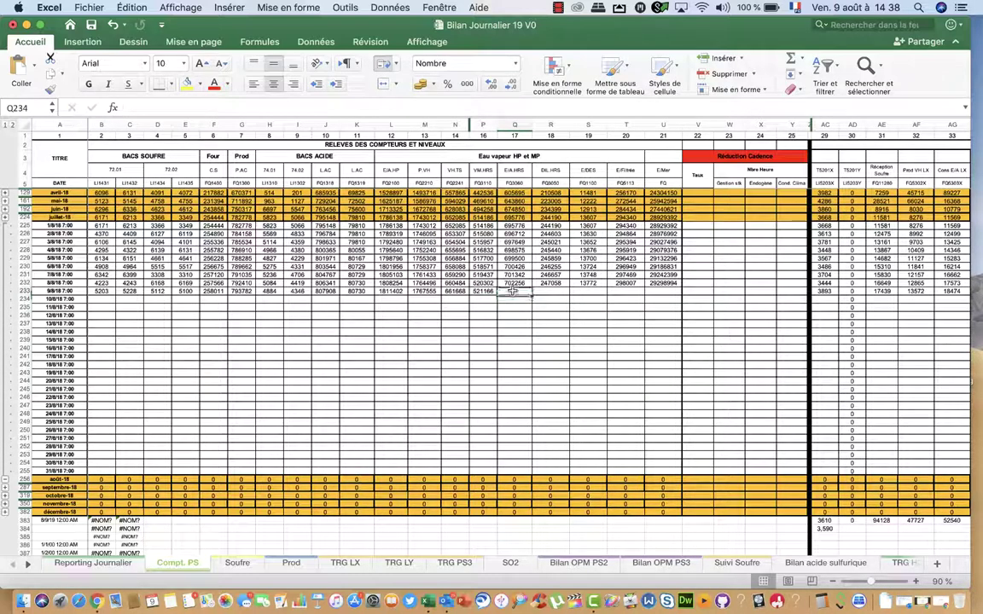
left_click(513, 291)
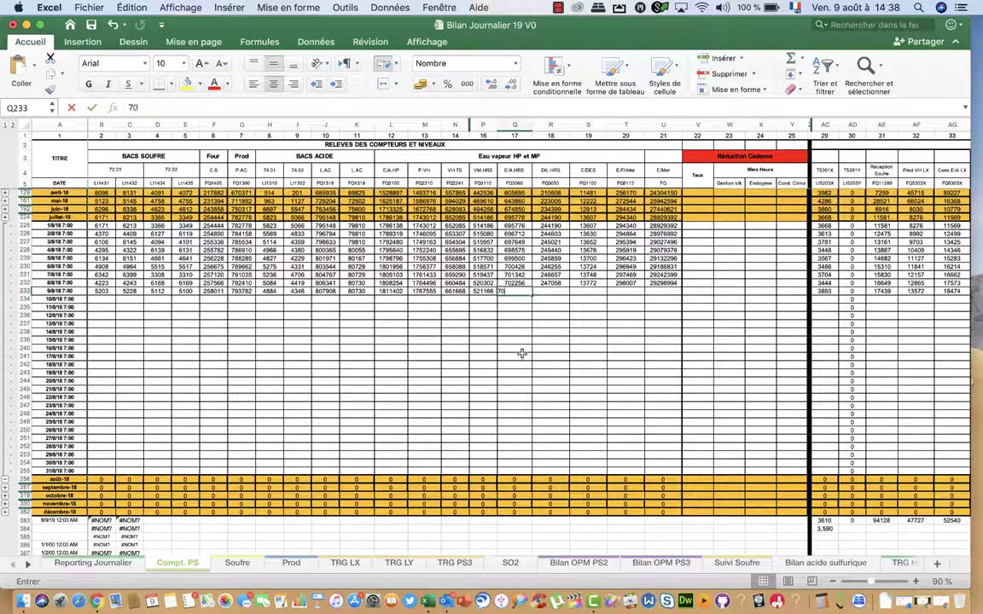
type("703166")
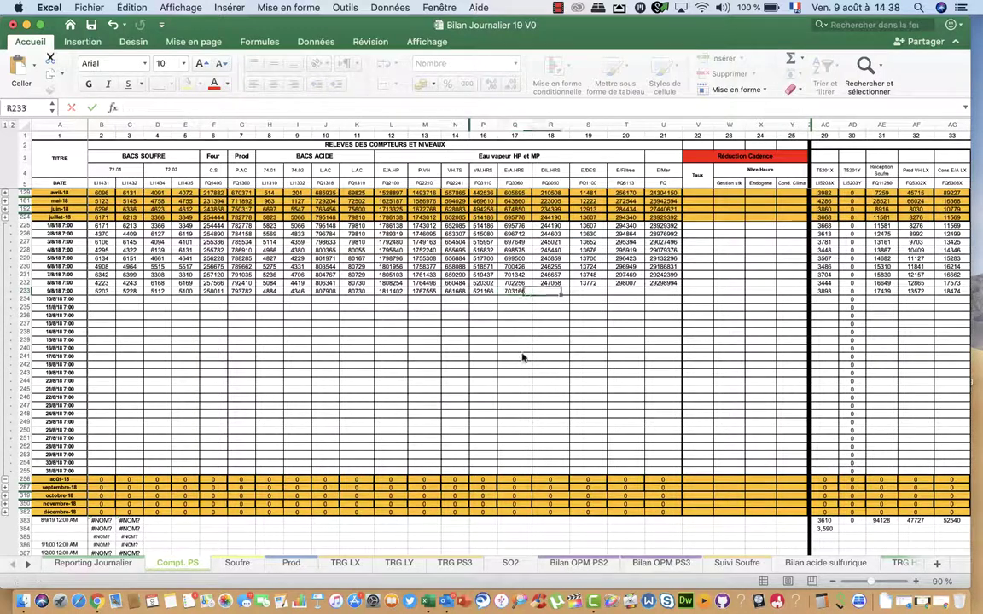
key("Tab")
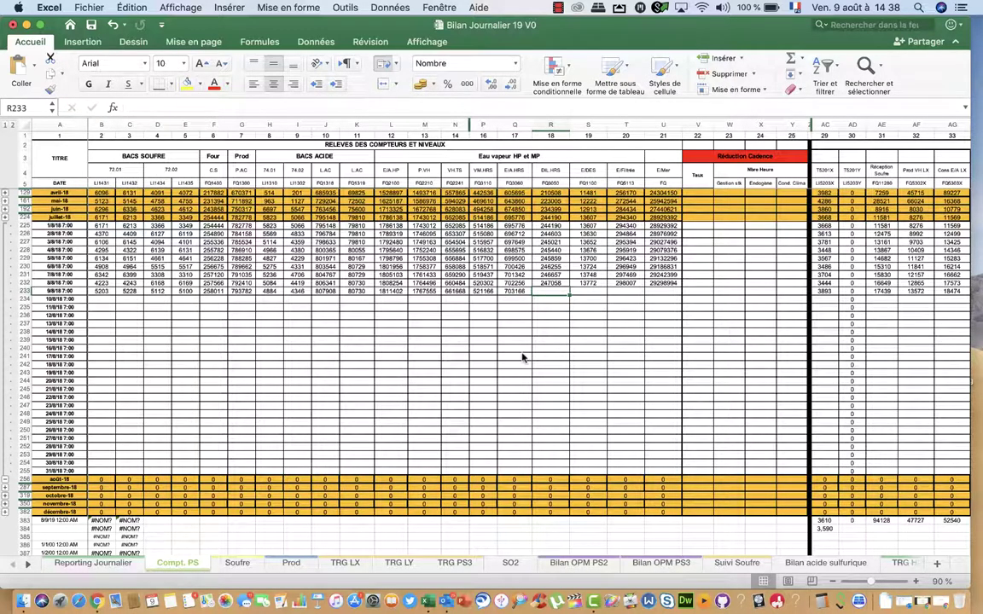
Enter 247460, 13793, 298568 and 29355676 in R233 through U233
type("247")
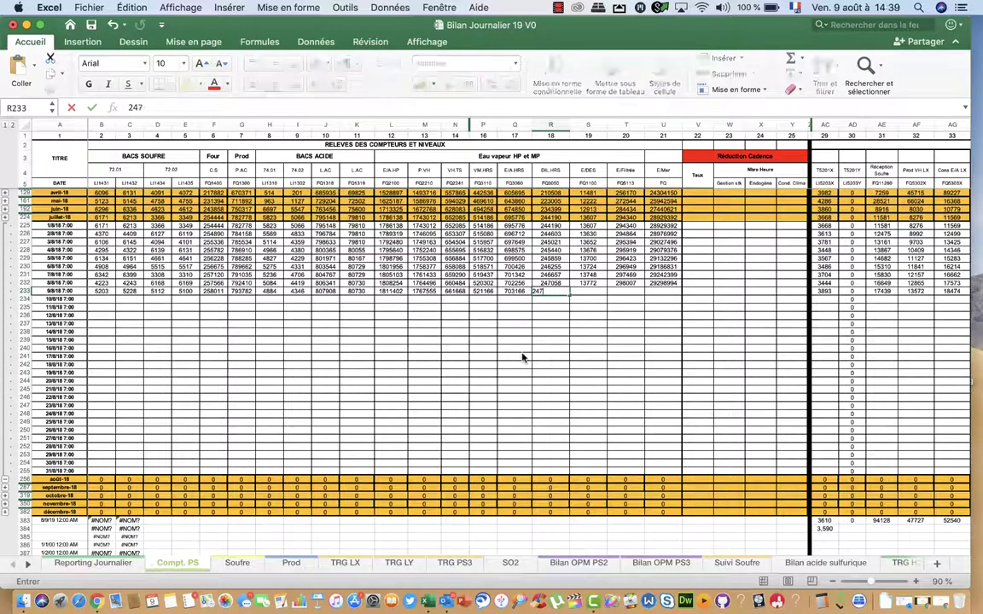
type("460")
key("Tab")
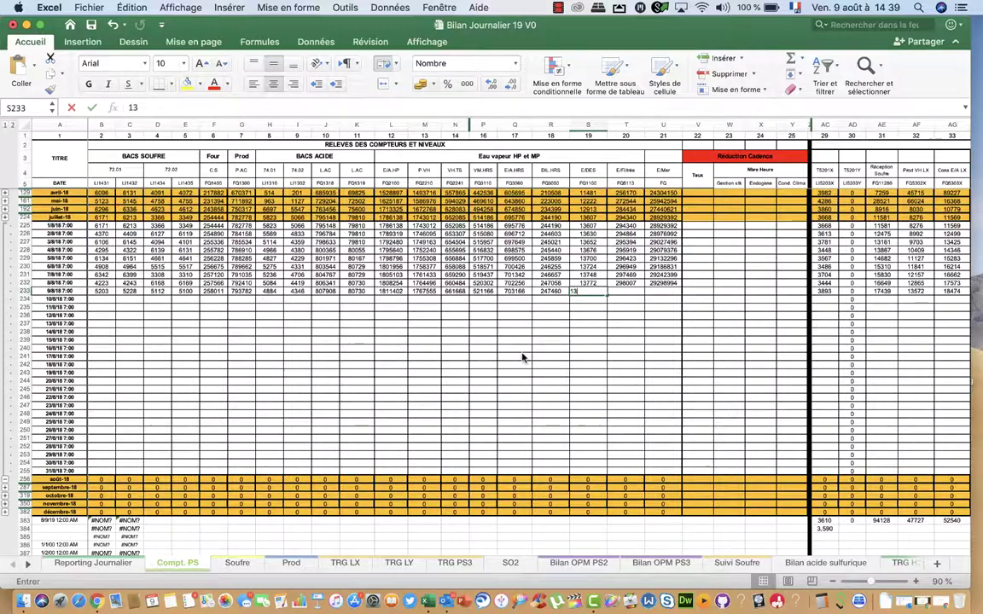
type("13793")
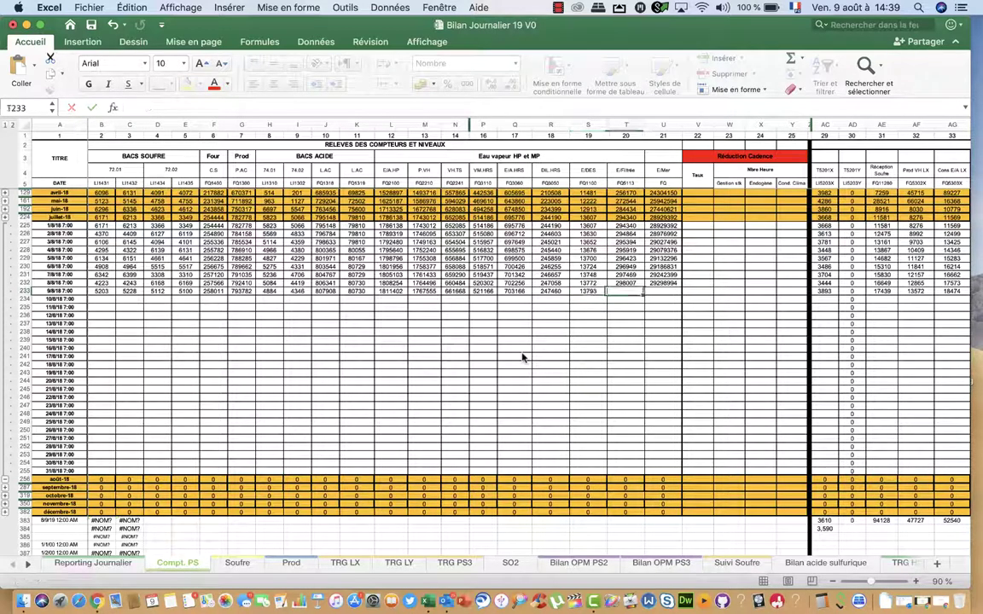
key("Tab")
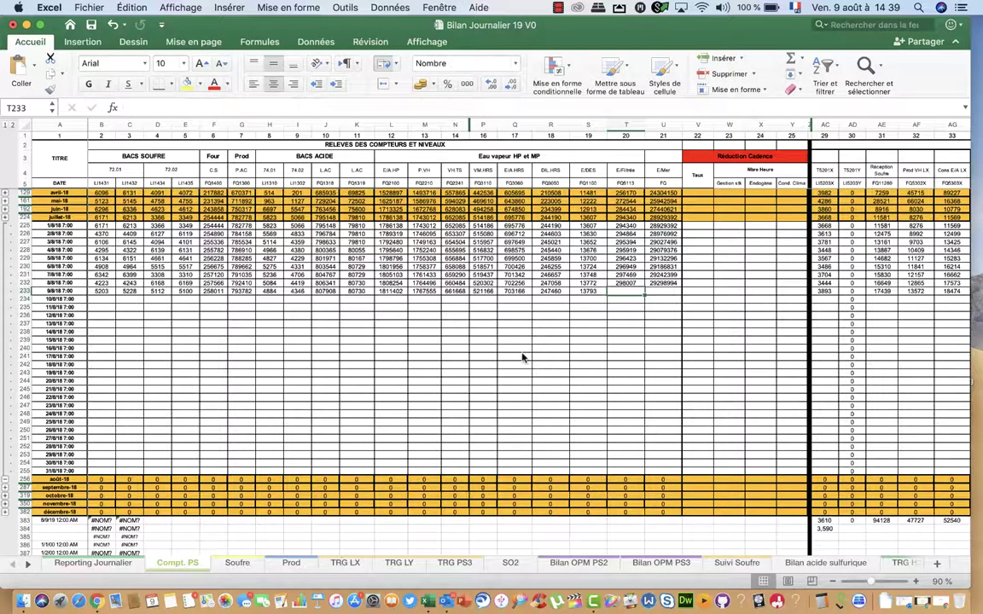
type("29")
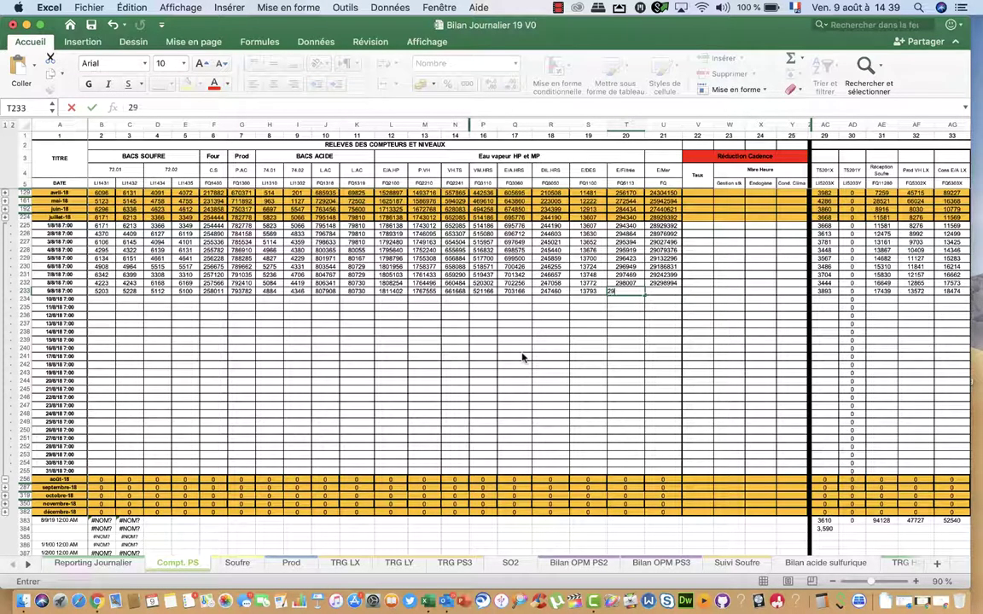
type("856")
type("8")
key("Tab")
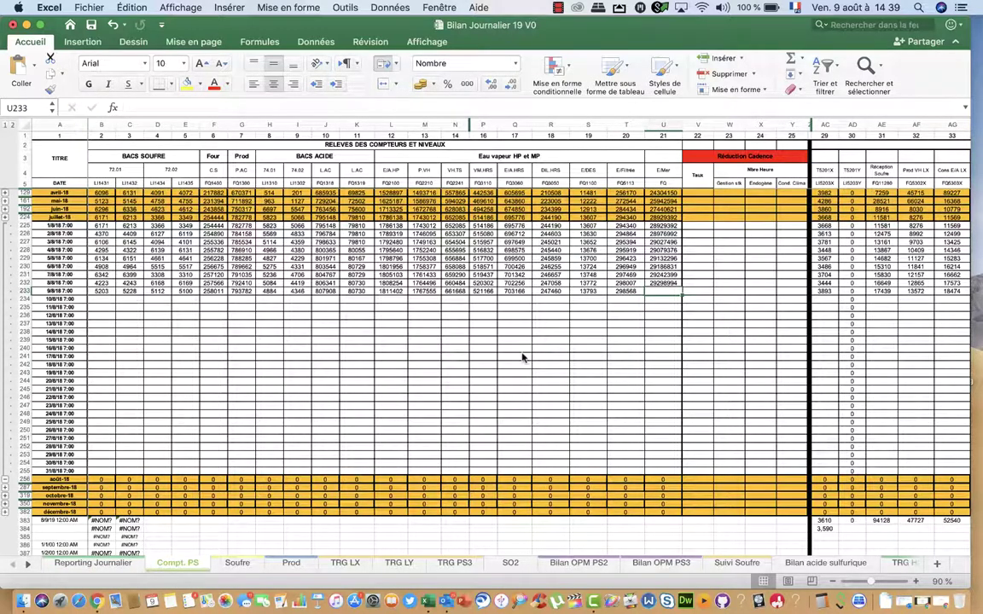
type("293")
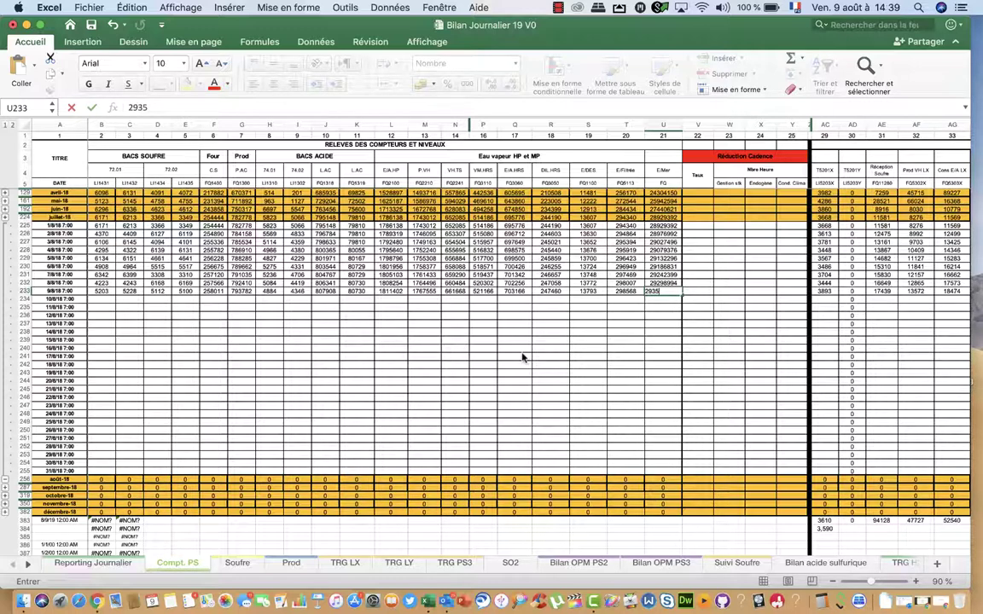
type("5676")
key("Tab")
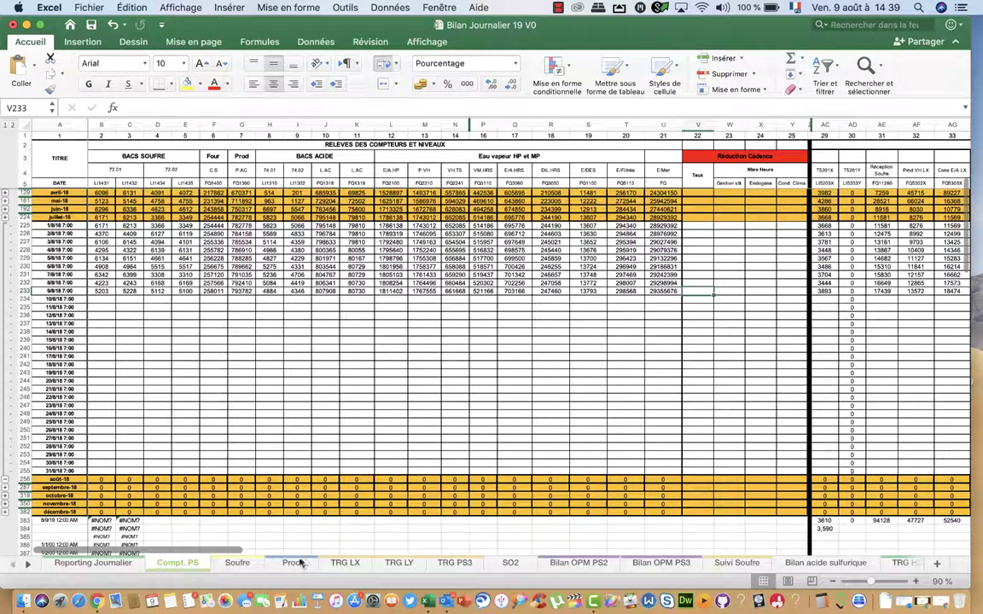
On the Prod sheet, inspect the J232 and I232 formulas and enter 2055 as PP1 in K232
left_click(290, 562)
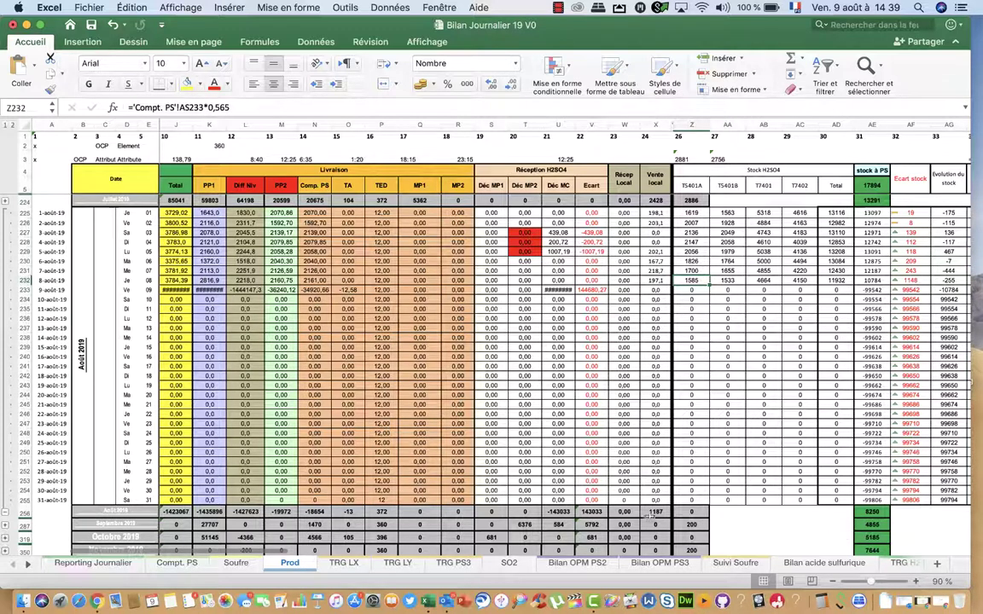
left_click(175, 281)
key("Left")
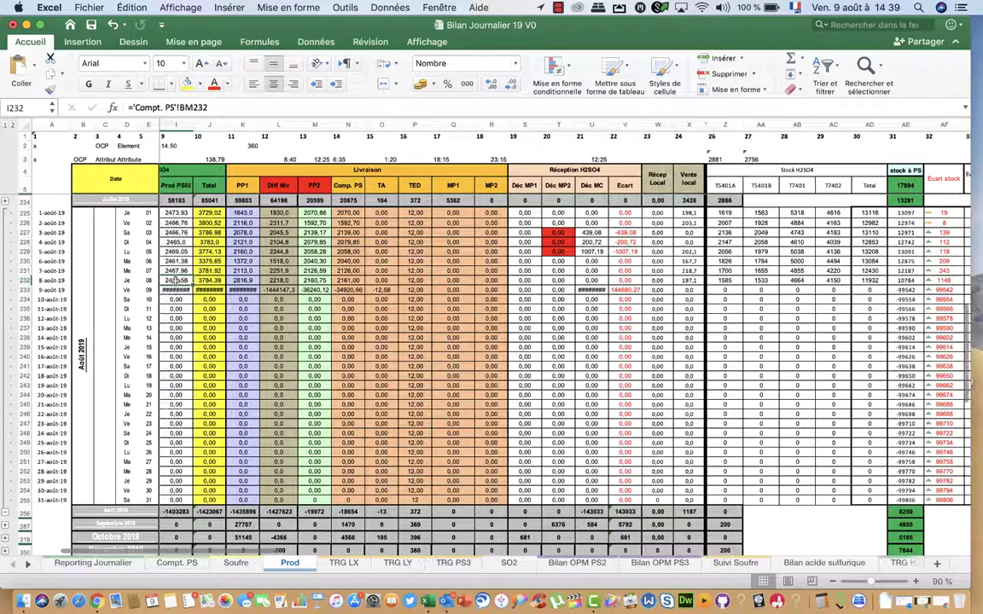
key("Left")
key("Left")
key("Left")
left_click(271, 282)
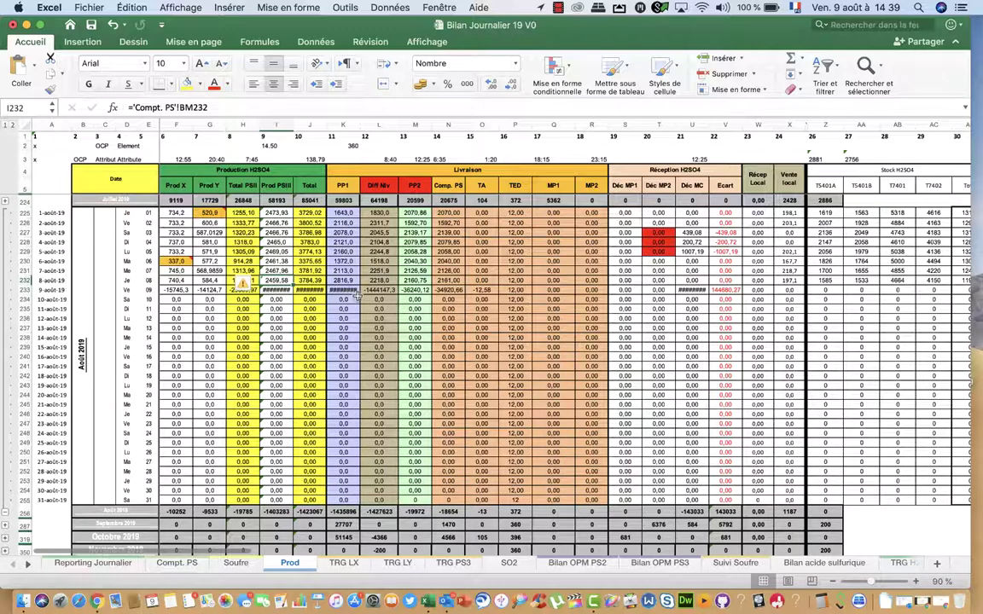
left_click(345, 280)
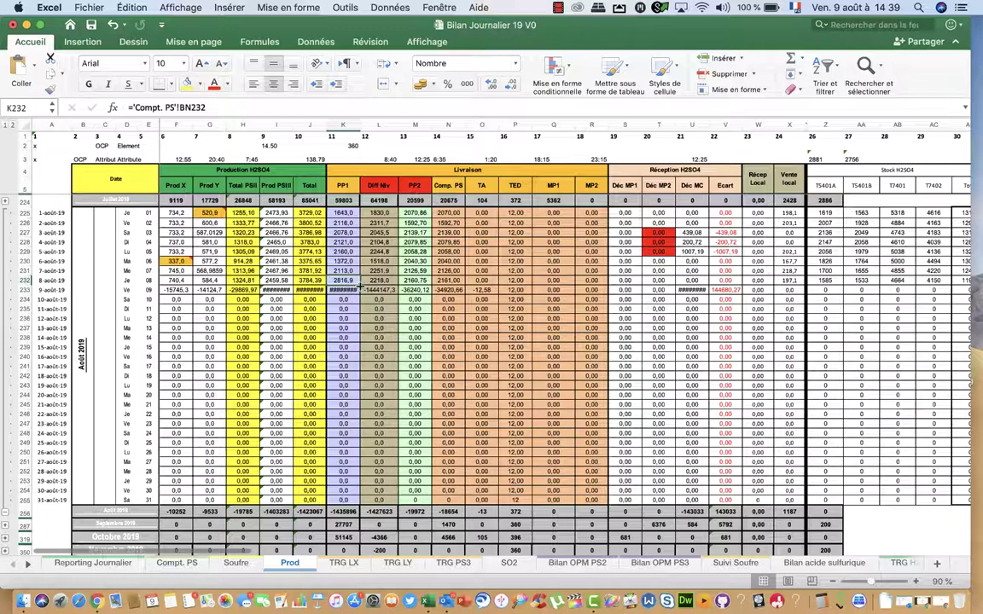
type("2055")
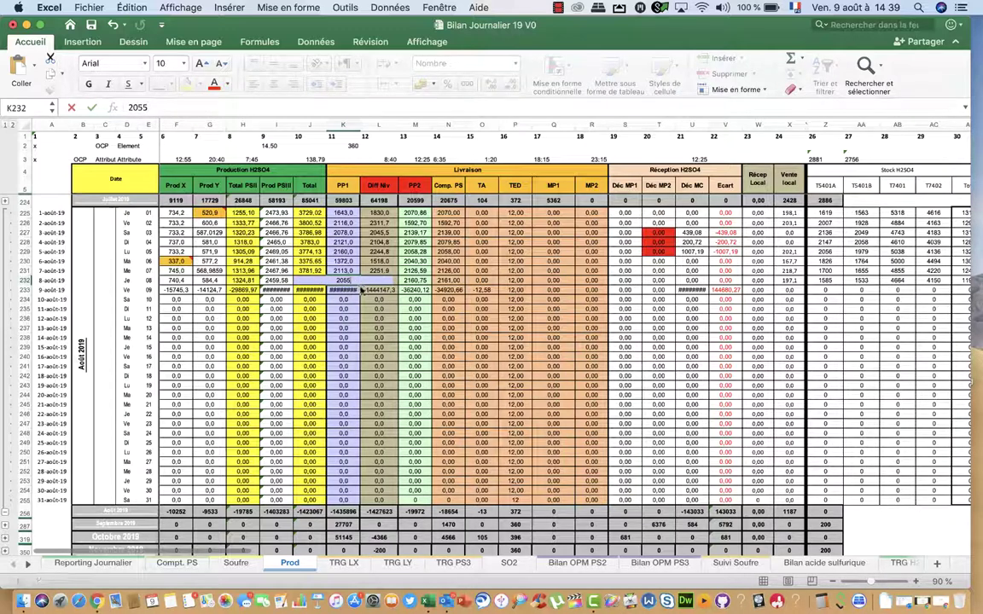
key("Return")
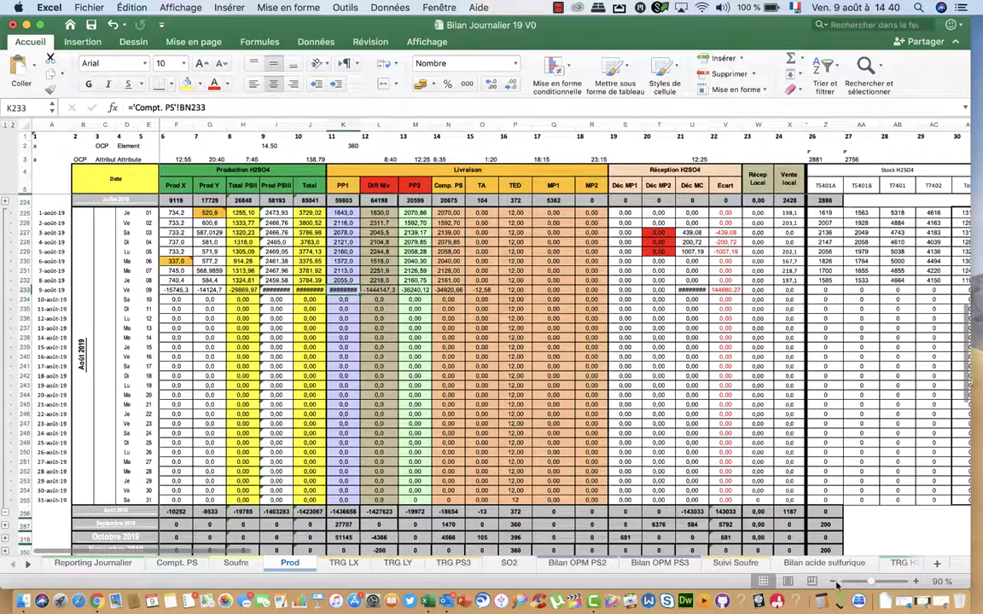
Zoom the sheet to 80% and check the row 232 formulas from K232 through MP1
left_click(832, 582)
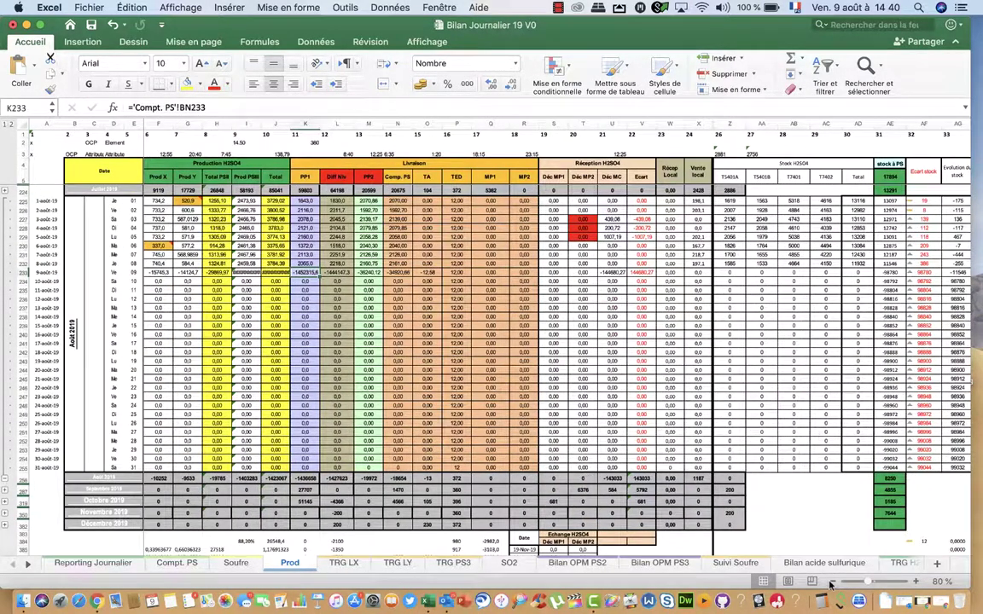
left_click(308, 265)
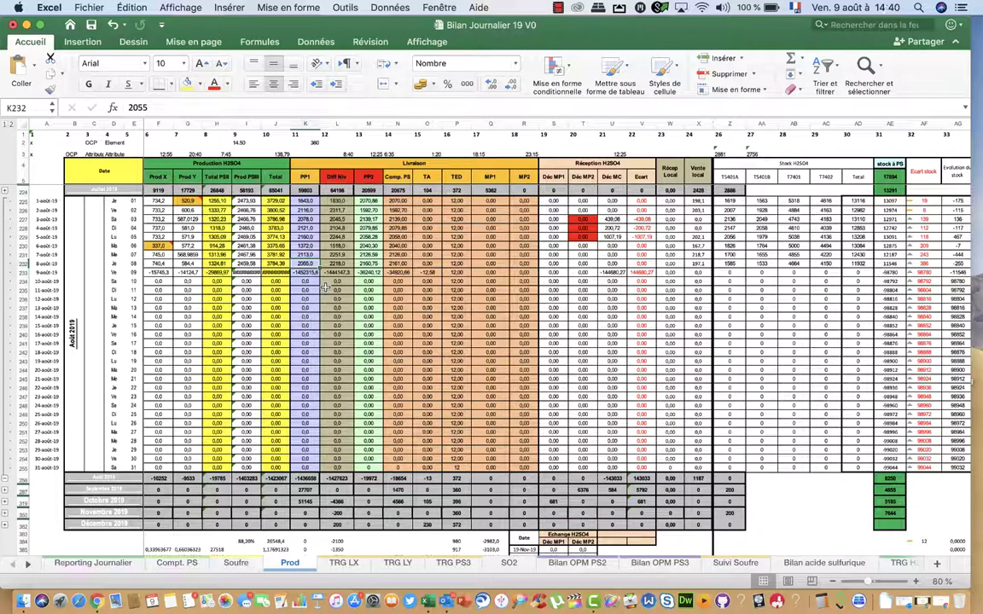
key("Right")
key("Right")
key("Right")
key("Right")
key("Right")
key("Right")
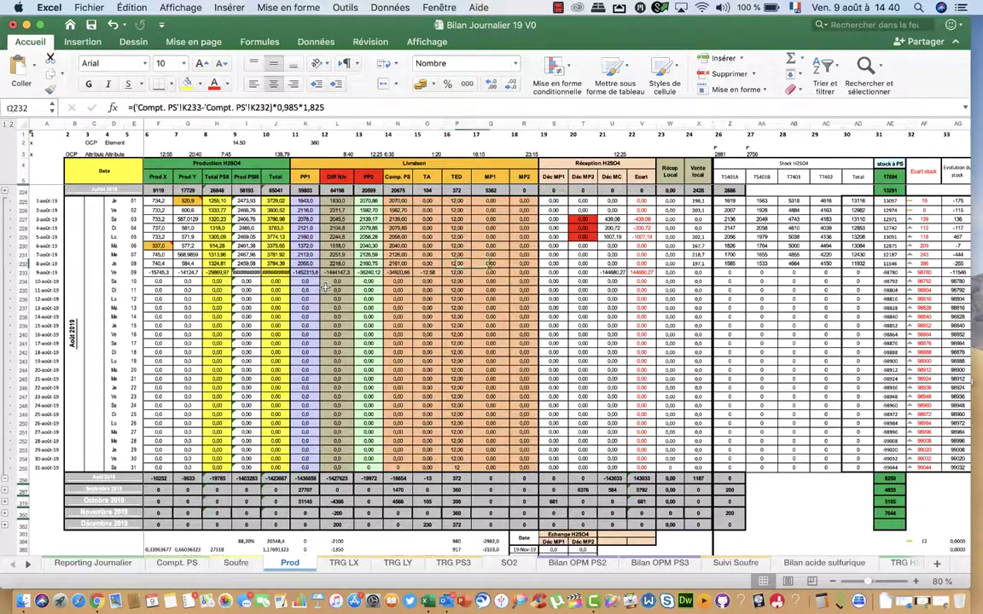
key("Right")
key("Right")
key("Right")
key("Right")
key("Right")
key("Right")
key("Right")
key("Right")
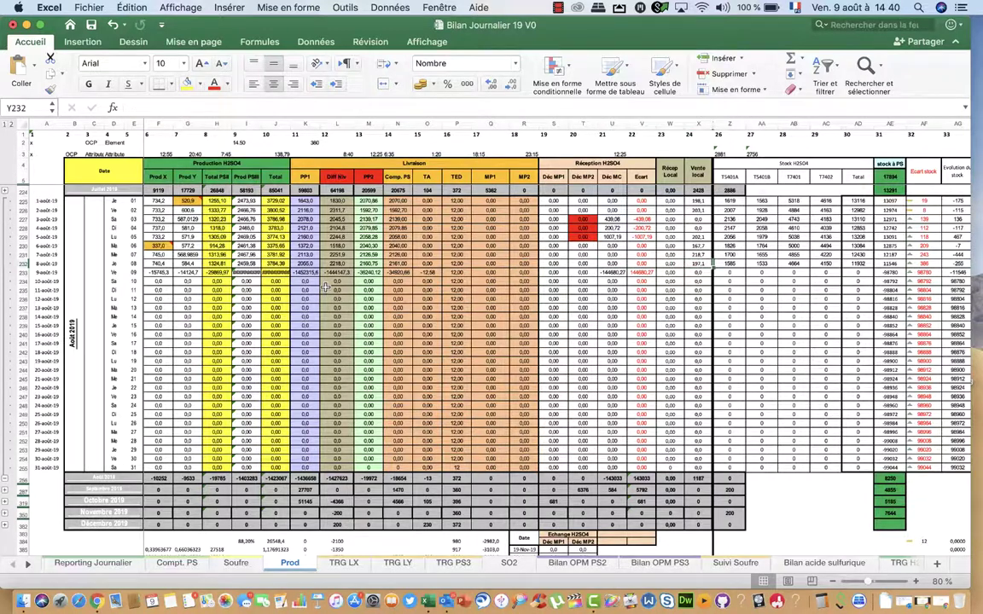
key("Right")
key("Right")
key("Right")
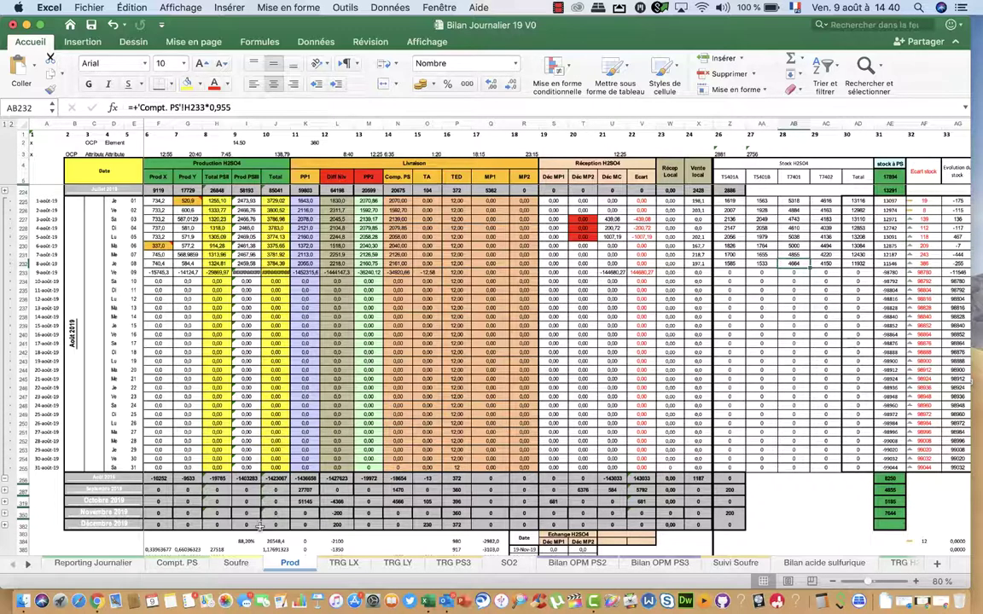
left_click(235, 563)
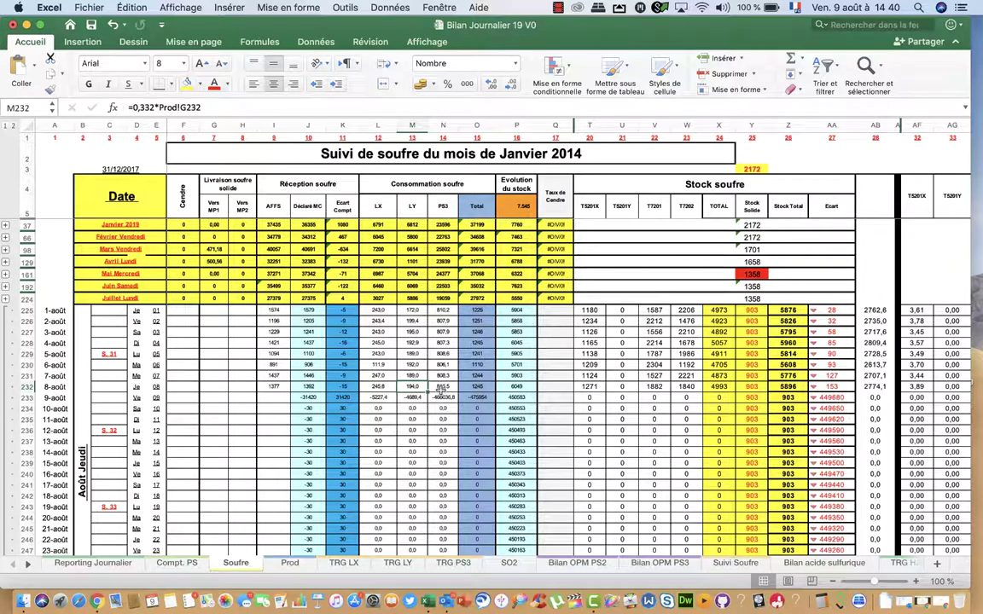
Check the N232, V232 and W232 formulas for 8-août, then save Bilan Journalier 19 V0
left_click(443, 387)
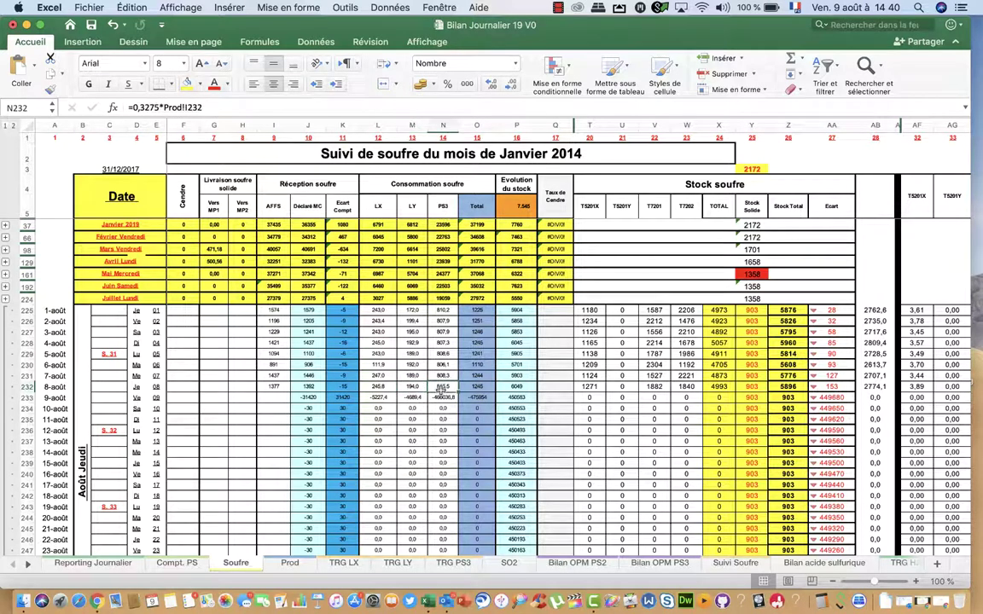
left_click(654, 386)
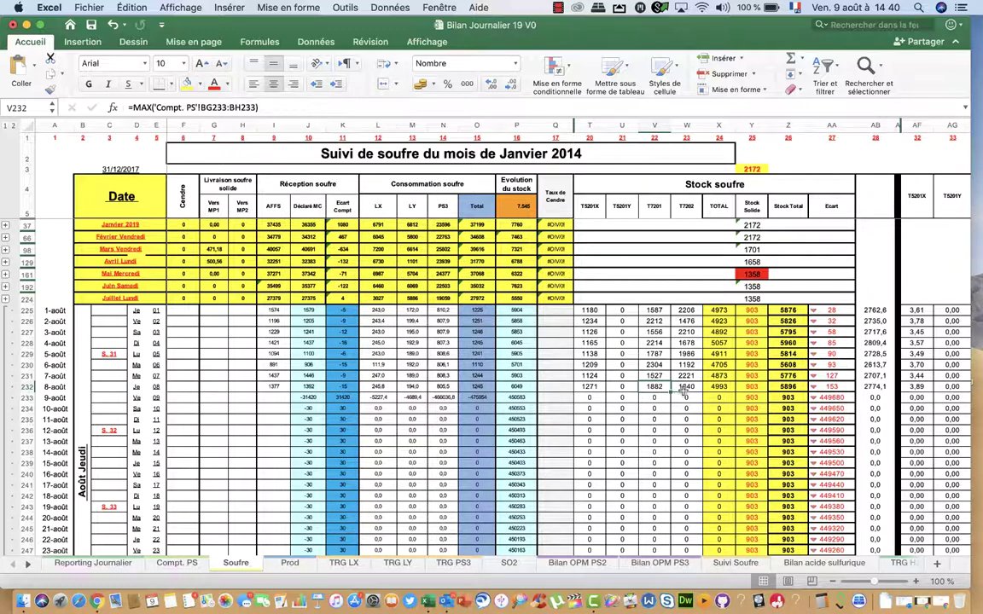
left_click(687, 389)
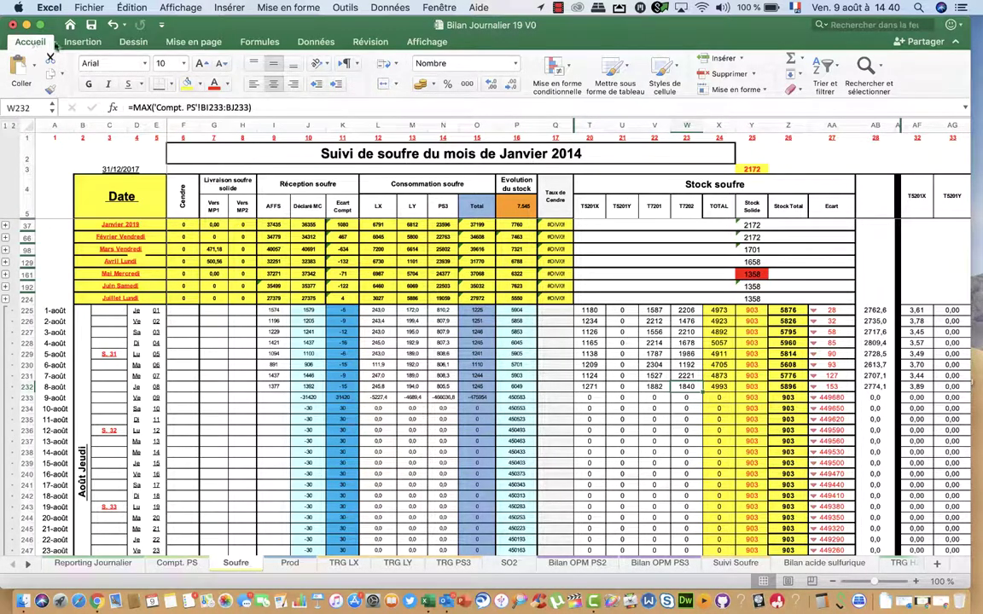
left_click(91, 25)
Load opm/ in Chrome, launch FTPC-NET from the Portail MES and log in
left_click(937, 581)
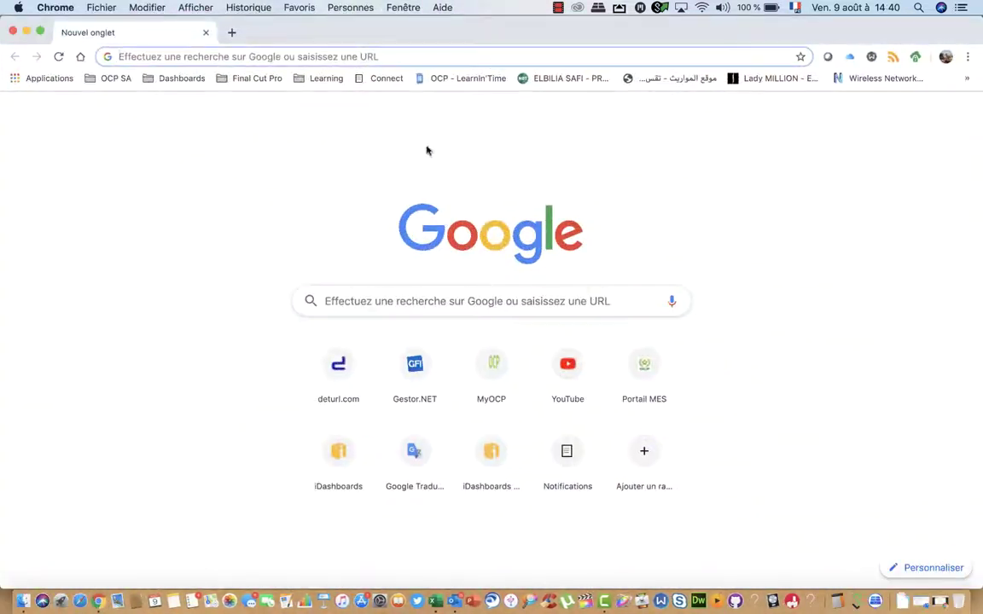
type("opm/")
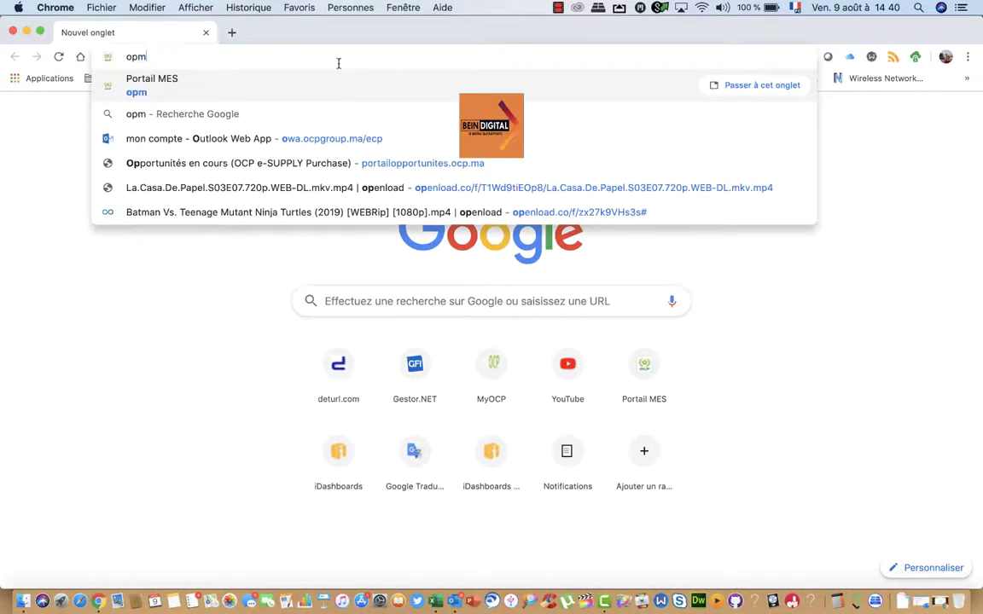
key("Return")
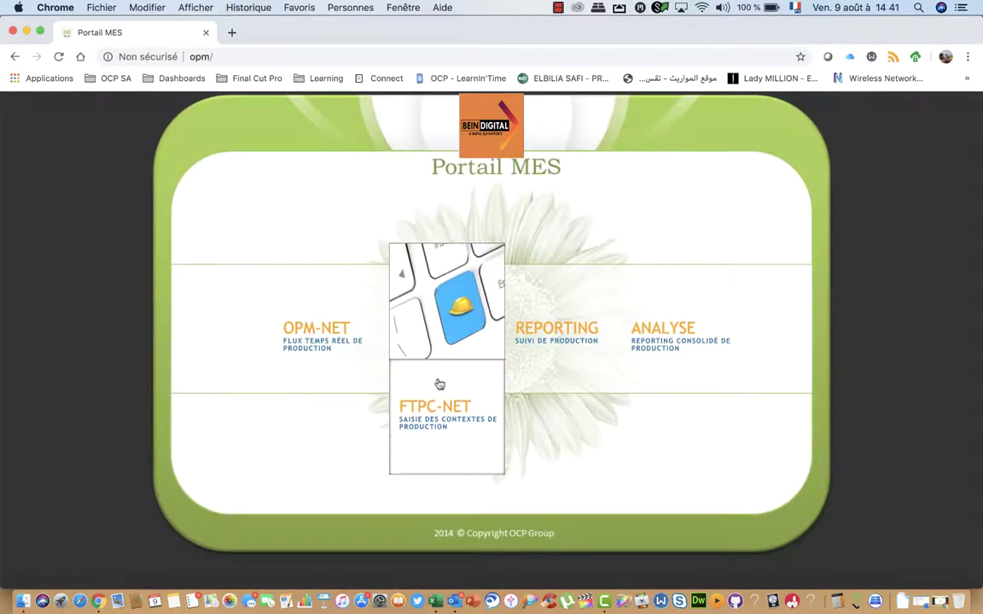
left_click(455, 419)
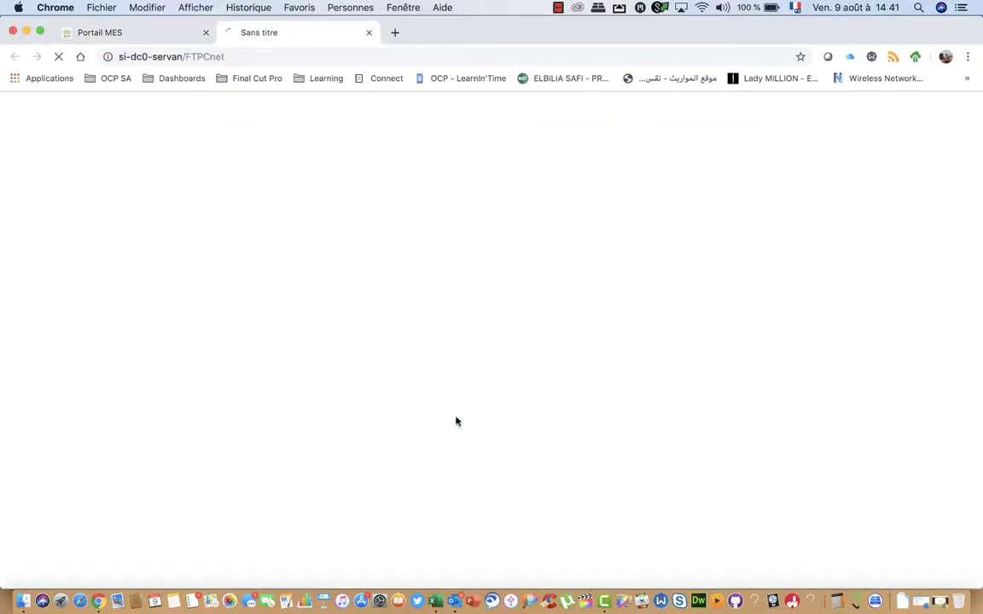
left_click(205, 33)
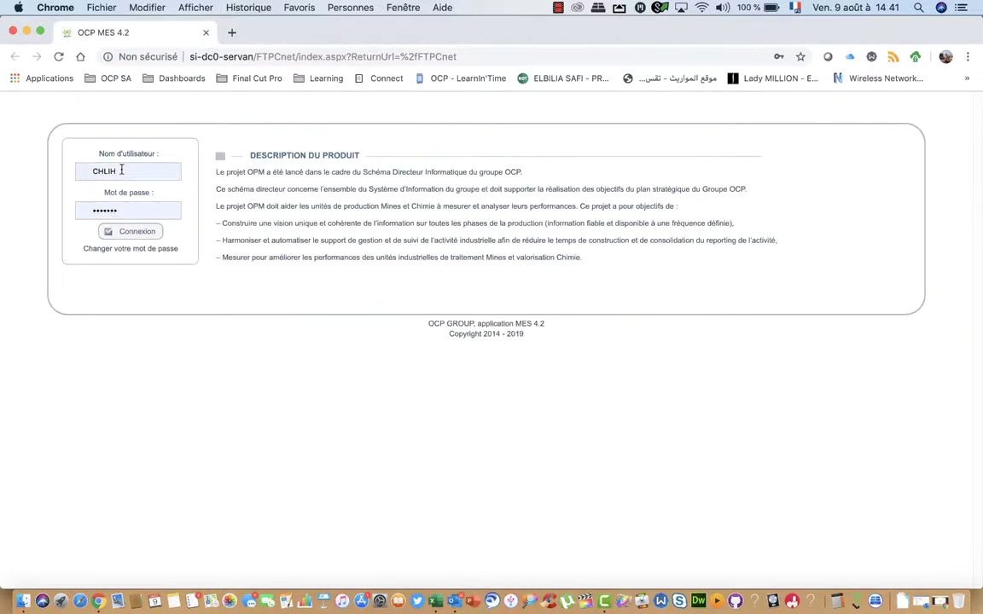
left_click(127, 233)
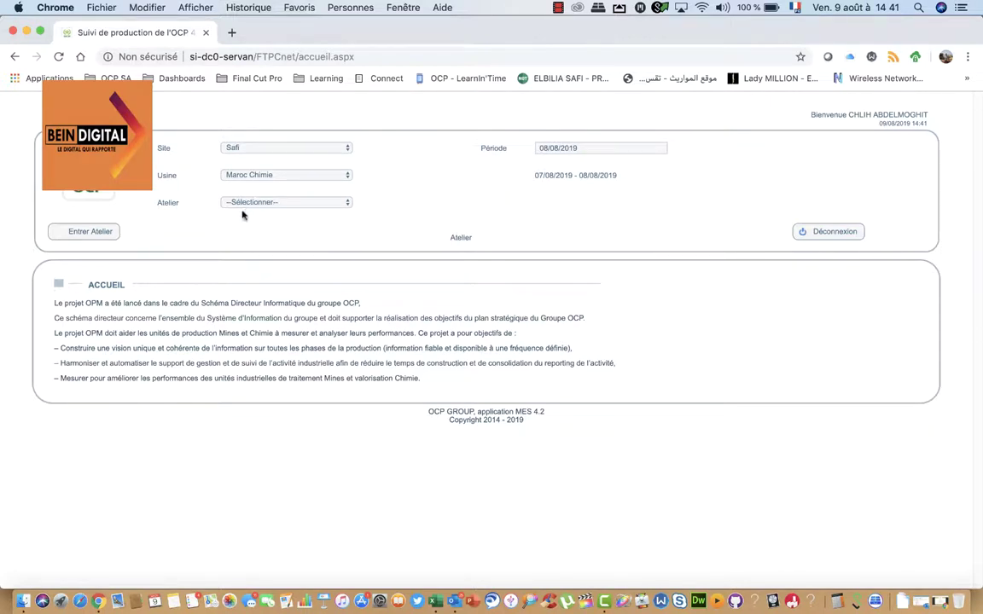
Select the Sulfurique workshop and enter it
left_click(265, 203)
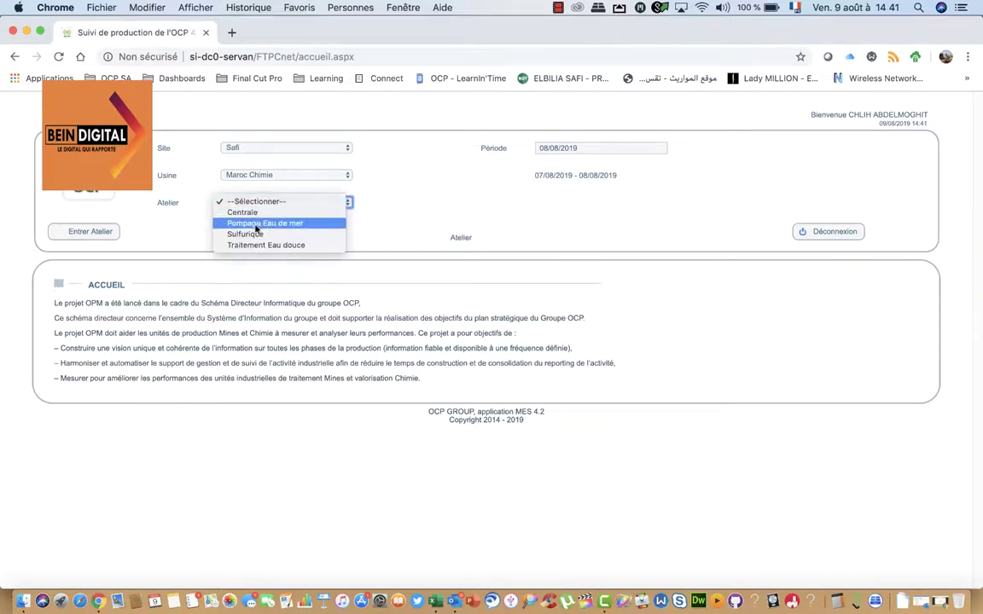
left_click(254, 235)
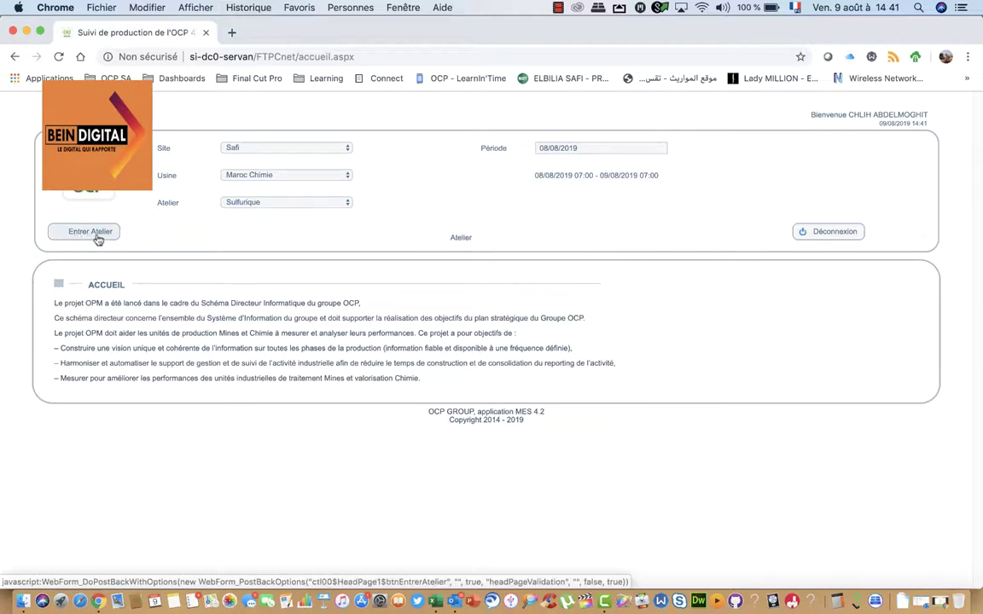
left_click(94, 237)
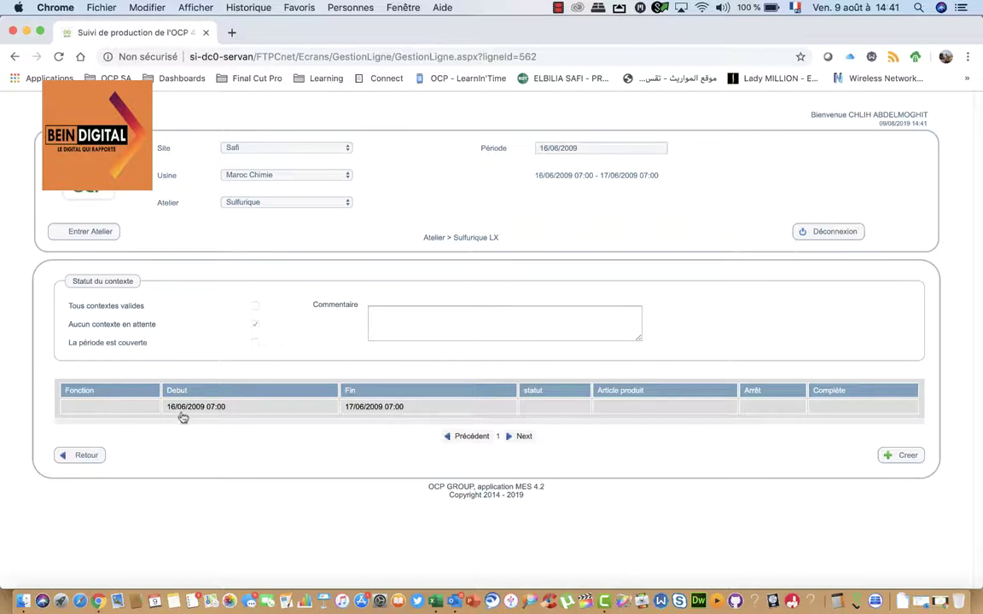
Create a Sulfurique-function context on the Sulfurique LX line and save it
left_click(447, 415)
left_click(403, 304)
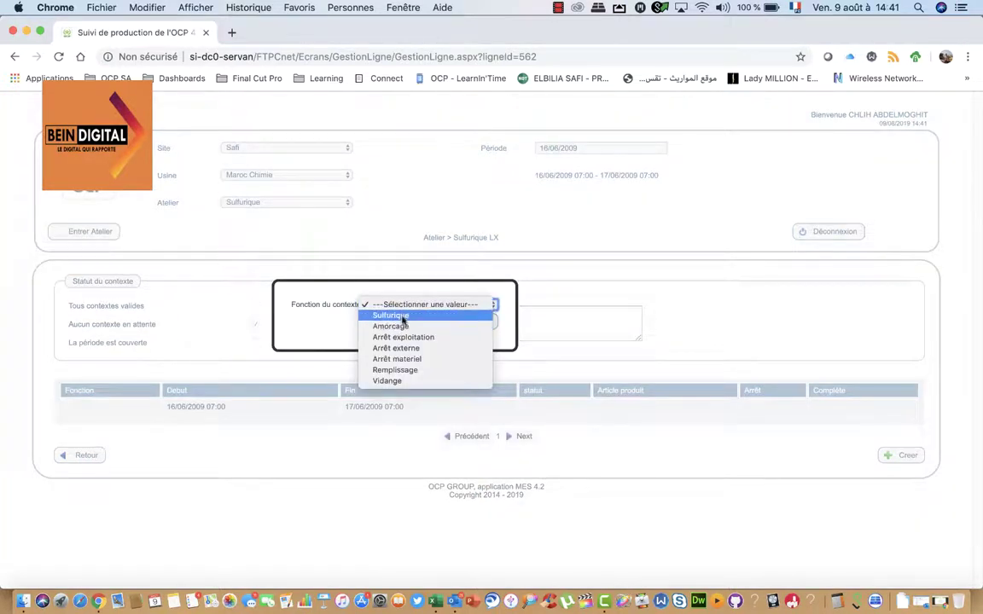
left_click(404, 316)
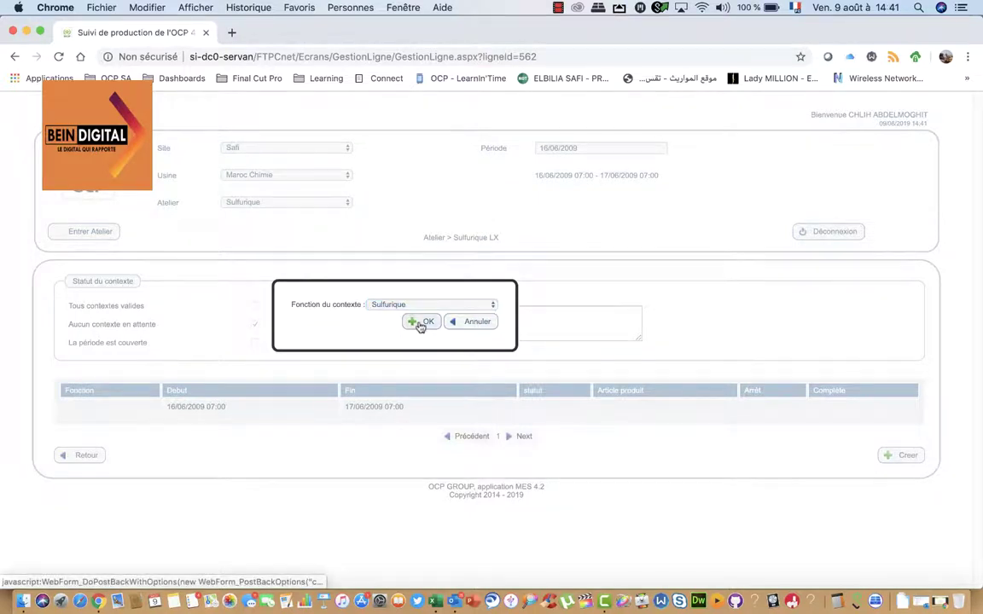
left_click(420, 324)
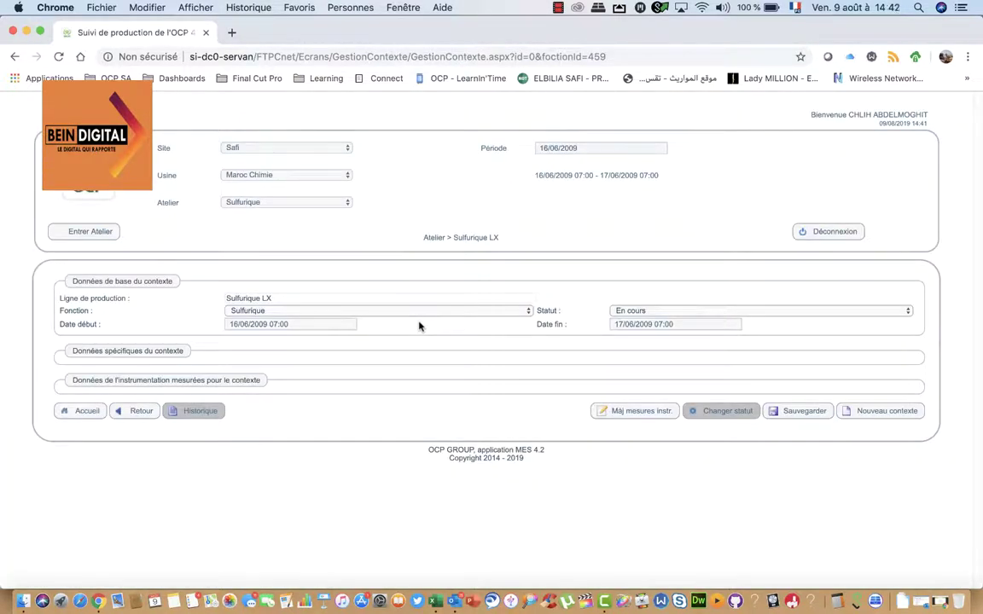
left_click(805, 413)
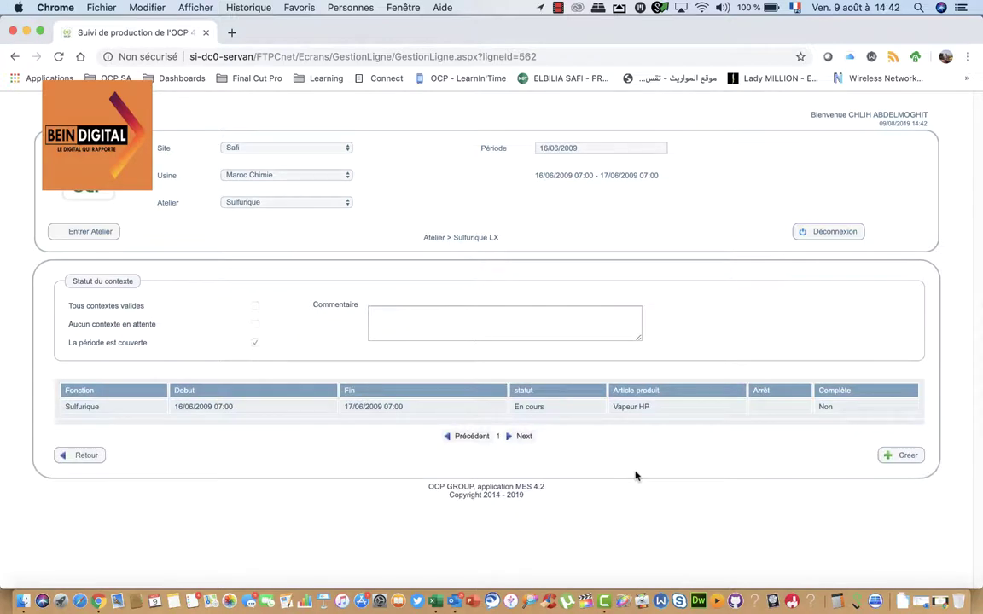
Open the Sulfurique context and review its Source/Destination, Article and Quantité mesurée rows
left_click(398, 409)
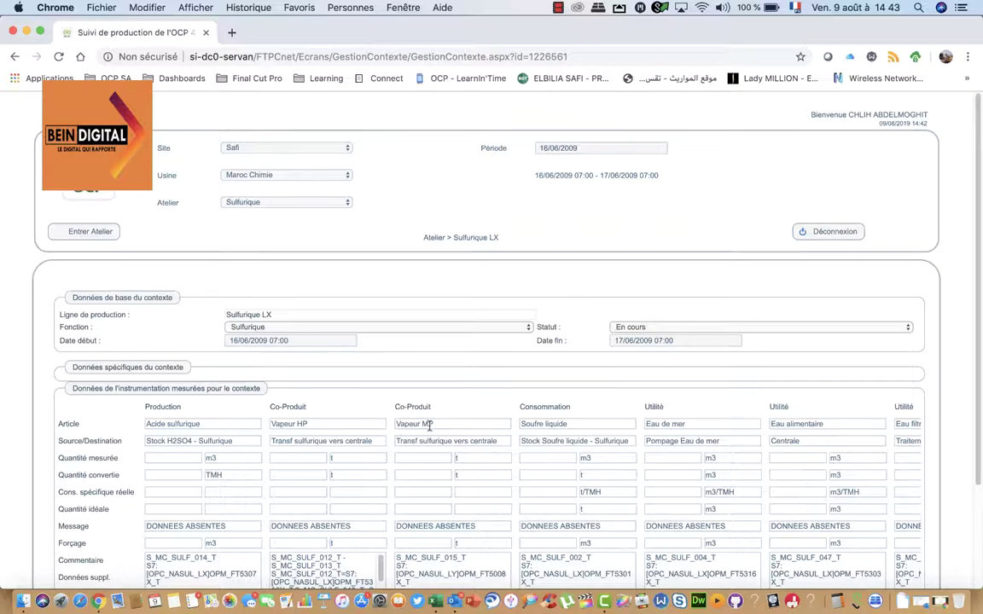
scroll(430, 427, "down", 3)
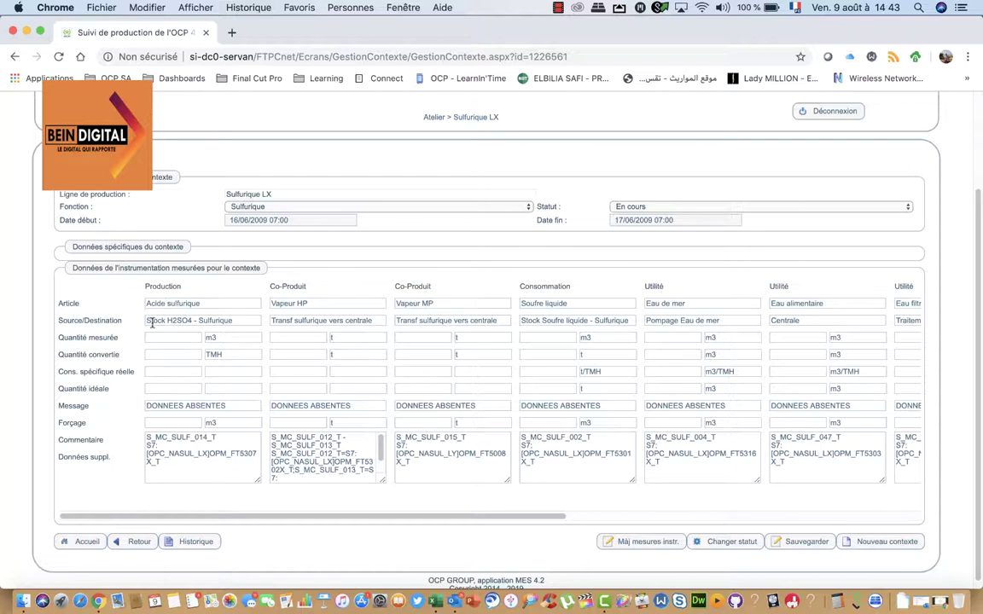
left_click_drag(147, 320, 237, 320)
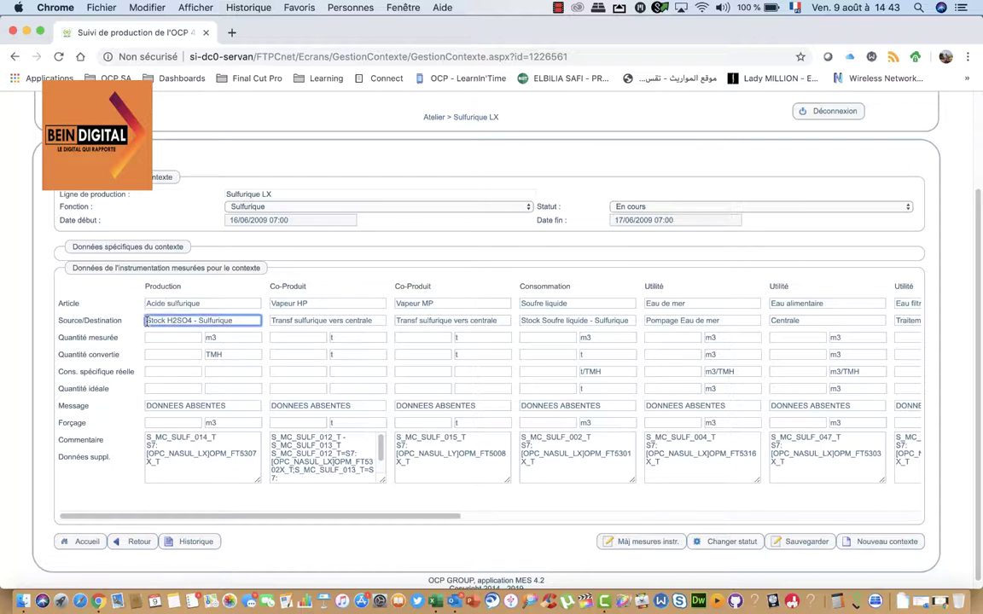
double_click(58, 320)
left_click(59, 305)
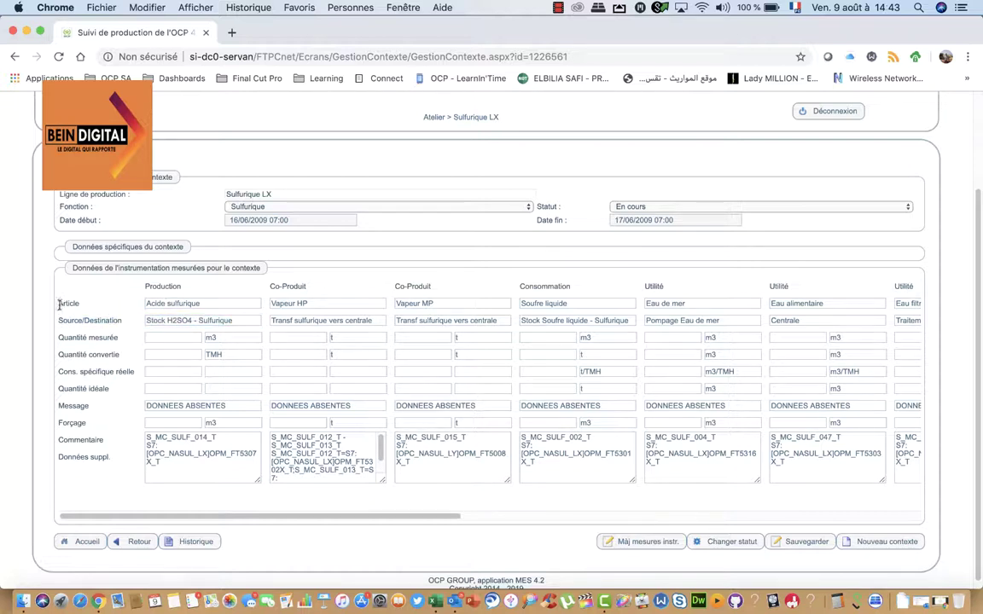
double_click(59, 304)
left_click_drag(58, 338, 130, 345)
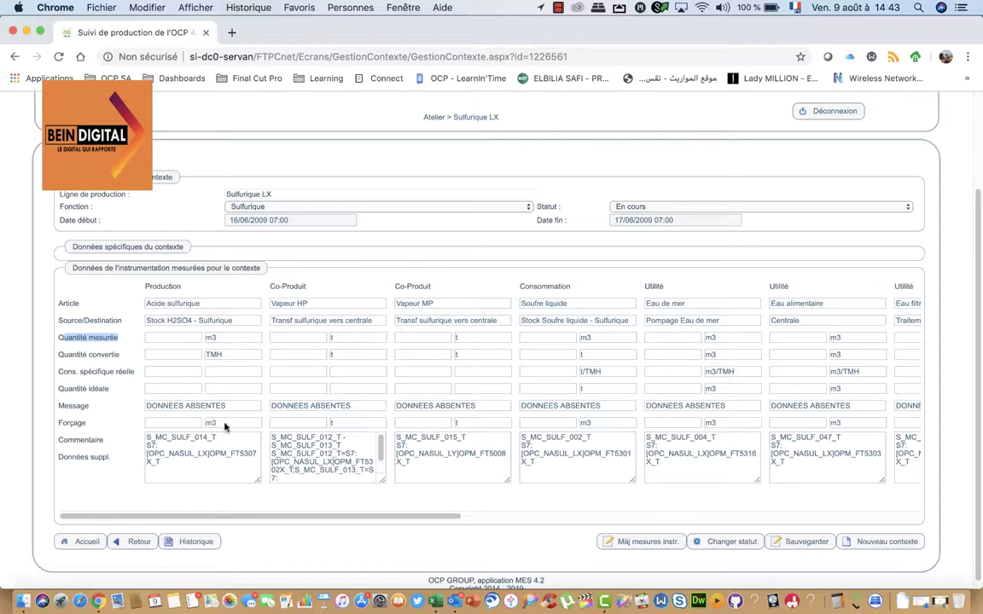
left_click(435, 601)
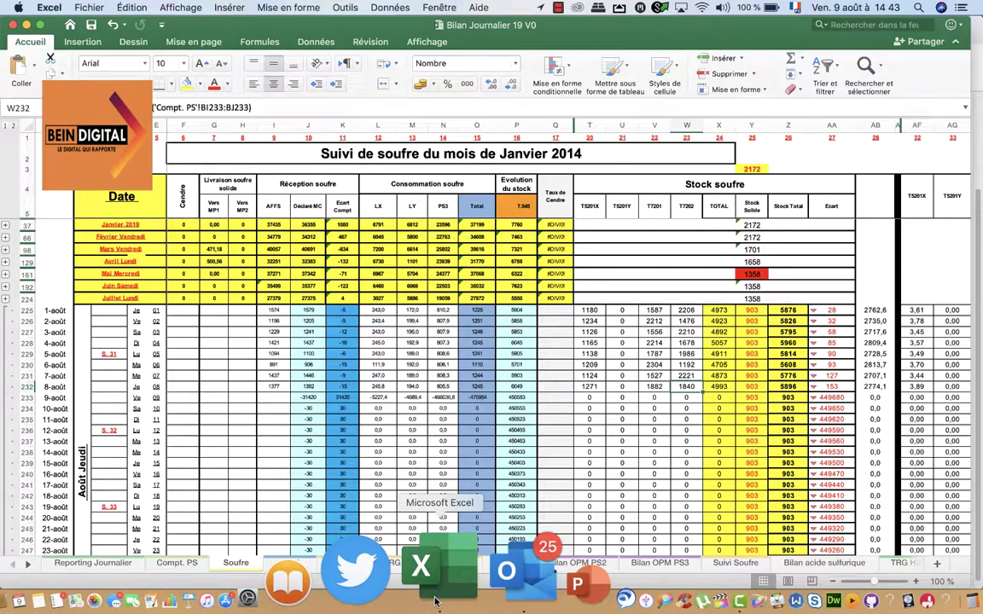
On the Bilan OPM PS2 sheet, copy the 08/08/2016 LY production values U254:V254
left_click(576, 563)
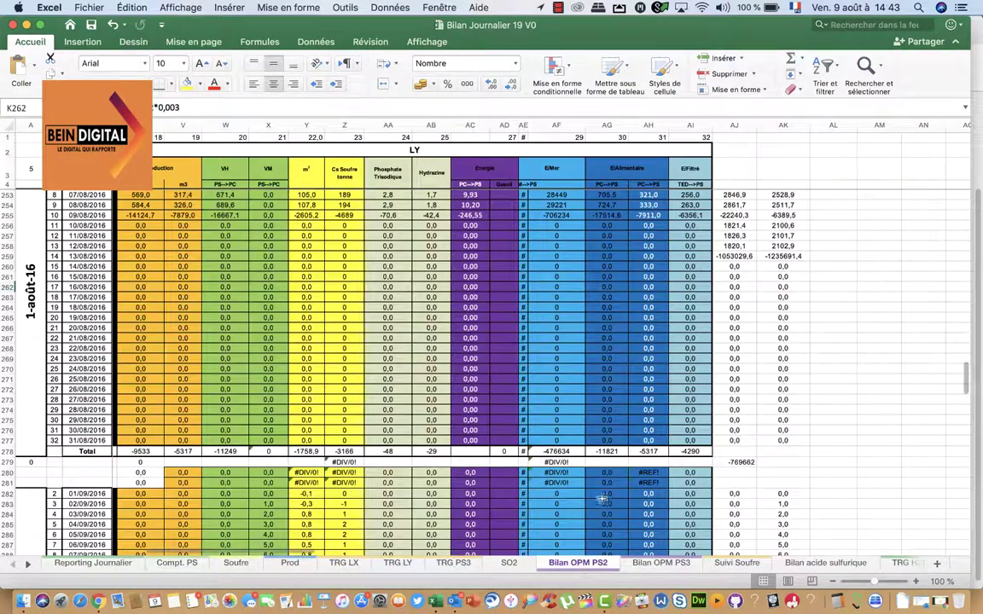
left_click_drag(140, 205, 182, 205)
key("cmd+c")
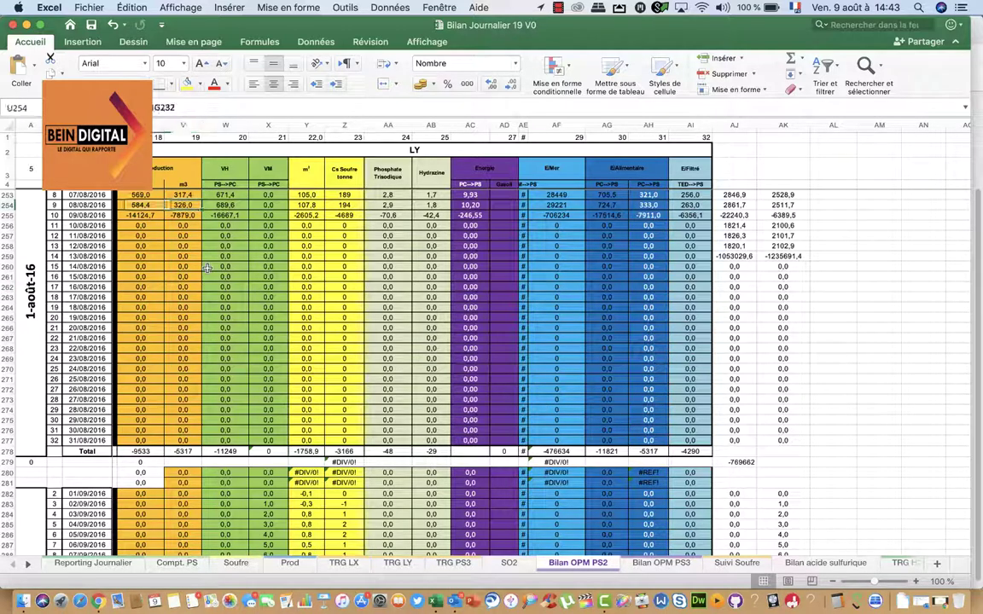
key("Up")
key("Up")
key("Up")
key("Left")
key("Left")
key("Left")
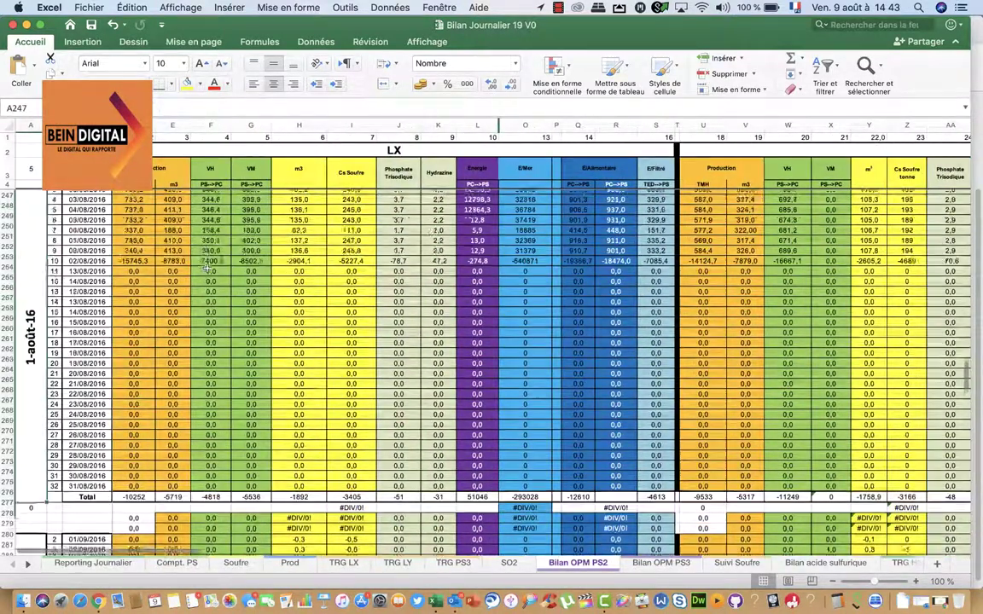
Inspect cells F256 and D254 for the 08/08/2016 LX production
scroll(205, 269, "up", 1)
left_click(220, 288)
scroll(224, 298, "up", 1)
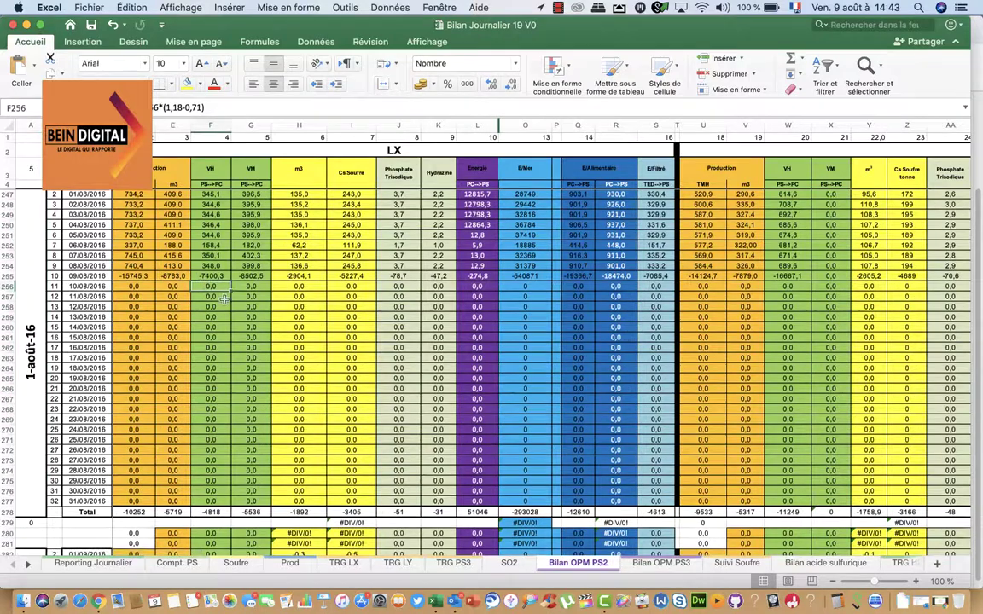
scroll(220, 294, "down", 1)
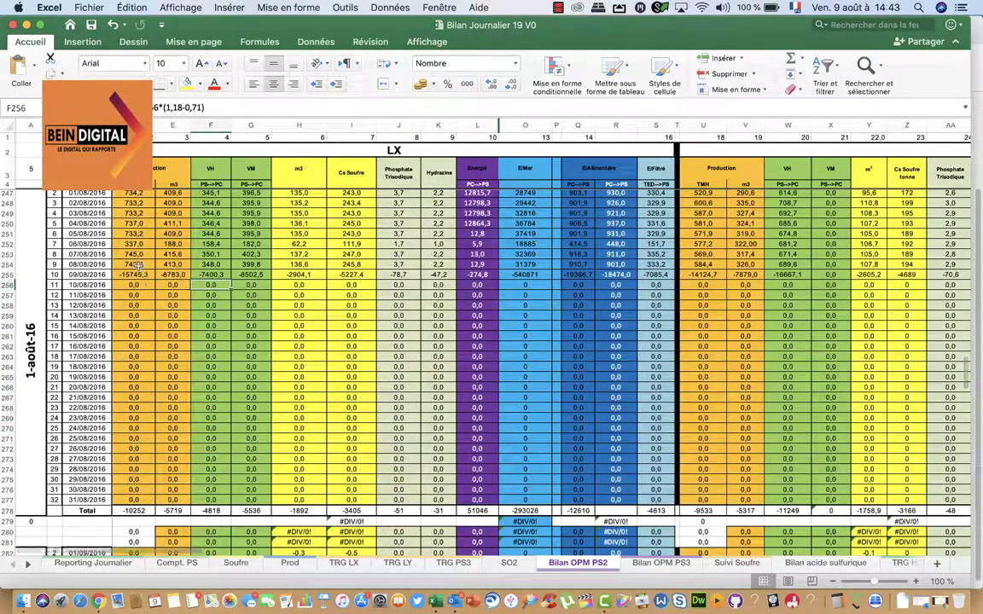
left_click(137, 265)
Select the 08/08/2016 row 254 of readings and return to the MES portal
scroll(159, 320, "down", 2)
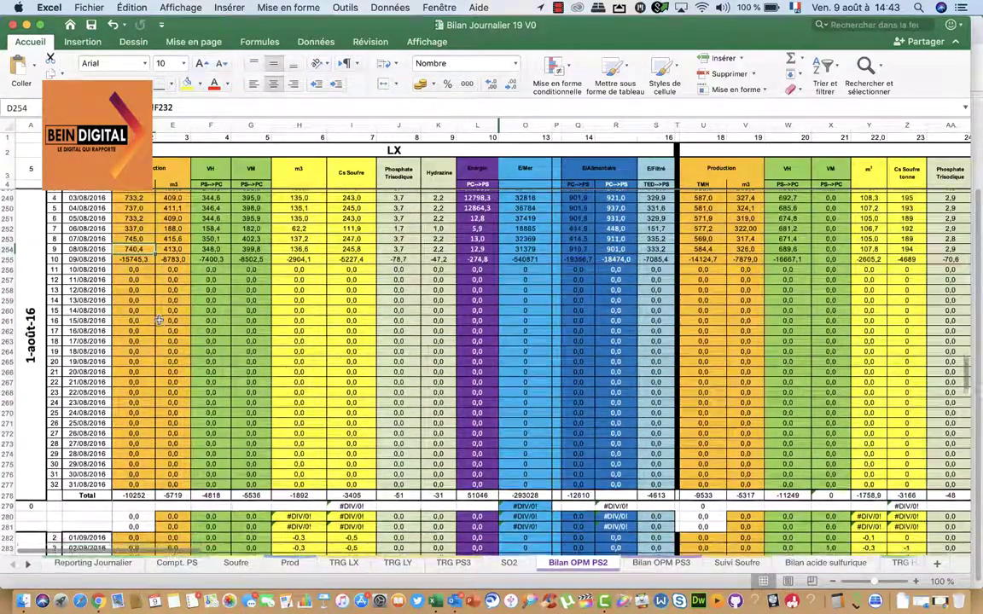
scroll(159, 320, "down", 2)
scroll(159, 320, "down", 2)
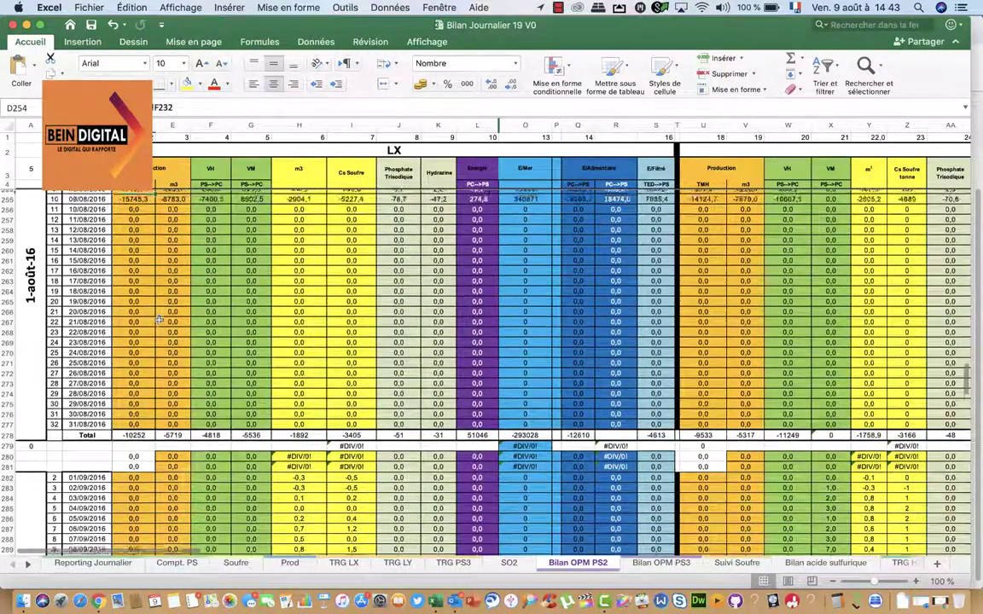
scroll(159, 320, "up", 2)
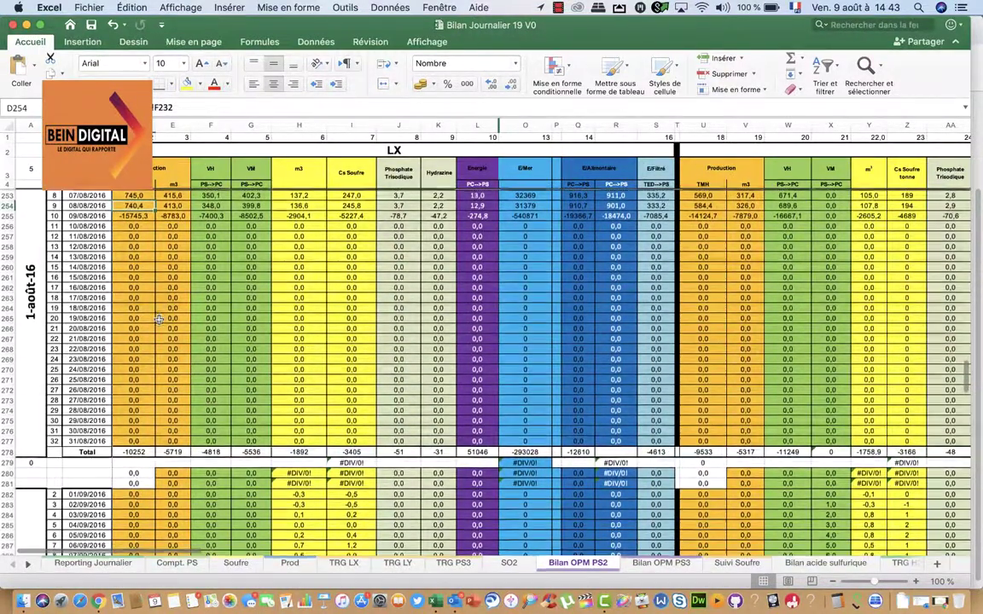
scroll(159, 320, "down", 1)
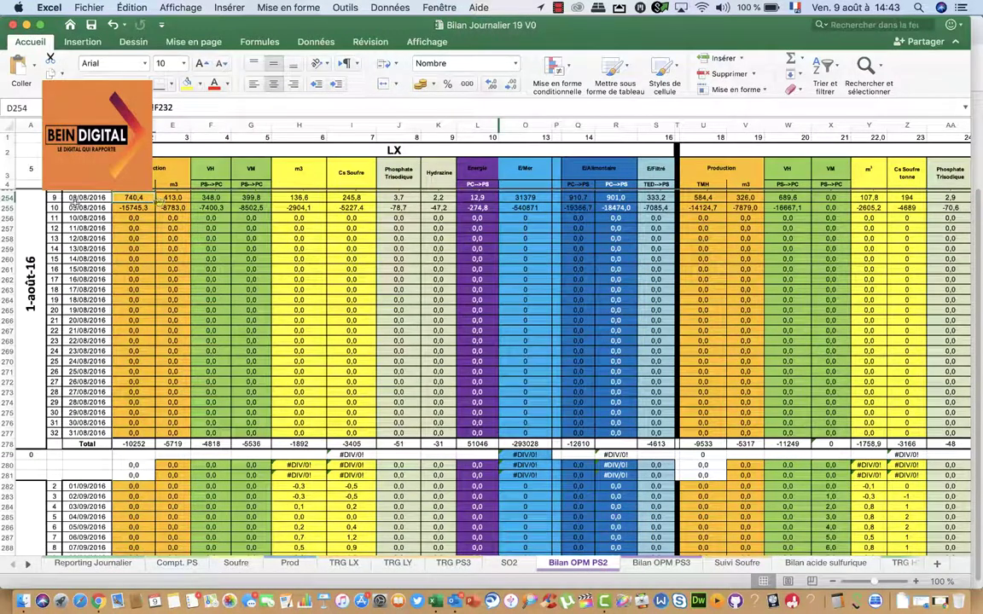
left_click(8, 198)
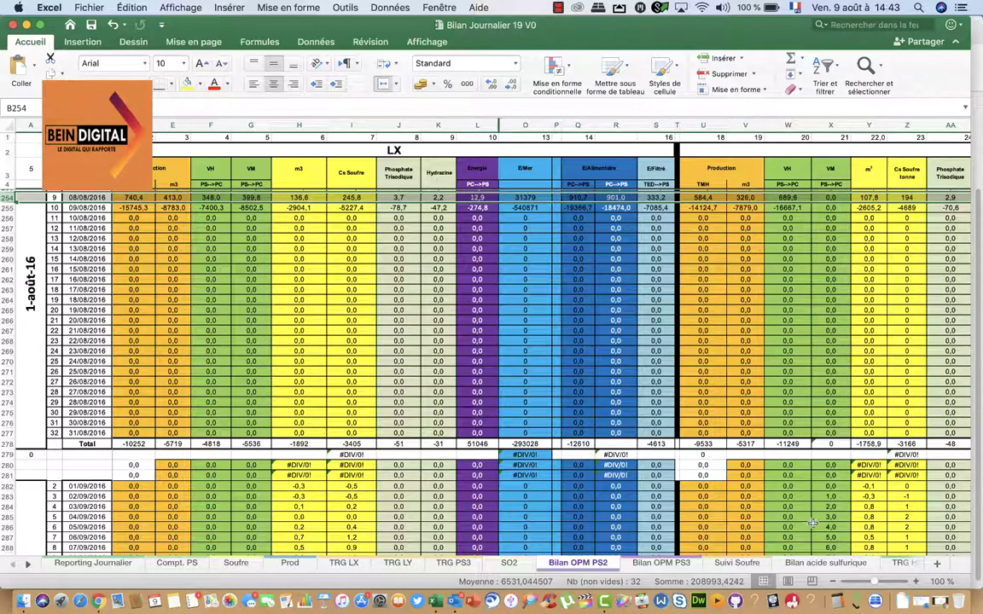
left_click(945, 602)
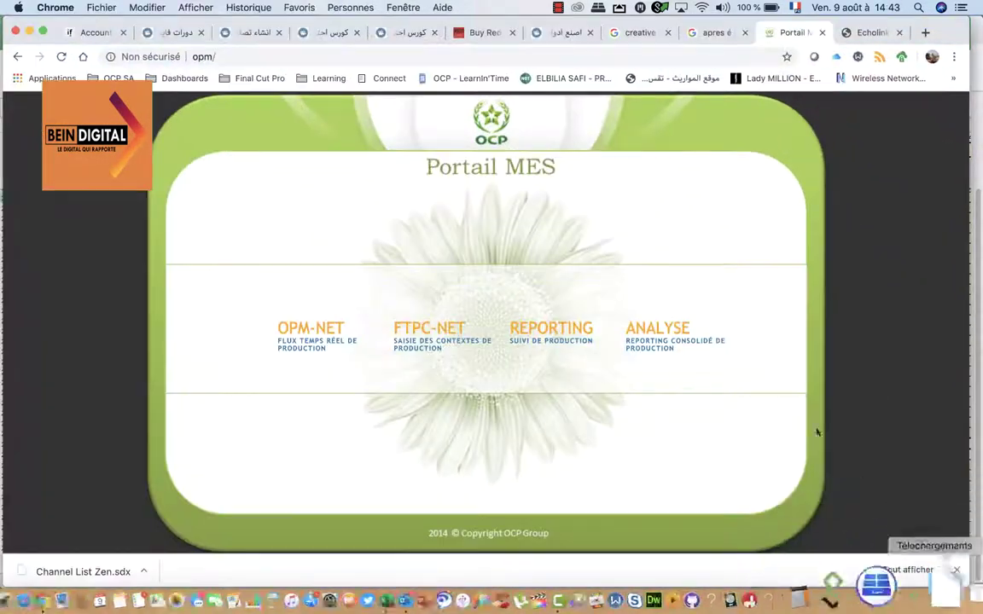
Close the Portail MES window to reveal the Sulfurique LX context form
left_click(13, 31)
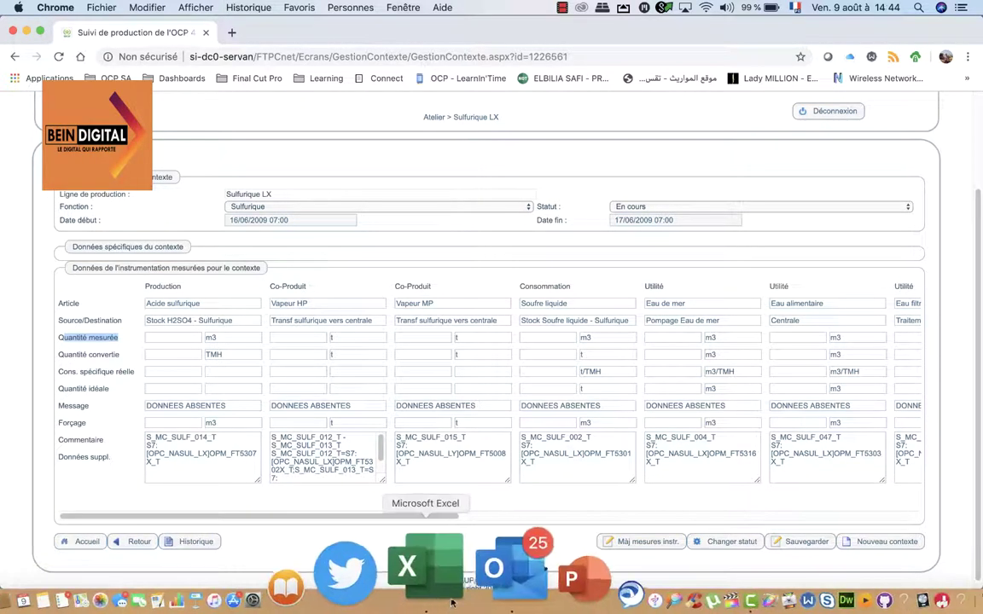
Read the 413,0 Production m3 value in cell E254, then go back to FTPC-NET
left_click(450, 600)
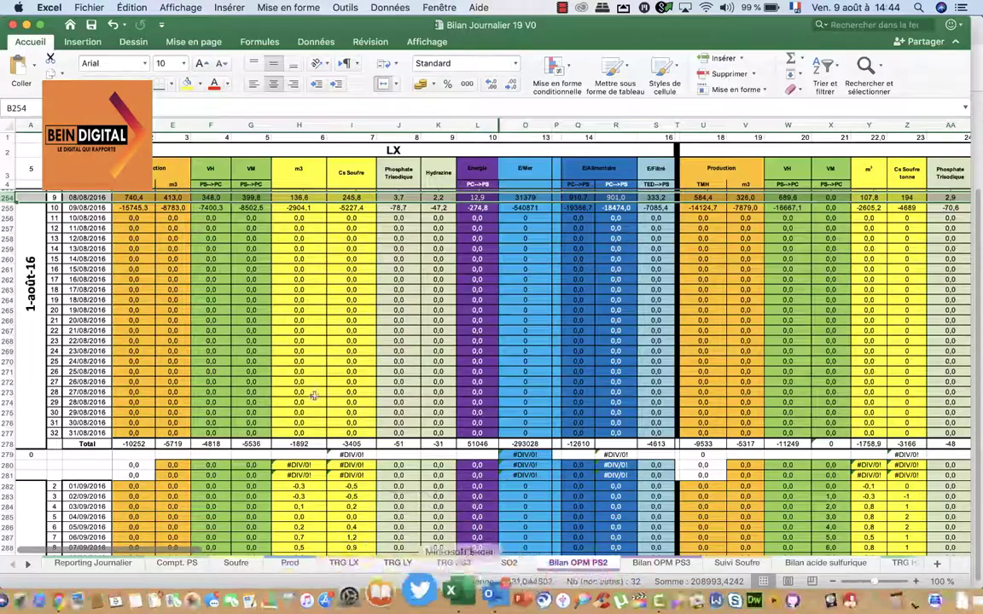
left_click(174, 197)
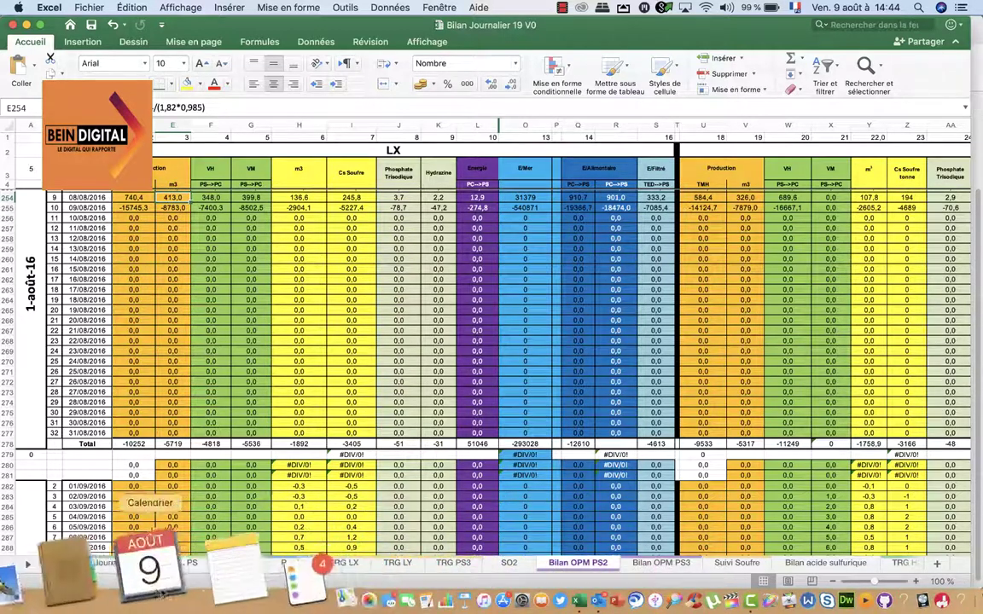
left_click(102, 568)
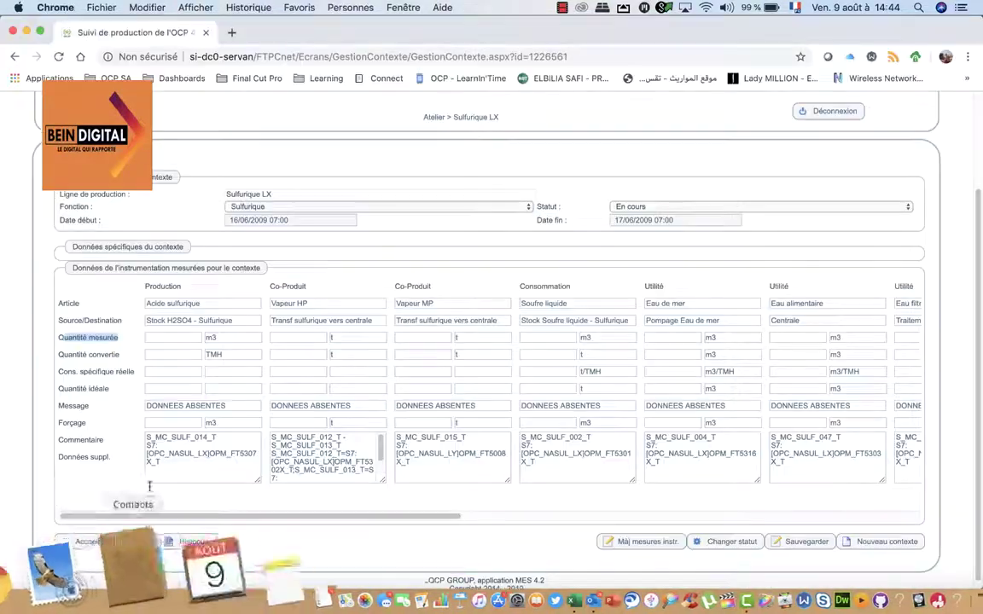
Force the Acide sulfurique production to 413 m3
left_click(164, 424)
type("413")
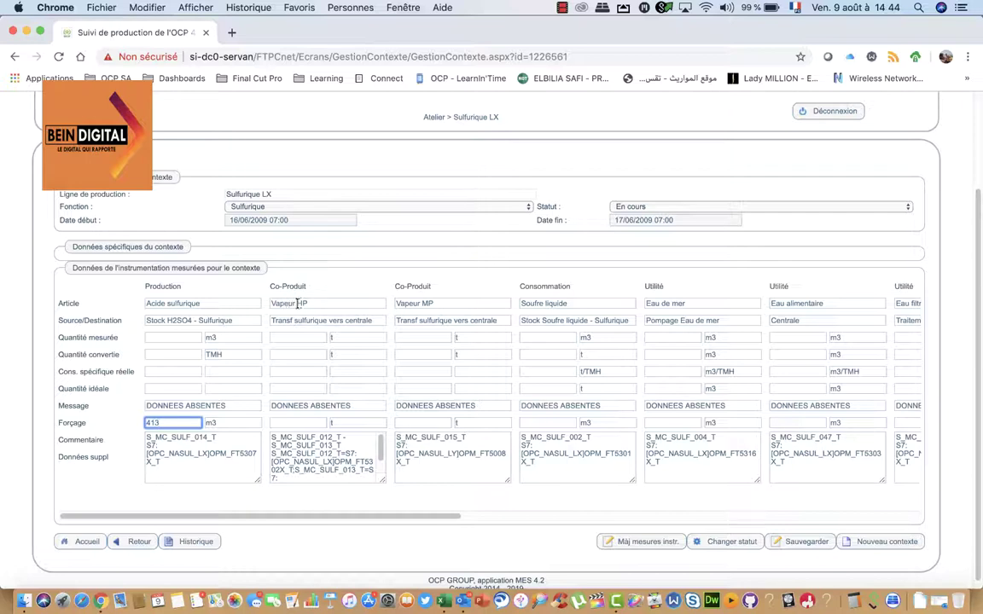
left_click(297, 303)
left_click(441, 602)
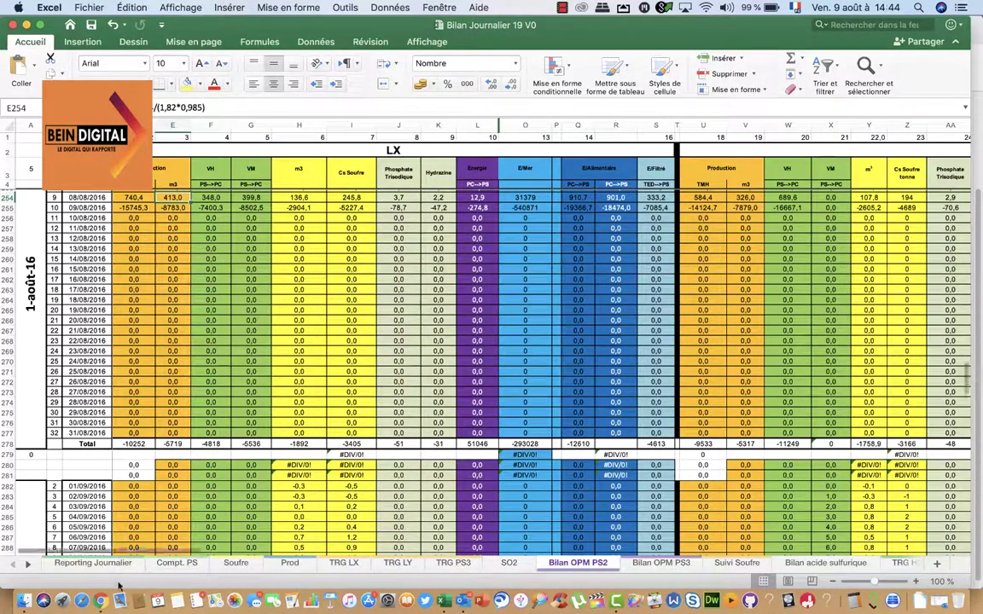
left_click(101, 600)
Force Vapeur HP to 348 t and Vapeur MP to 399,8 t
left_click(281, 421)
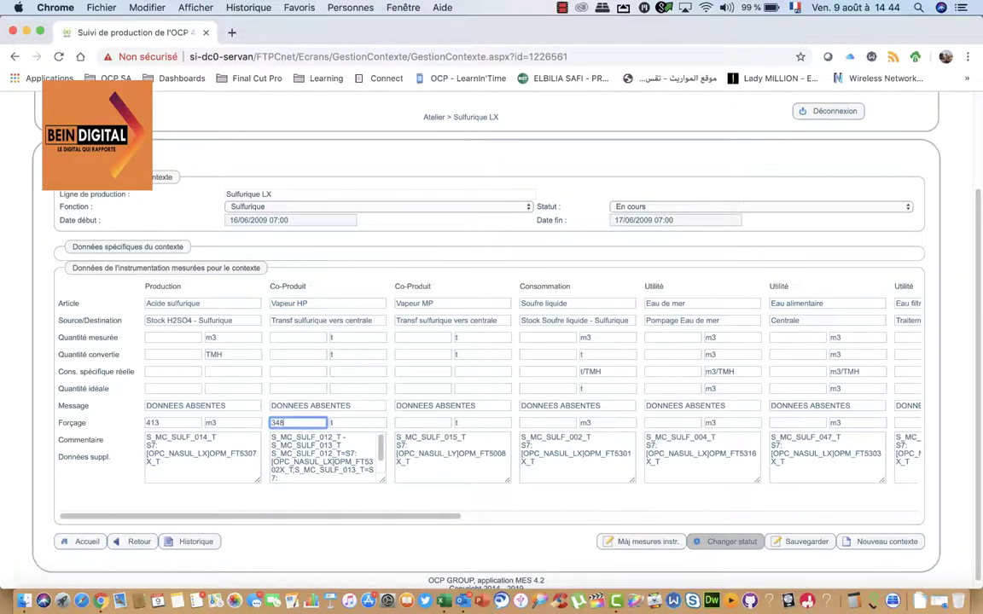
left_click(401, 423)
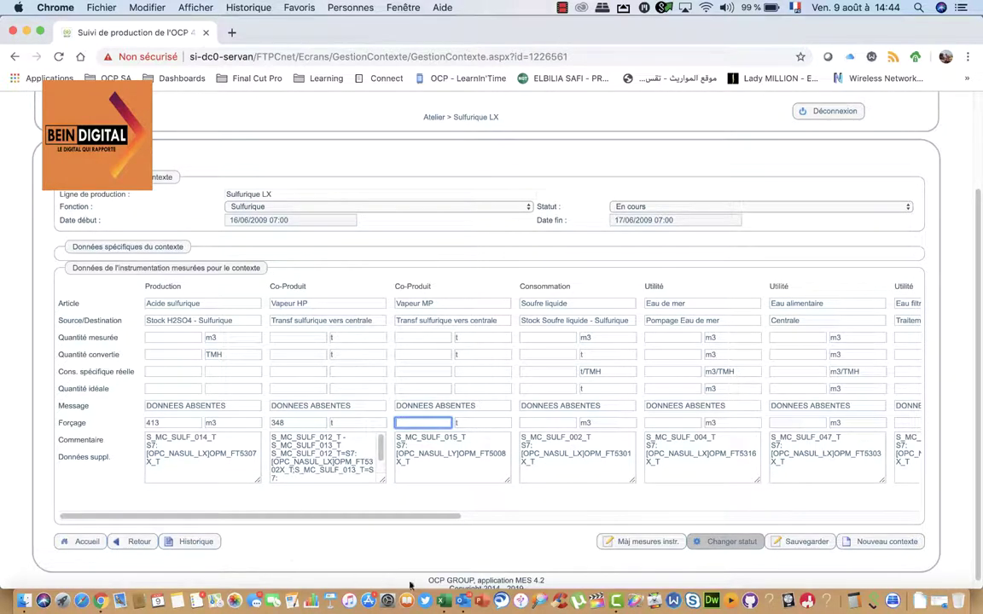
left_click(439, 565)
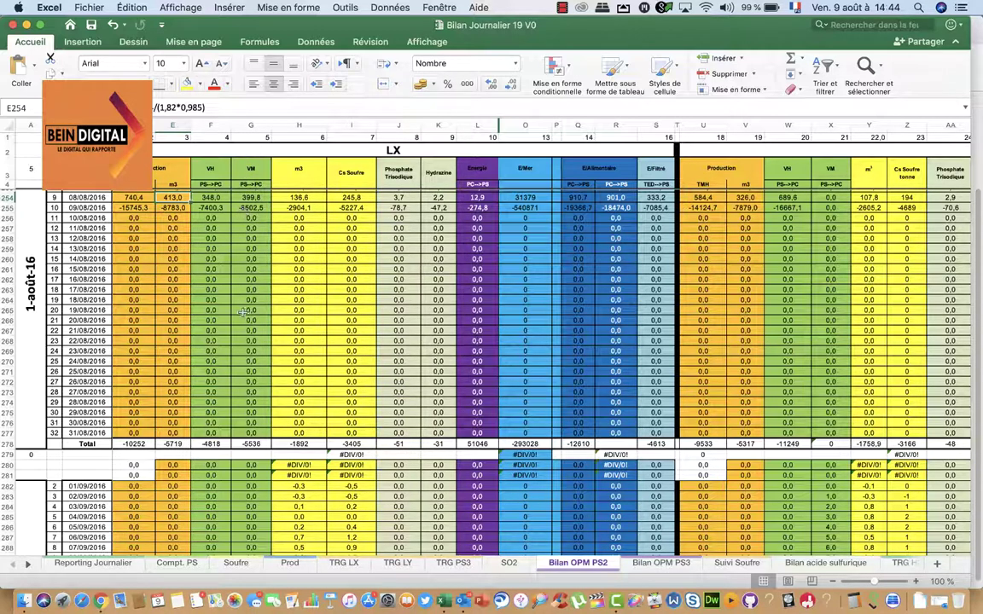
left_click(94, 593)
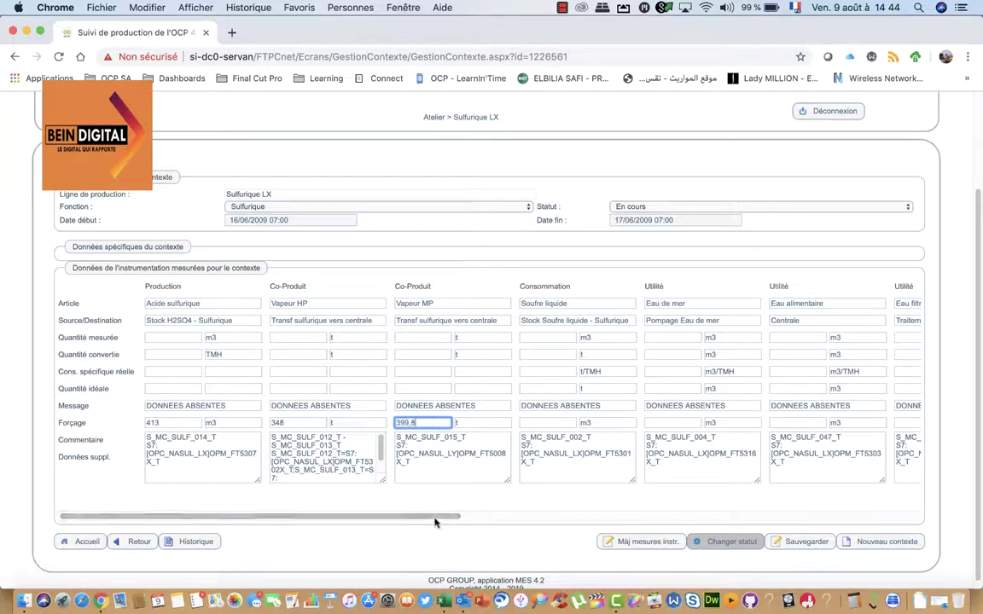
left_click_drag(435, 516, 640, 521)
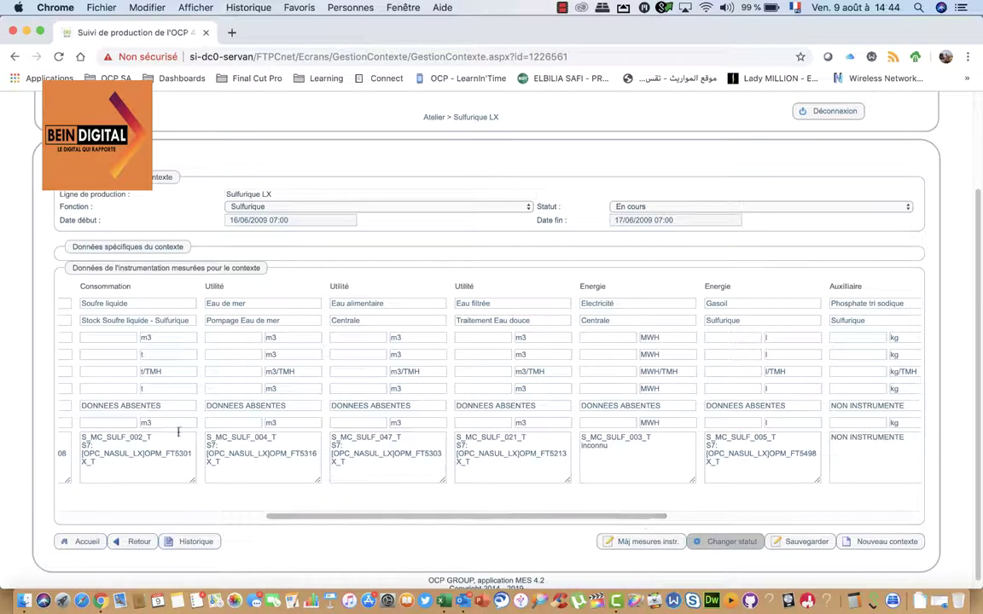
Force the Soufre liquide consumption to 136,6
left_click(104, 423)
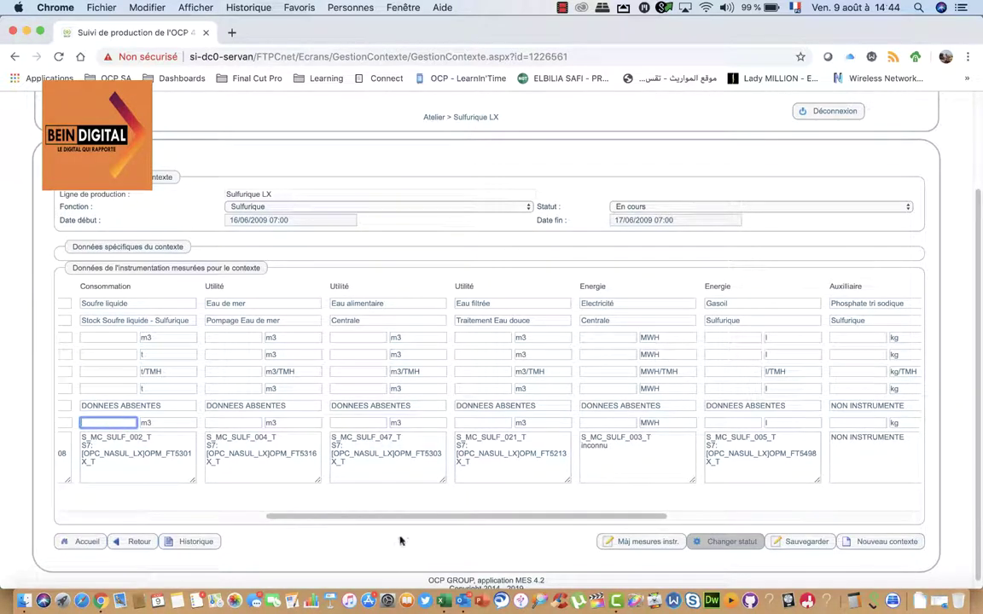
left_click(442, 597)
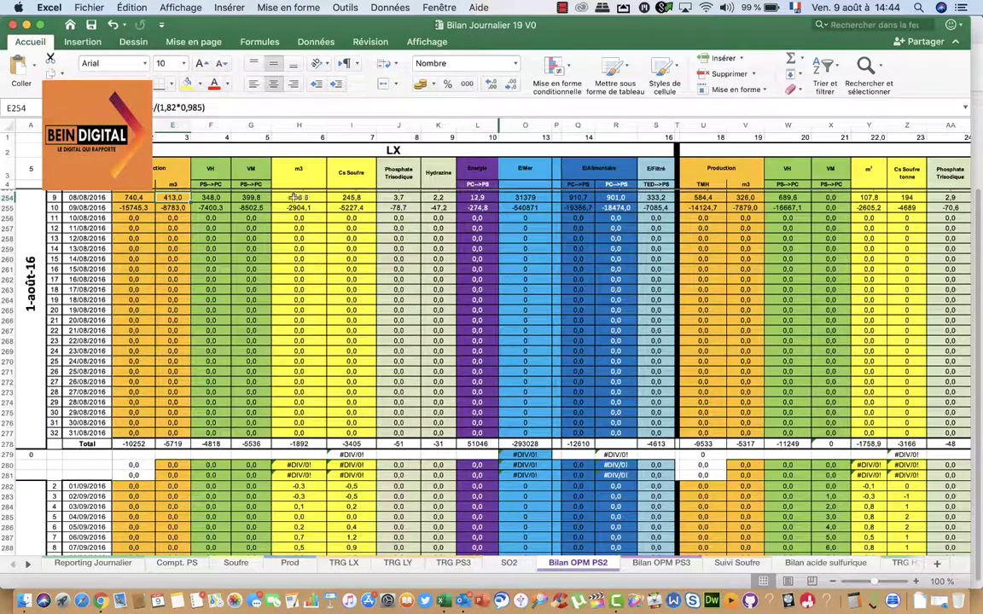
left_click(100, 603)
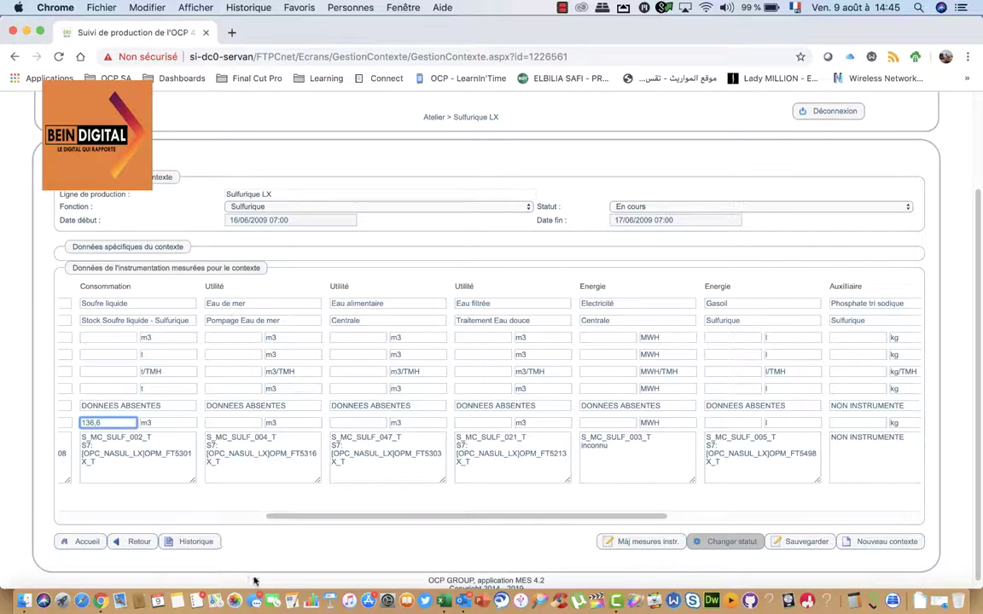
left_click(445, 604)
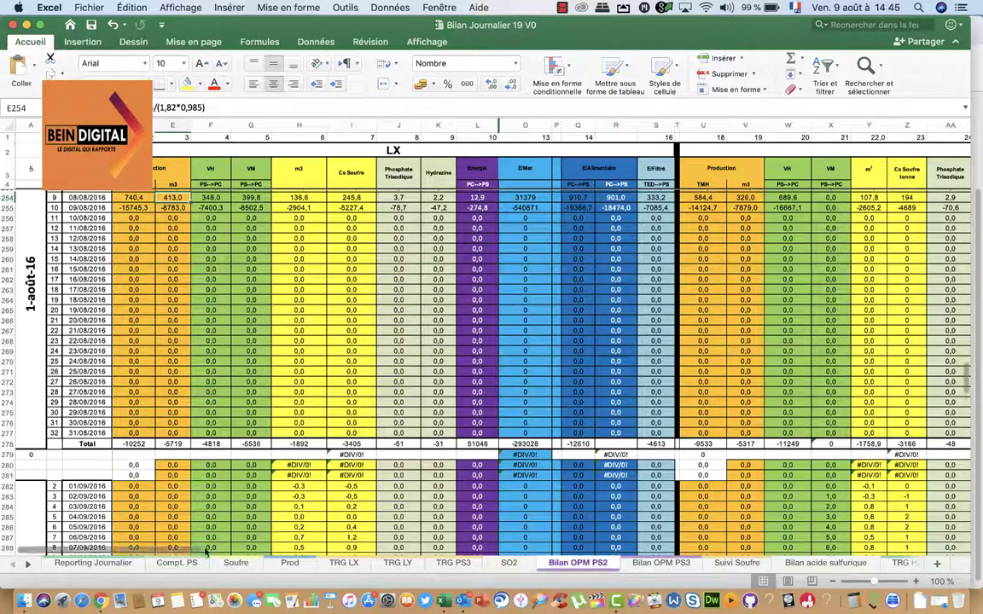
left_click(88, 581)
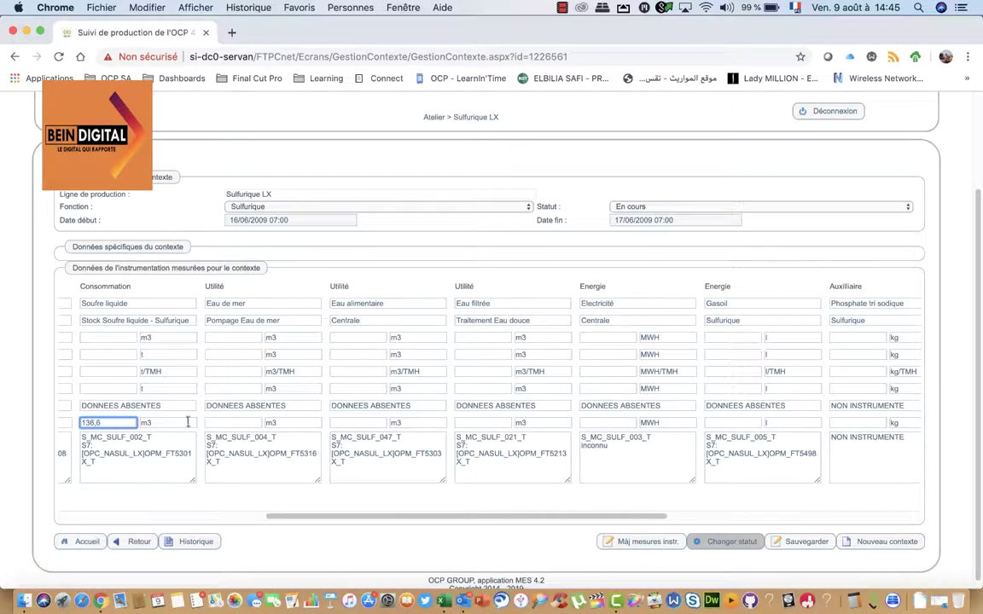
Force Eau de mer to 31379, Eau alimentaire to 910,7 and Eau filtrée to 333,2 m3
left_click(229, 424)
type("31379")
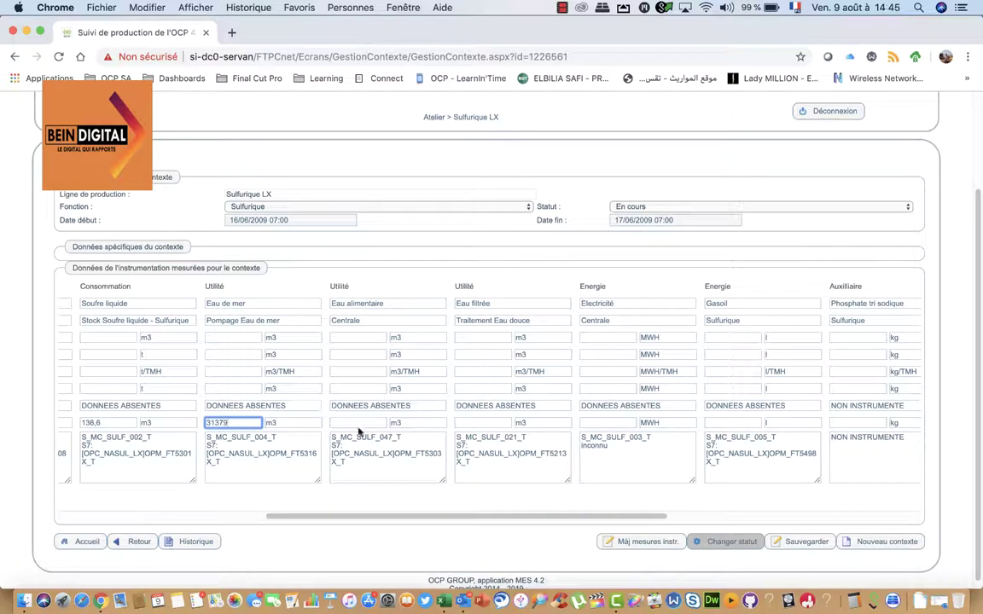
left_click(426, 564)
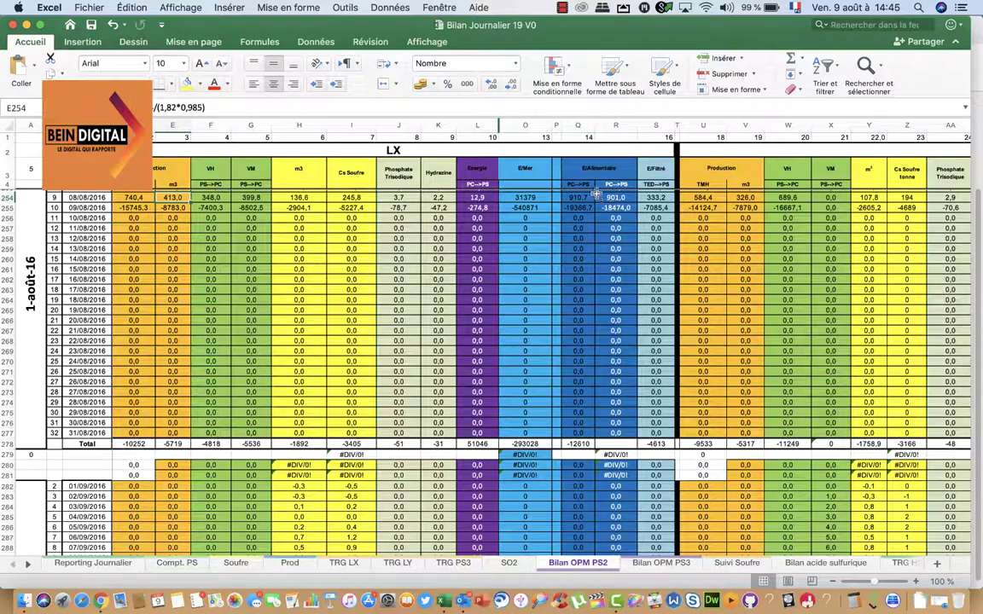
left_click(120, 570)
left_click(362, 423)
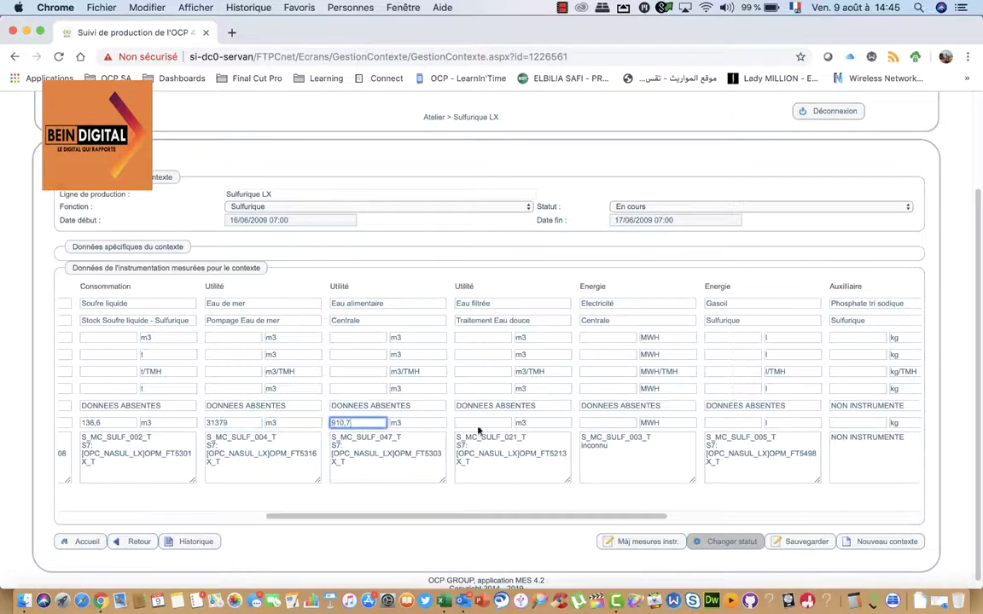
left_click(448, 582)
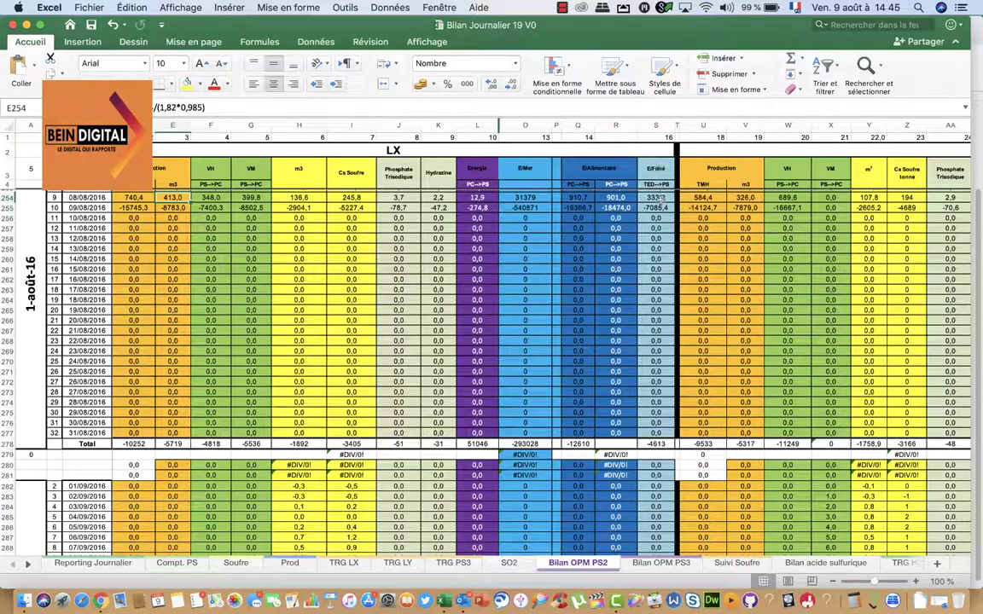
left_click(101, 602)
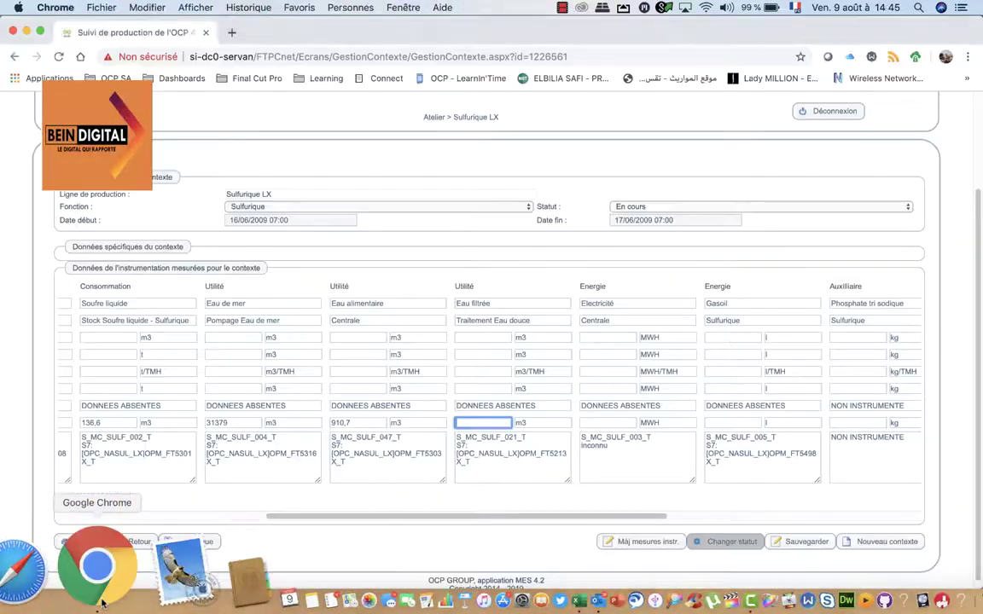
type("333,2")
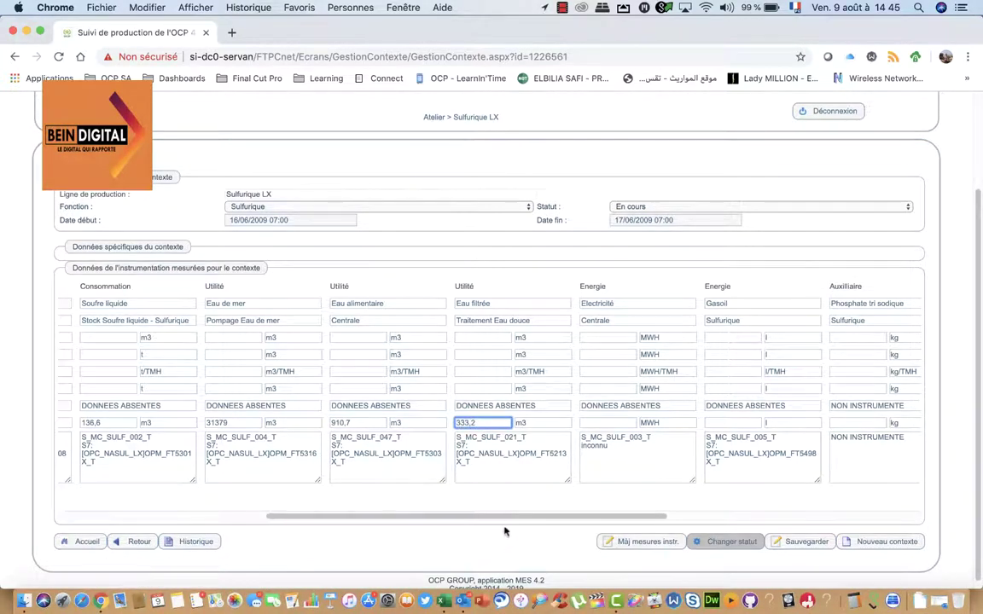
left_click_drag(506, 517, 695, 519)
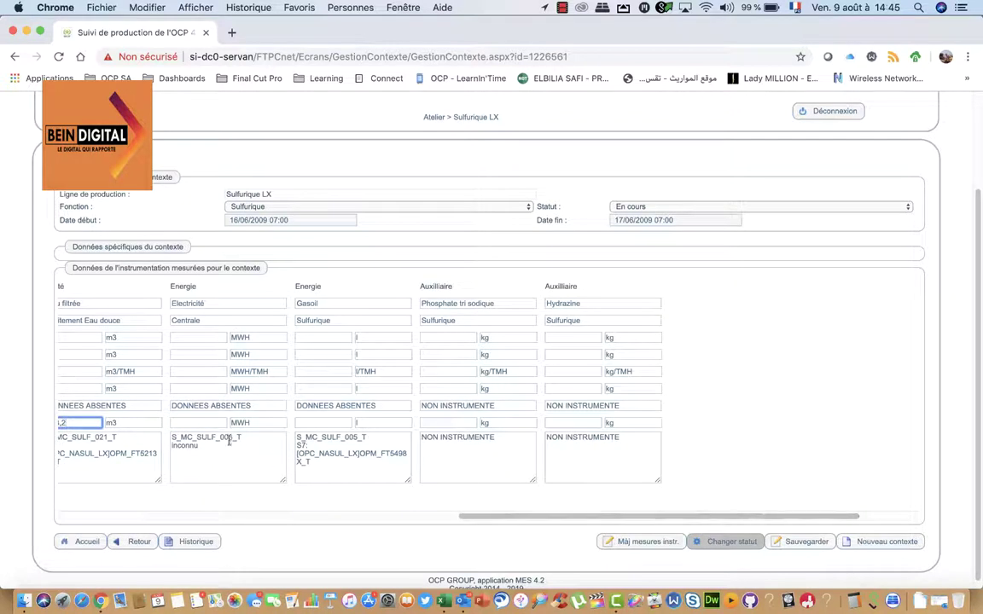
Fill the Electricité Forçage value from the workbook's energy reading
left_click(188, 421)
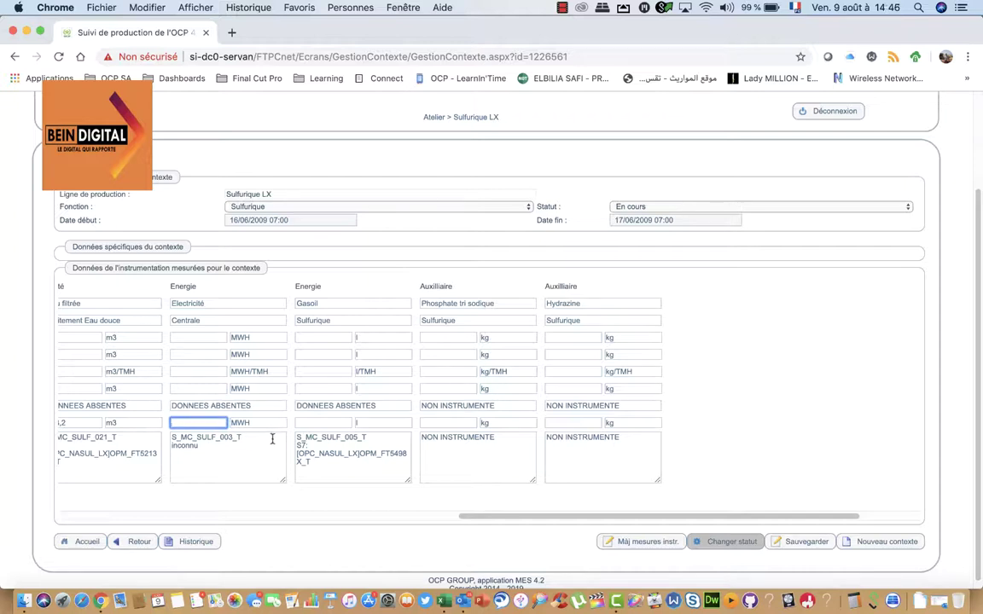
left_click(448, 596)
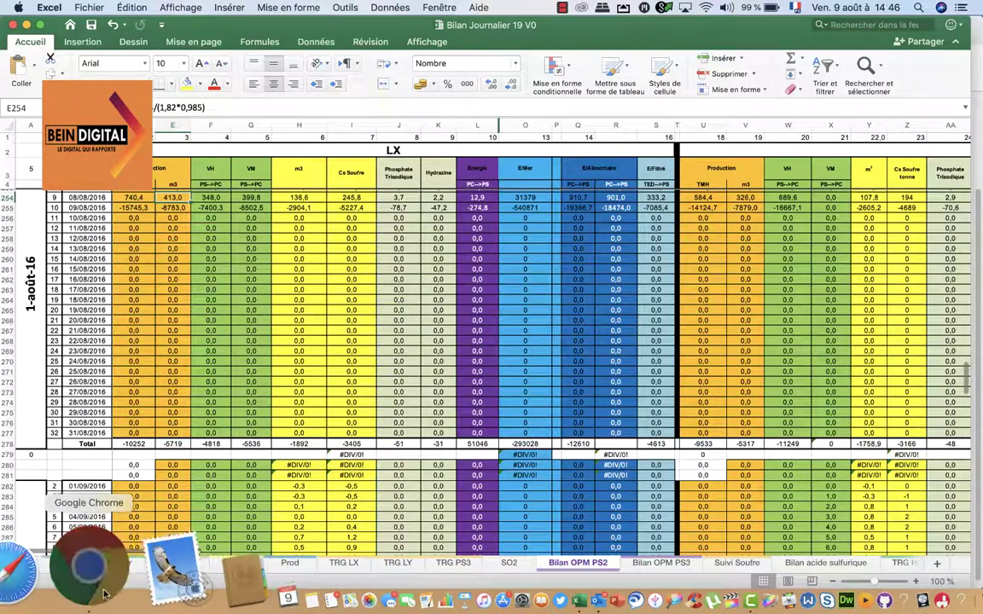
left_click(82, 562)
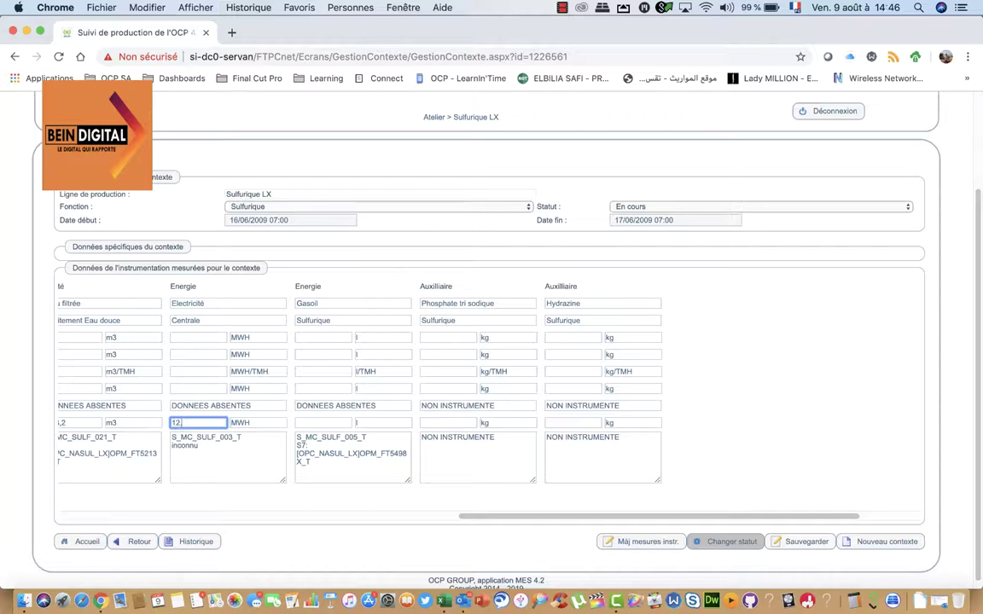
Enter Phosphate tri sodique 3.7 and Hydrazine 2.2 Forçage values and save the context
left_click(347, 423)
type("0")
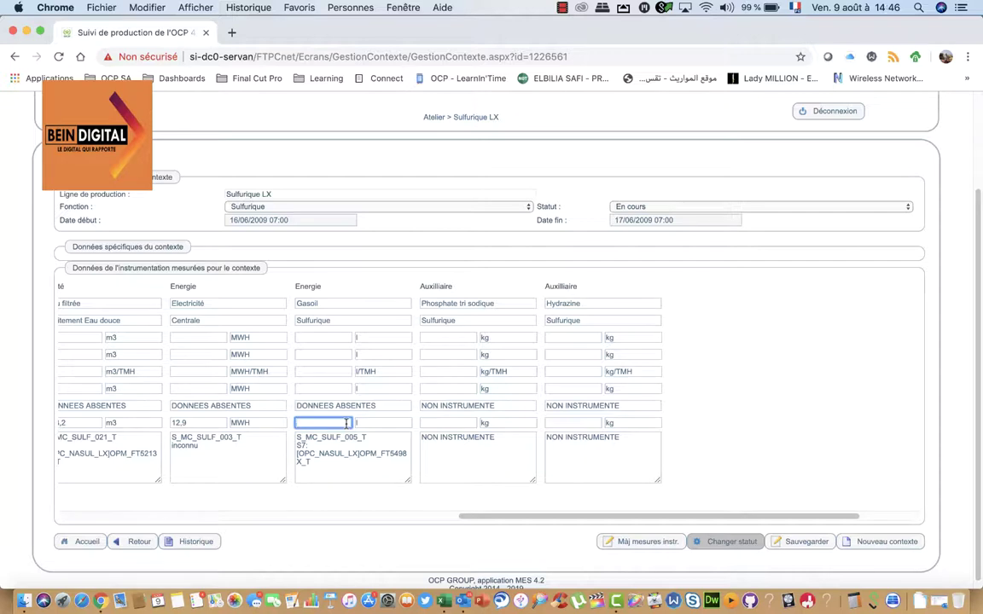
left_click(433, 423)
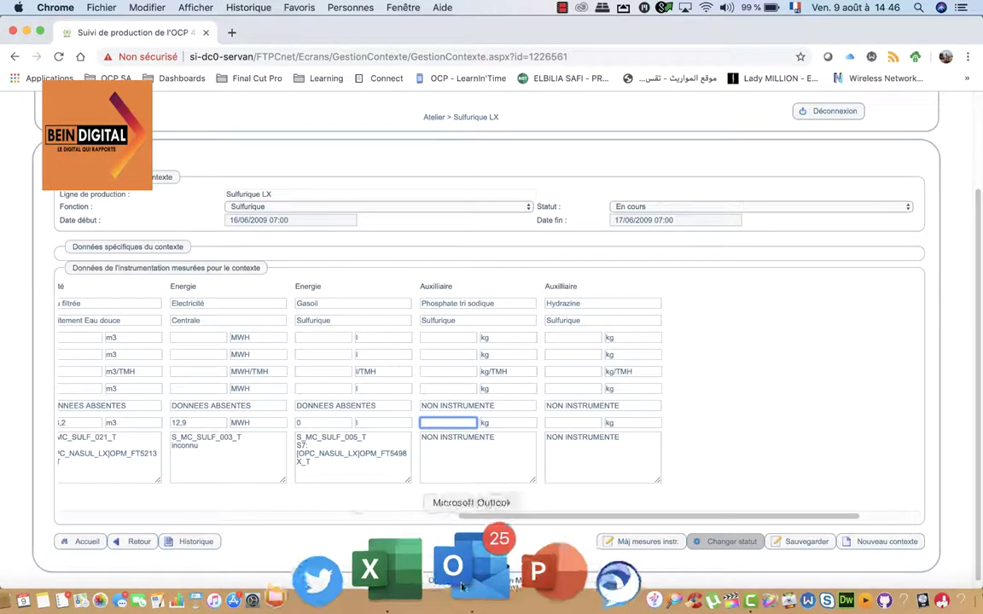
left_click(442, 597)
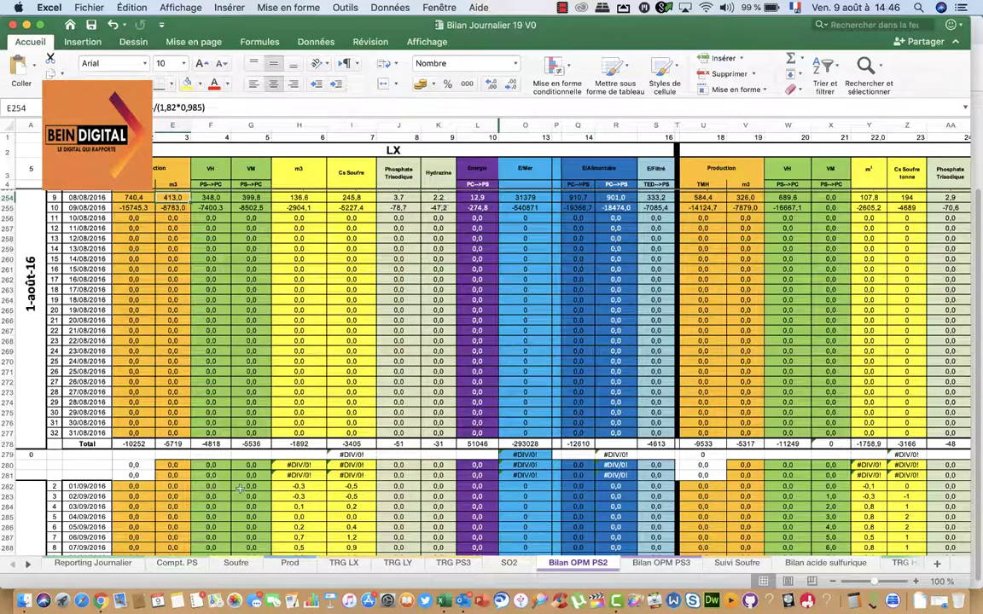
left_click(104, 598)
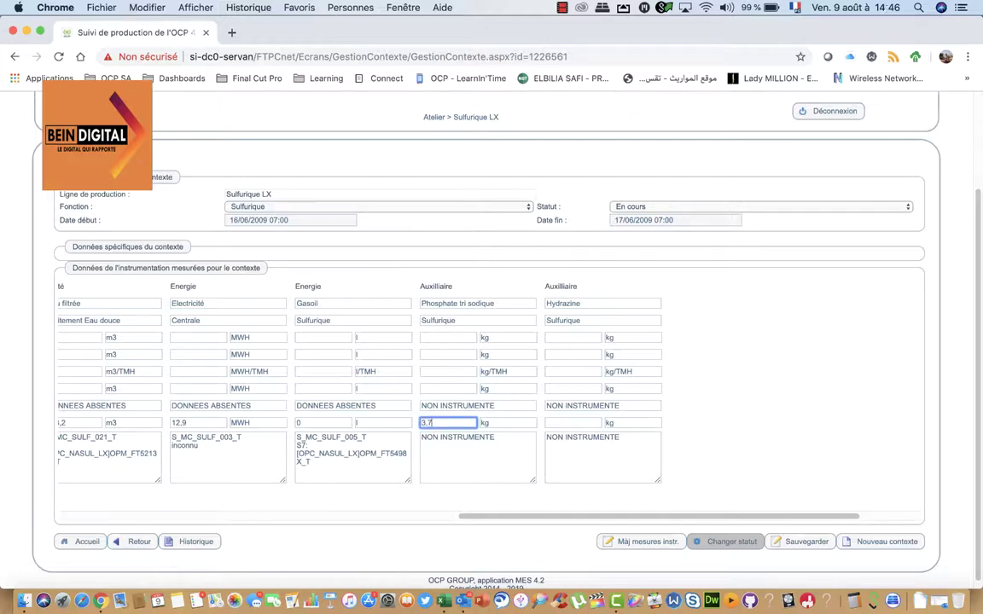
left_click(565, 423)
type("2,2")
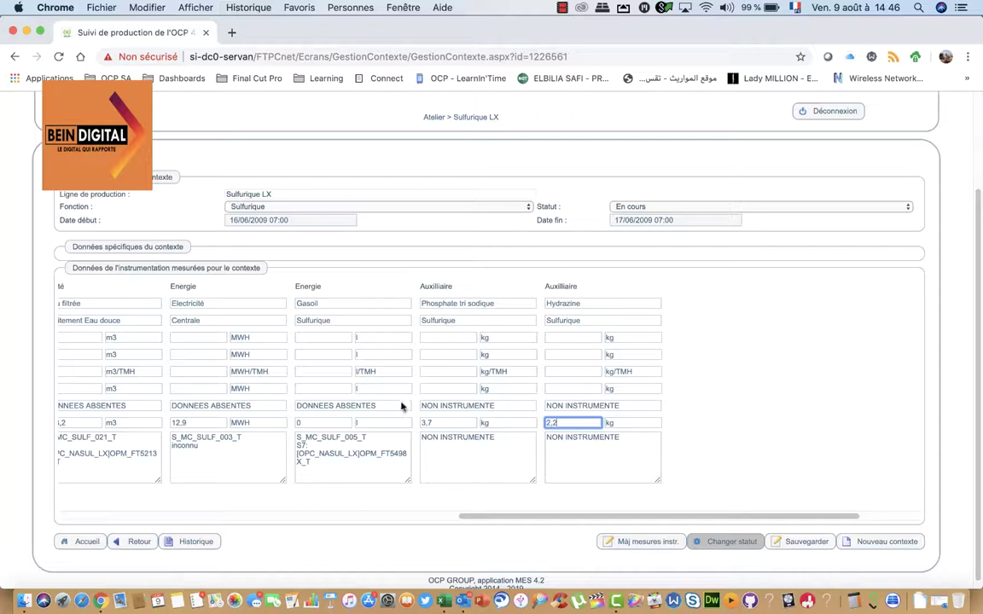
left_click(802, 542)
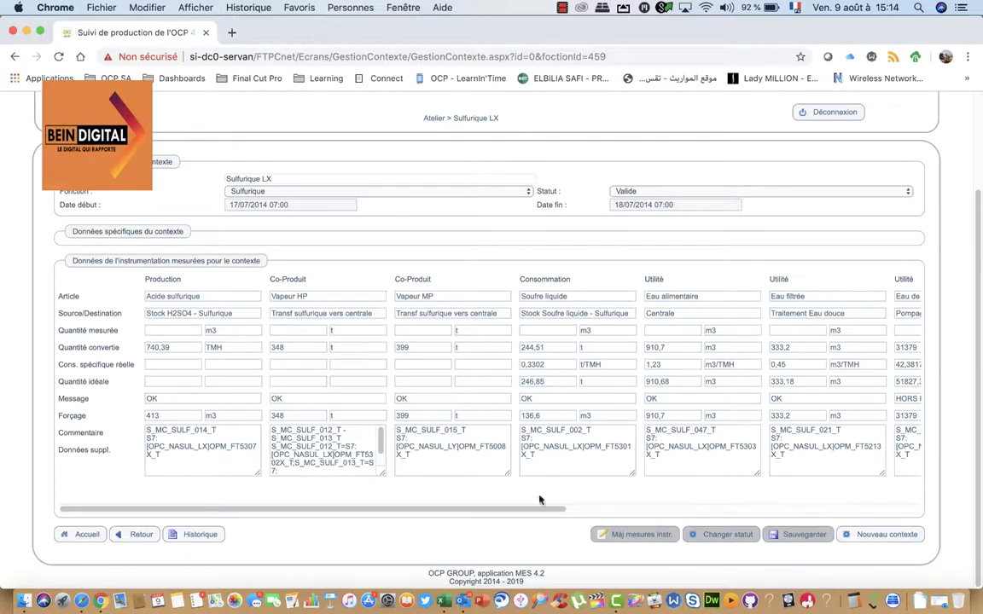
Create a new context with line Sulfurique LY and function Sulfurique, dated 17/07/2014 to 18/07/2014
left_click(868, 534)
scroll(448, 220, "up", 3)
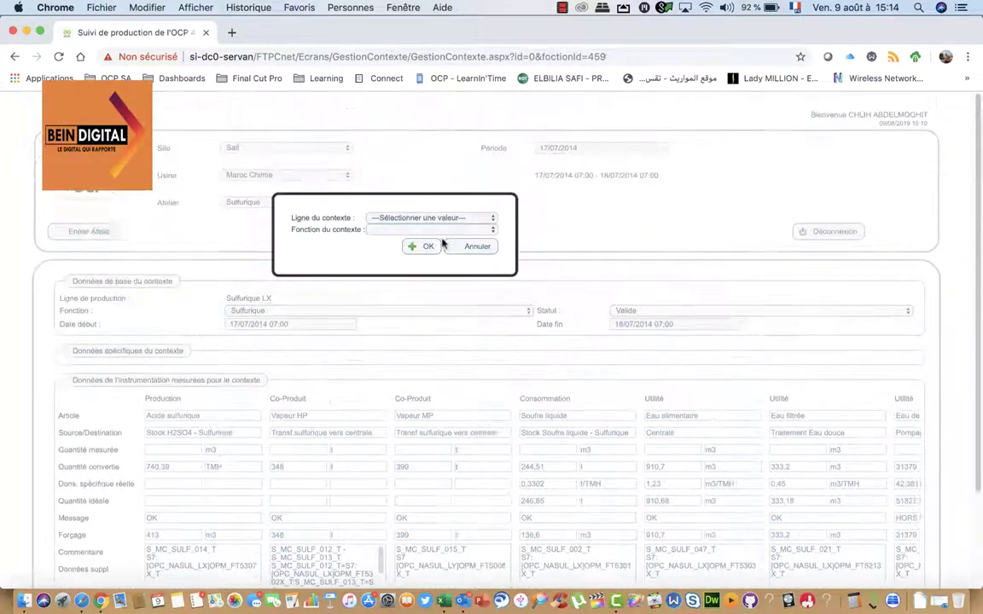
left_click(394, 218)
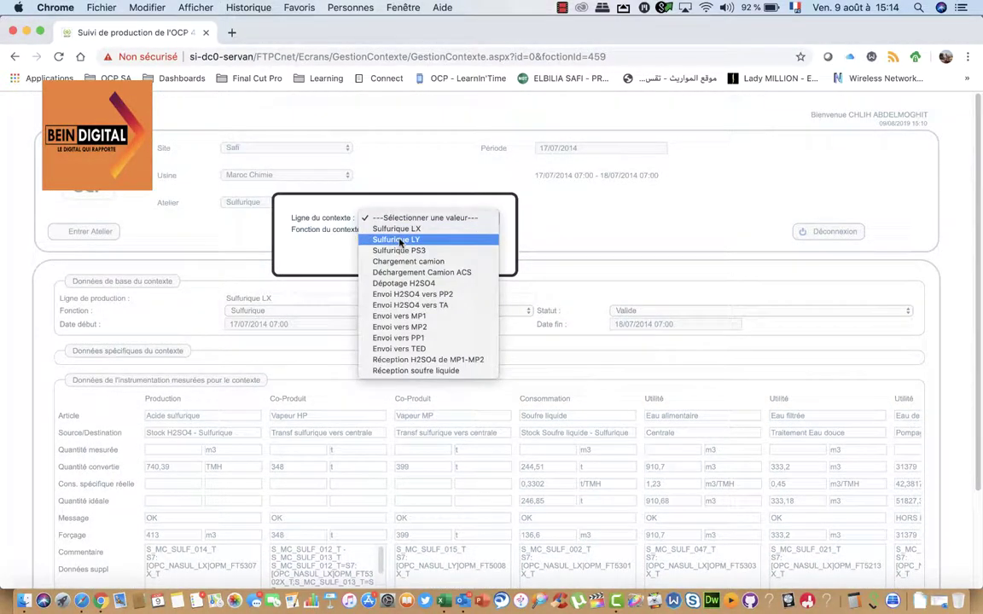
left_click(400, 240)
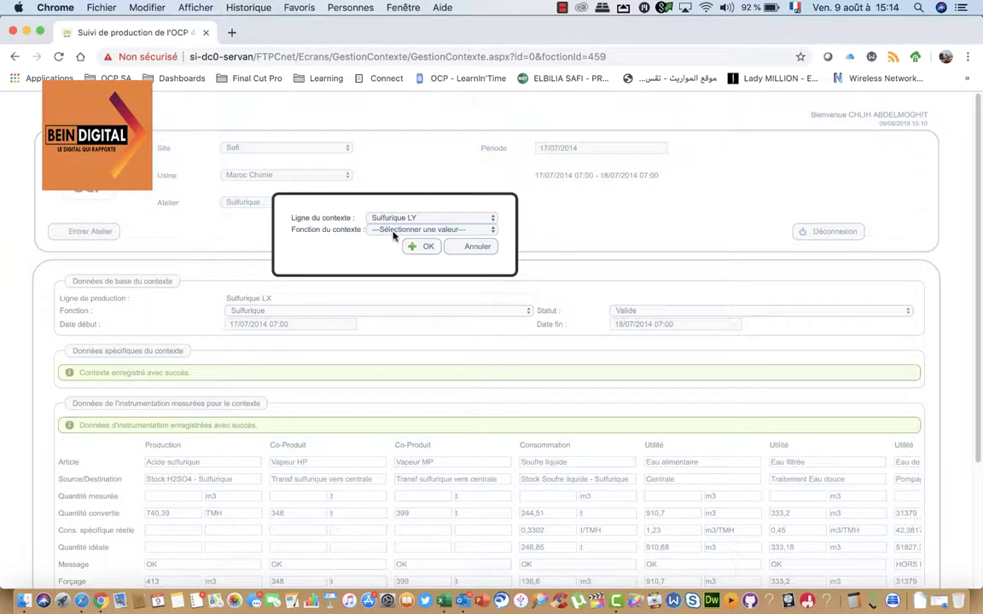
left_click(394, 231)
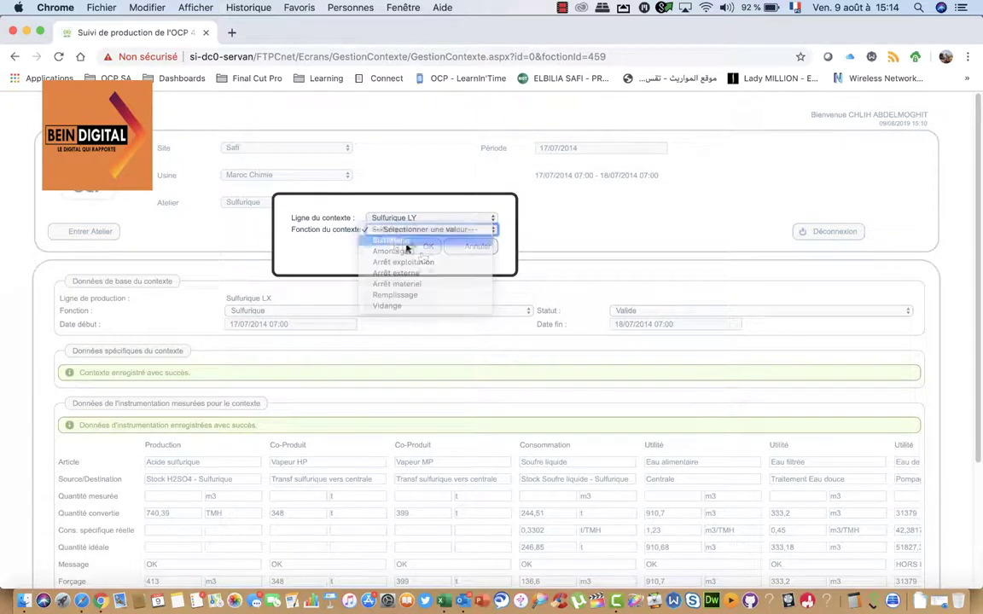
left_click(401, 241)
left_click(427, 247)
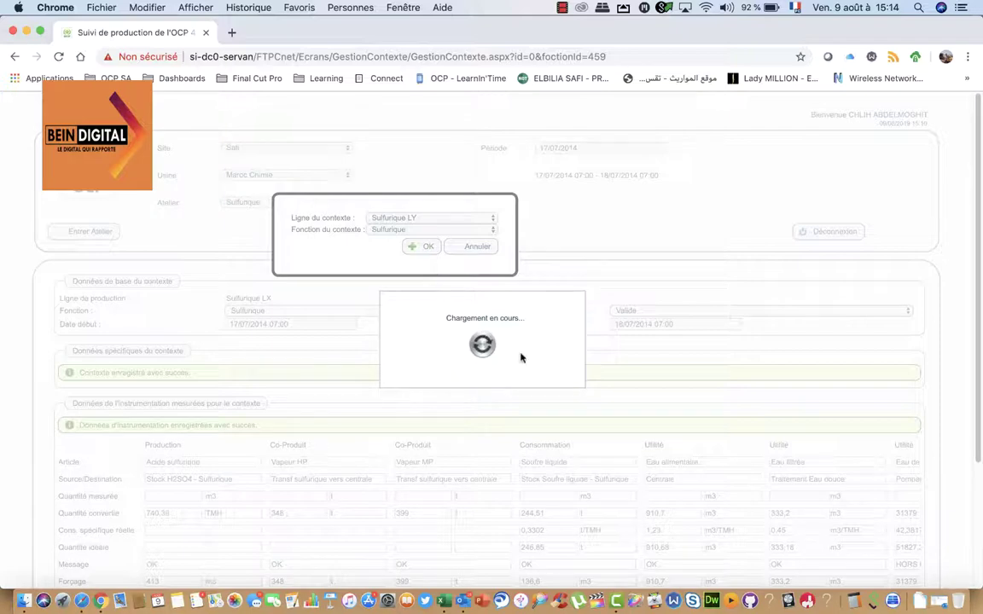
left_click_drag(520, 353, 443, 343)
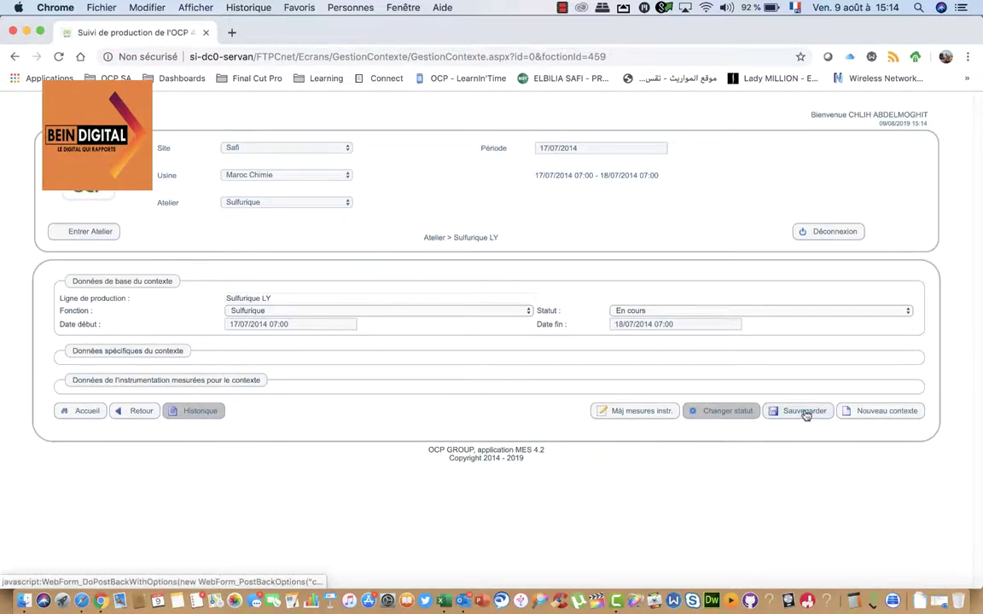
Save the new Sulfurique LY context and look up the LY production reading in V254
left_click(805, 413)
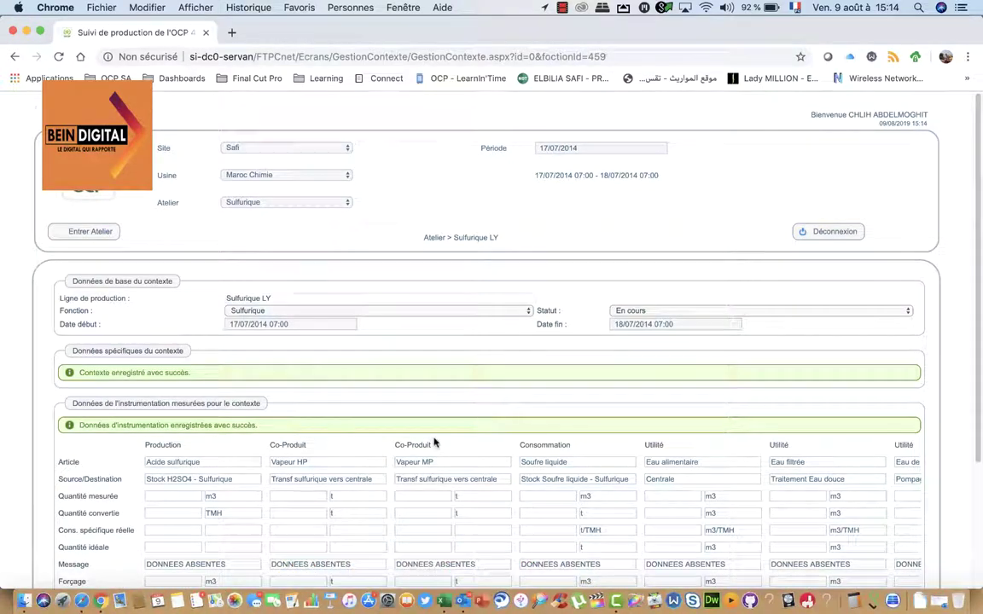
scroll(419, 437, "down", 5)
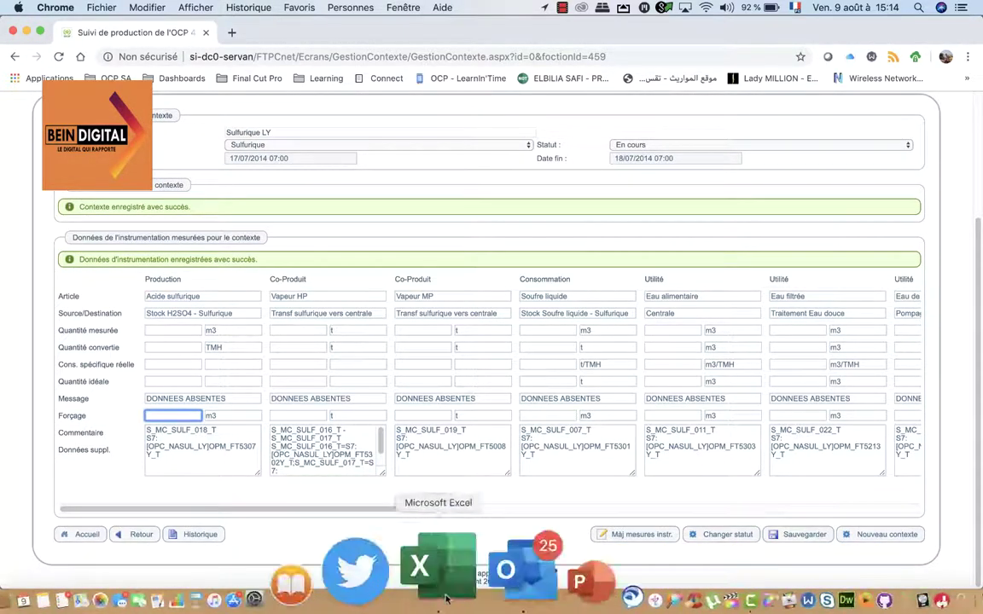
left_click(415, 588)
left_click(787, 516)
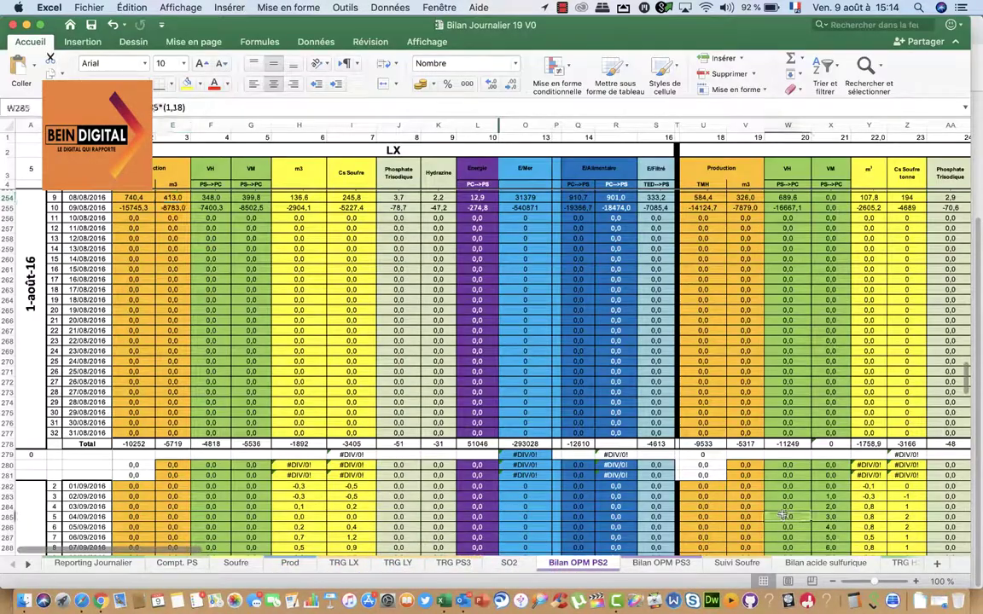
mouse_move(703, 196)
left_mouse_down()
mouse_move(907, 199)
mouse_move(815, 199)
left_mouse_up()
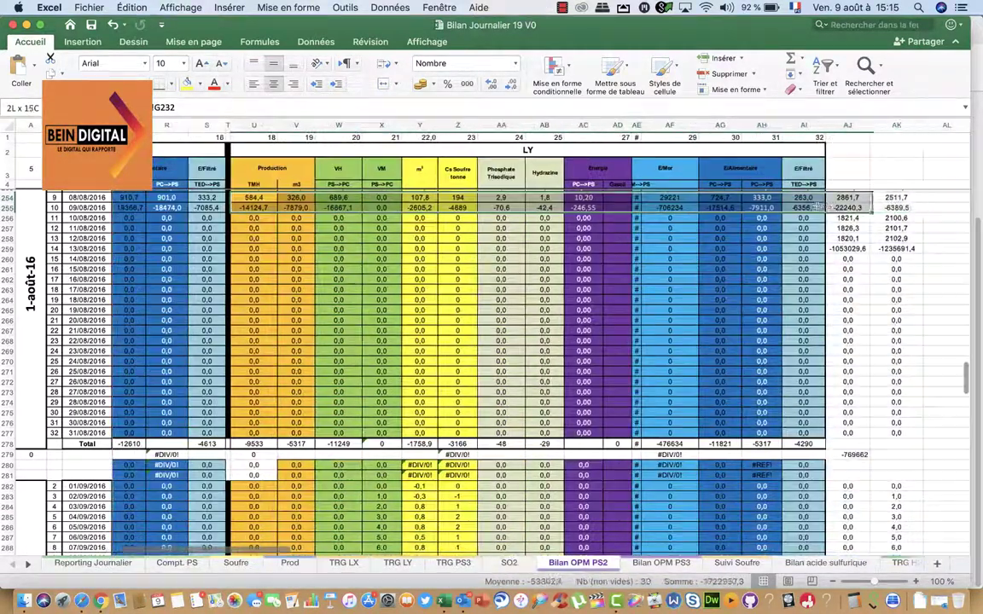
left_click(296, 198)
Enter 326 from the workbook and fill the Vapeur HP and Vapeur MP Forçage fields
left_click(88, 561)
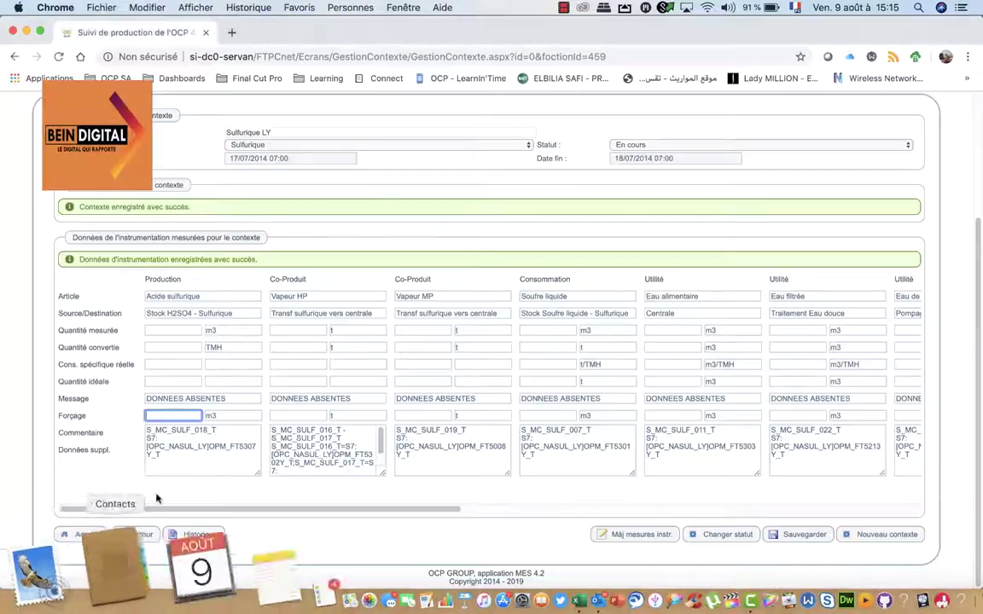
type("326")
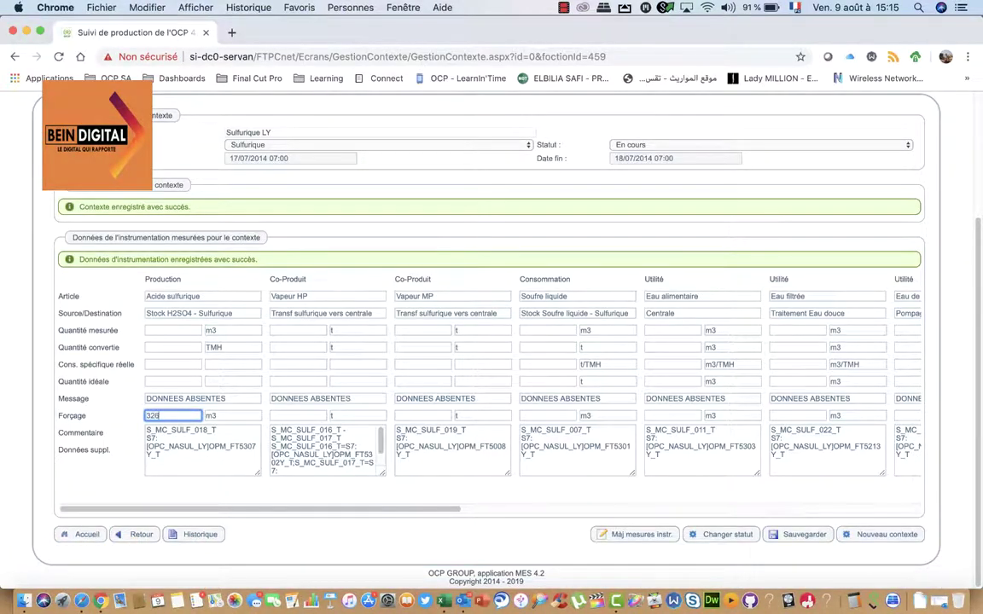
left_click(294, 415)
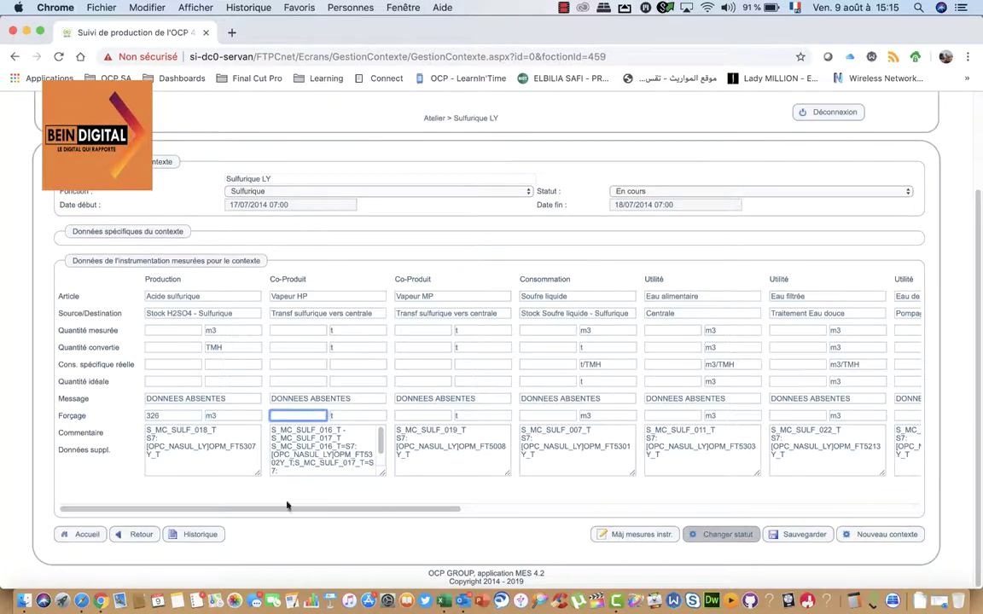
left_click(443, 596)
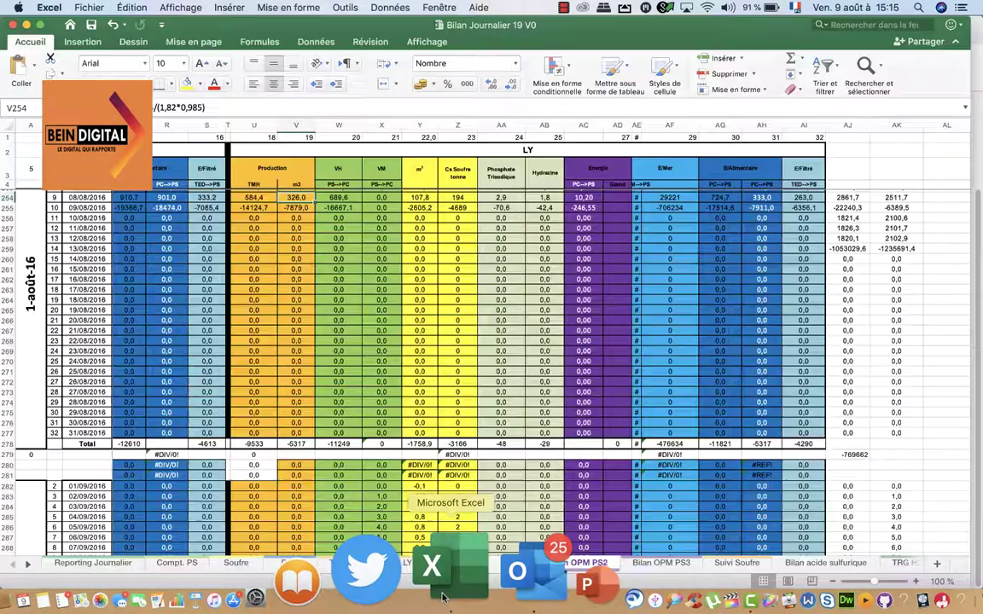
key("Right")
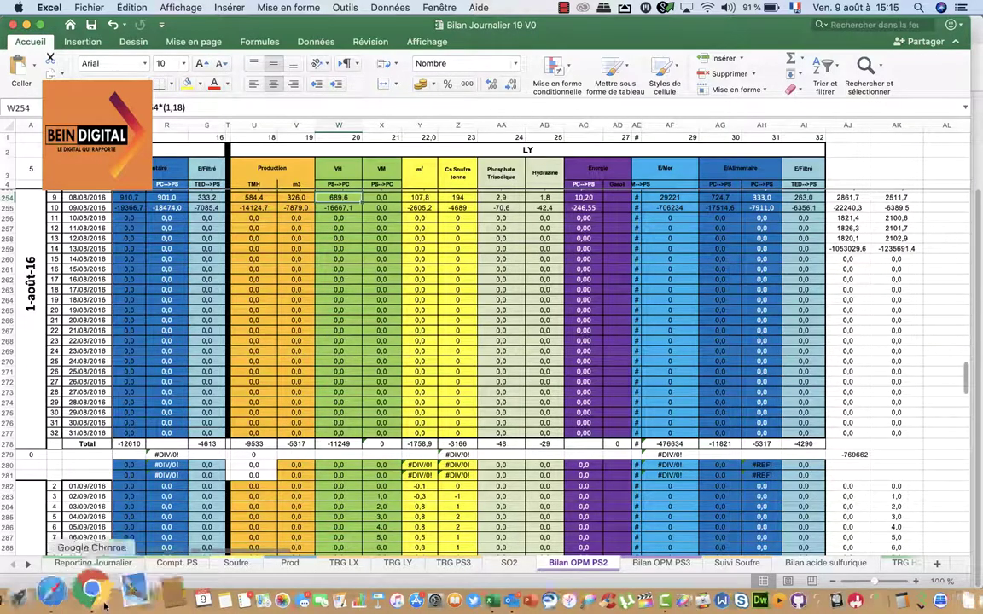
left_click(81, 570)
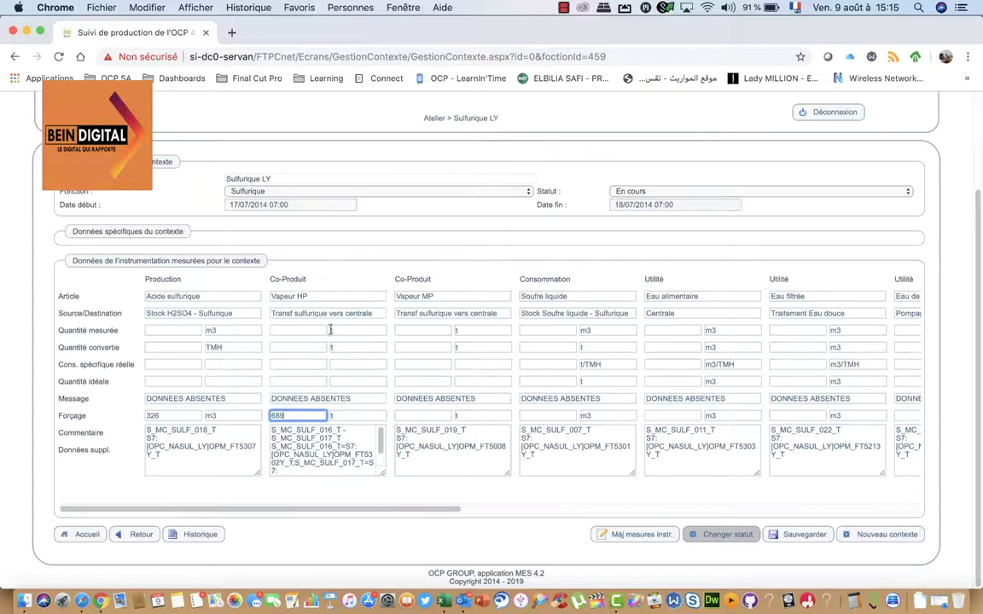
left_click(418, 416)
type("0")
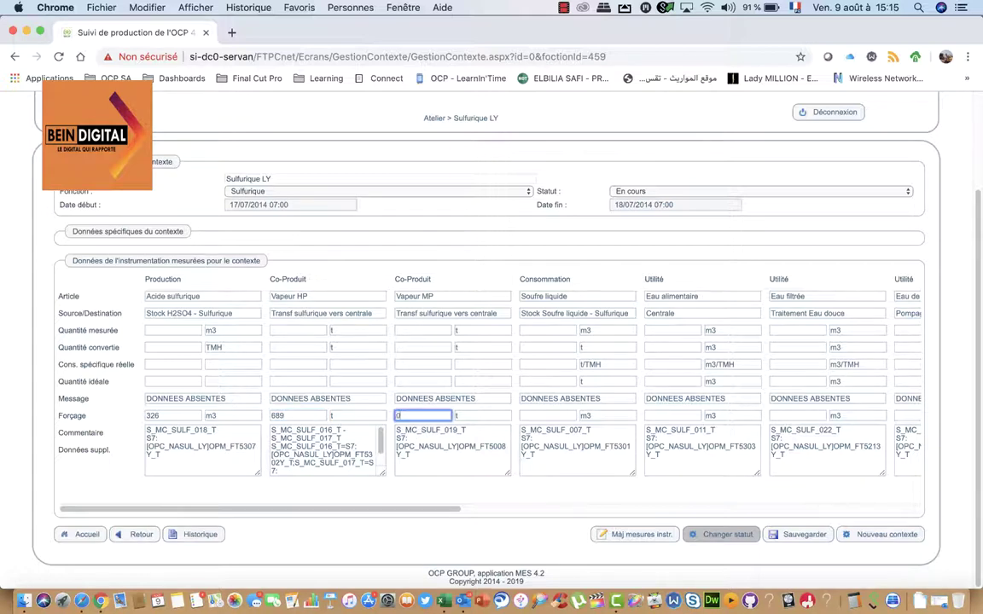
left_click_drag(433, 509, 631, 510)
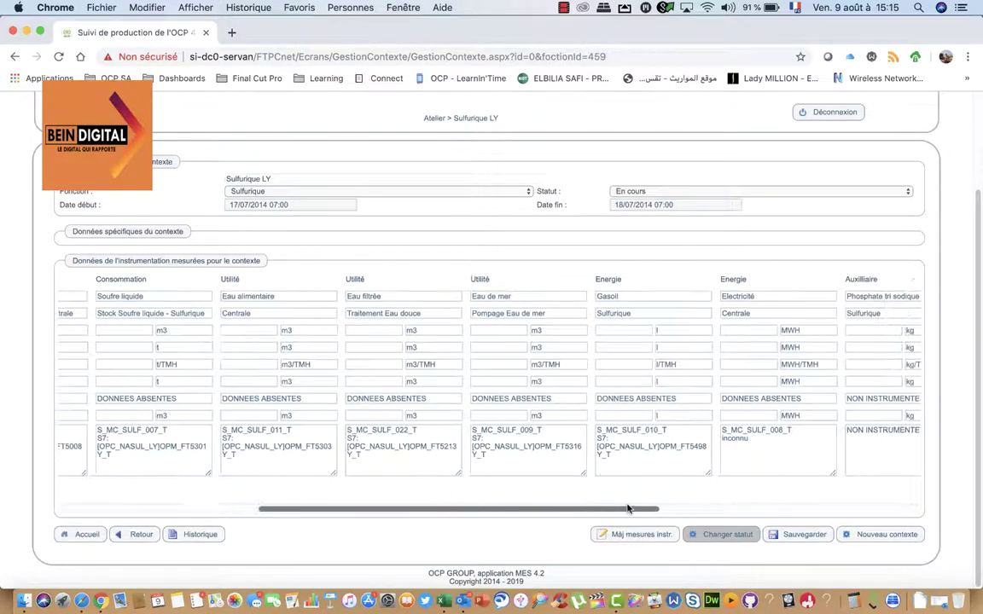
Fill Forçage values Soufre liquide 107.8, Eau alimentaire 724 and Eau filtrée 263 from workbook readings
left_click(120, 415)
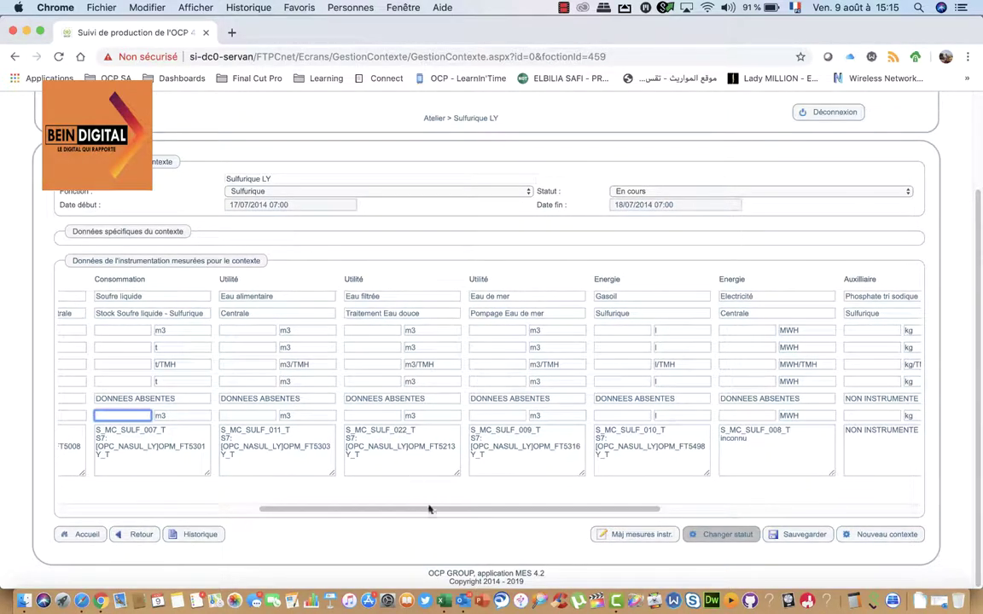
left_click(442, 600)
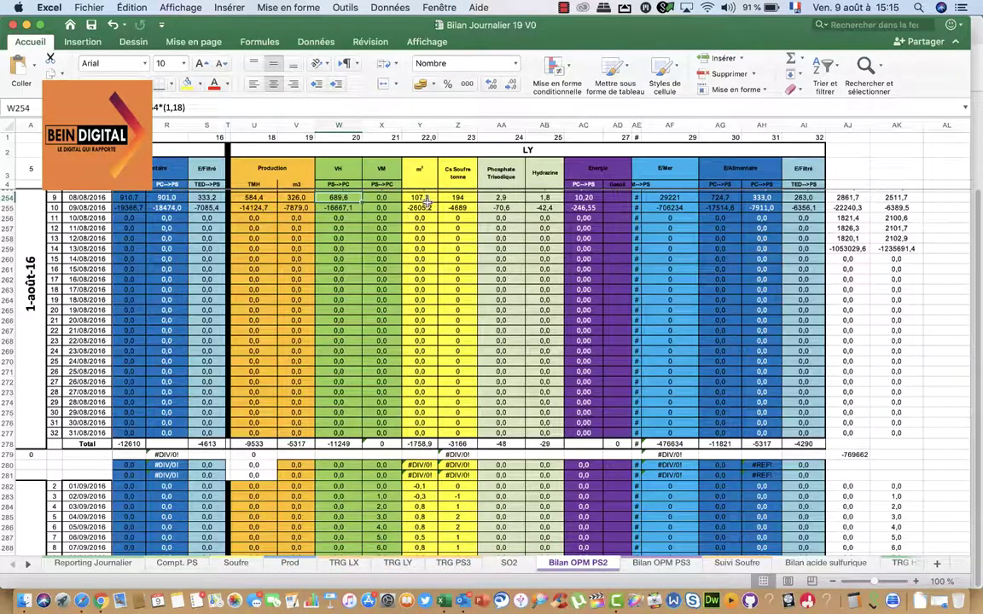
left_click(99, 607)
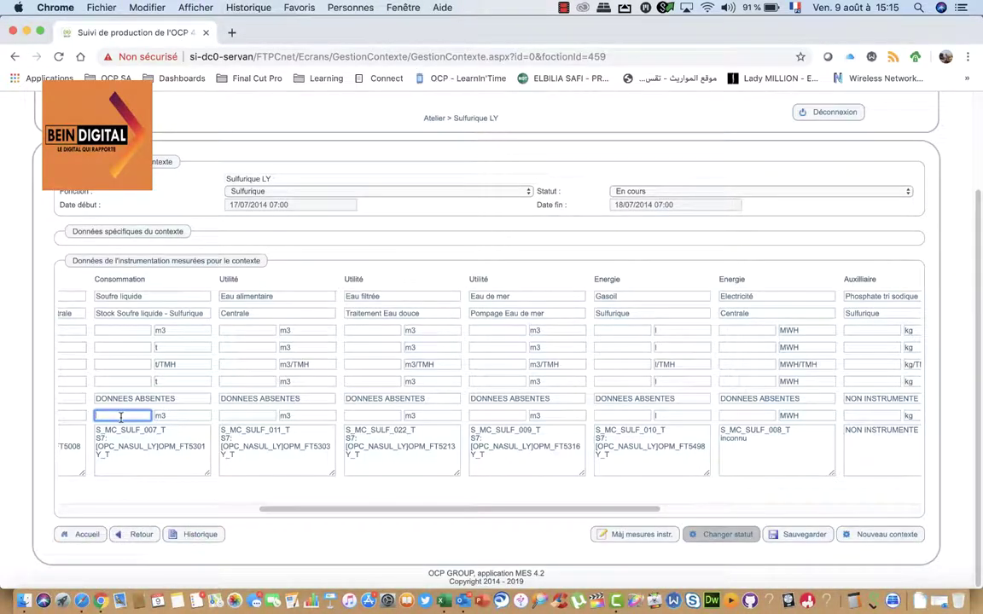
type("107.8")
left_click(259, 416)
left_click(442, 599)
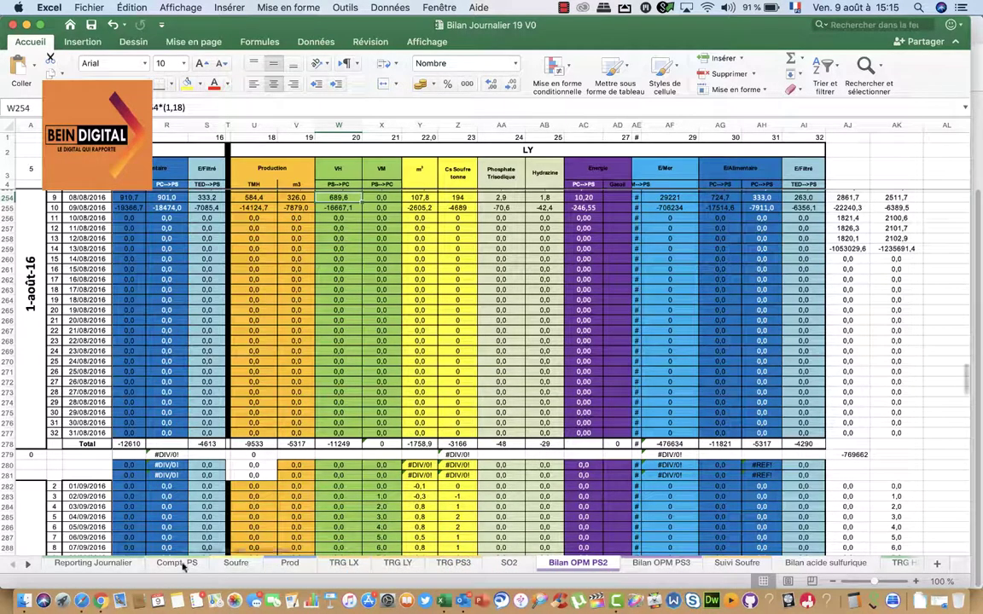
left_click(88, 565)
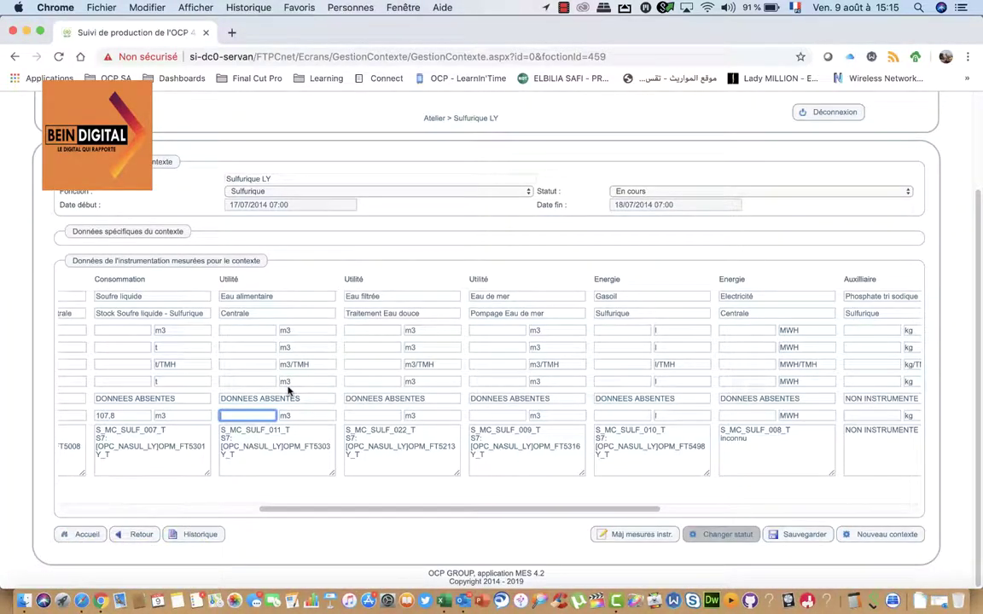
type("724")
left_click(367, 416)
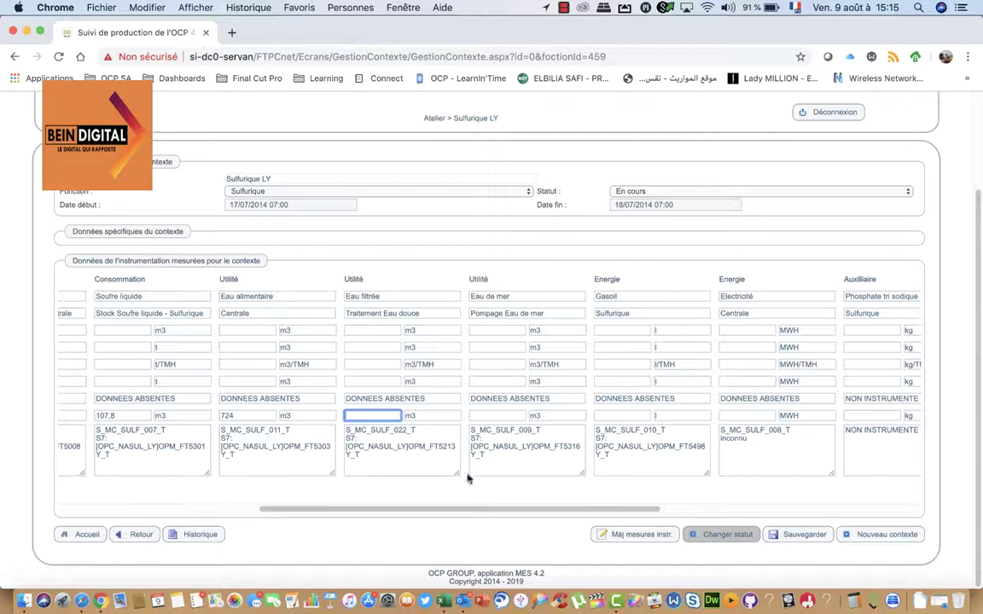
left_click(408, 566)
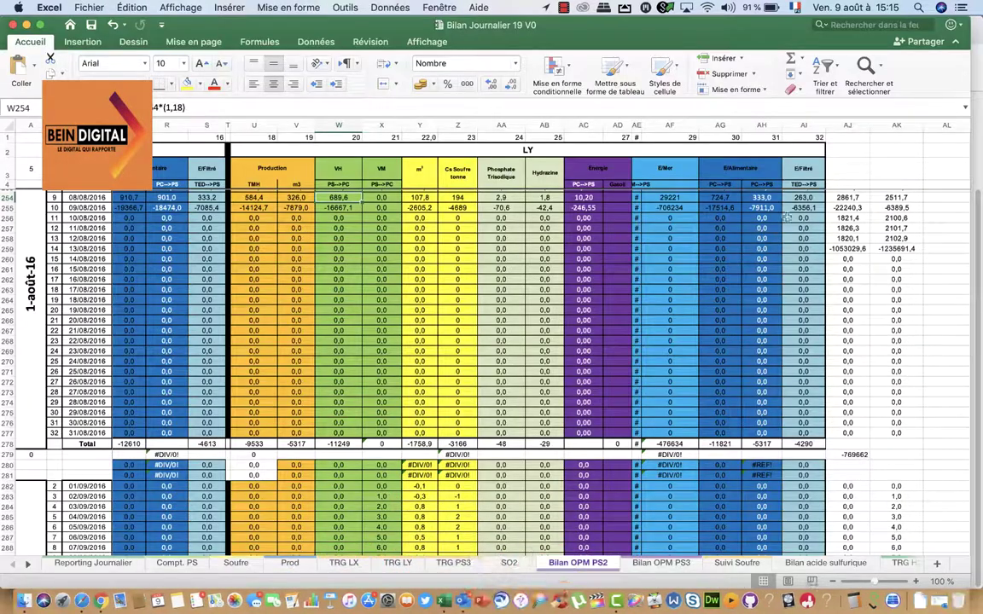
left_click(99, 560)
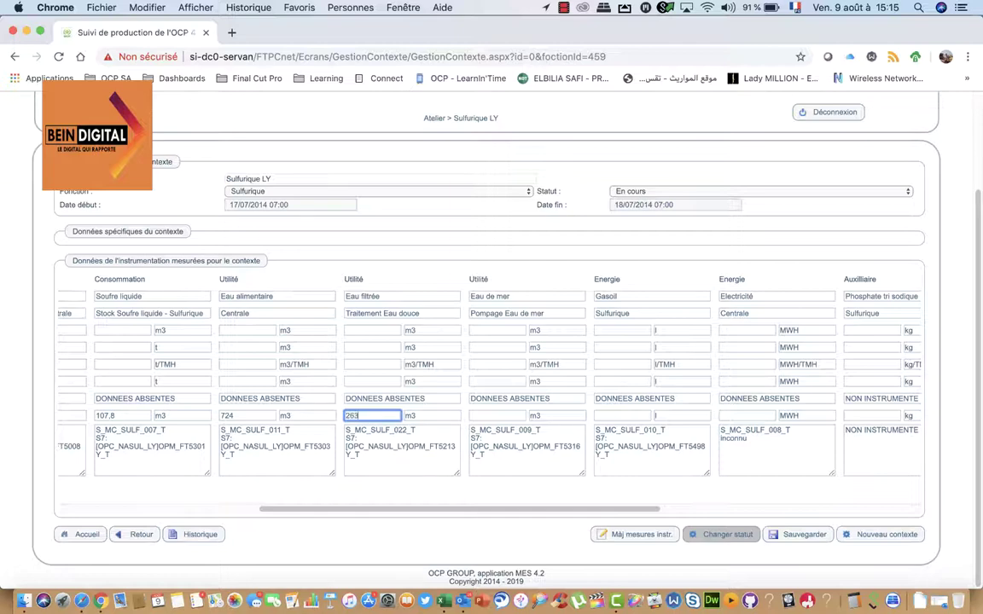
key("Tab")
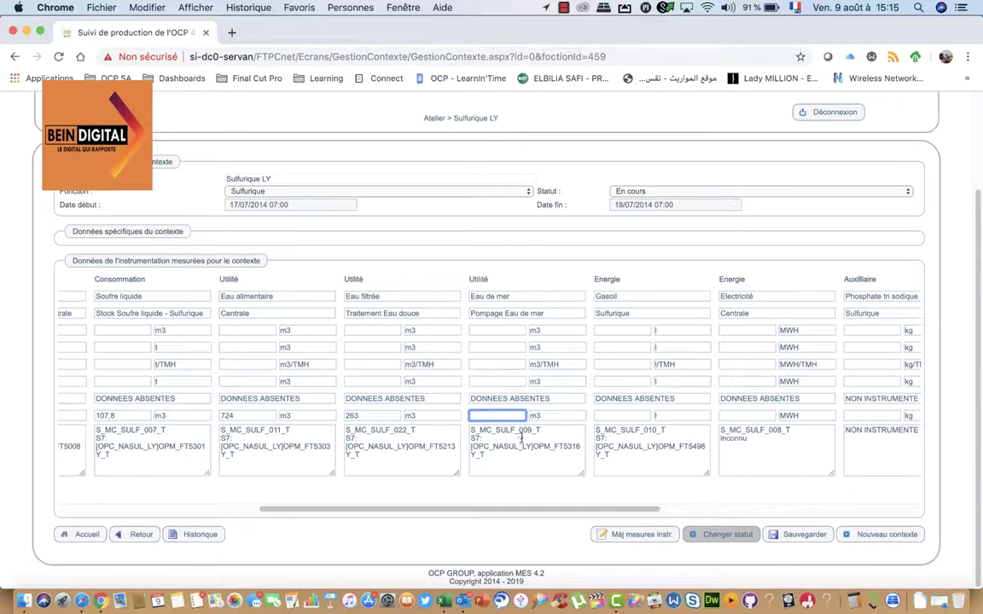
left_click_drag(548, 513, 720, 505)
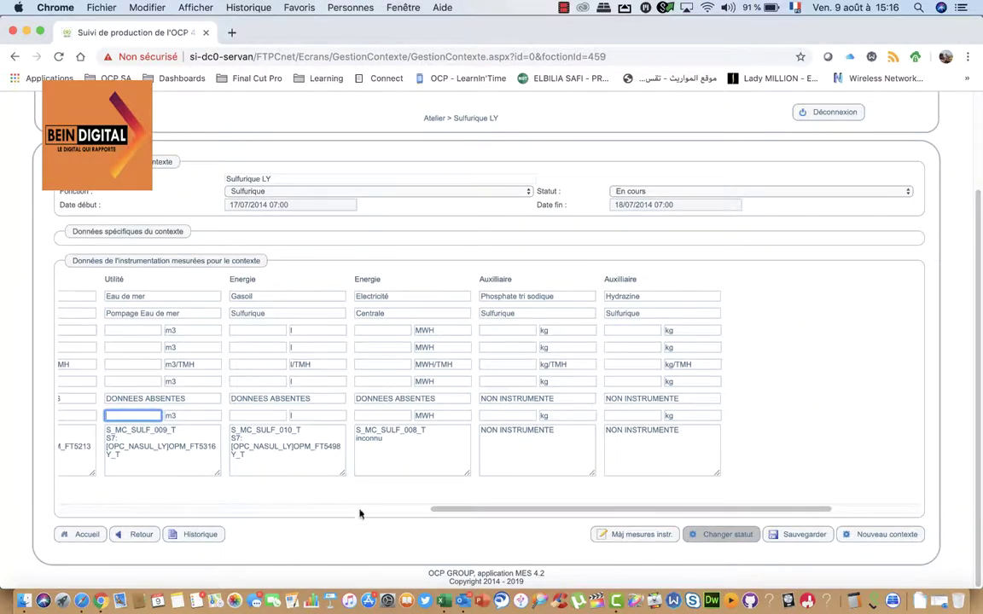
Enter Forçage values Eau de mer 29221 and Gasoil 0 from the workbook readings
left_click(441, 599)
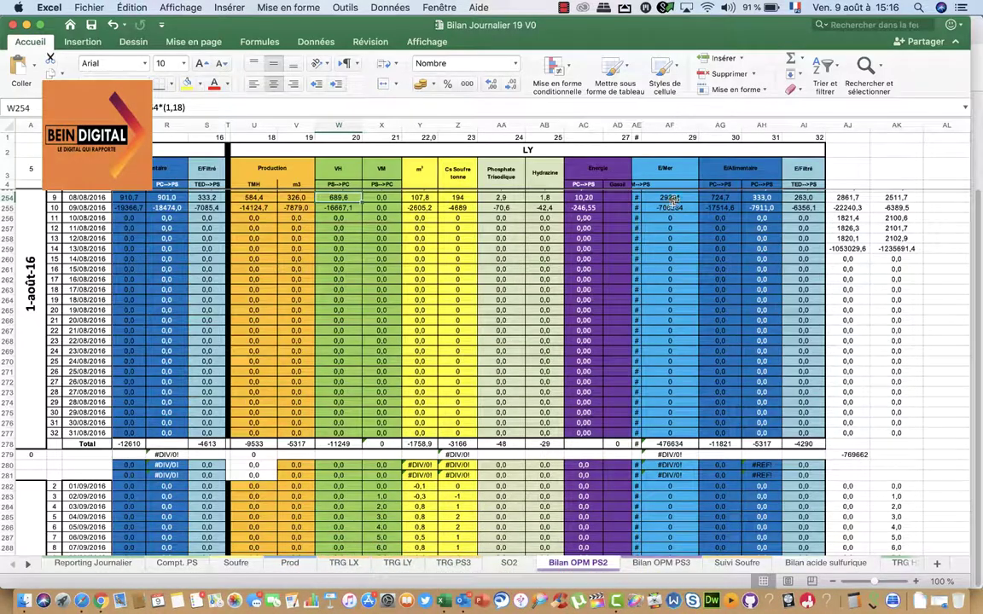
left_click(77, 559)
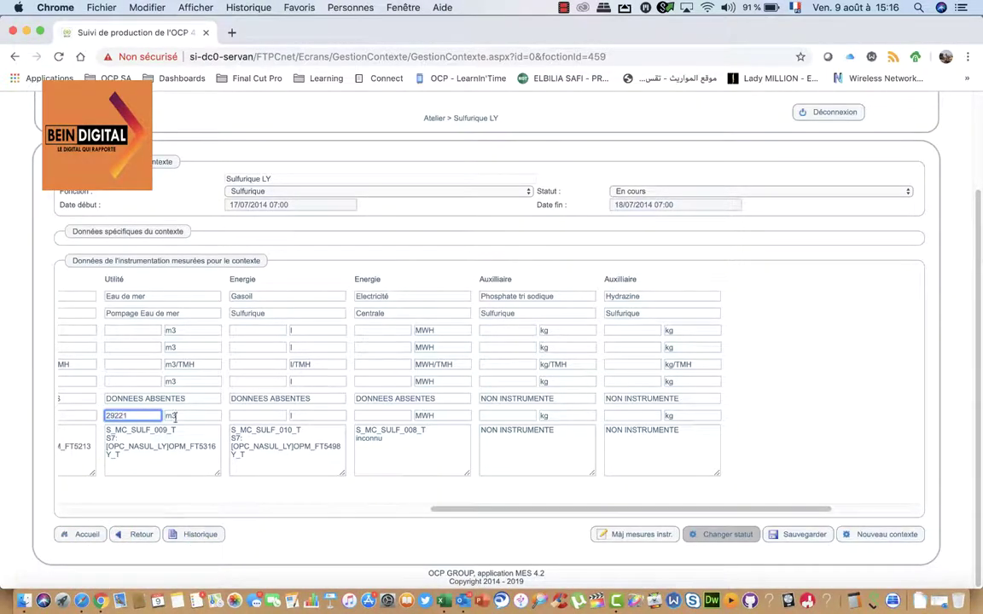
left_click(257, 414)
type("0")
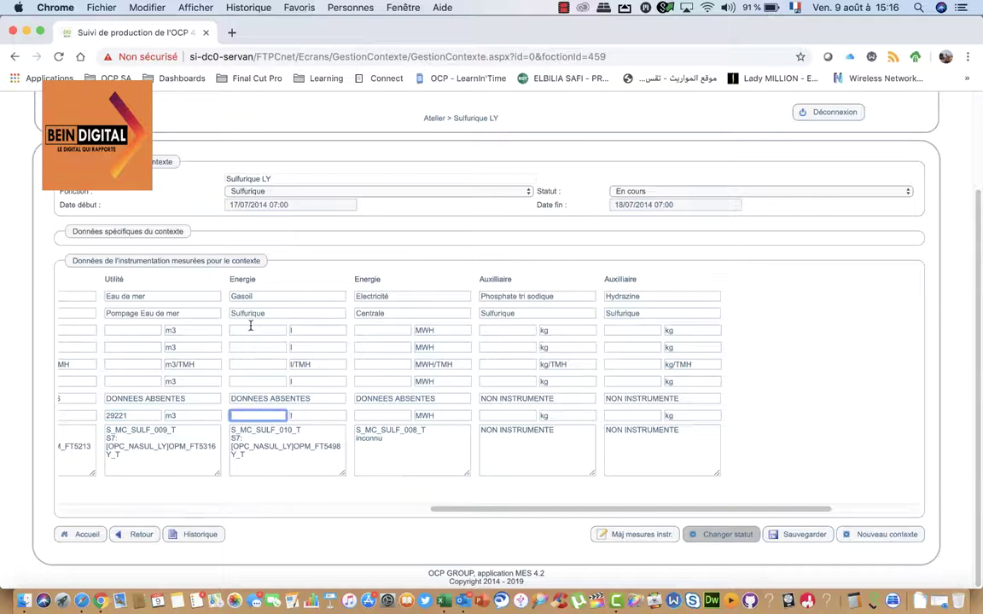
left_click(366, 414)
left_click(444, 603)
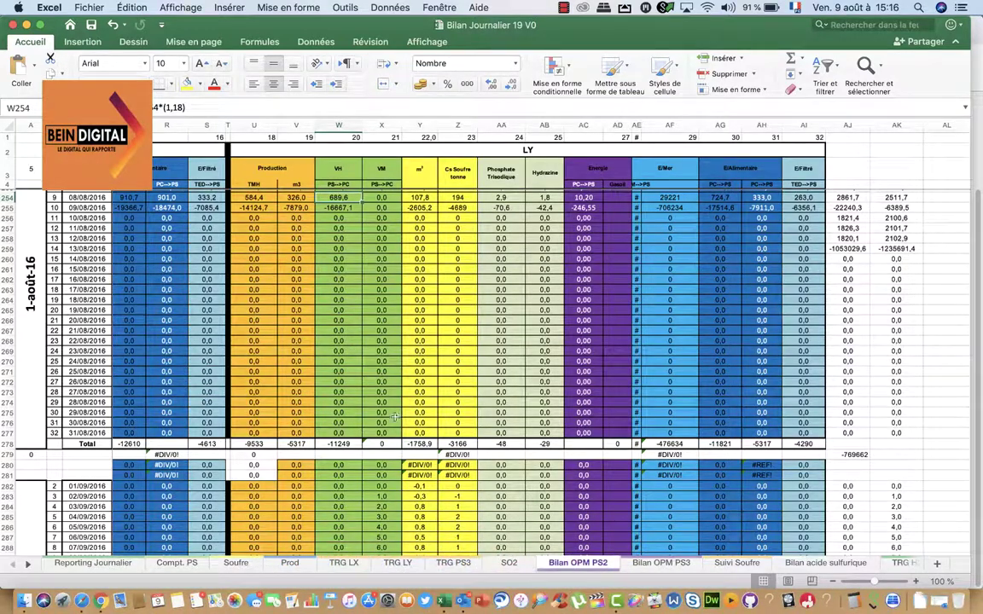
left_click(94, 570)
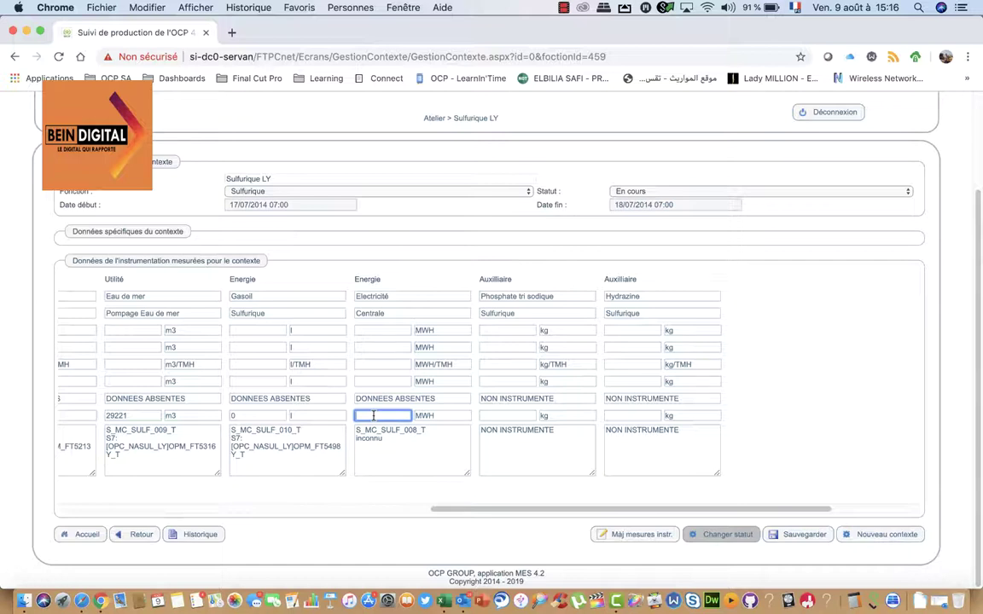
Correct Phosphate tri sodique from 6,9 to 2,9, then enter Hydrazine 1,8 and Electricité 10,20
left_click(500, 414)
type("6,9")
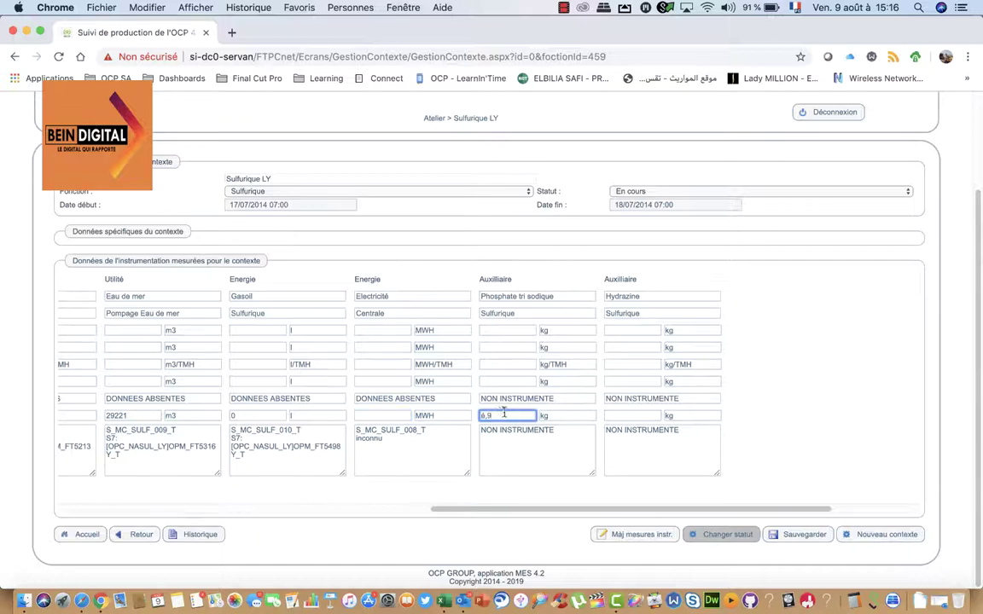
left_click_drag(504, 413, 448, 403)
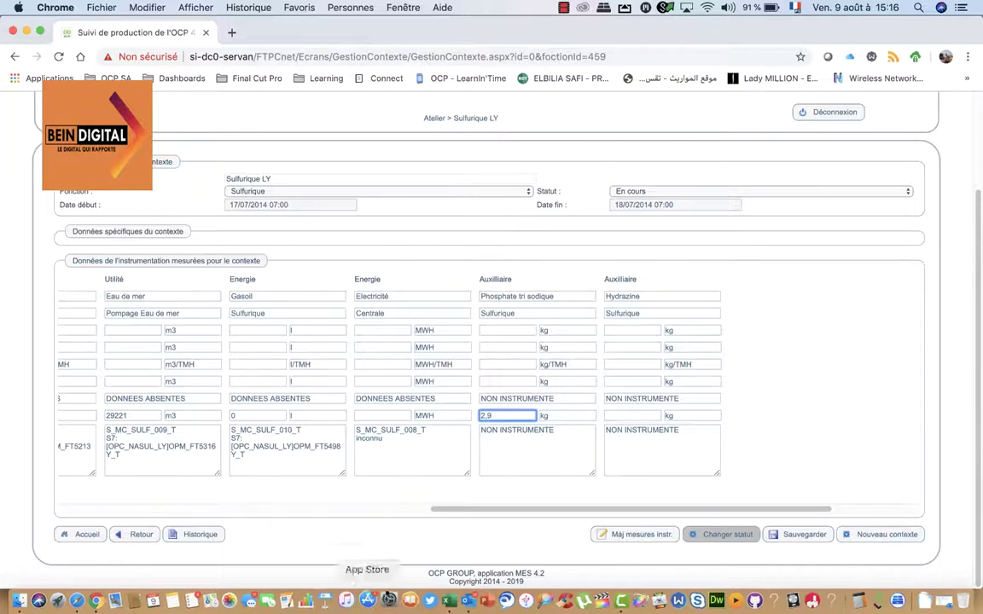
left_click(416, 566)
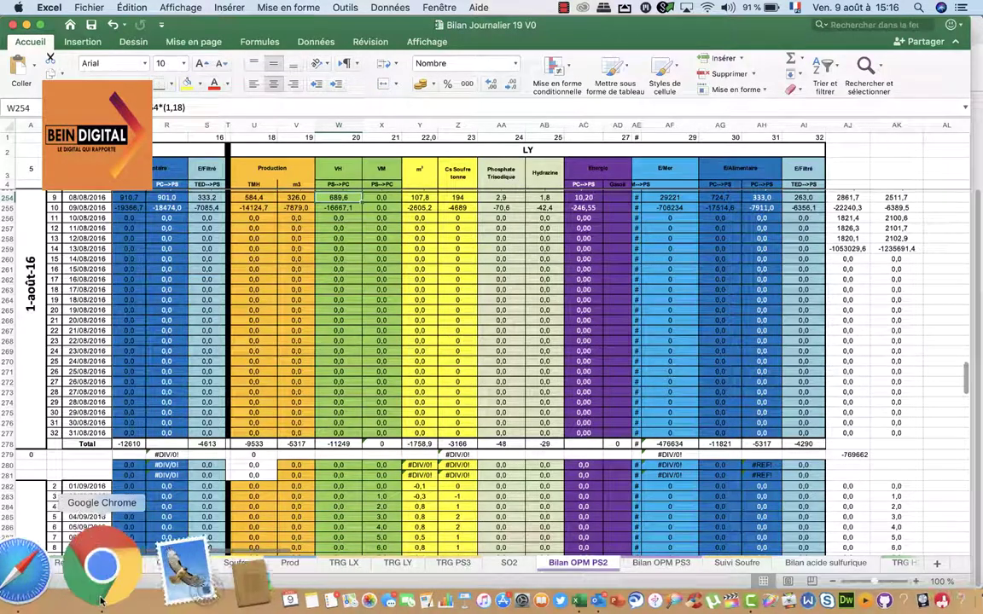
left_click(101, 565)
left_click(609, 416)
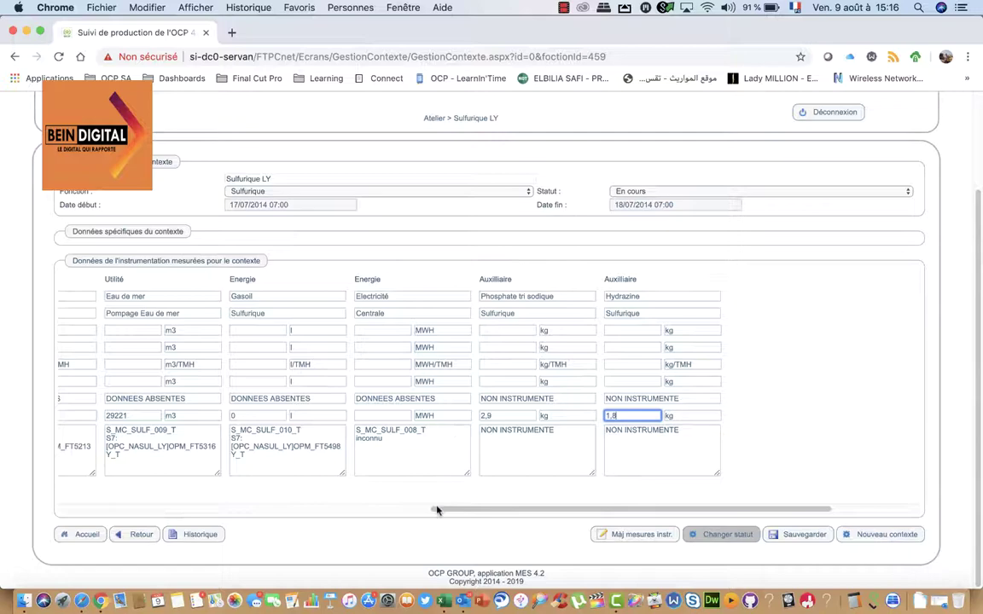
left_click(435, 579)
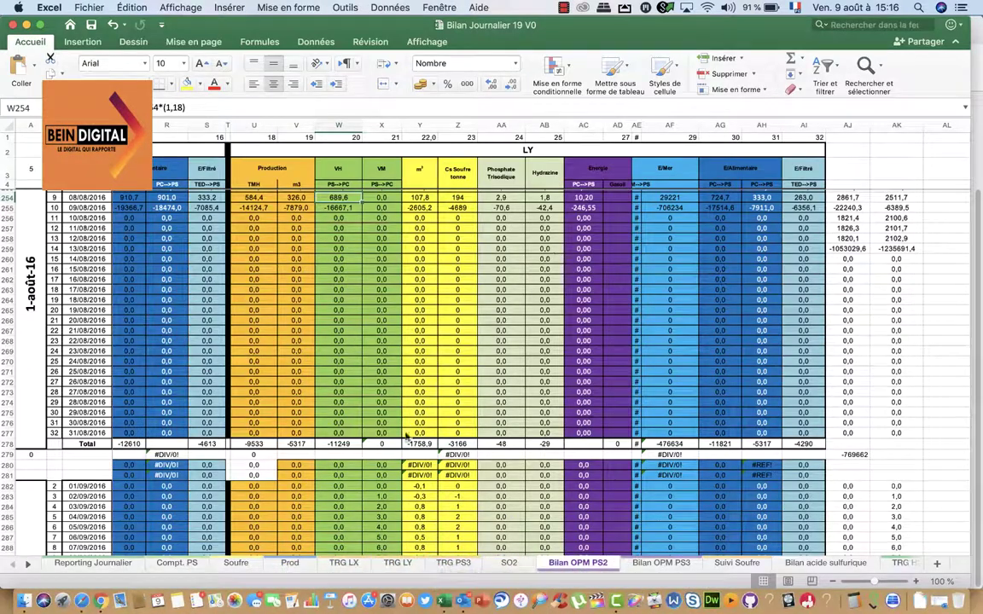
left_click(129, 566)
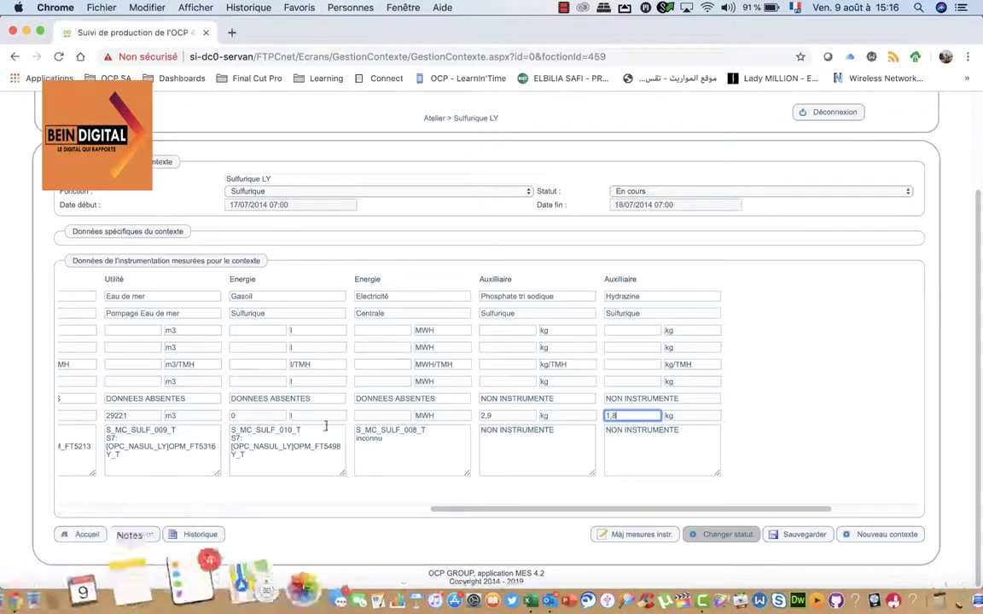
left_click(395, 417)
type("10,2")
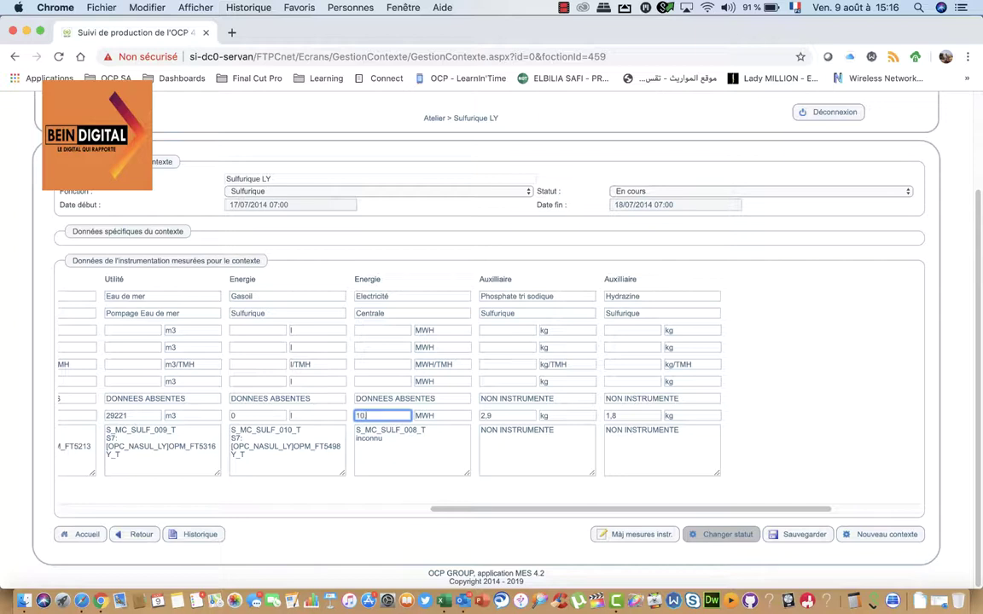
Save the Sulfurique LY context's Forçage values, yielding 584,42 TMH of sulfuric acid converted
left_click(805, 534)
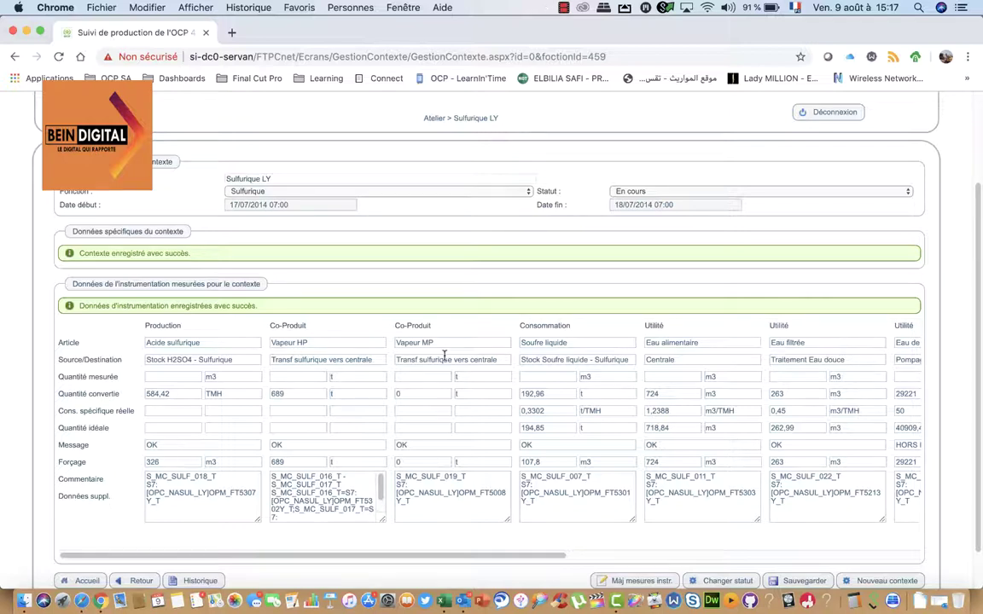
scroll(702, 509, "down", 2)
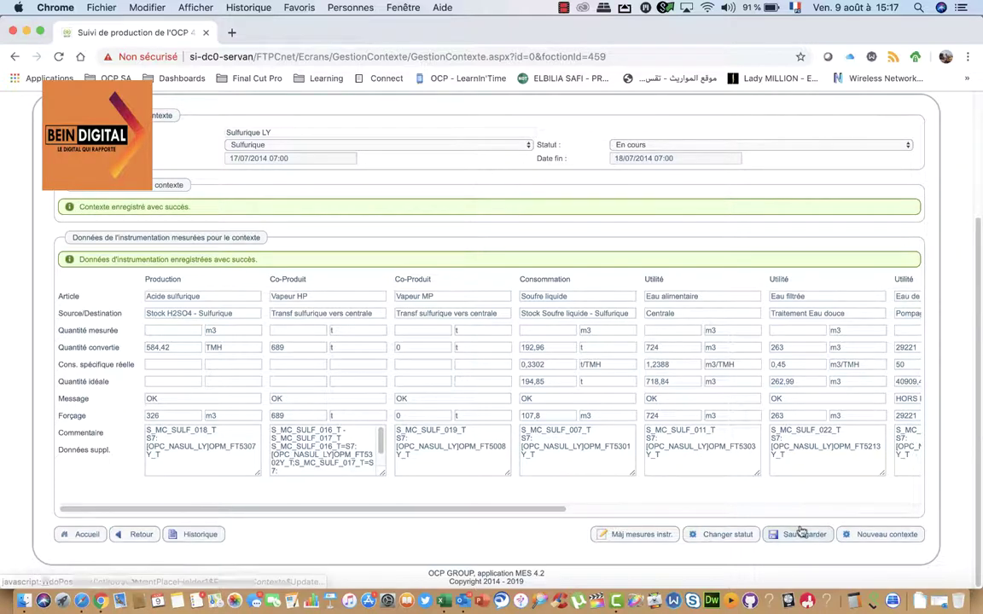
Set the Sulfurique LY context's status to Validé using Changer statut
left_click(713, 537)
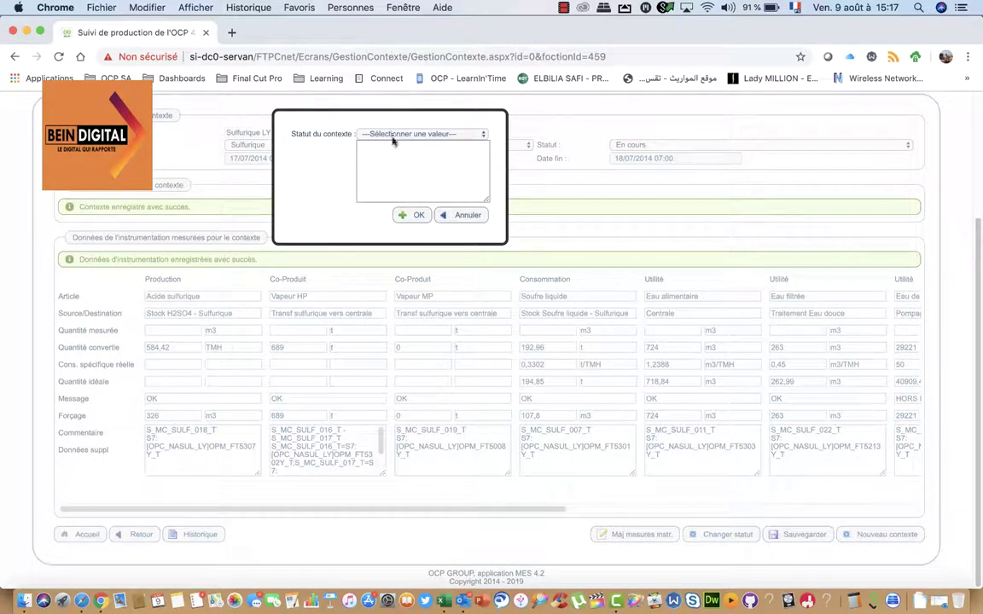
left_click(395, 135)
left_click(375, 165)
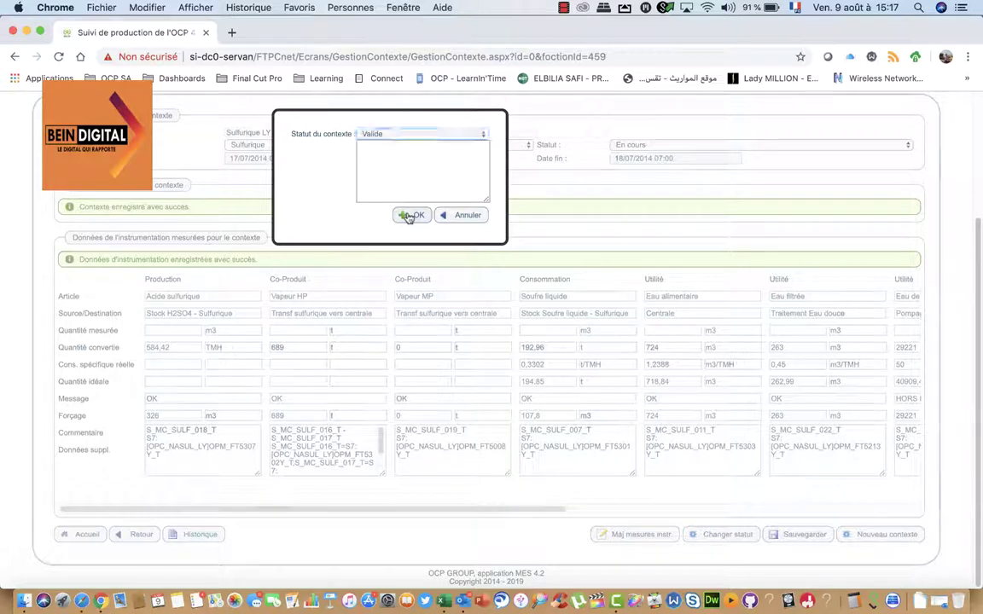
left_click(412, 215)
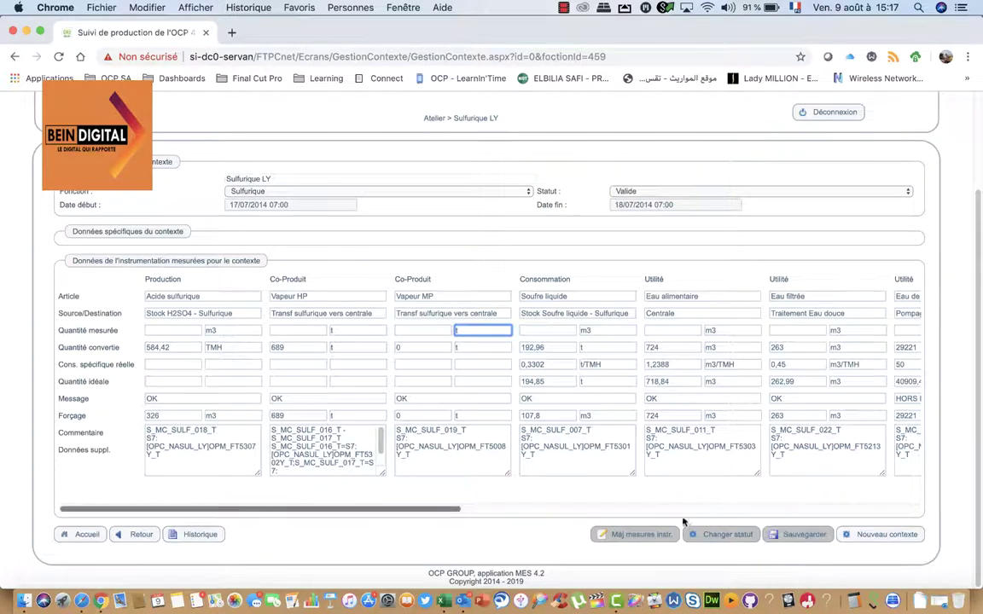
Create and save a Sulfurique PS3 context with function Sulfurique, status En cours, 17/07–18/07/2014
left_click(879, 534)
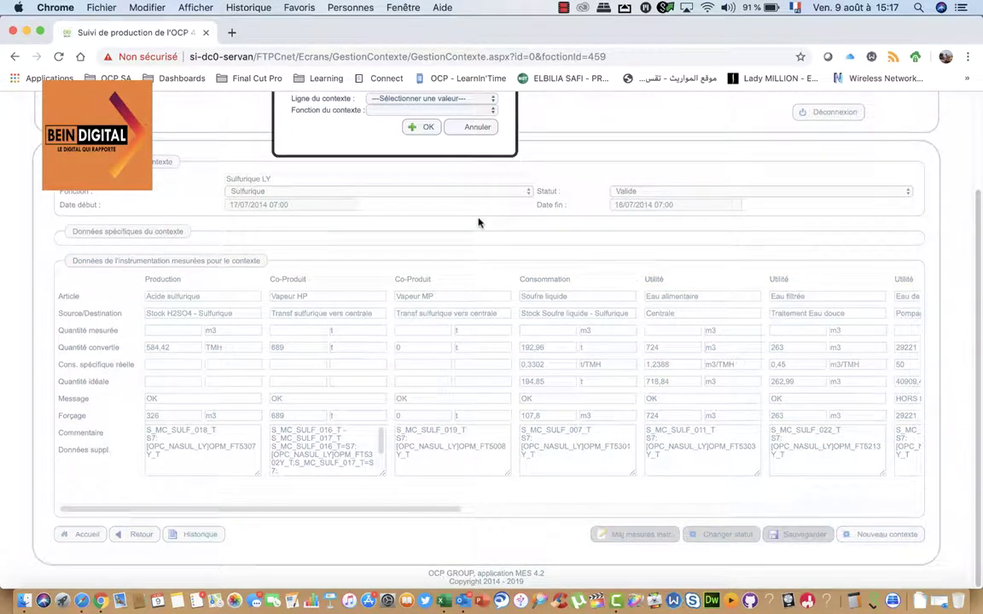
scroll(465, 239, "up", 3)
left_click(400, 217)
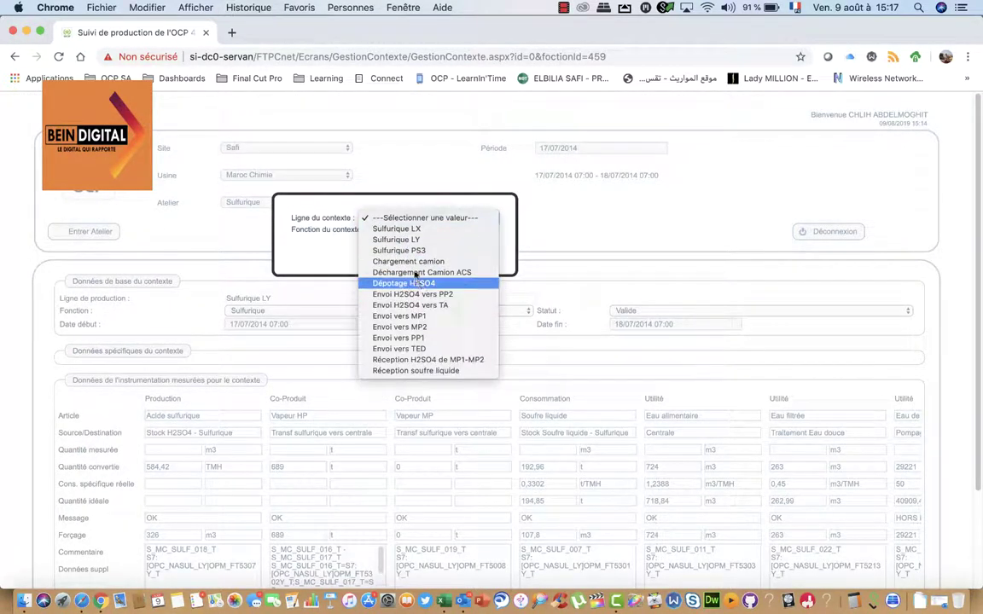
left_click(401, 250)
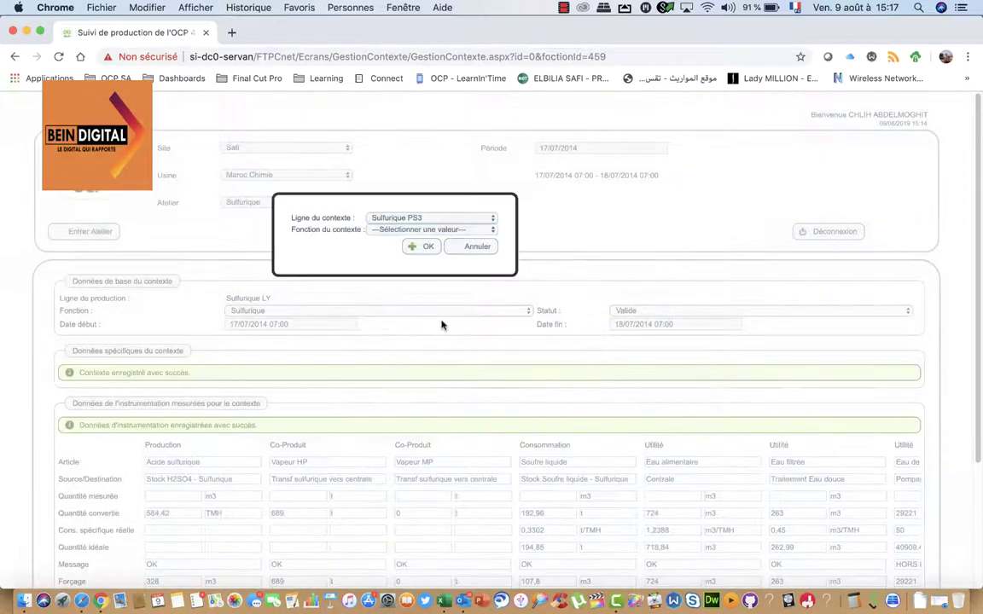
left_click(390, 228)
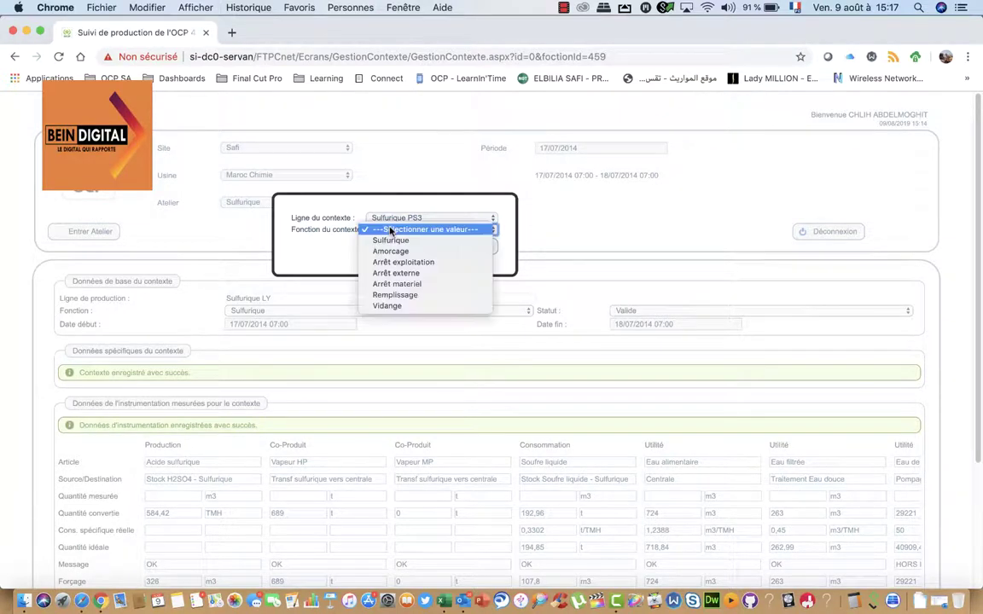
left_click(421, 256)
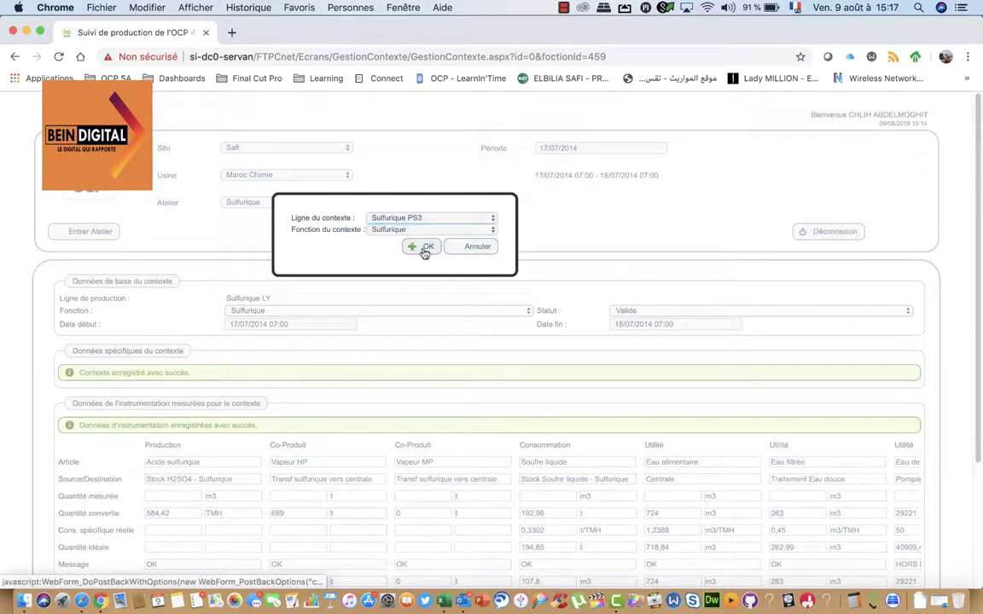
left_click(424, 250)
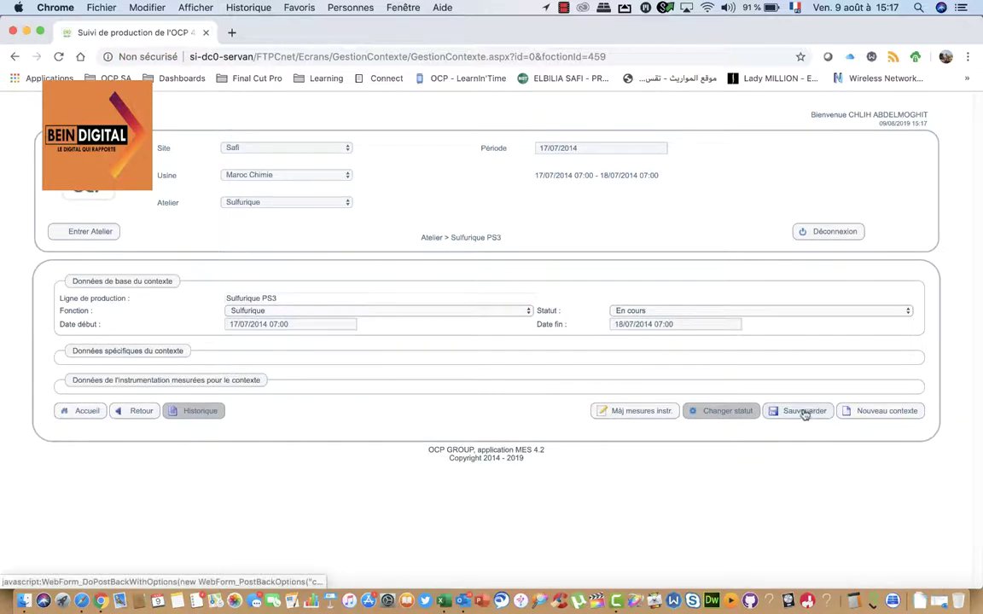
left_click(805, 413)
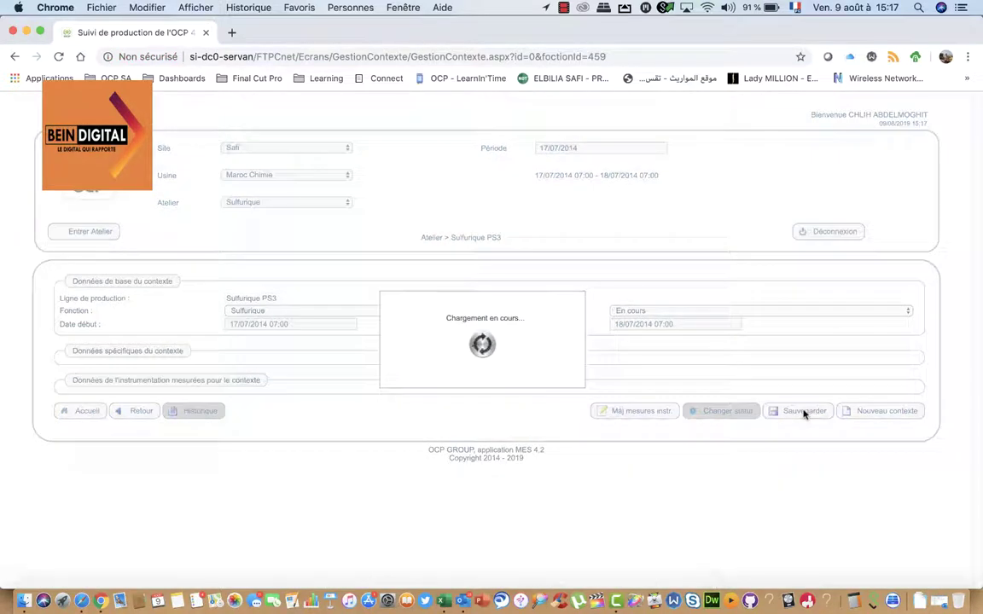
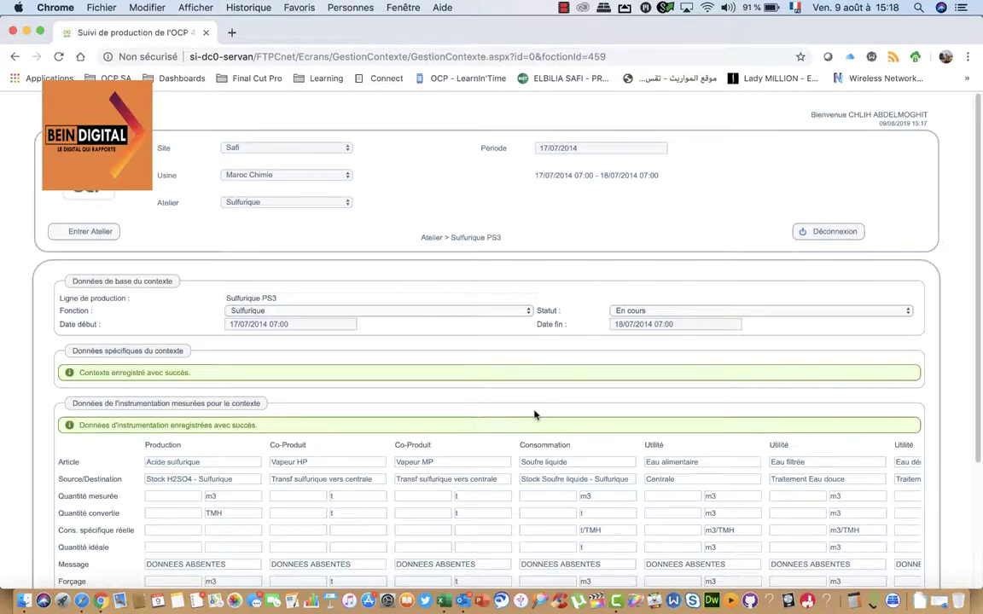
Mark row 260 (08/08/2016) on Excel's Bilan OPM PS3 sheet, then go back to the MES context form
left_click(441, 596)
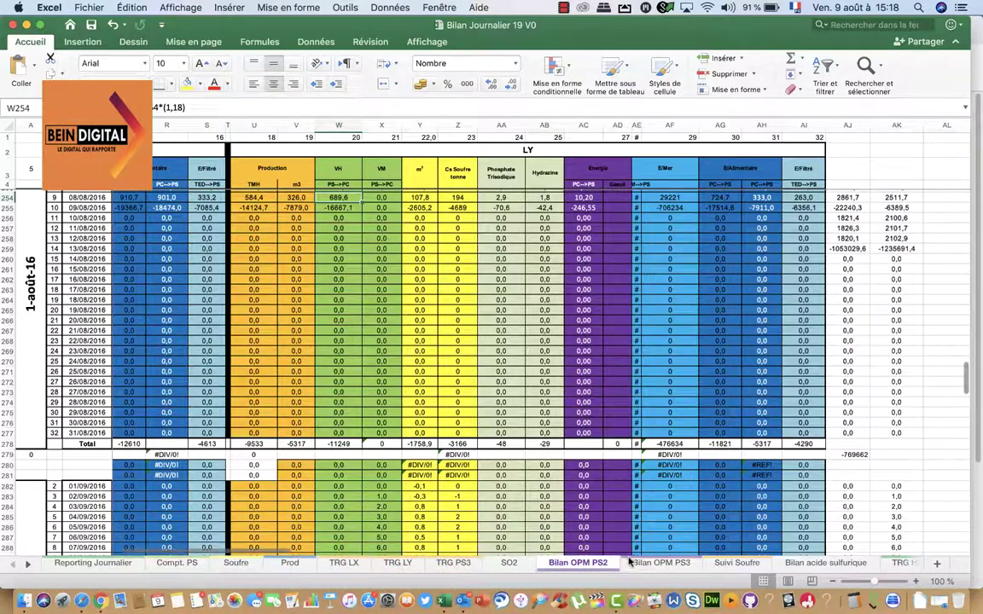
left_click(635, 562)
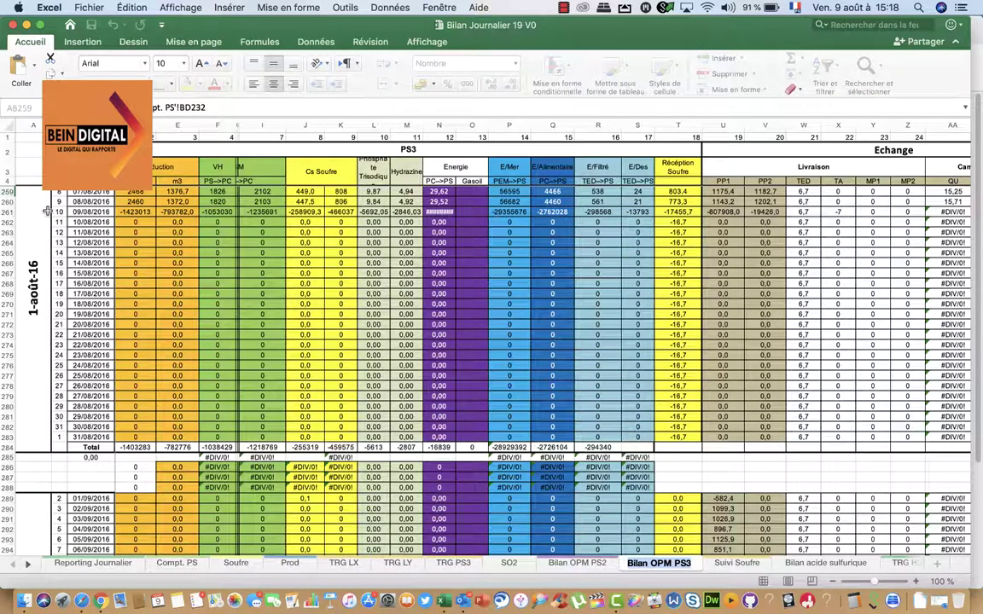
left_click(7, 202)
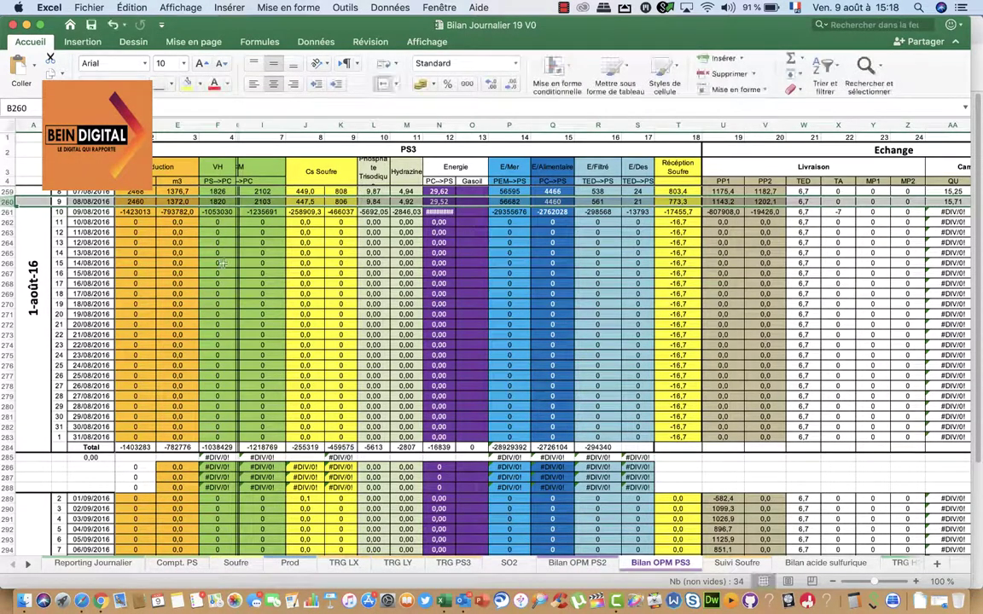
scroll(479, 383, "down", 1)
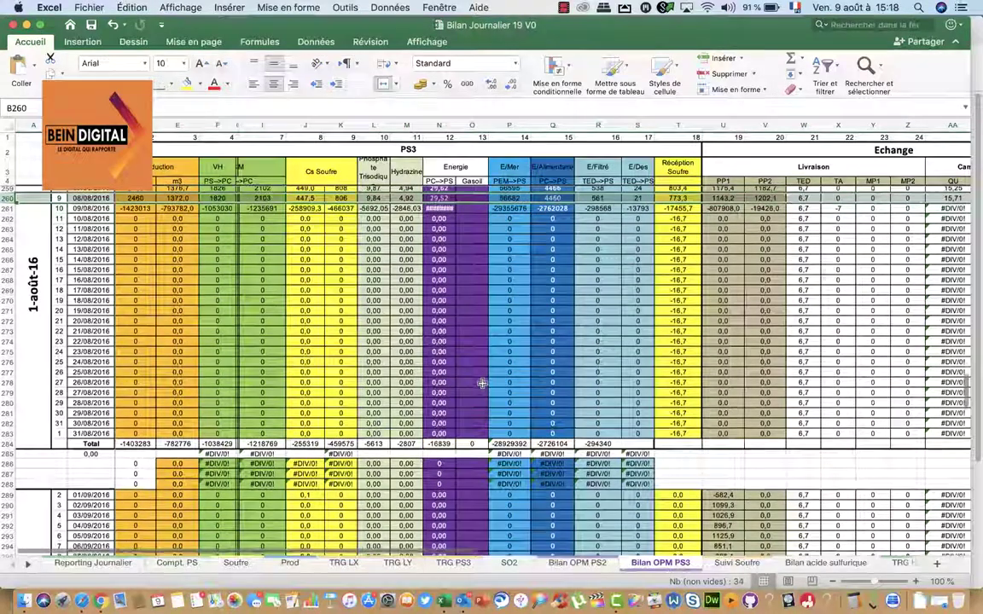
scroll(483, 383, "down", 1)
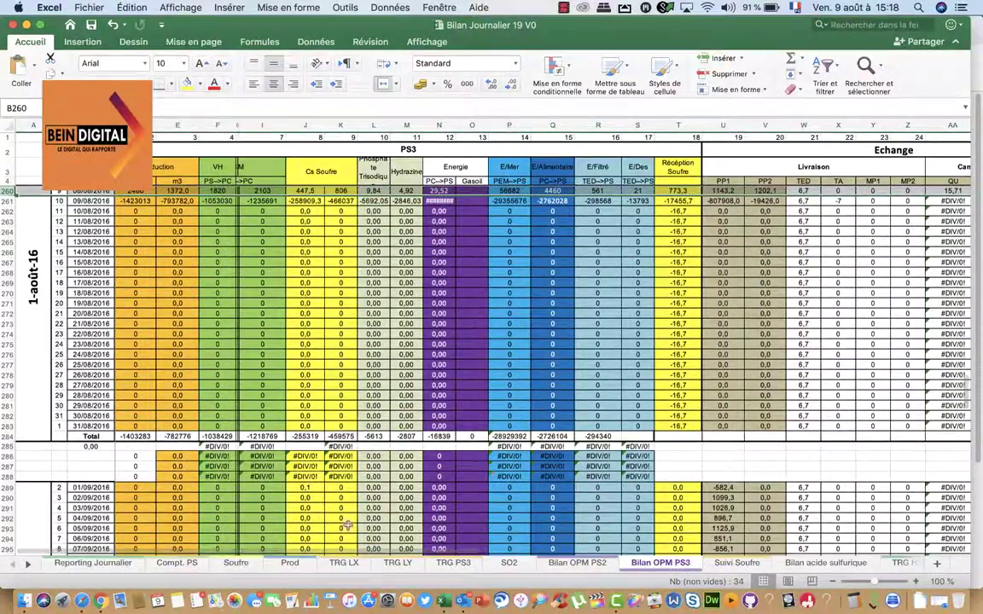
left_click(101, 589)
scroll(245, 450, "down", 3)
Enter forced values 1372 m3 Acide sulfurique, 1820 t Vapeur HP and 2103 t Vapeur MP from the workbook
left_click(169, 417)
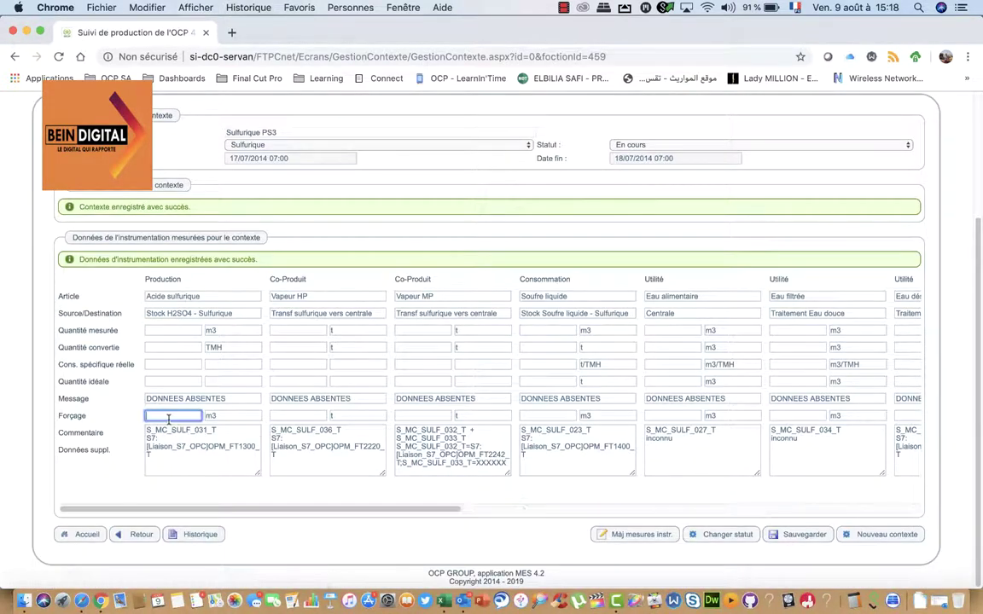
type("1372")
left_click(296, 415)
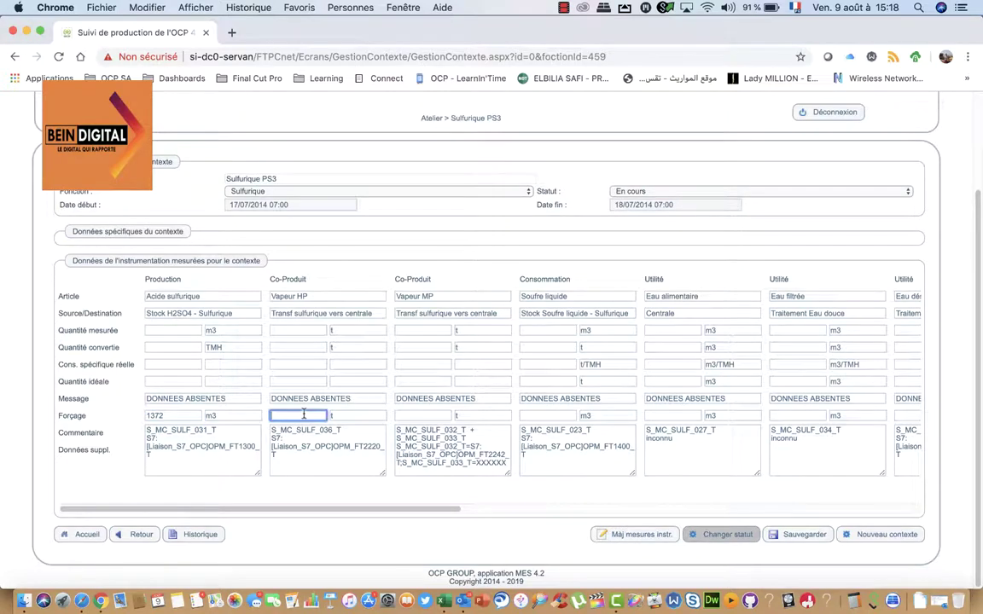
left_click(439, 597)
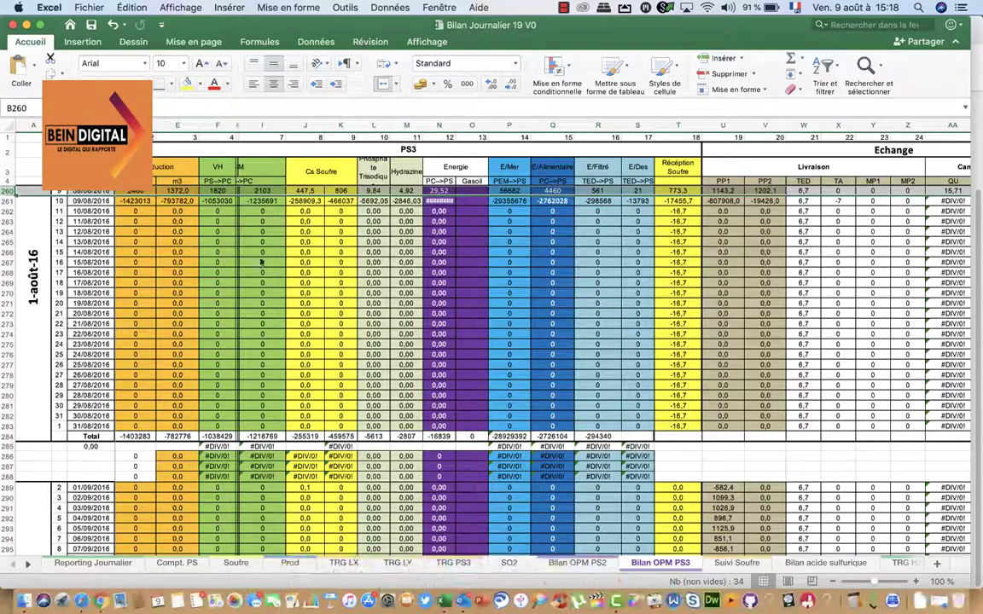
key("super+Tab")
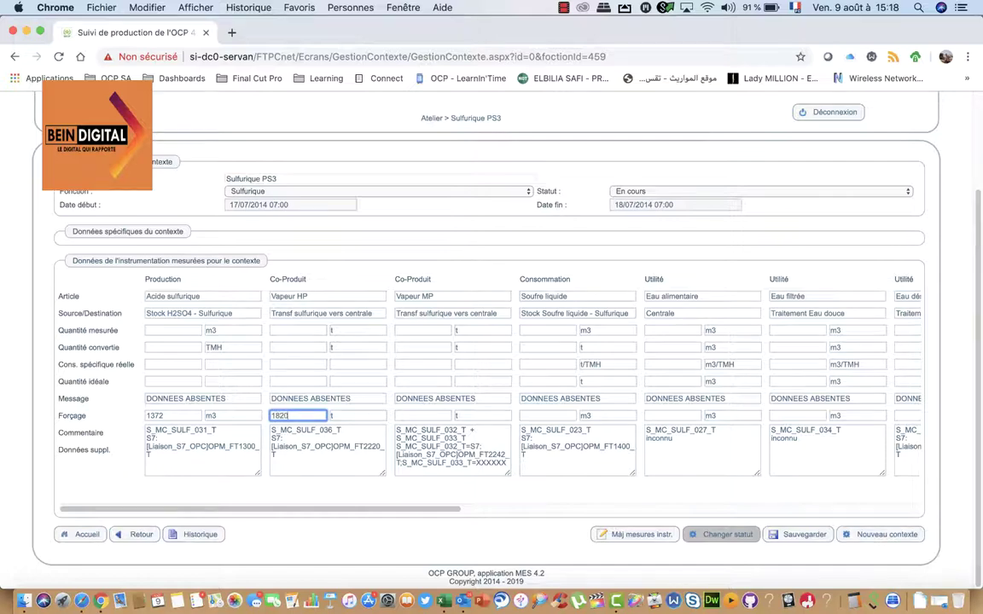
key("Tab")
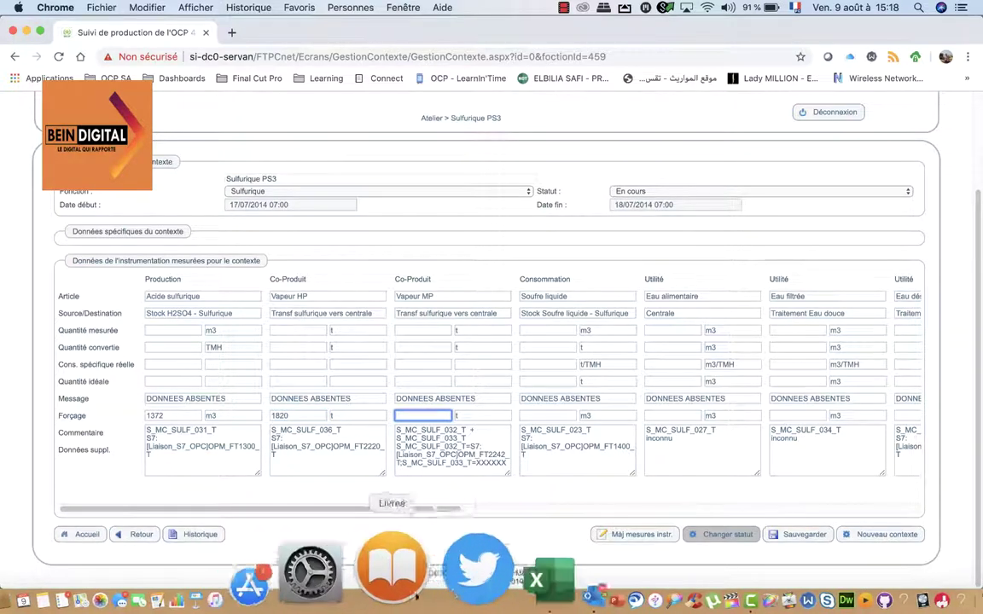
left_click(450, 588)
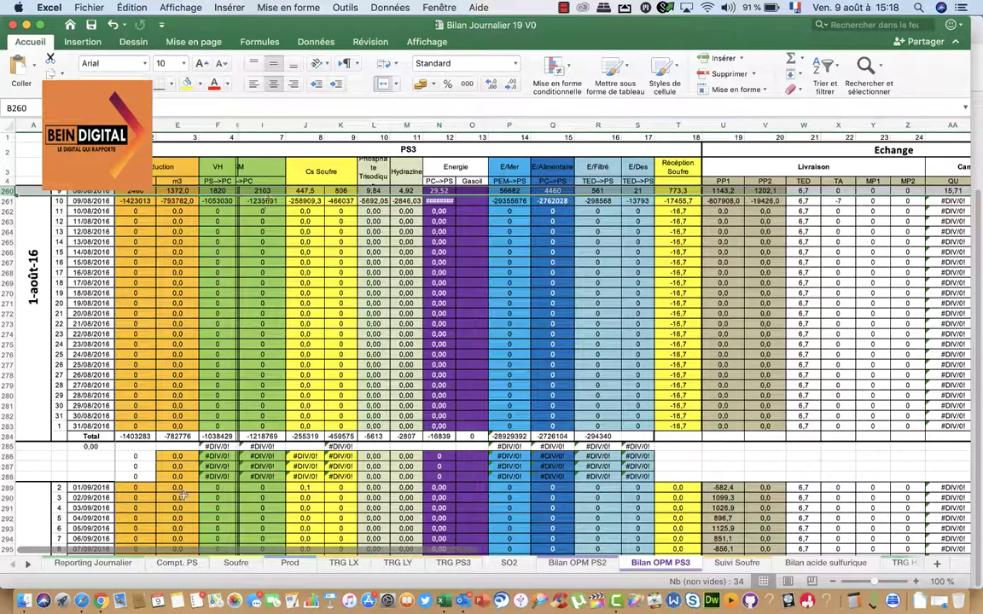
left_click(100, 590)
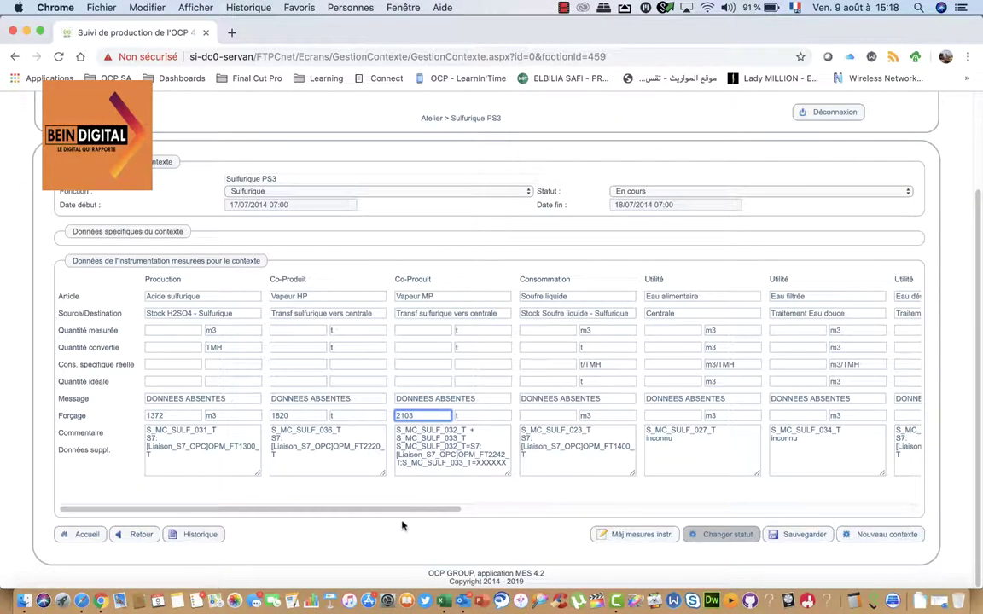
left_click_drag(414, 508, 614, 506)
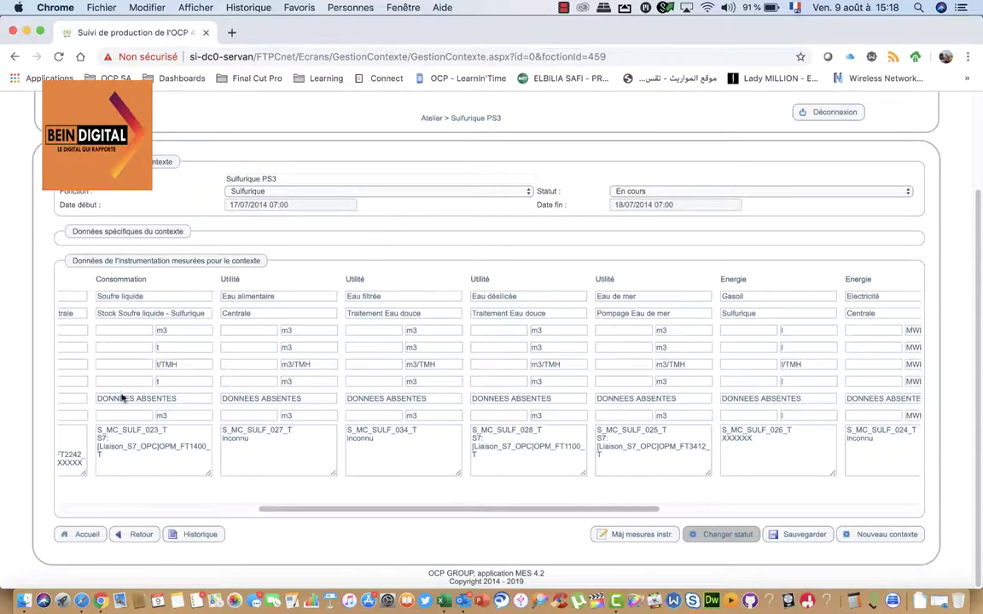
Force Soufre liquide to 447,5 using the workbook's sulphur figure
left_click(101, 415)
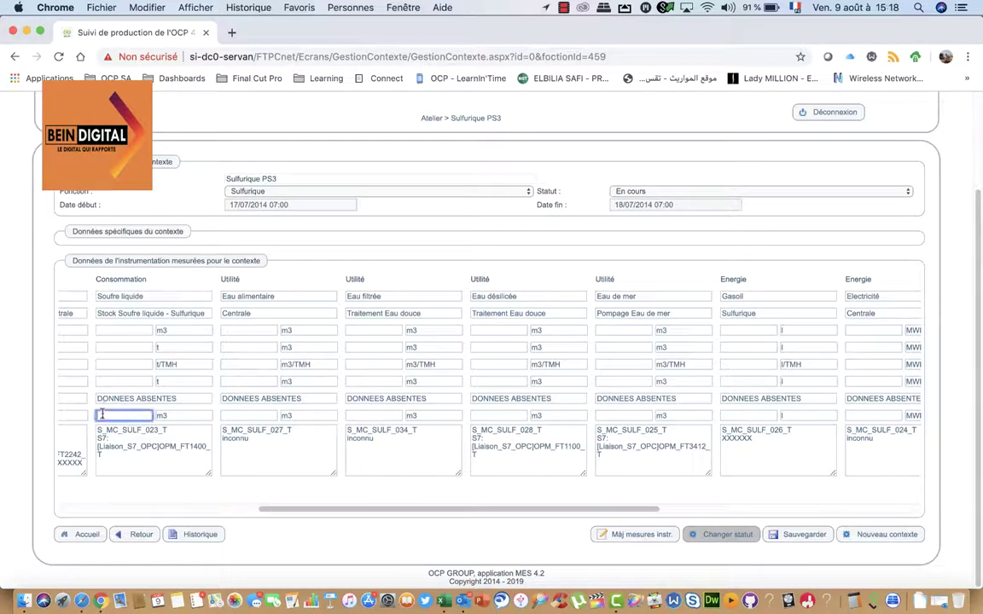
left_click(430, 572)
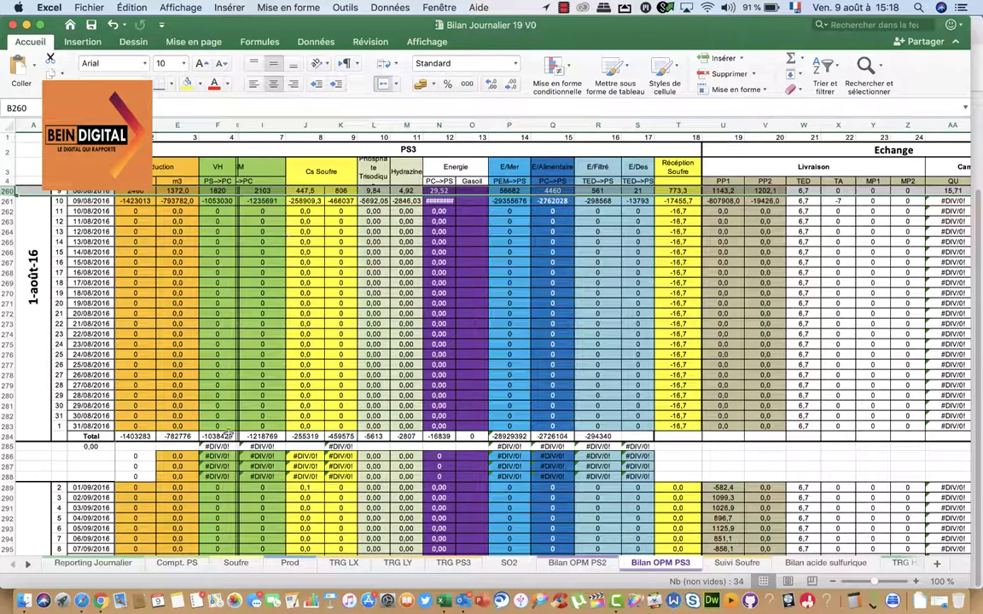
left_click(103, 593)
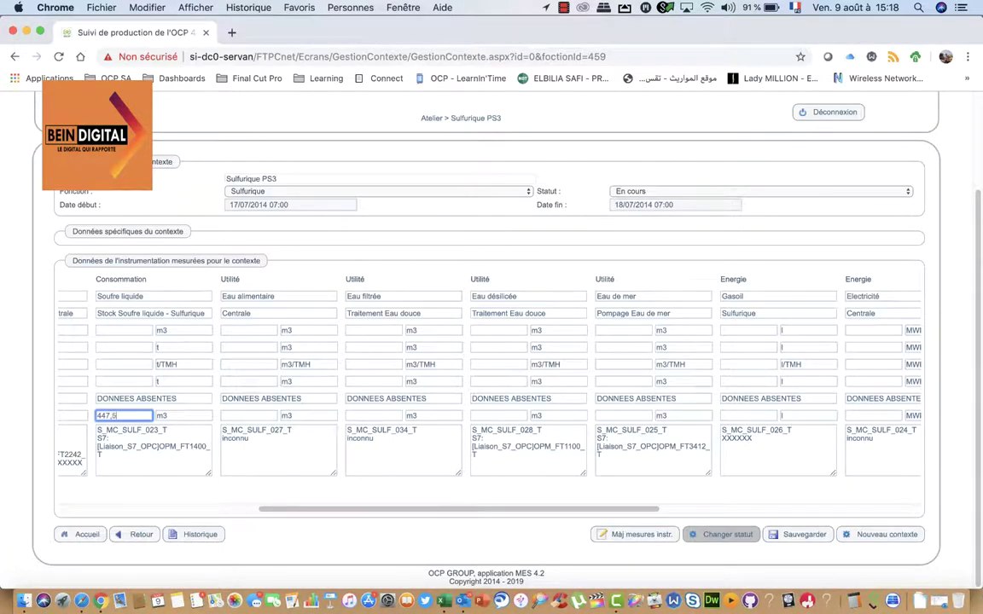
left_click(267, 415)
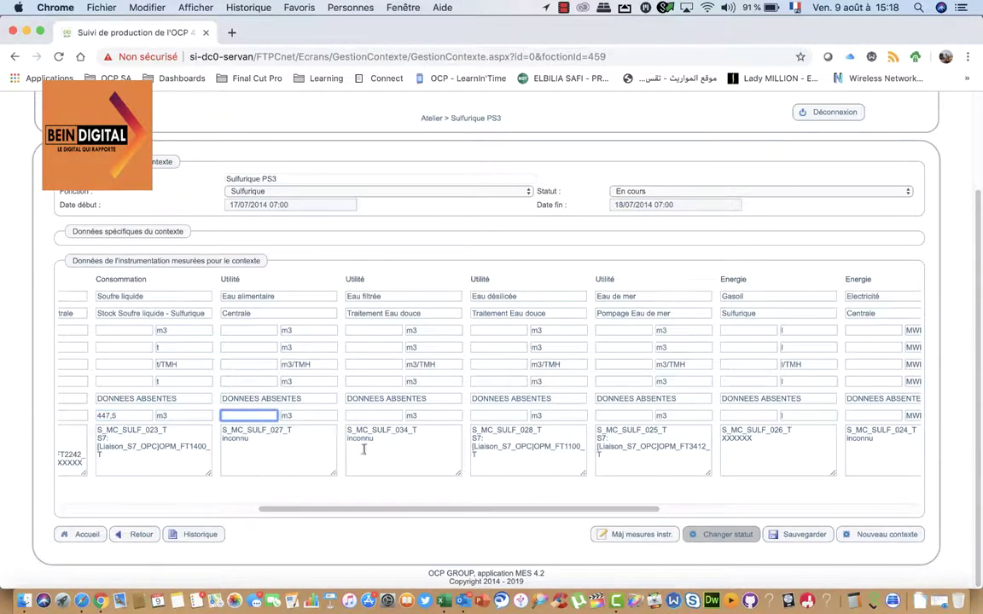
left_click(422, 570)
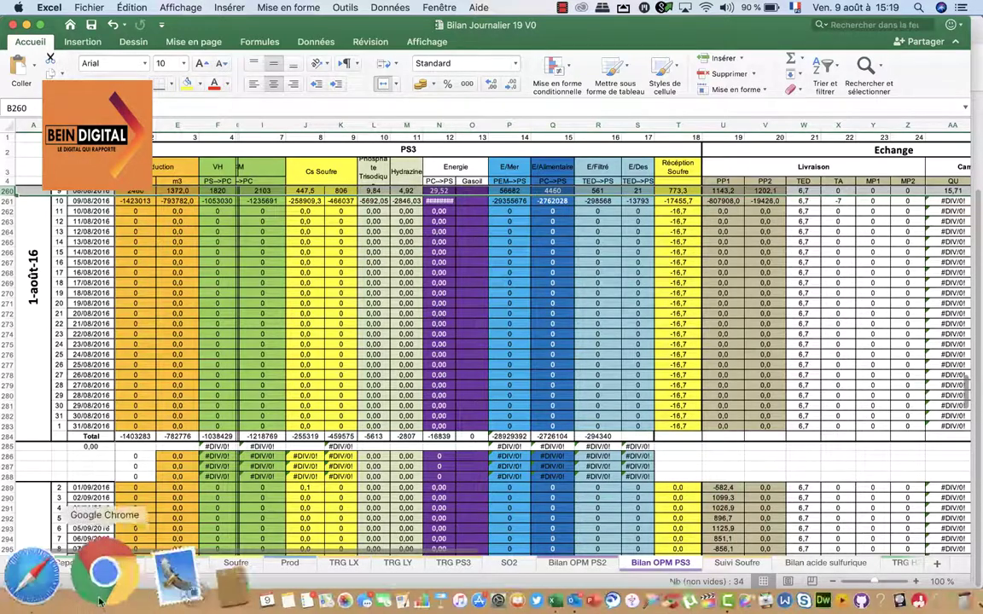
left_click(145, 574)
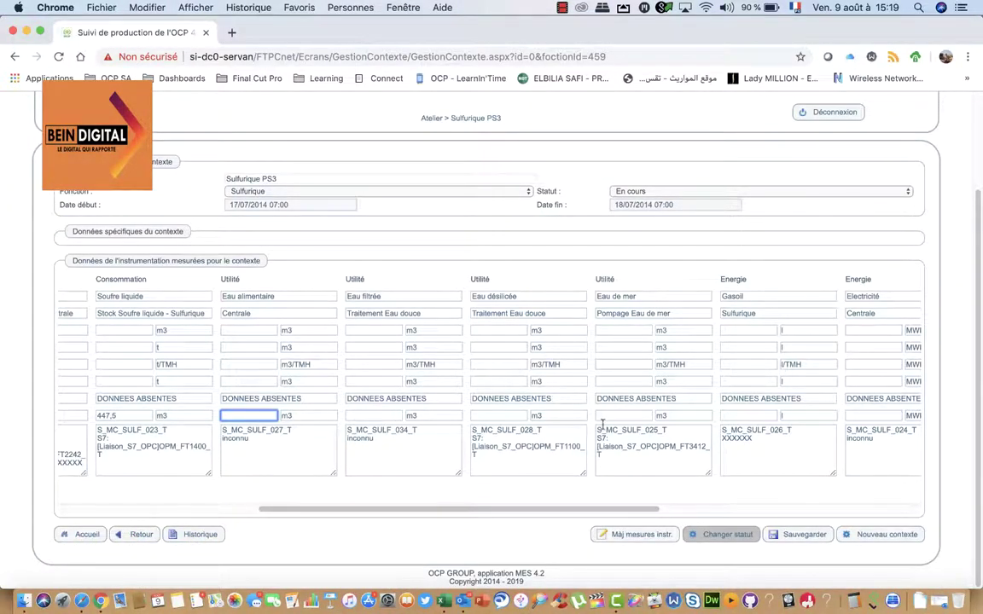
Force Eau alimentaire 4460, Eau filtrée 561 and Eau de mer 56682 m3, checking the workbook
left_click(635, 417)
type("56682")
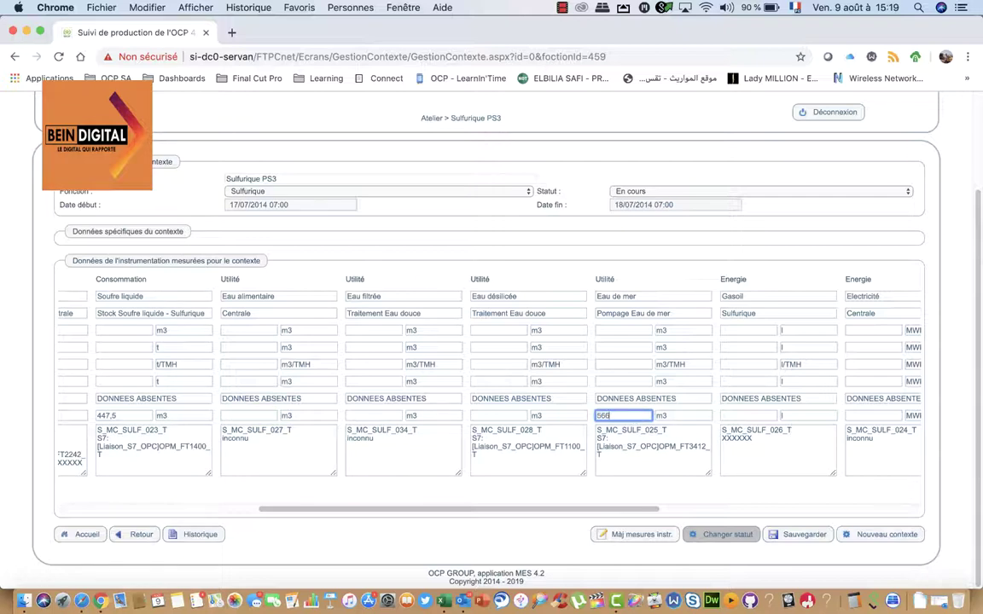
left_click(247, 418)
left_click(433, 573)
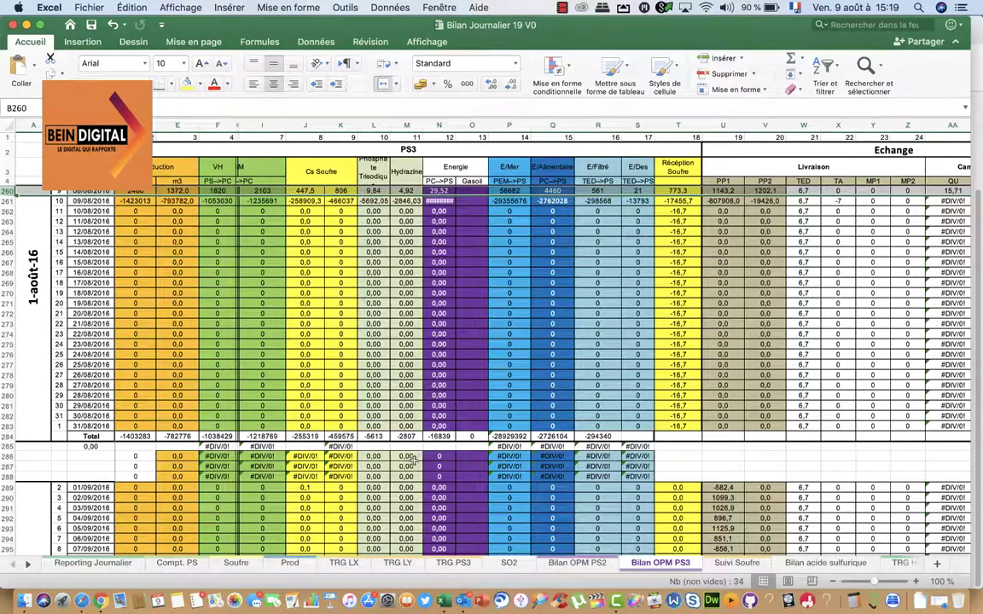
left_click(103, 604)
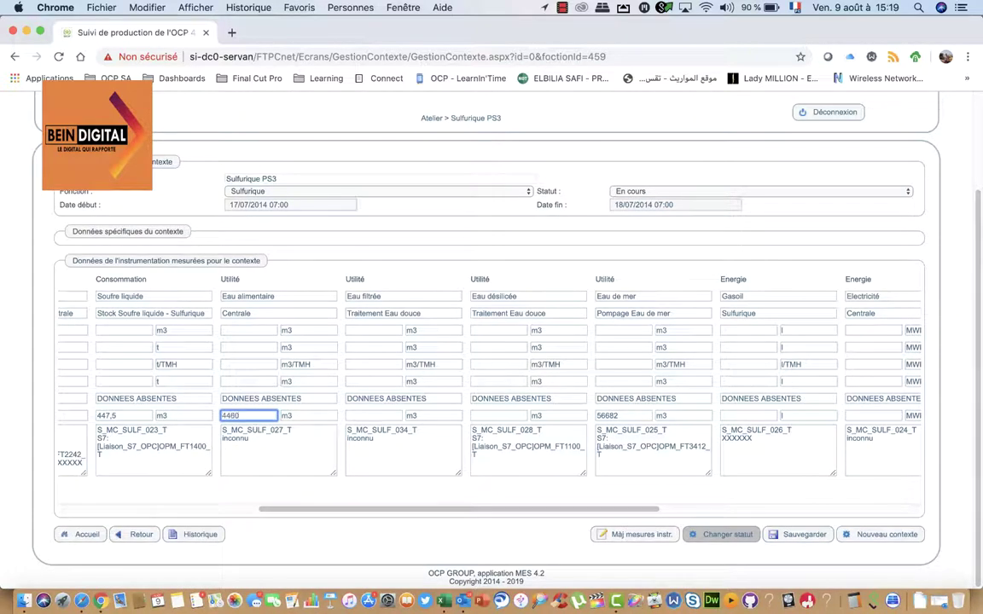
left_click(365, 416)
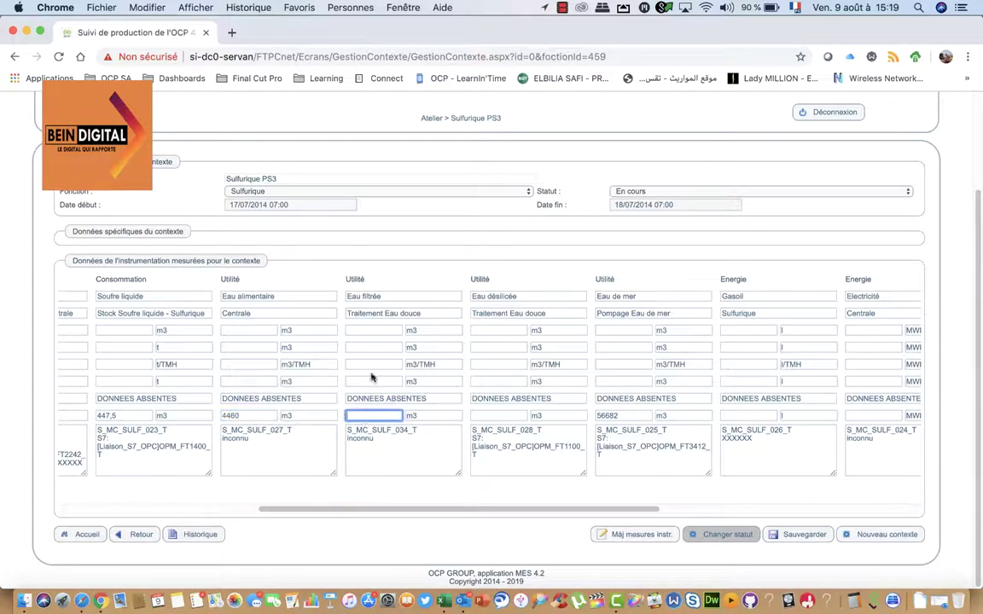
left_click(427, 574)
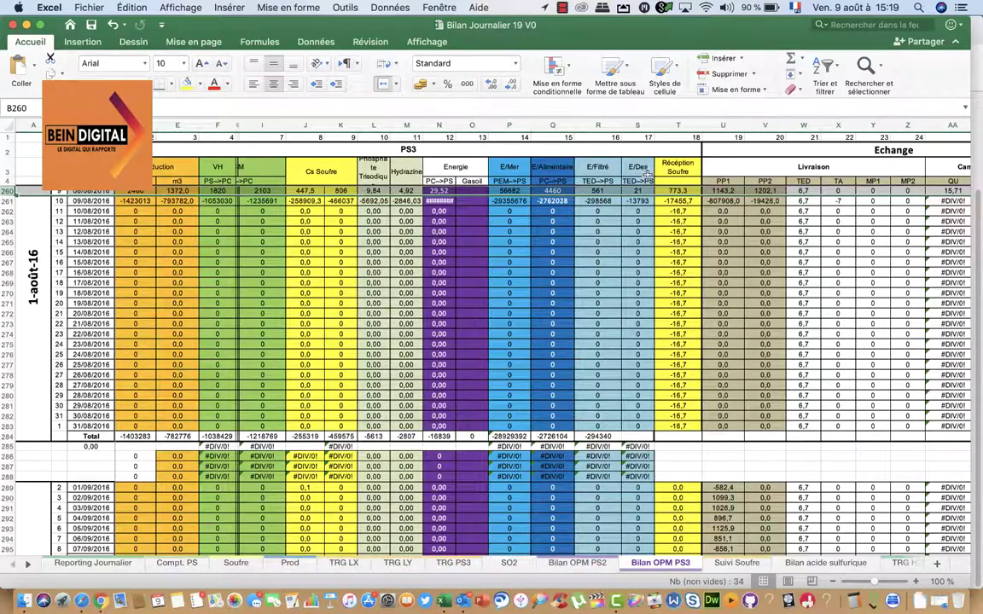
left_click(120, 565)
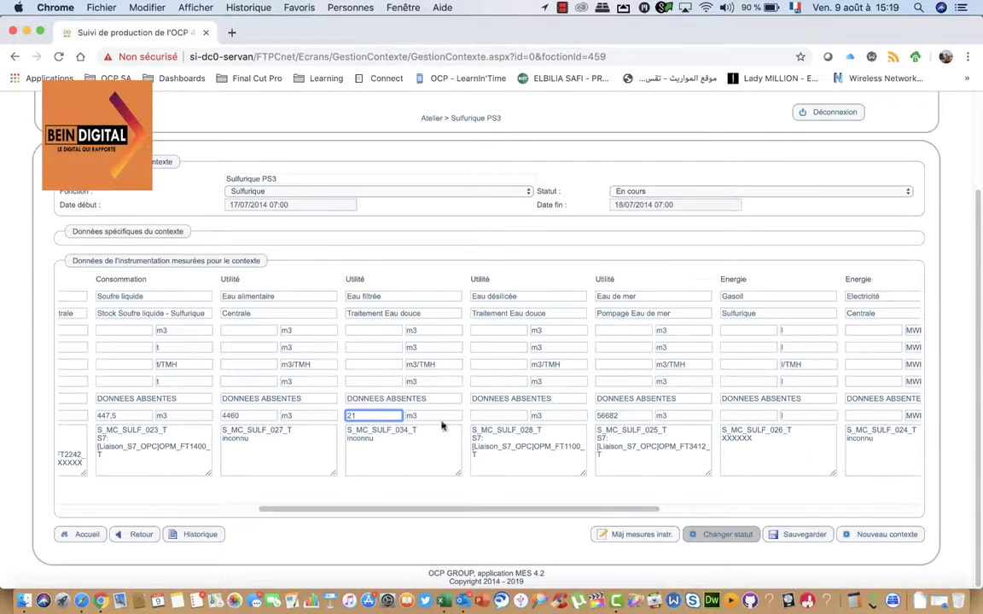
left_click(503, 417)
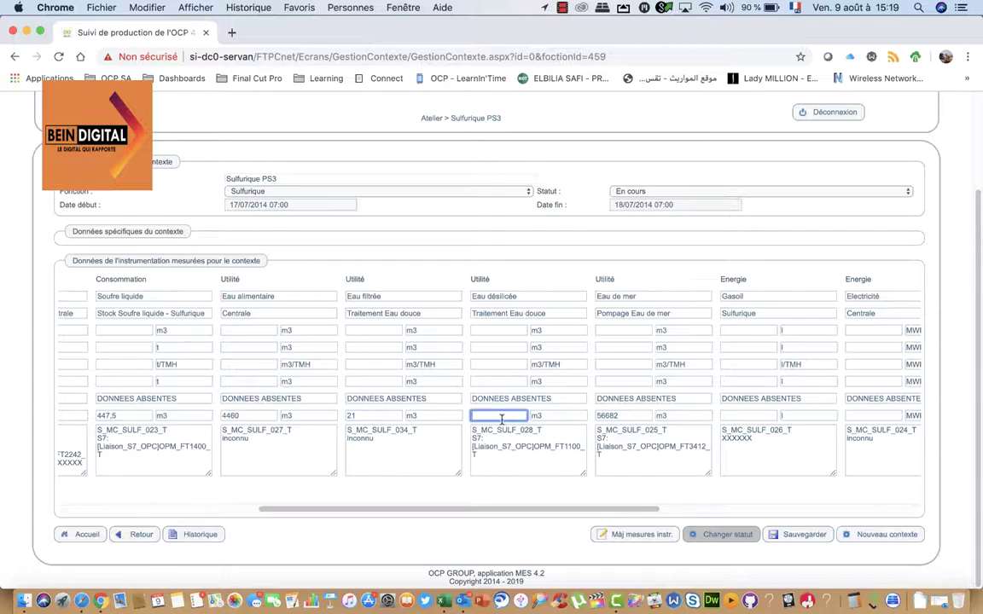
left_click(443, 597)
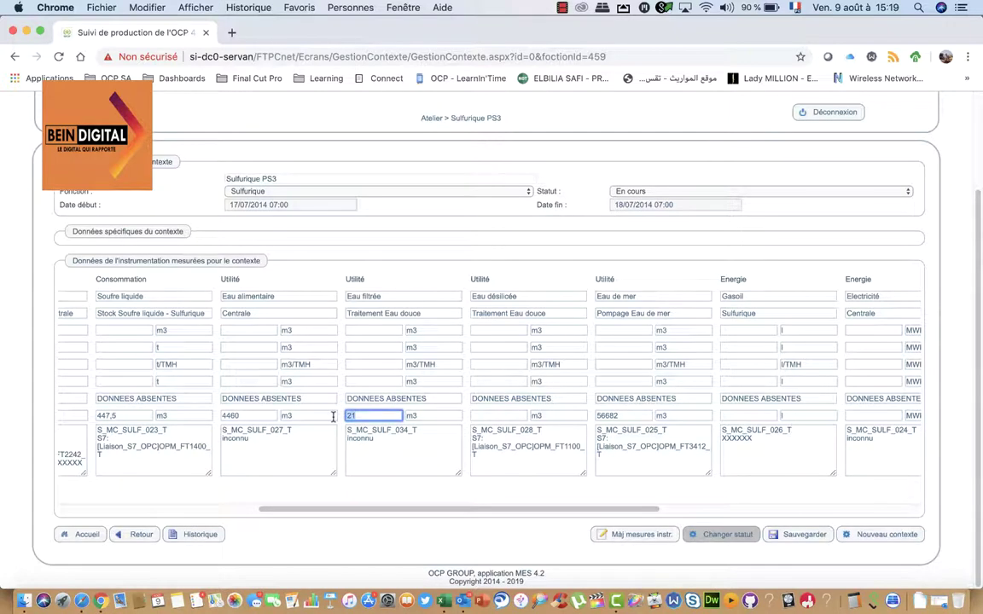
left_click(490, 416)
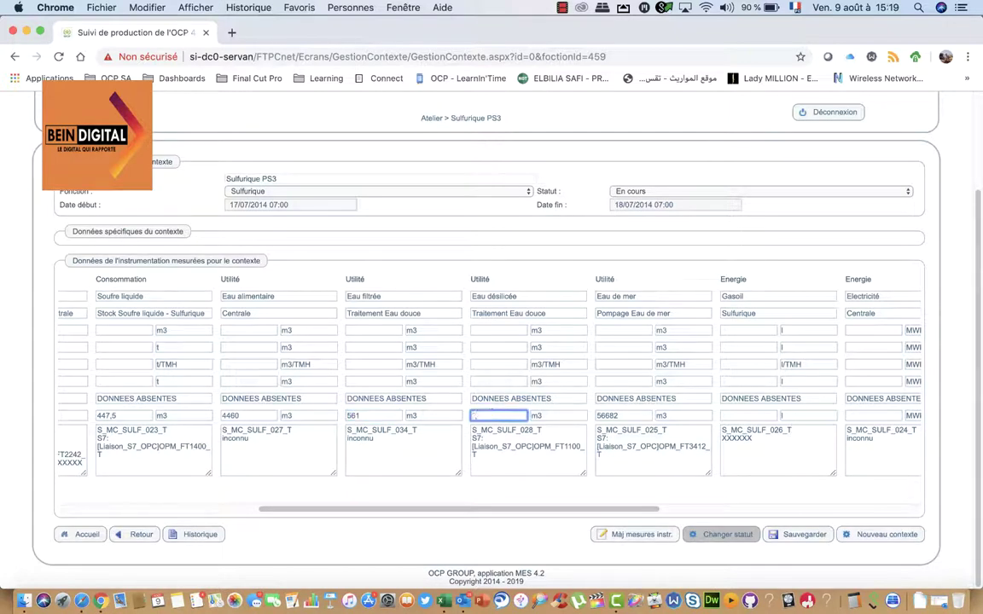
type("21")
Force Electricité to 29,56 MWH after checking the Bilan workbook
left_click_drag(510, 510, 722, 511)
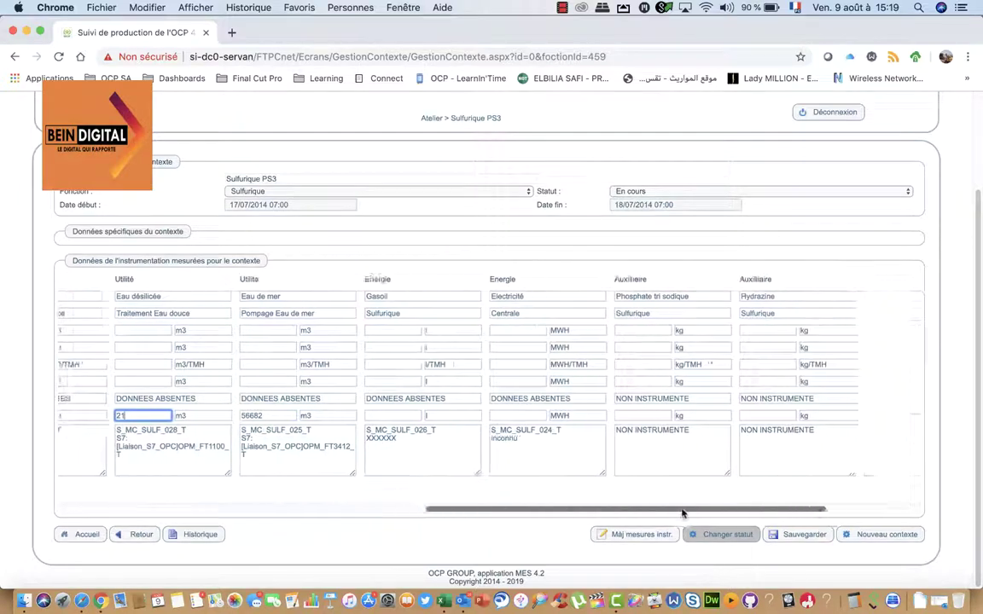
left_click(285, 416)
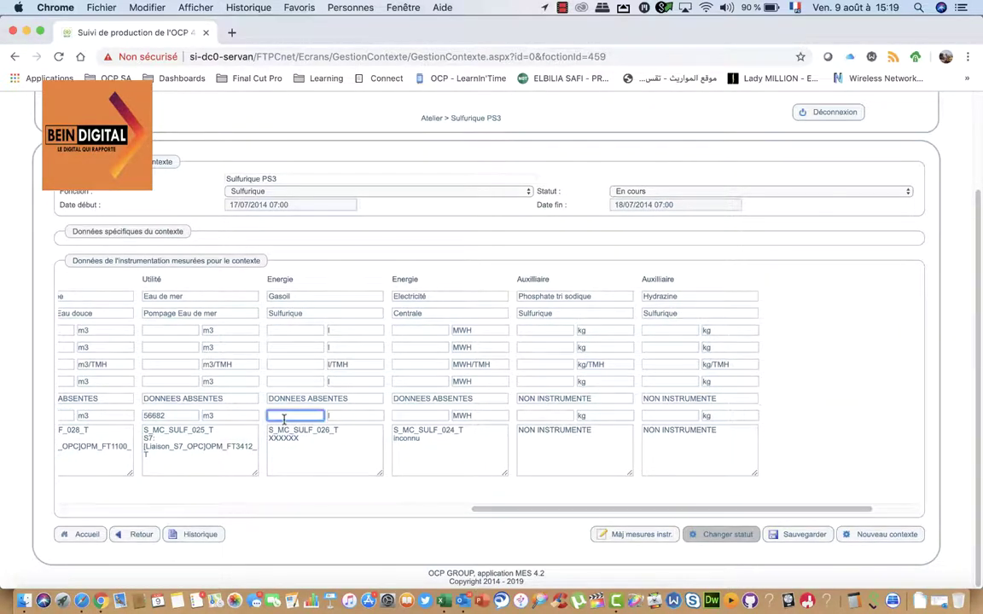
type("0")
key("Tab")
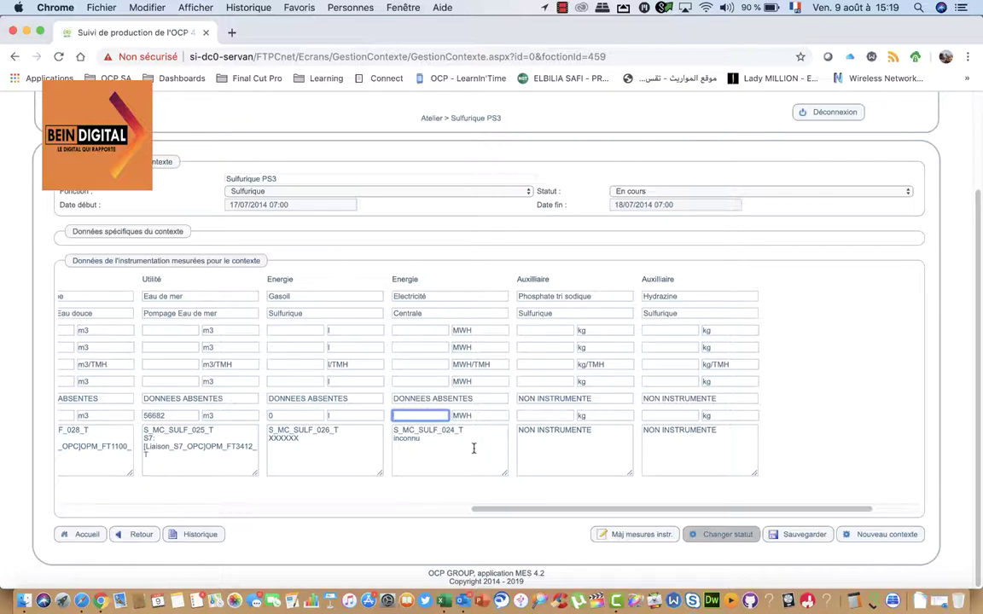
left_click(433, 574)
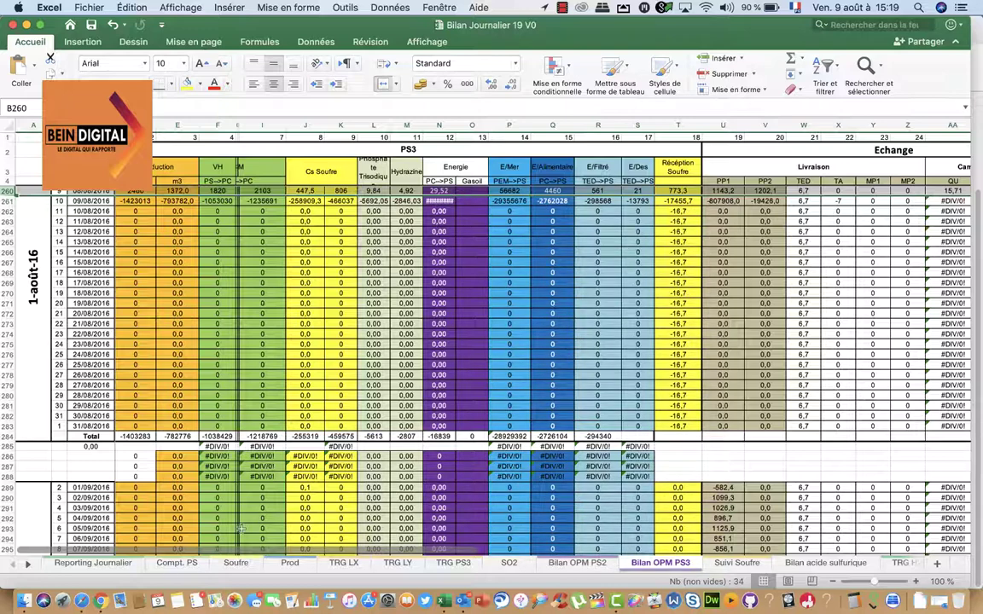
left_click(84, 570)
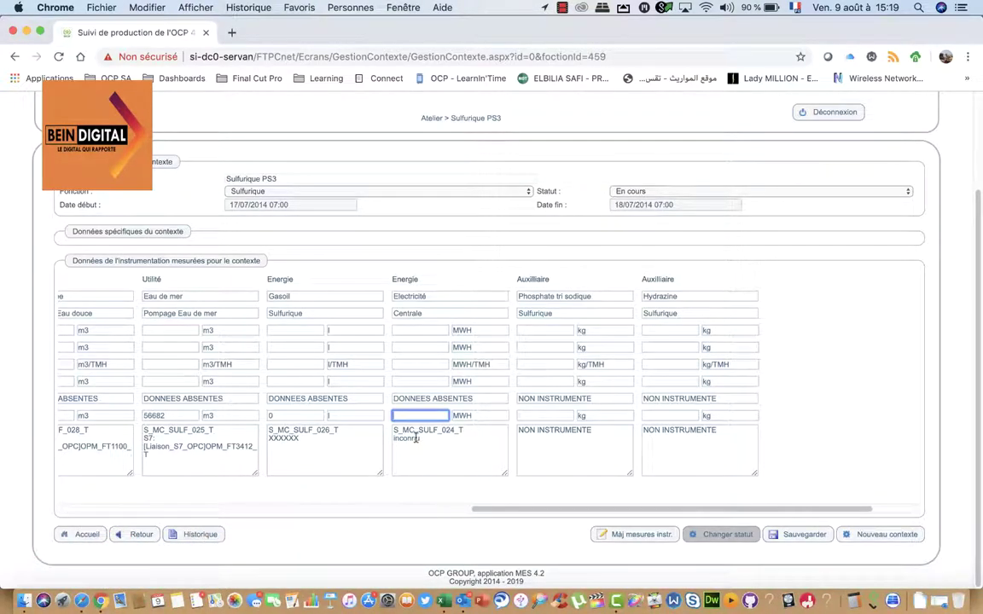
type("29,56")
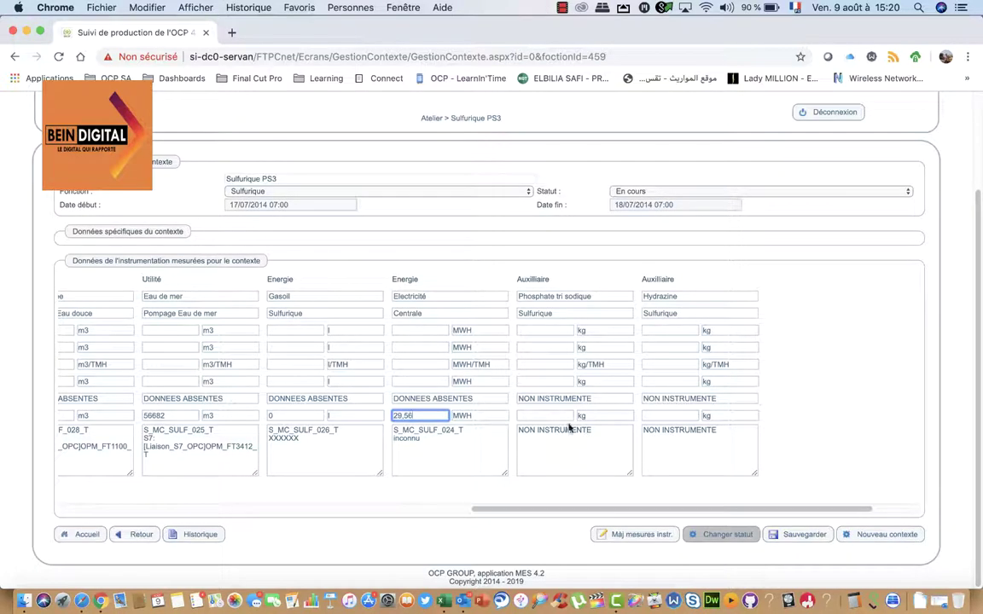
Force 9,82 kg trisodium phosphate and 4,96 kg hydrazine, then save the context
left_click(546, 416)
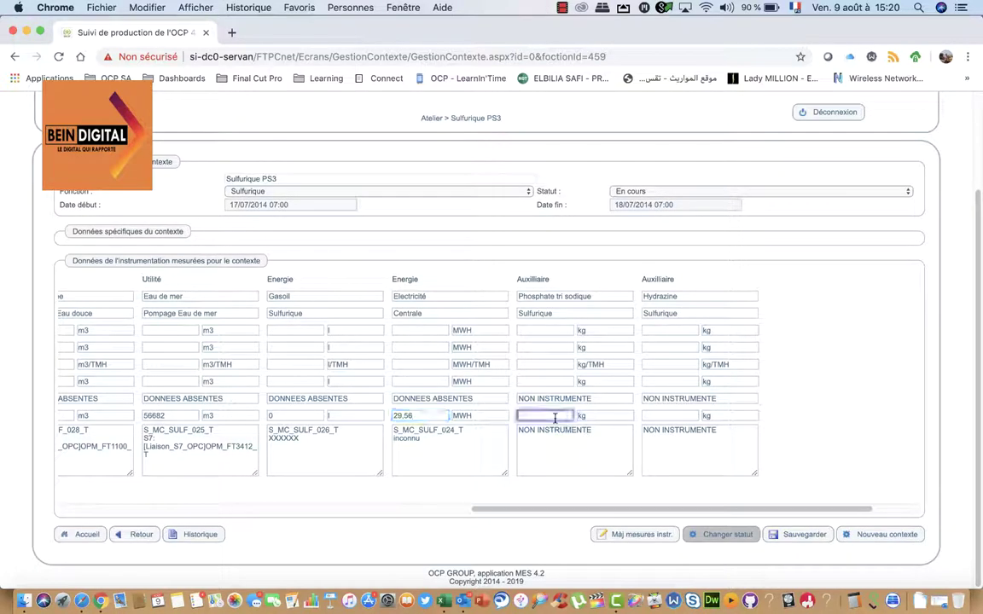
left_click(445, 593)
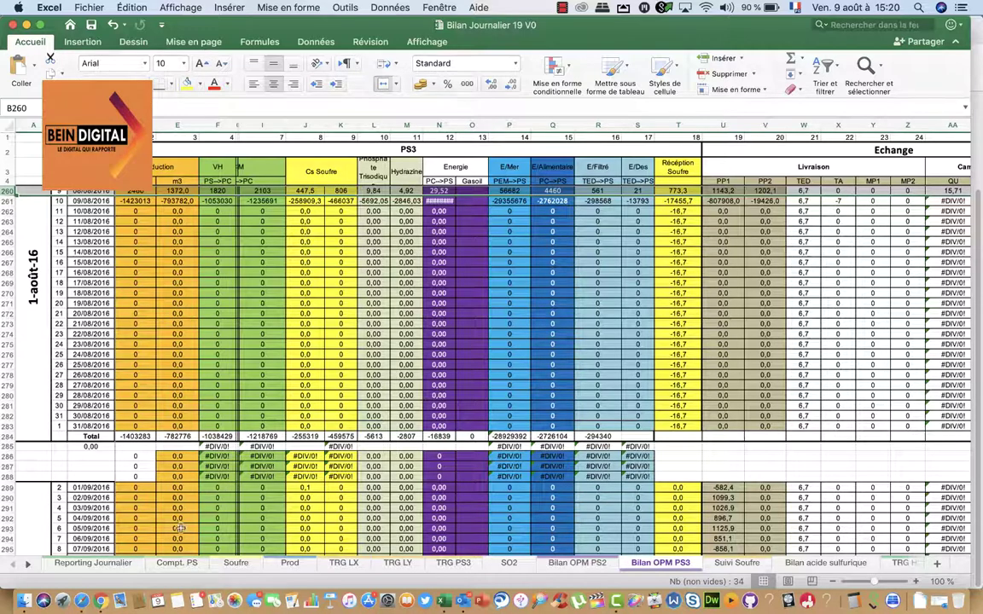
left_click(100, 601)
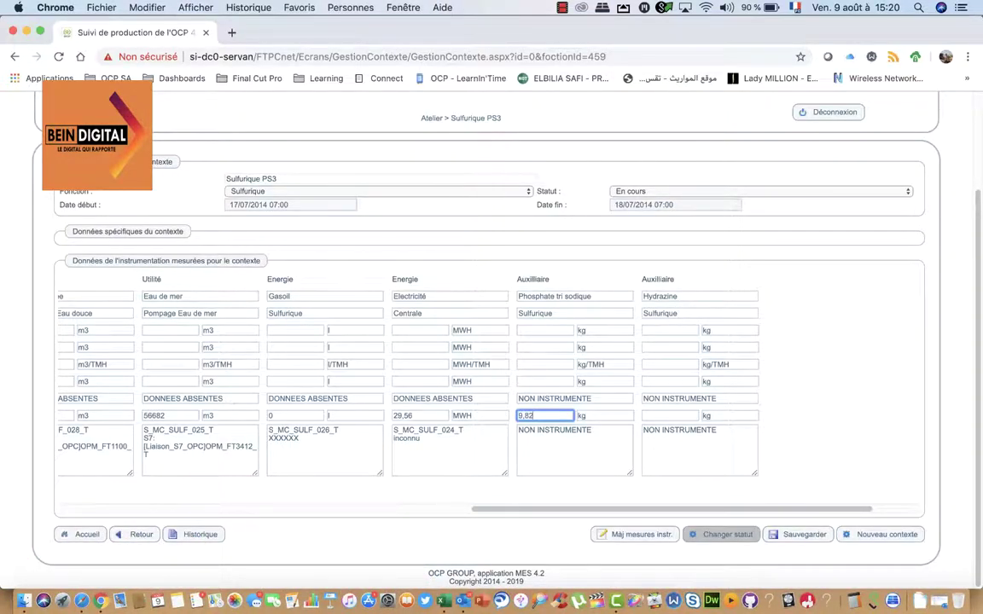
left_click(663, 416)
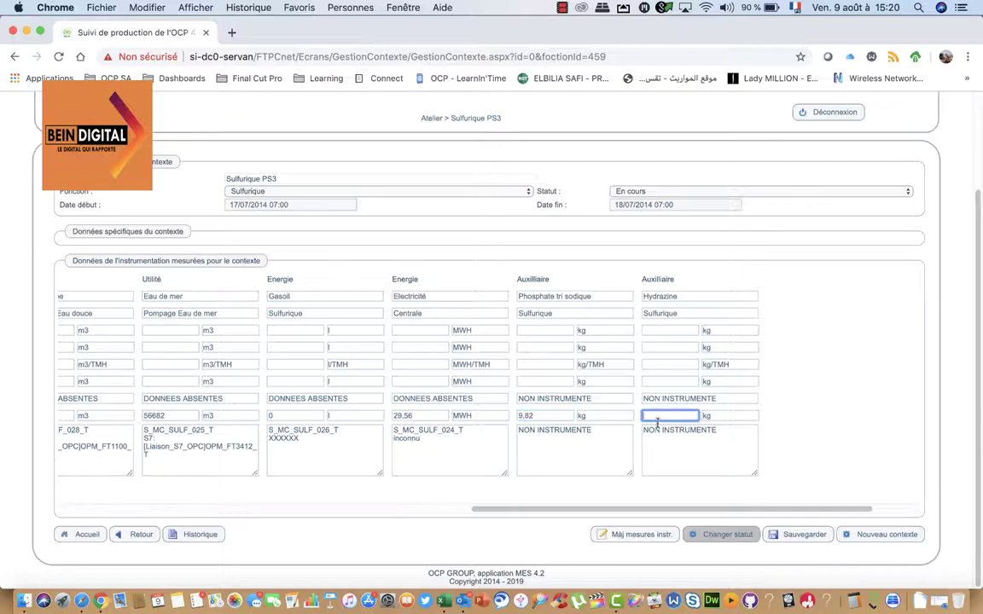
left_click(461, 597)
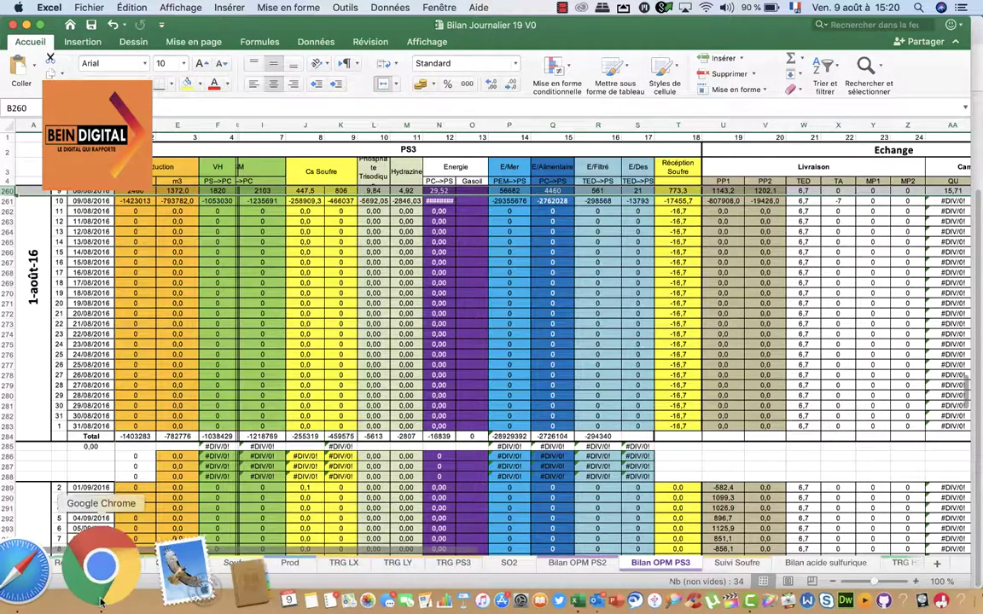
left_click(99, 568)
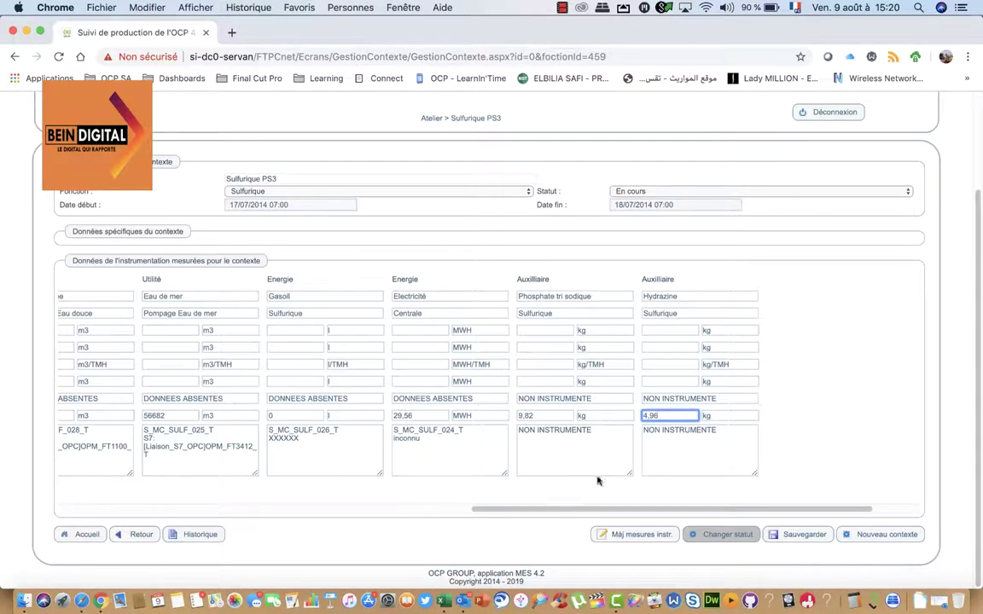
left_click(806, 534)
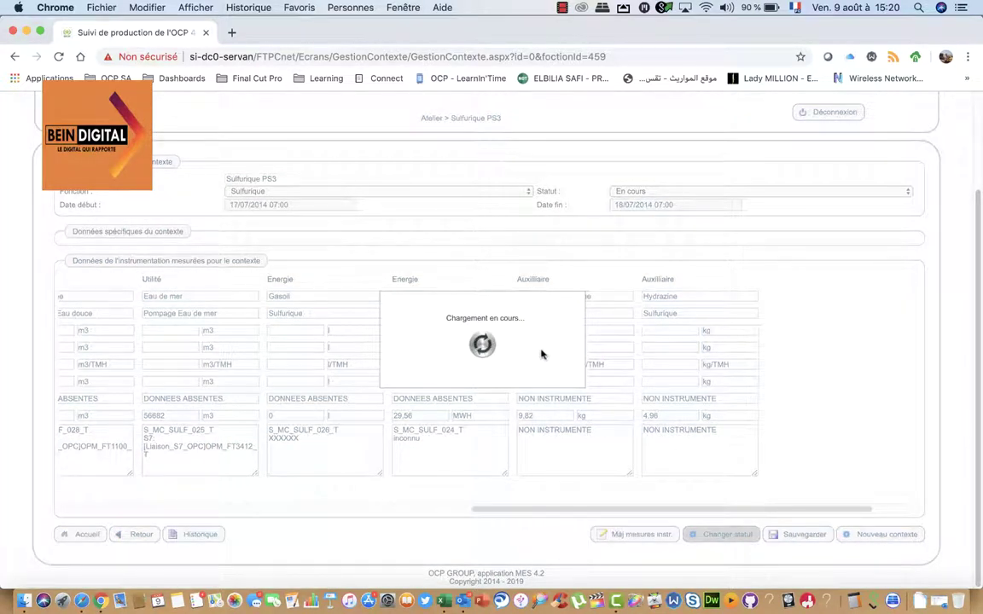
Wait for the save to finish and check the context and instrumentation success messages
left_click_drag(518, 351, 417, 310)
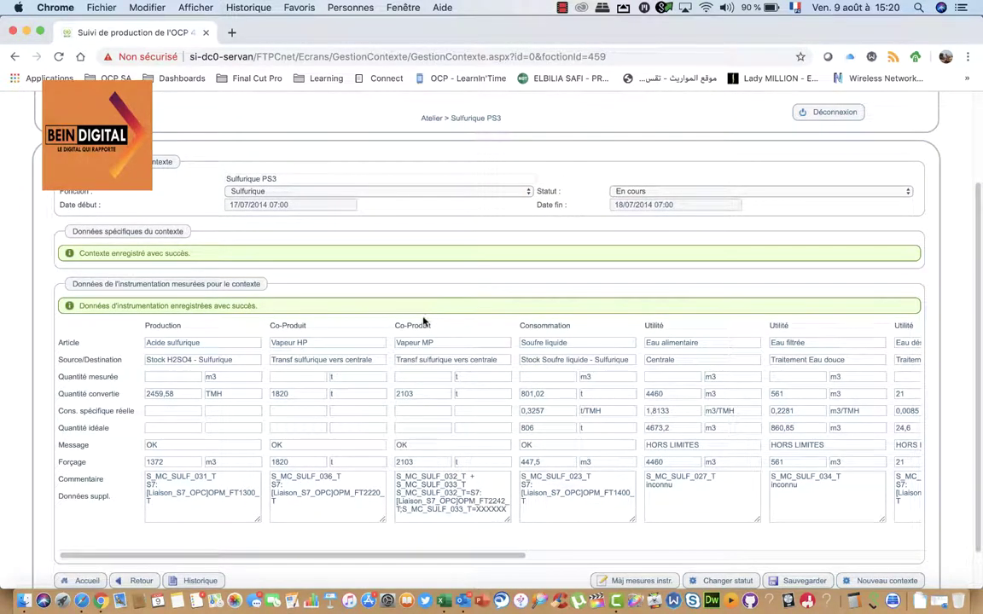
scroll(506, 331, "down", 2)
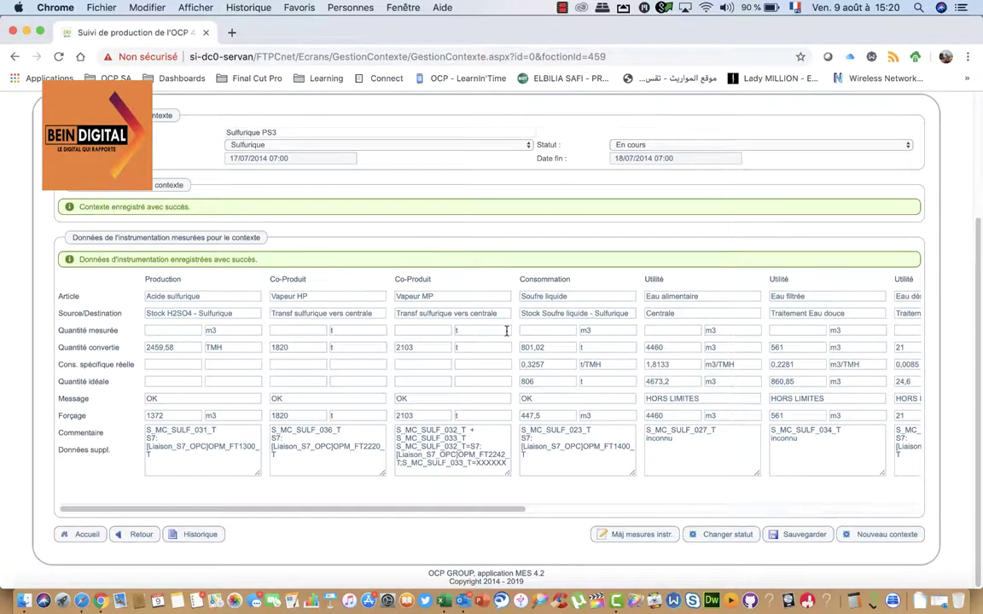
Change the Sulfurique PS3 context status to Valide and confirm
left_click(727, 534)
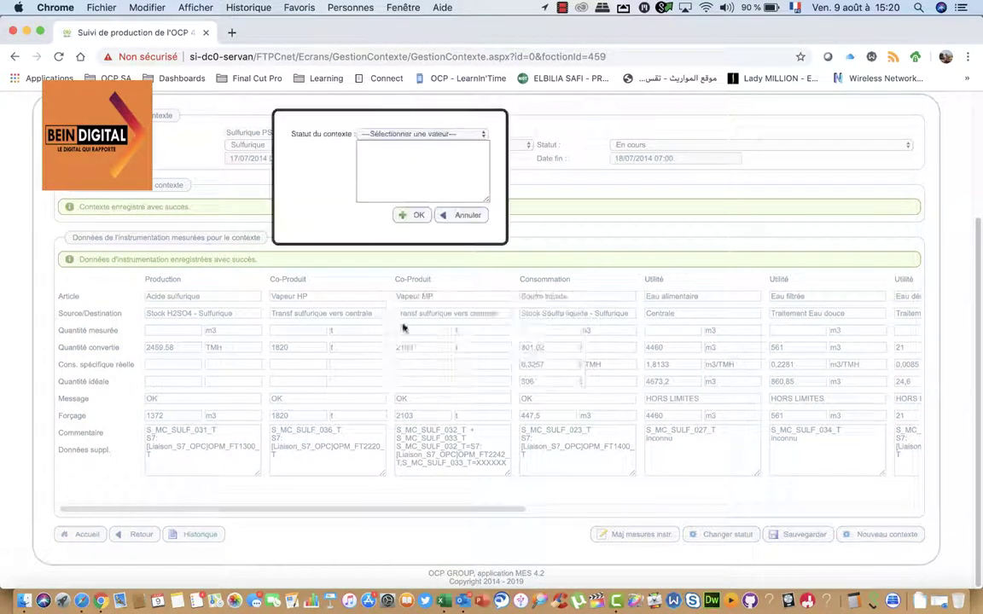
left_click(392, 134)
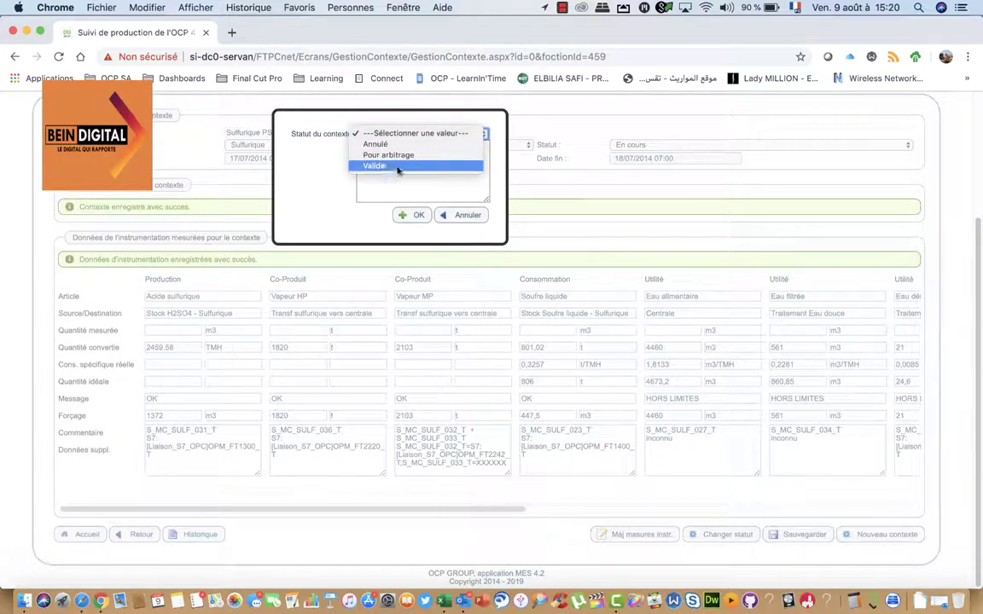
left_click(367, 158)
left_click(412, 215)
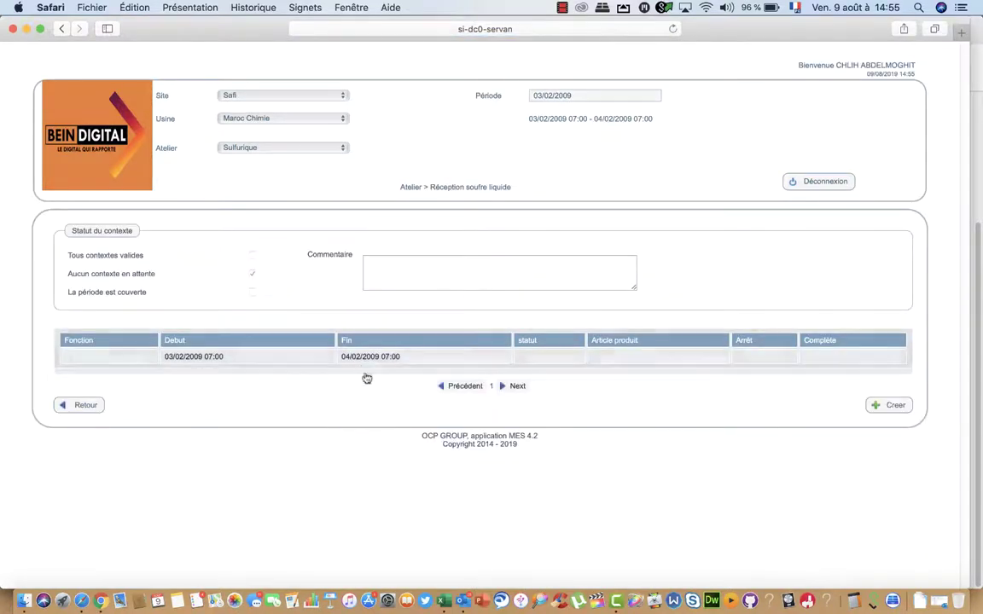
Create a Réception soufre liquide context with article Soufre liquide and source Recept MP1 vers sulfurique
left_click(360, 358)
left_click(384, 255)
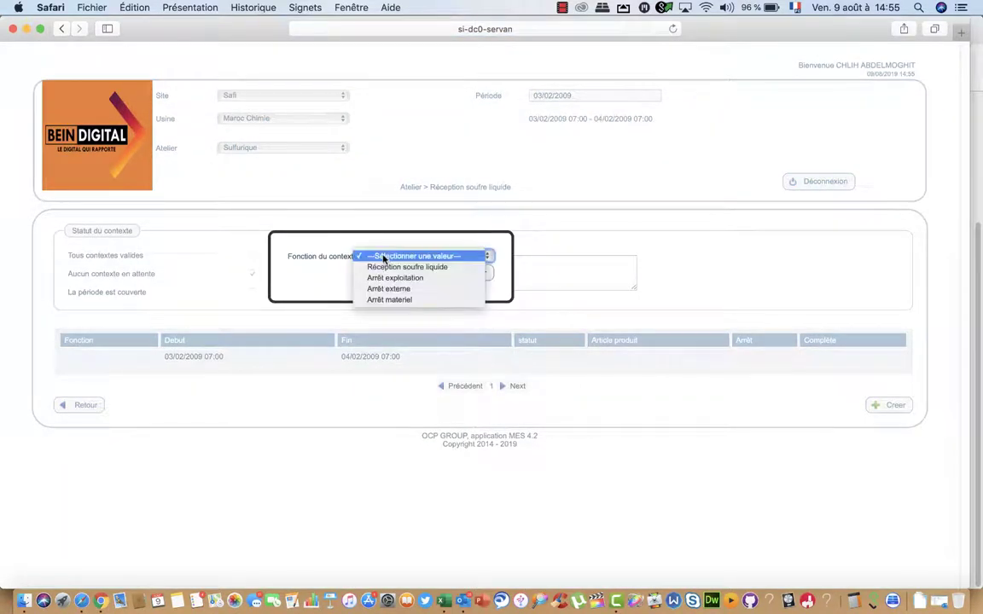
left_click(384, 270)
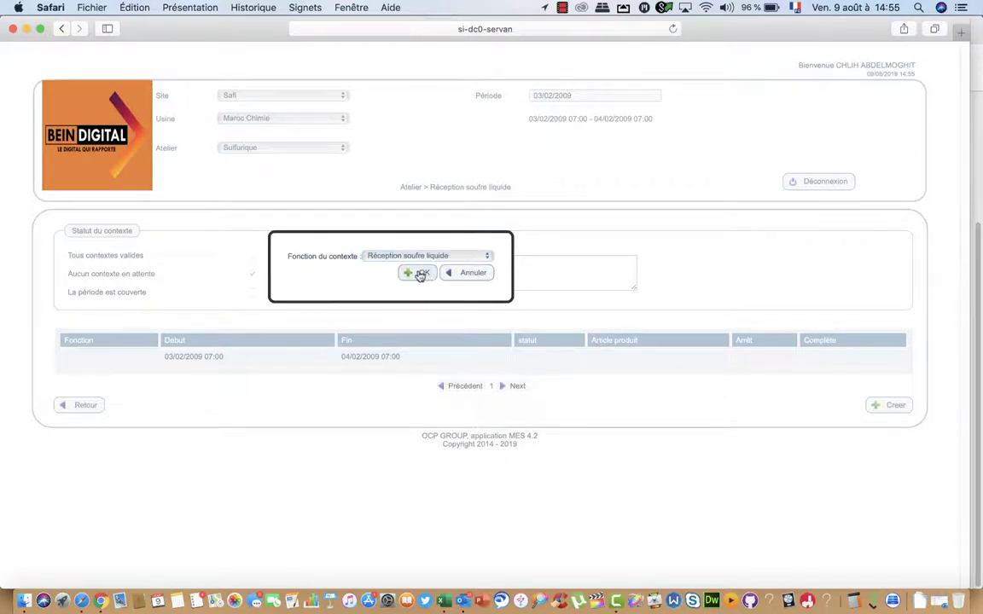
left_click(420, 275)
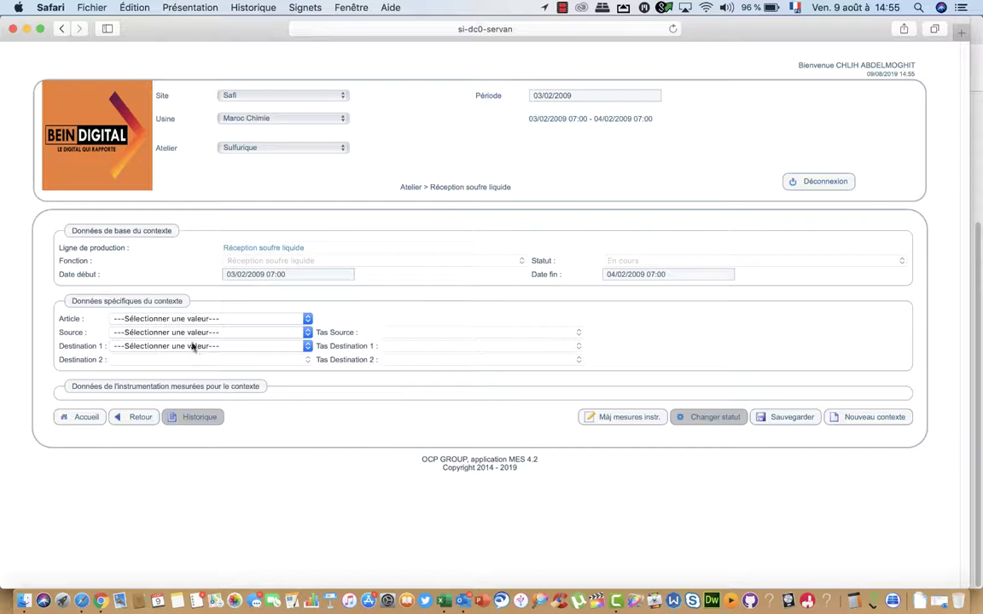
left_click(186, 319)
left_click(158, 332)
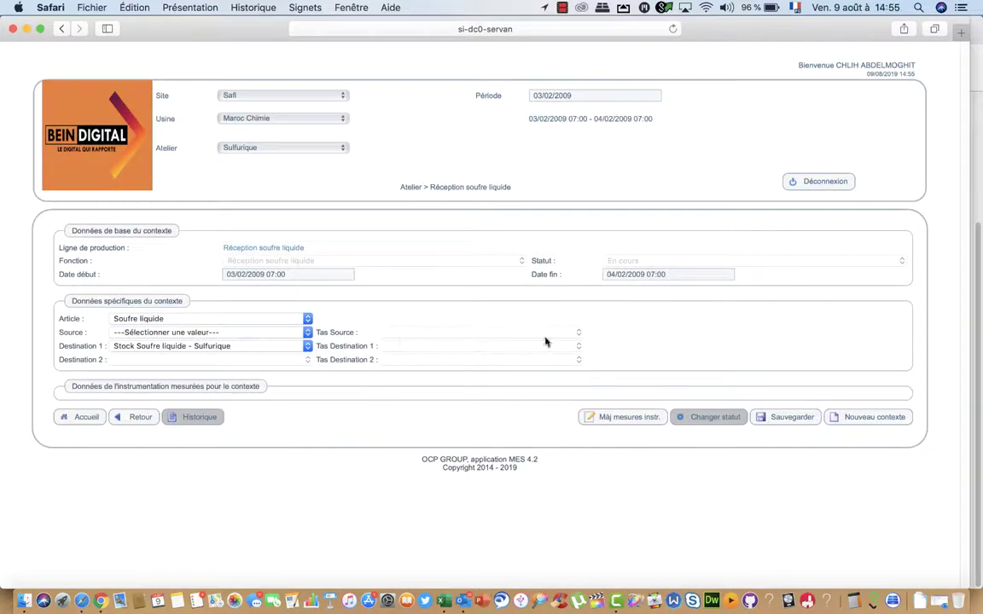
left_click(228, 333)
left_click(188, 346)
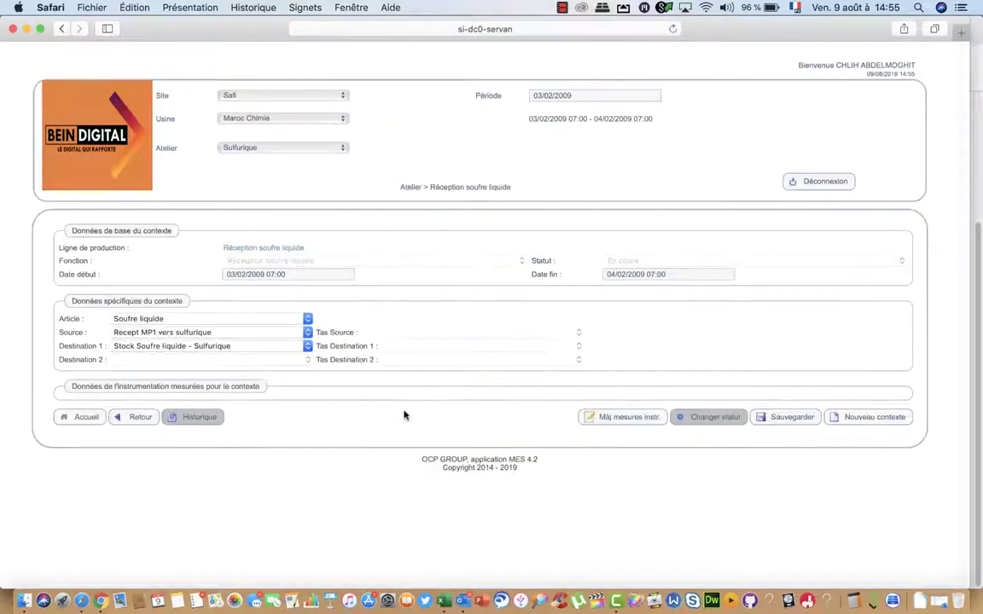
Save the new context and scroll to the confirmation messages
left_click(786, 425)
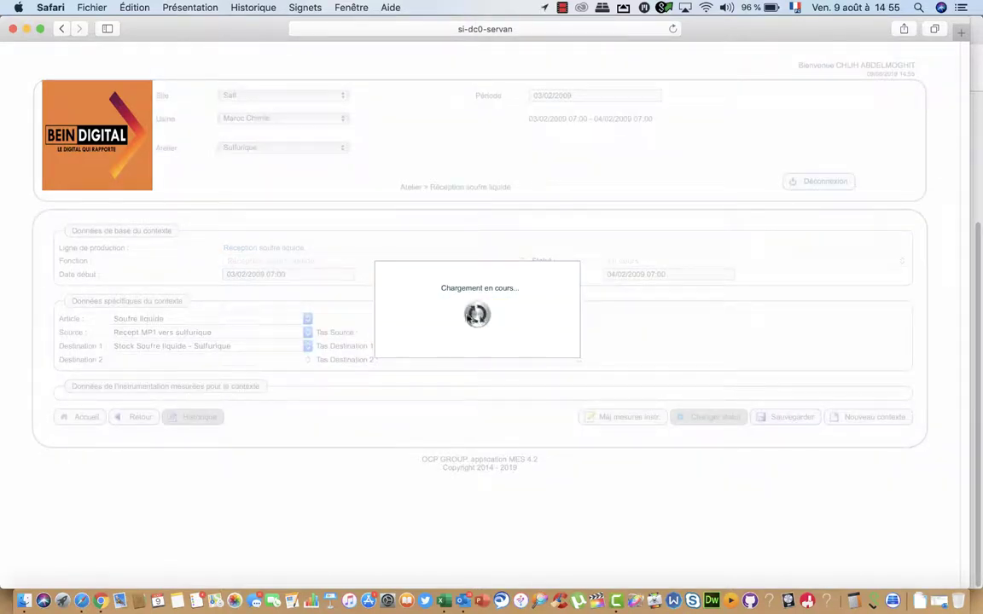
mouse_move(490, 316)
left_mouse_down()
mouse_move(440, 286)
mouse_move(513, 329)
left_mouse_up()
left_click(439, 288)
left_click(549, 338)
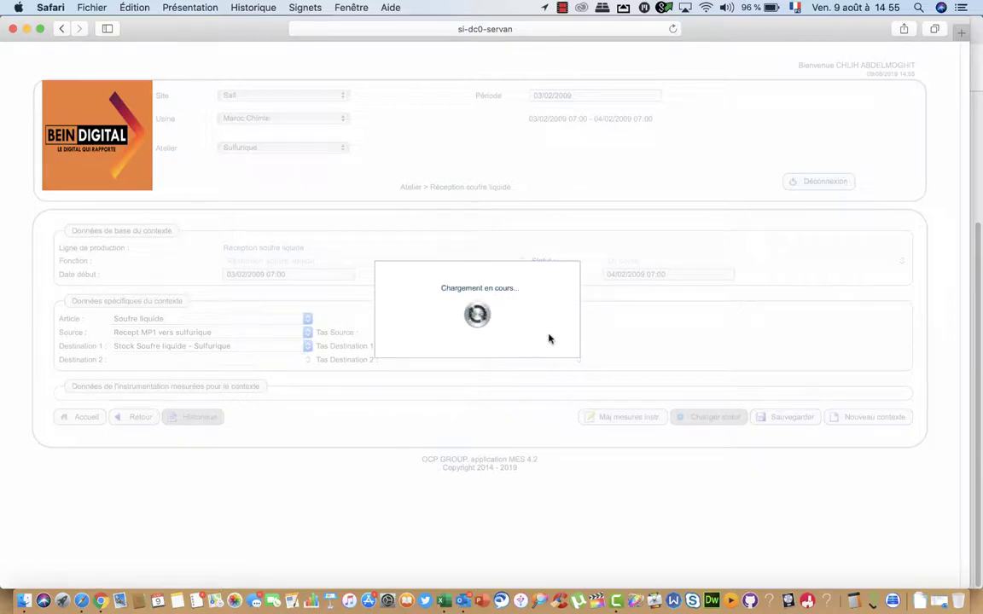
left_click_drag(430, 314, 437, 292)
left_click(437, 293)
left_click_drag(495, 320, 410, 292)
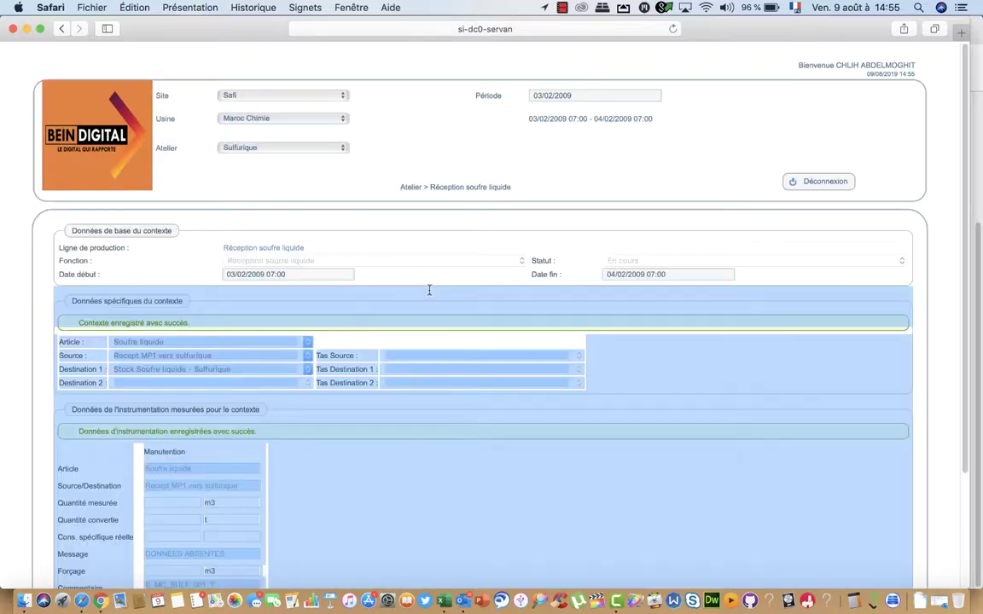
scroll(401, 443, "down", 4)
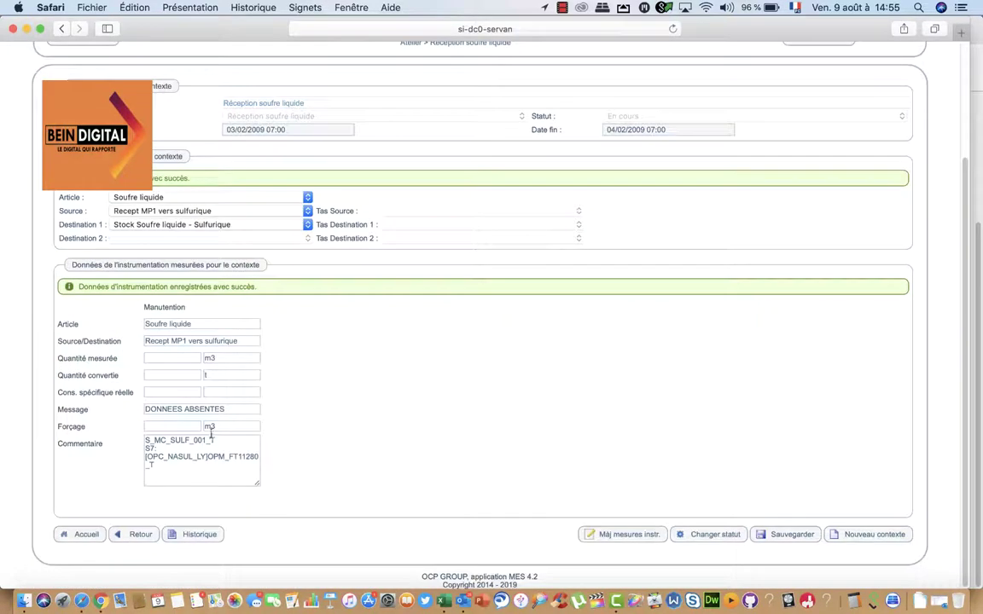
Force the liquid sulphur Manutention quantity to 6,7 m3 and save the context
left_click(171, 426)
type("00")
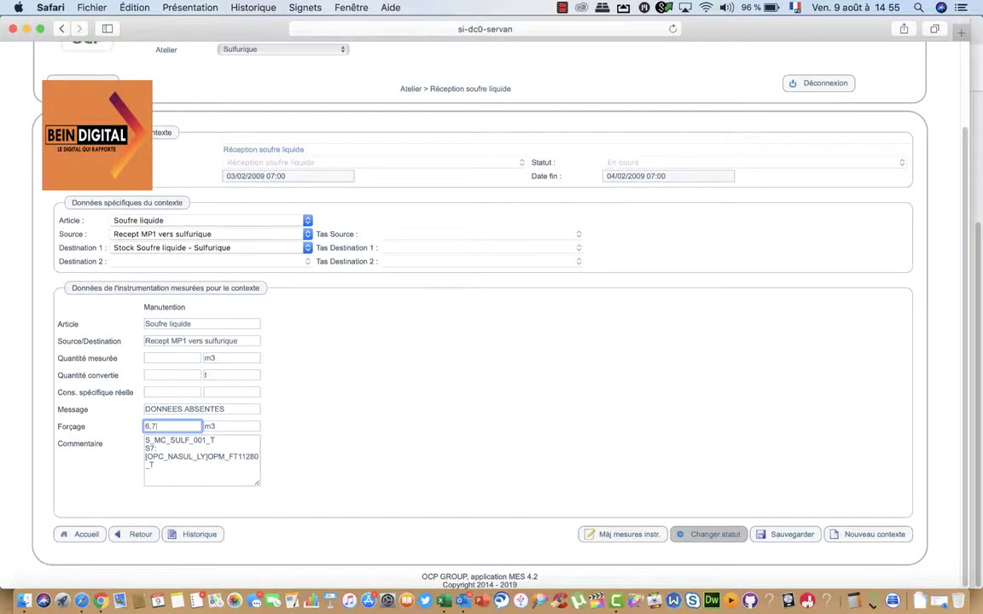
left_click(415, 440)
left_click(786, 536)
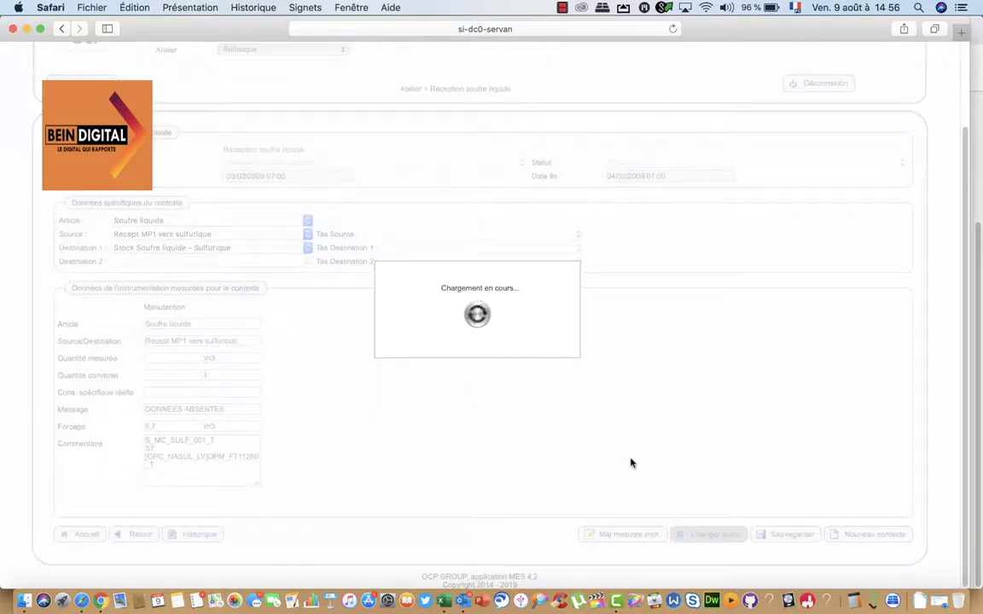
left_click_drag(531, 335, 397, 273)
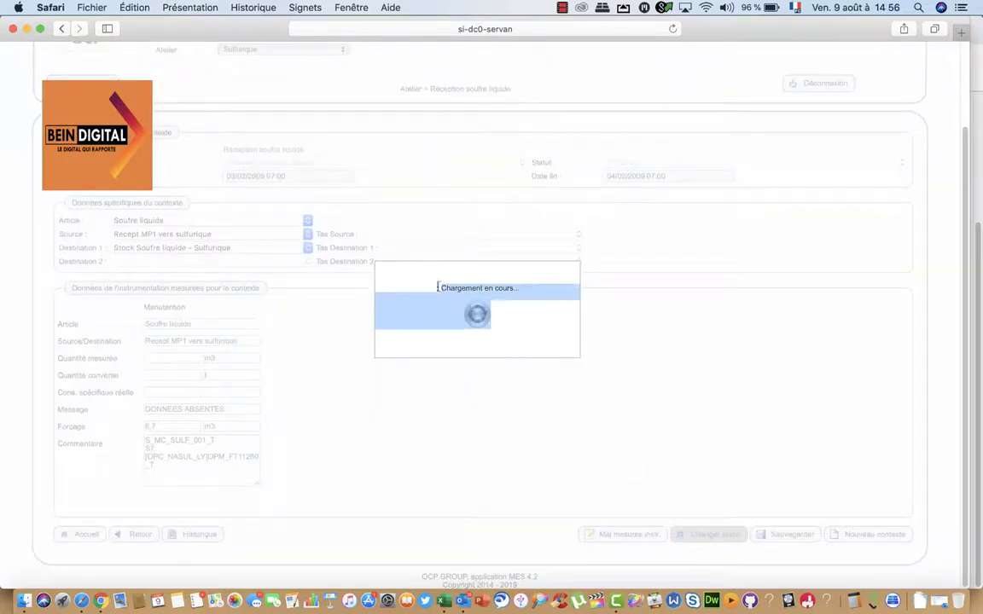
left_click(521, 330)
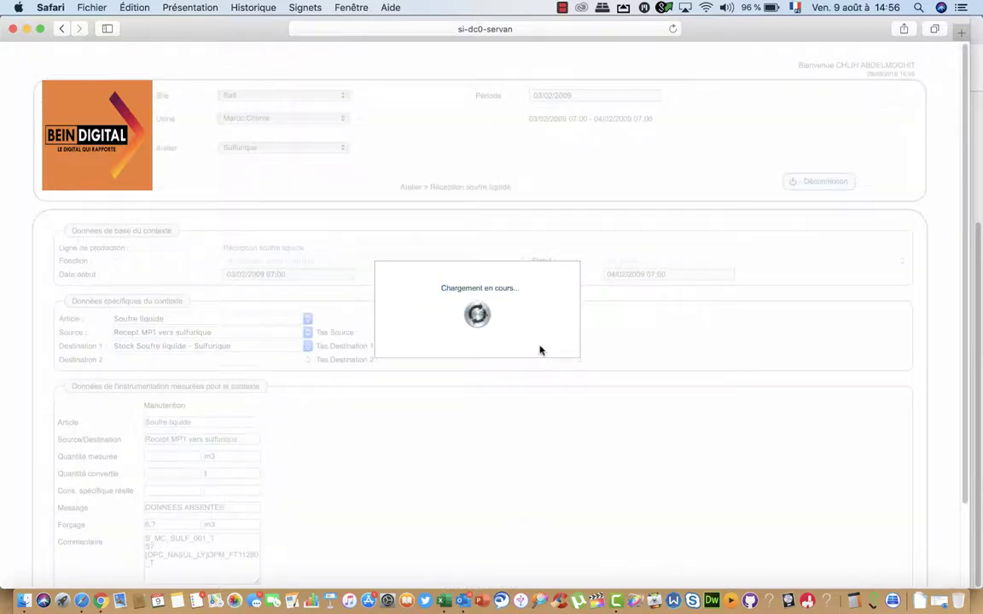
left_click_drag(539, 350, 412, 285)
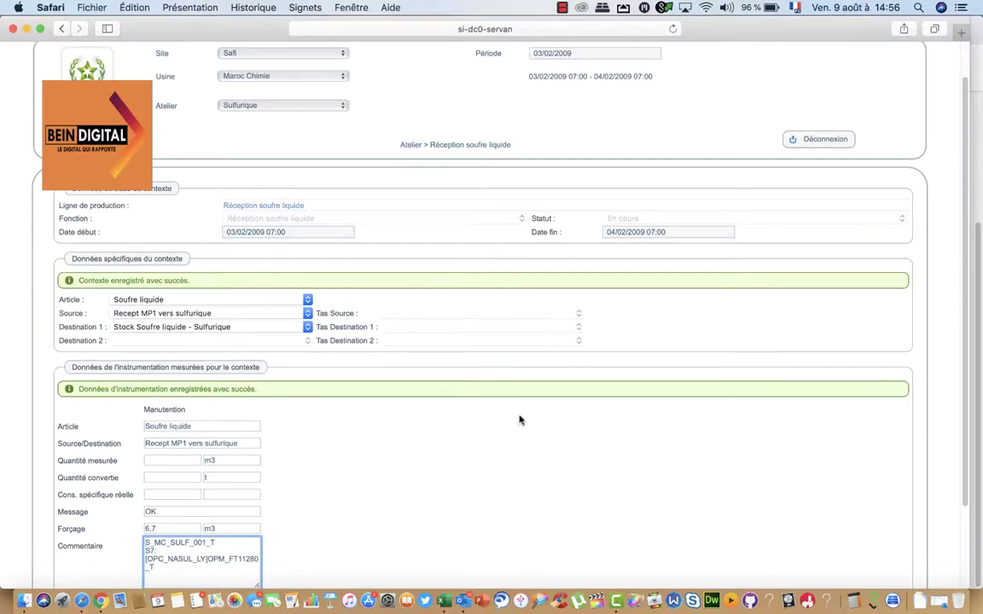
scroll(520, 419, "down", 3)
left_click(711, 538)
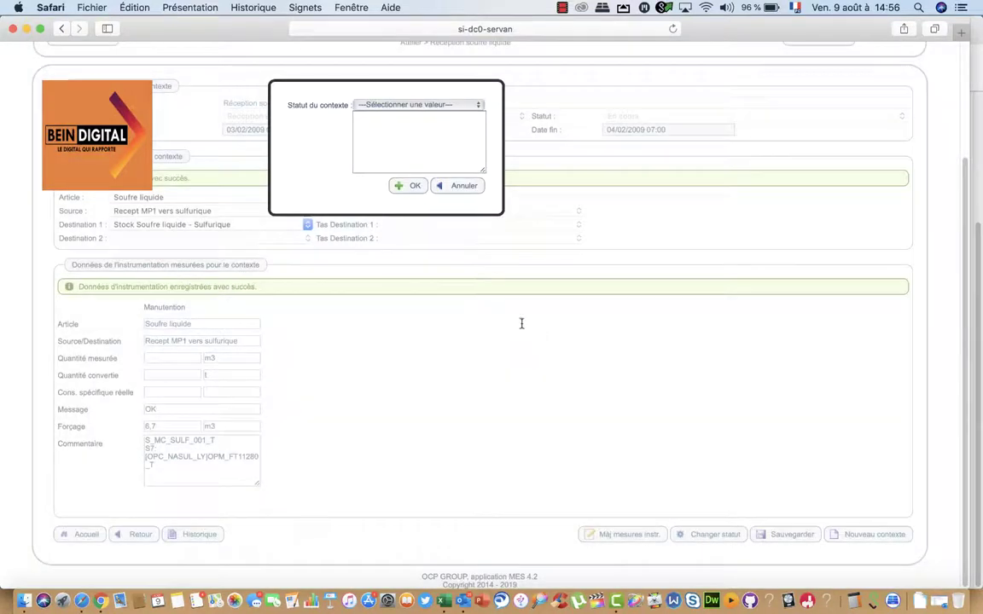
left_click(392, 104)
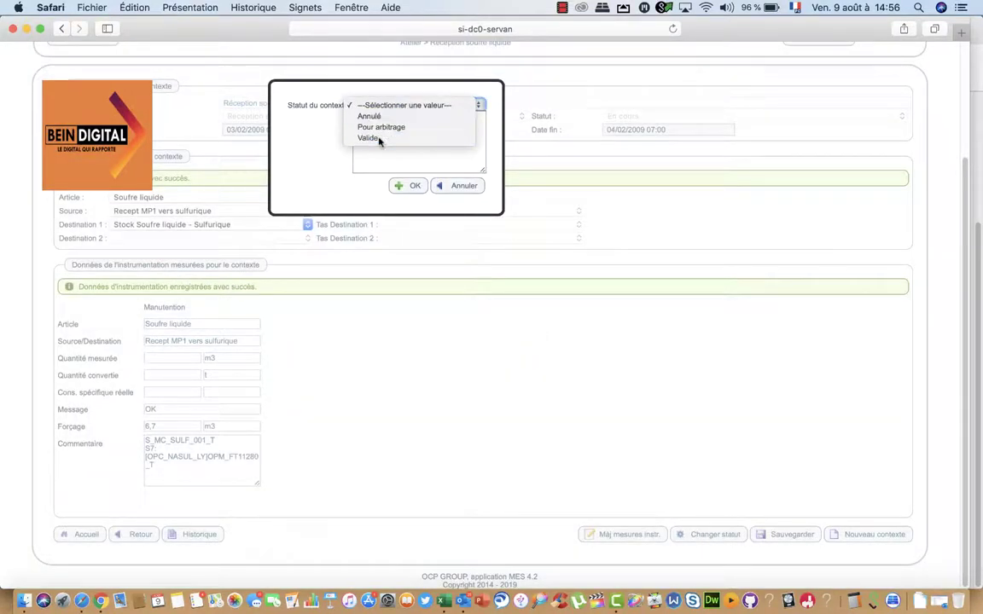
left_click(367, 139)
left_click(409, 186)
left_click(546, 119)
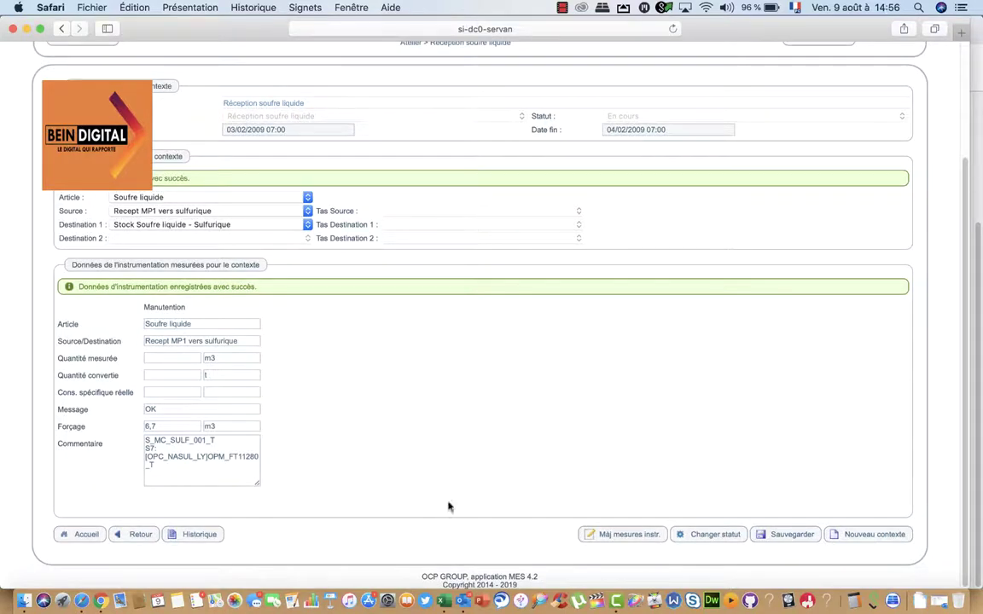
mouse_move(465, 533)
left_mouse_down()
mouse_move(565, 324)
mouse_move(761, 64)
left_mouse_up()
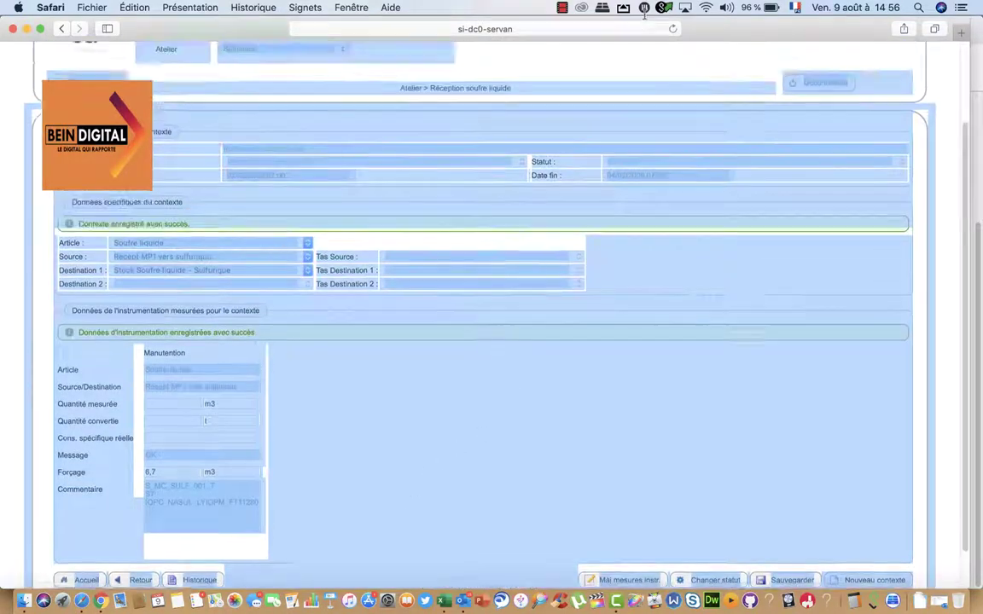
left_click(562, 8)
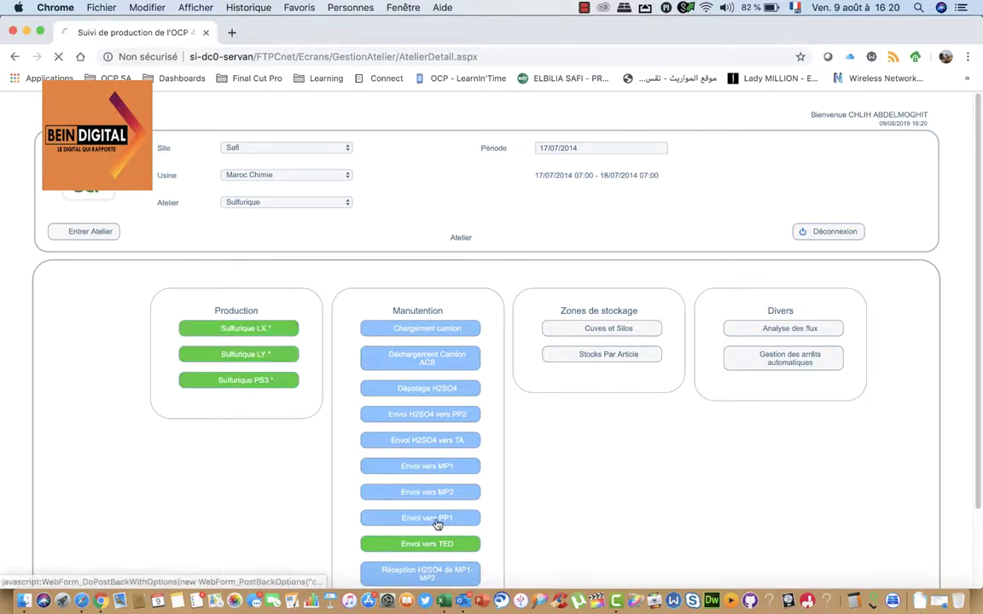
On the Envoi vers PP1 line, create an Envoi acide sulfurique context for 17/07/2014 and save it
left_click(436, 522)
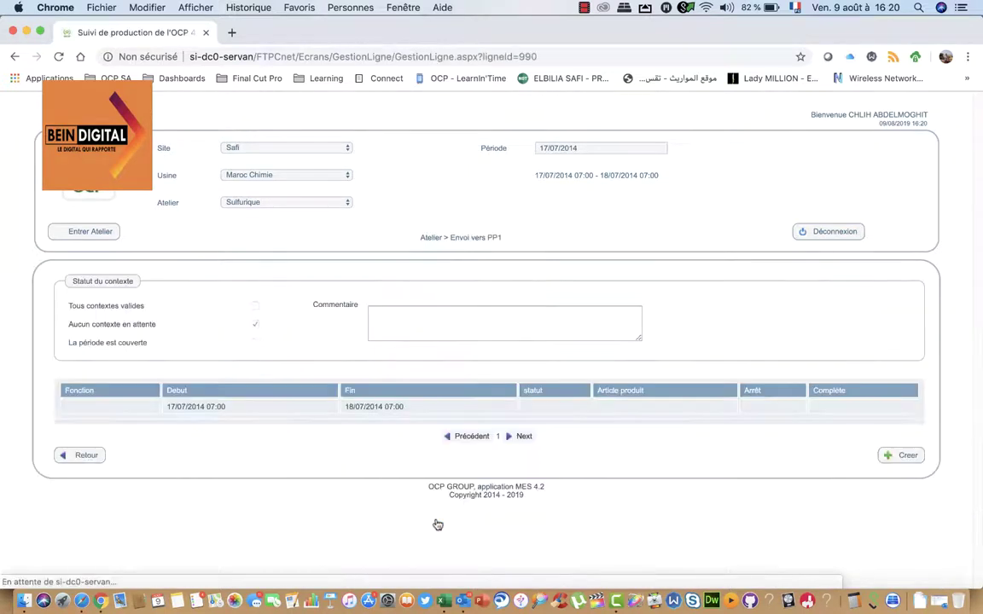
left_click(397, 409)
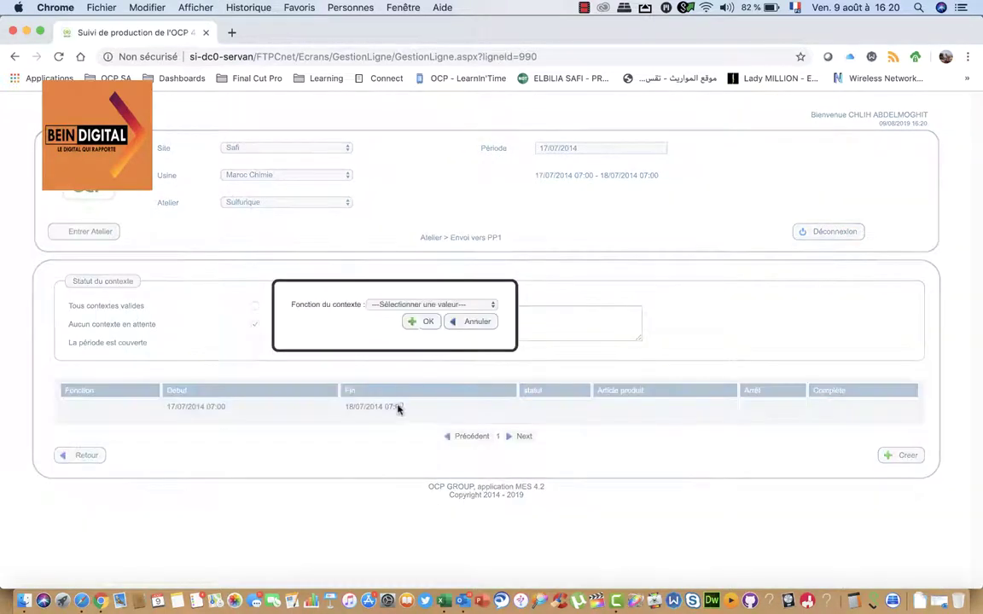
left_click(390, 306)
left_click(396, 314)
left_click(426, 322)
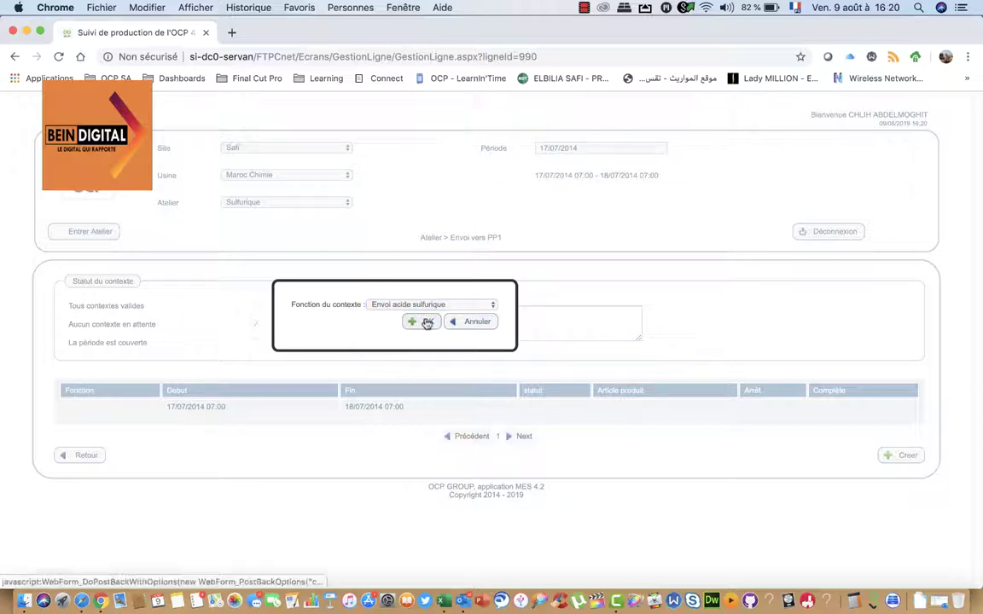
left_click(427, 322)
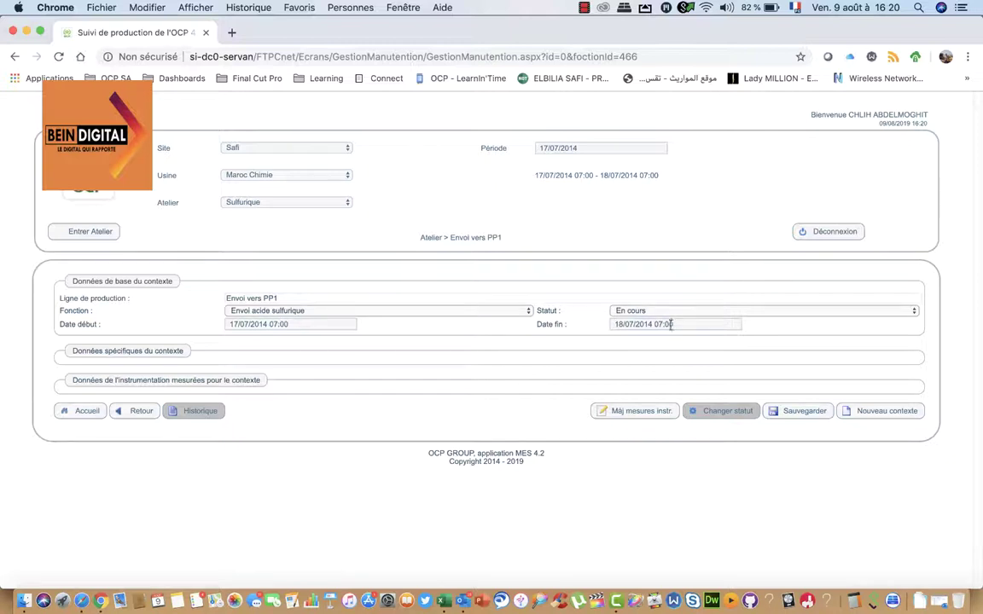
left_click(799, 412)
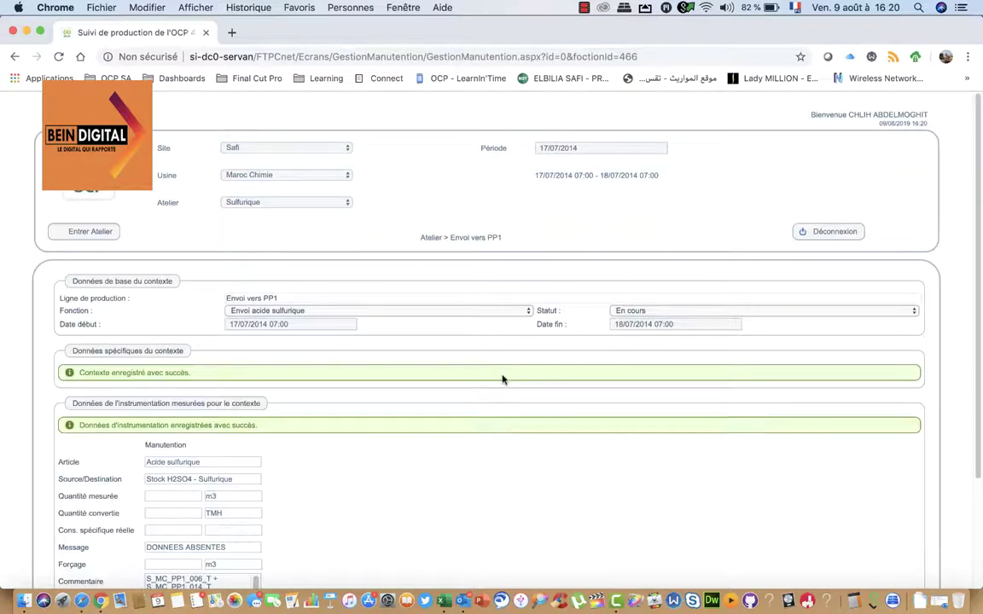
scroll(407, 475, "down", 3)
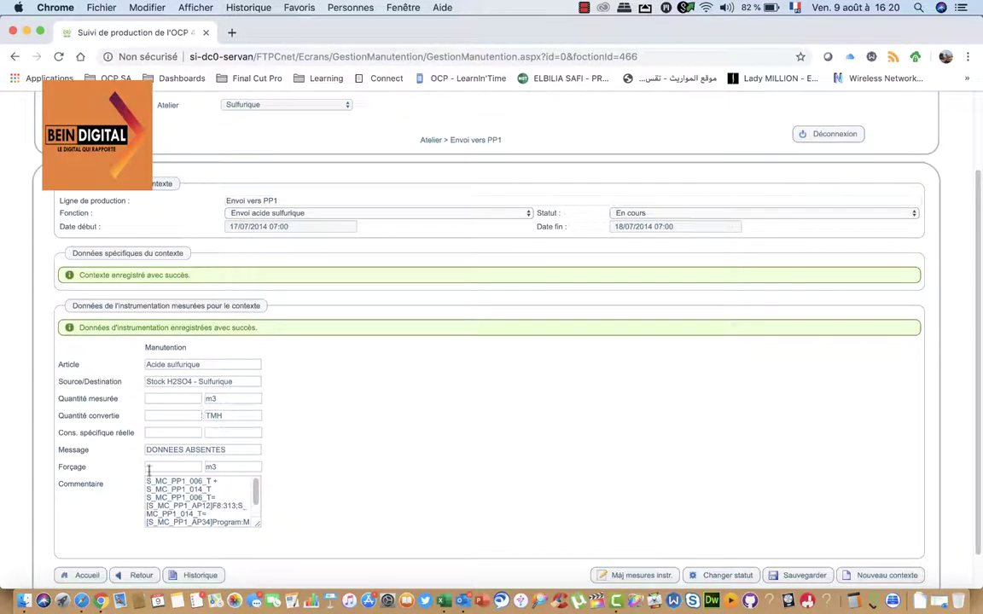
Force the Envoi vers PP1 quantity to 1143,2 m3 from the Excel report and save it
left_click(430, 580)
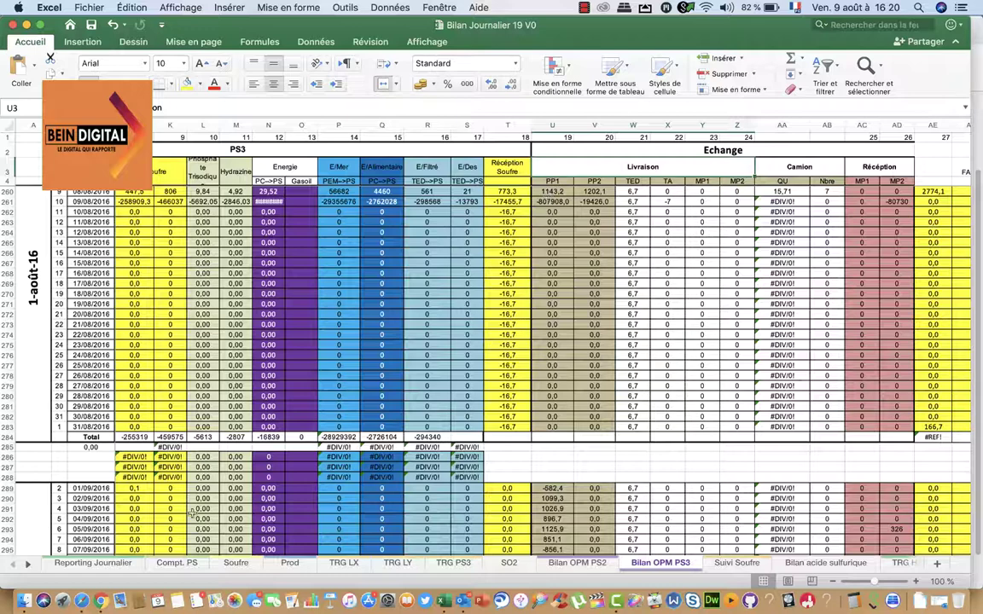
left_click(99, 575)
left_click(162, 467)
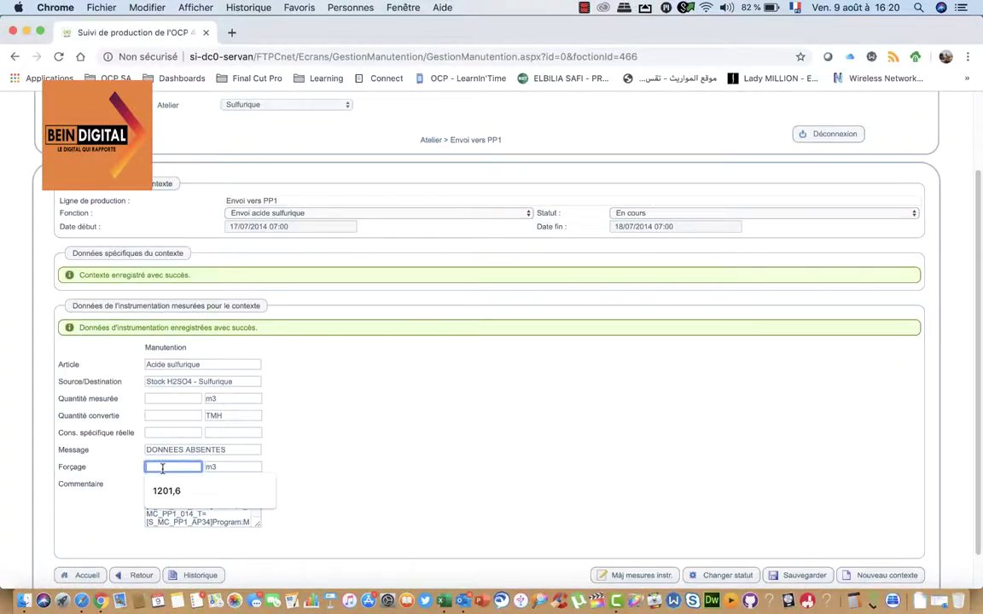
type("1143,2")
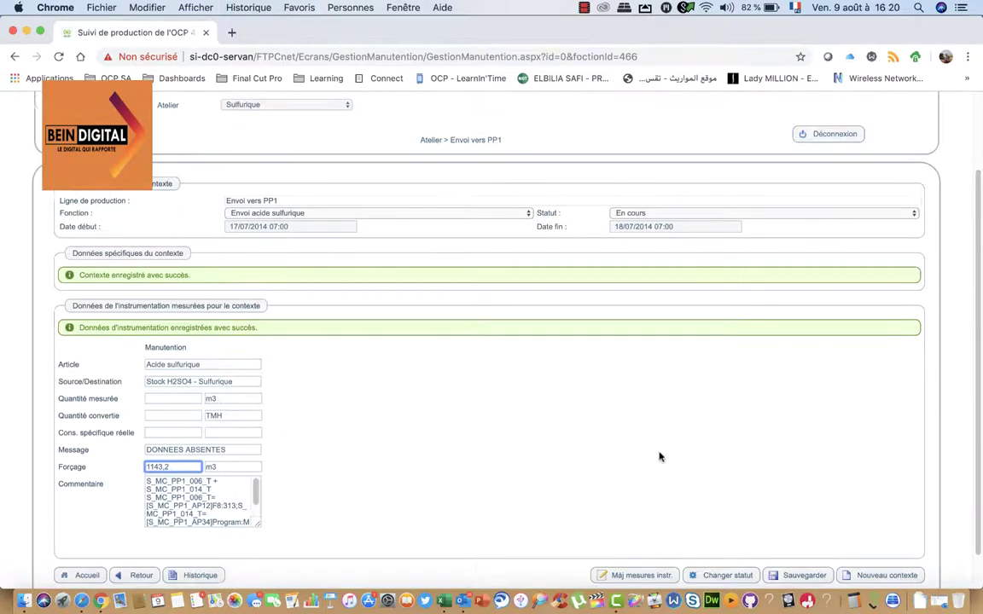
key("Return")
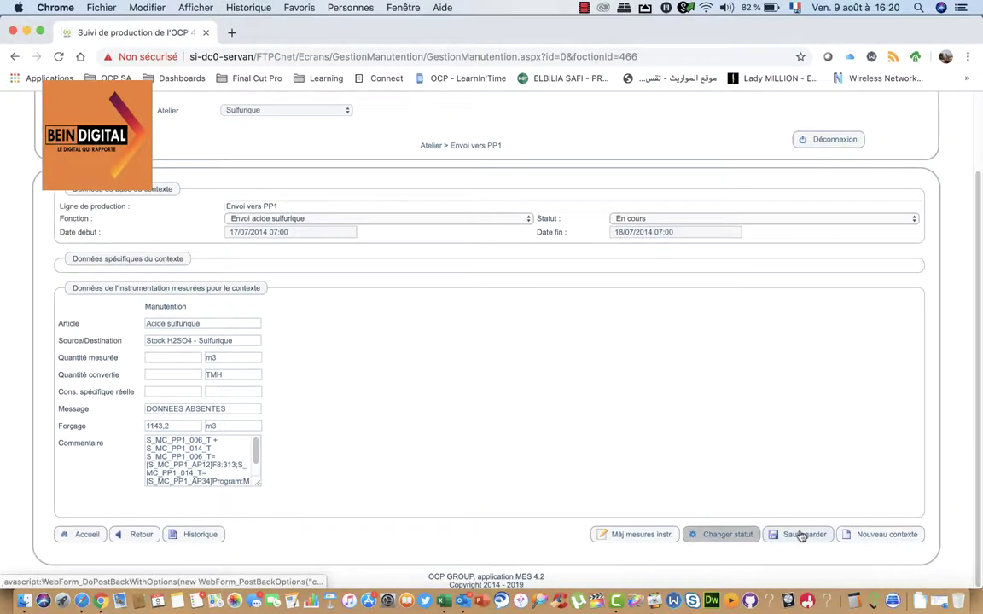
left_click(802, 535)
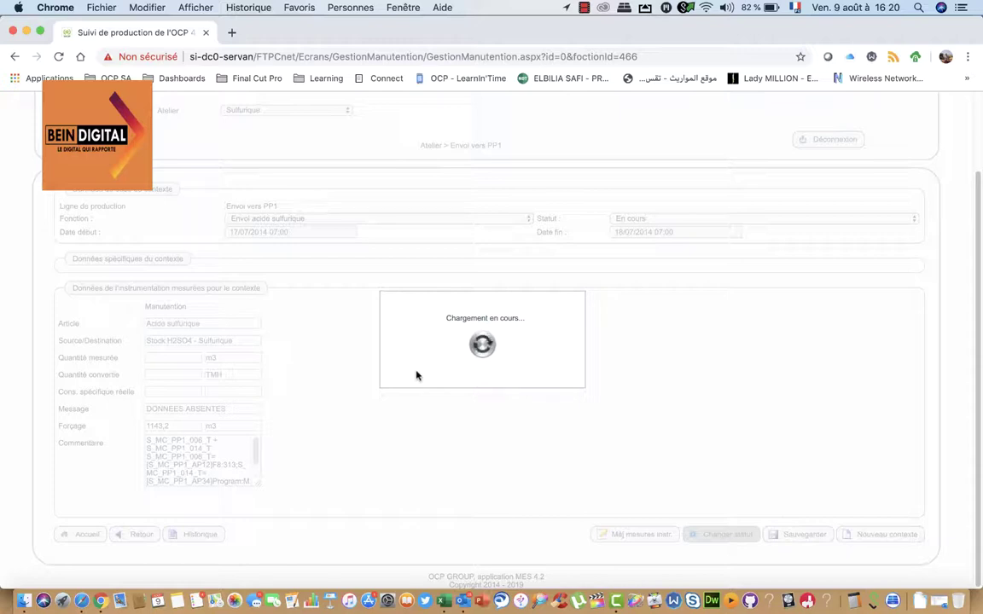
left_click_drag(520, 350, 408, 313)
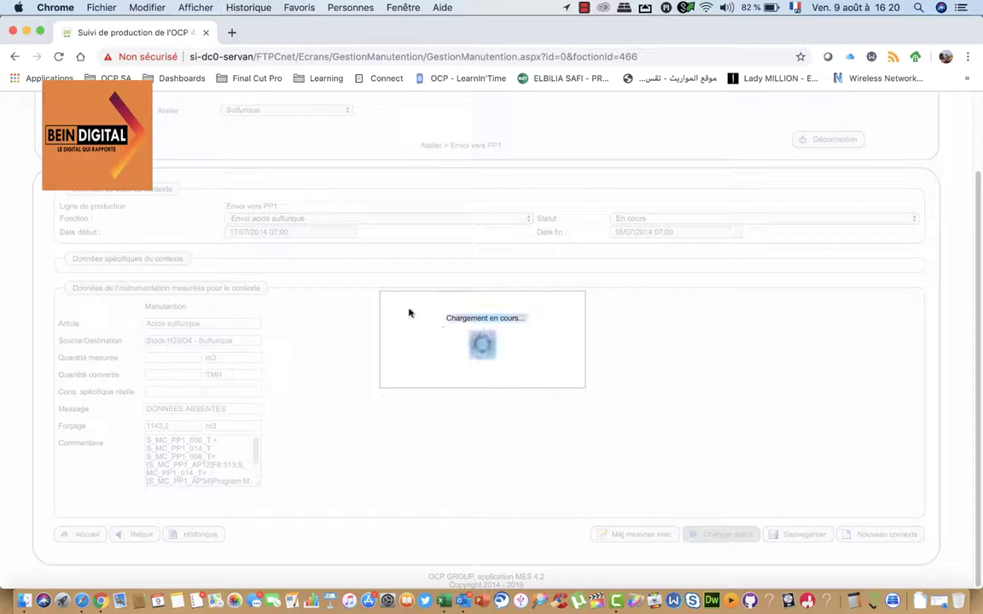
left_click(425, 366)
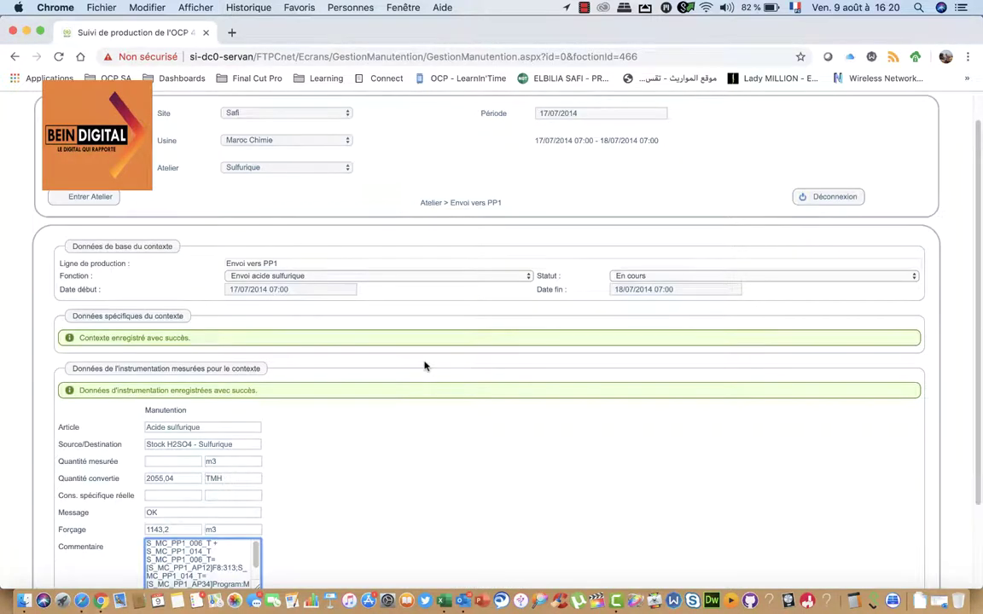
scroll(425, 366, "down", 3)
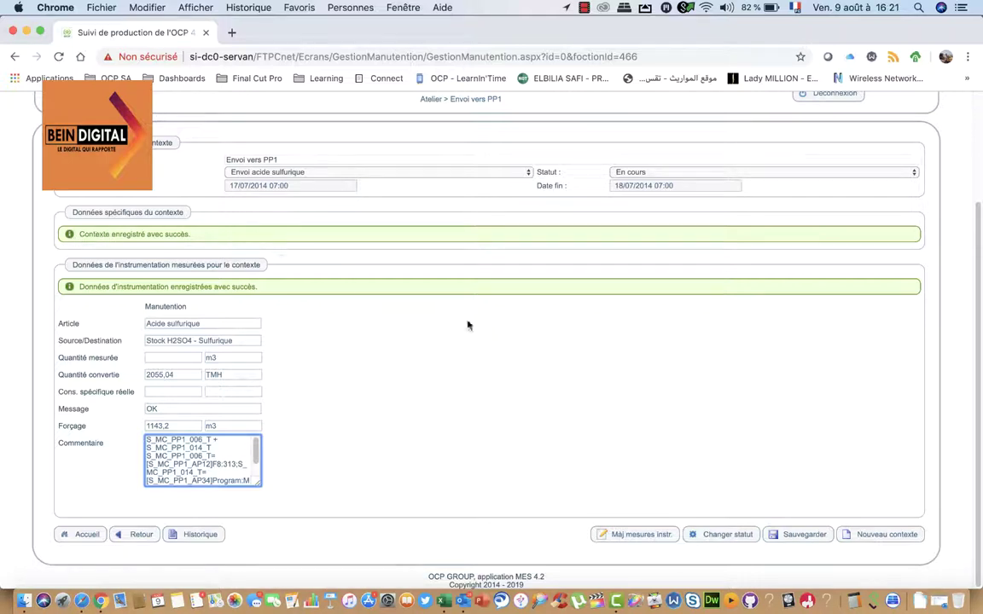
Set the Envoi vers PP1 context status to Validé, then go to the Chargement camion line
left_click(707, 535)
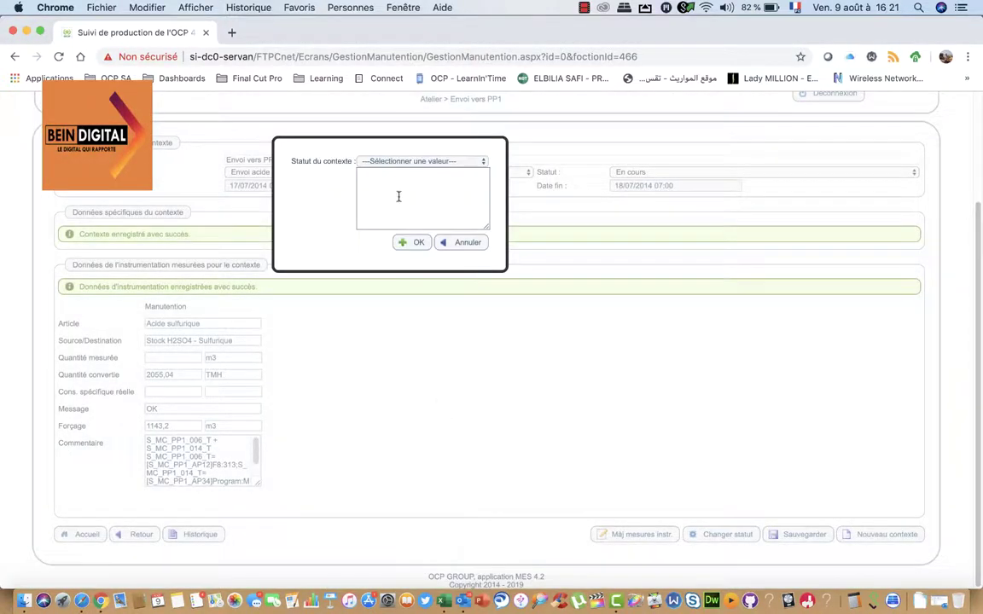
left_click(375, 160)
left_click(376, 193)
left_click(413, 241)
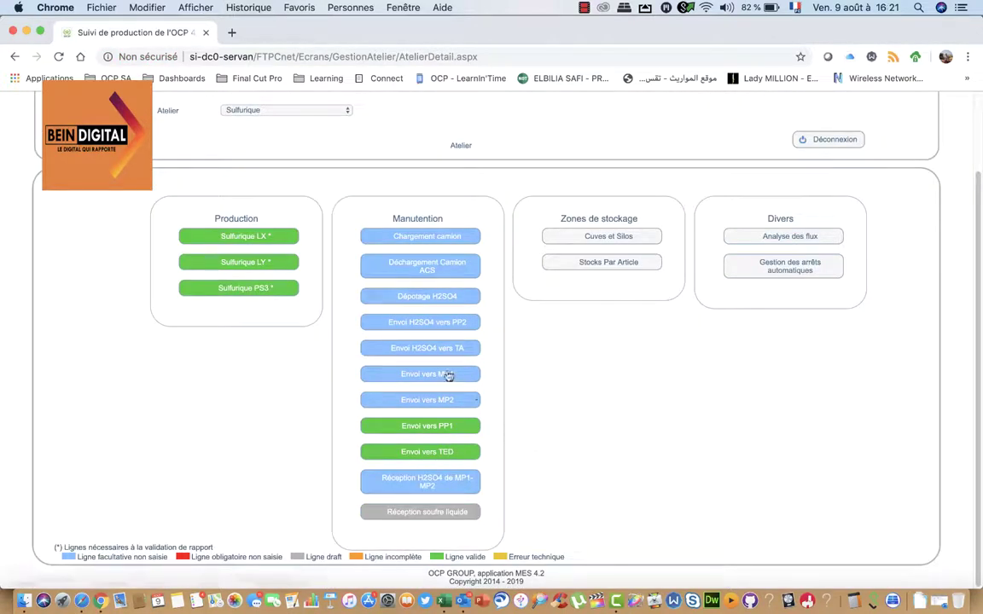
left_click(439, 242)
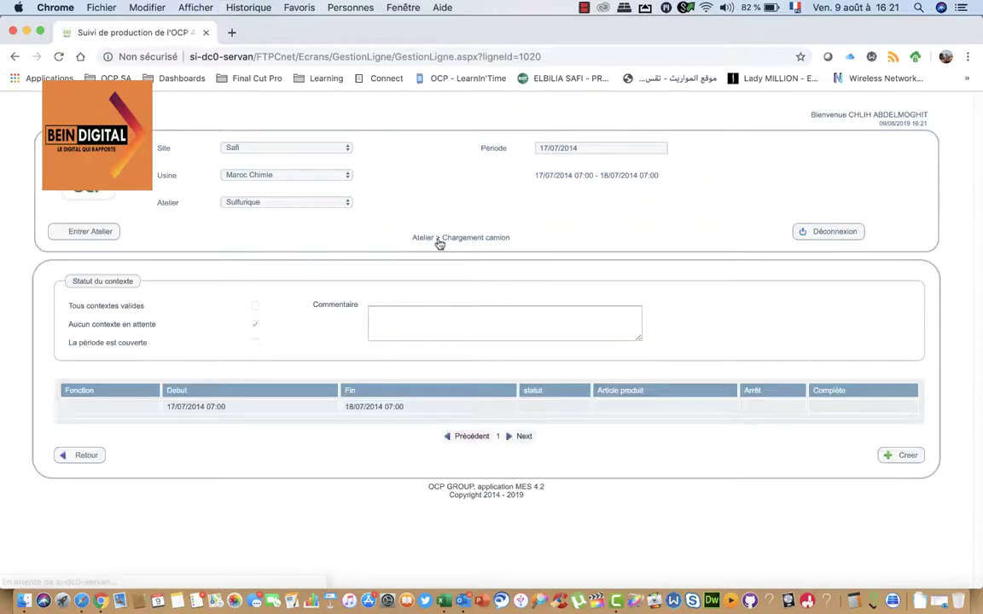
Create a context on the 17/07/2014 row with the Chargement camion function
double_click(413, 406)
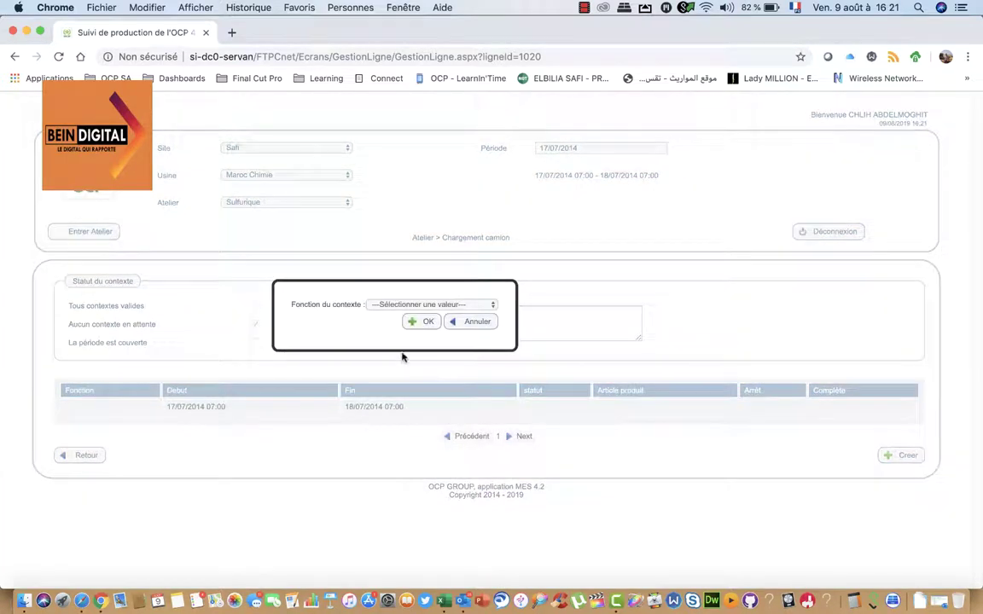
left_click(393, 304)
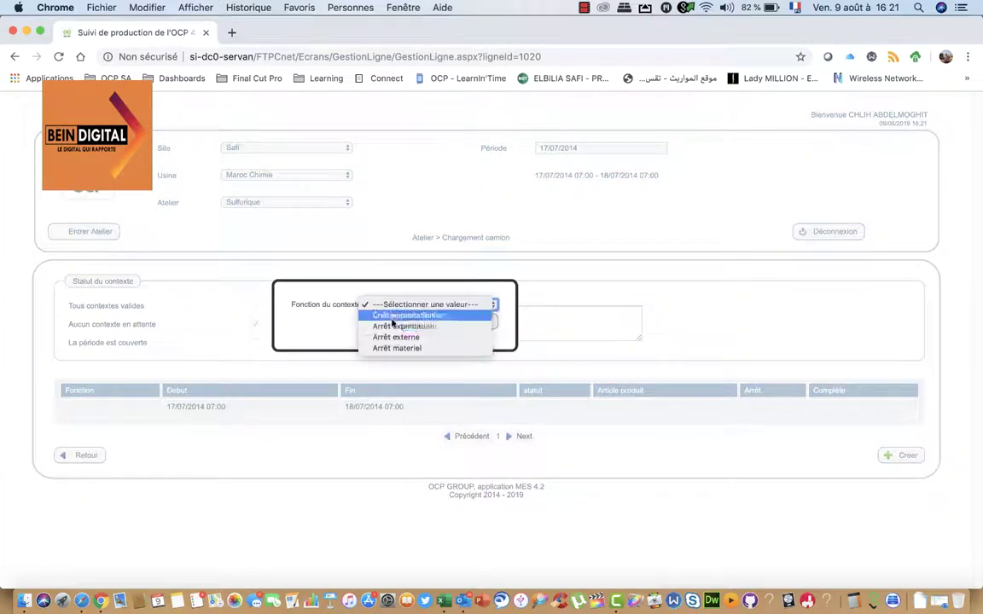
left_click(395, 327)
left_click(393, 307)
left_click(401, 294)
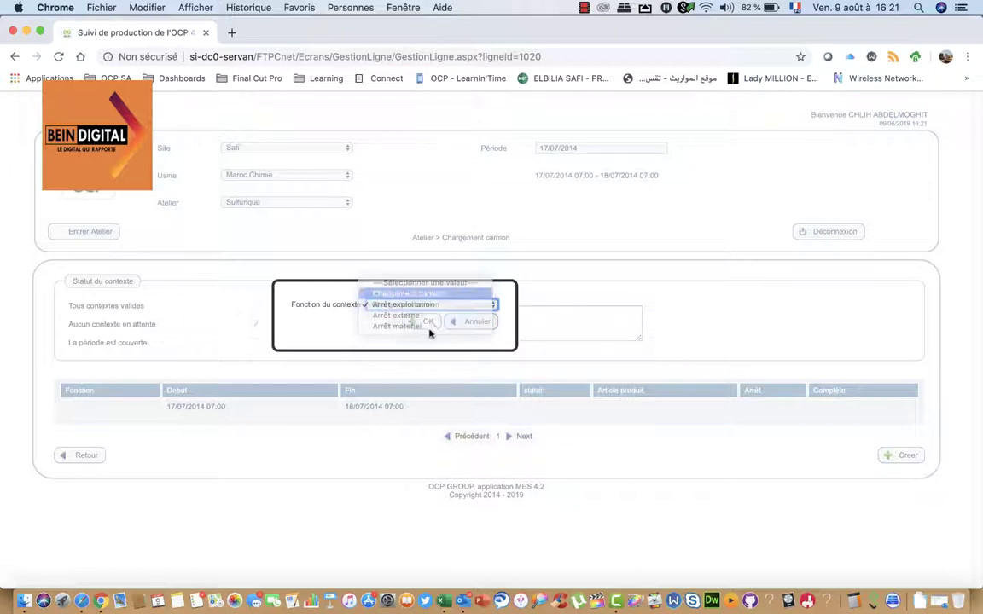
left_click(422, 323)
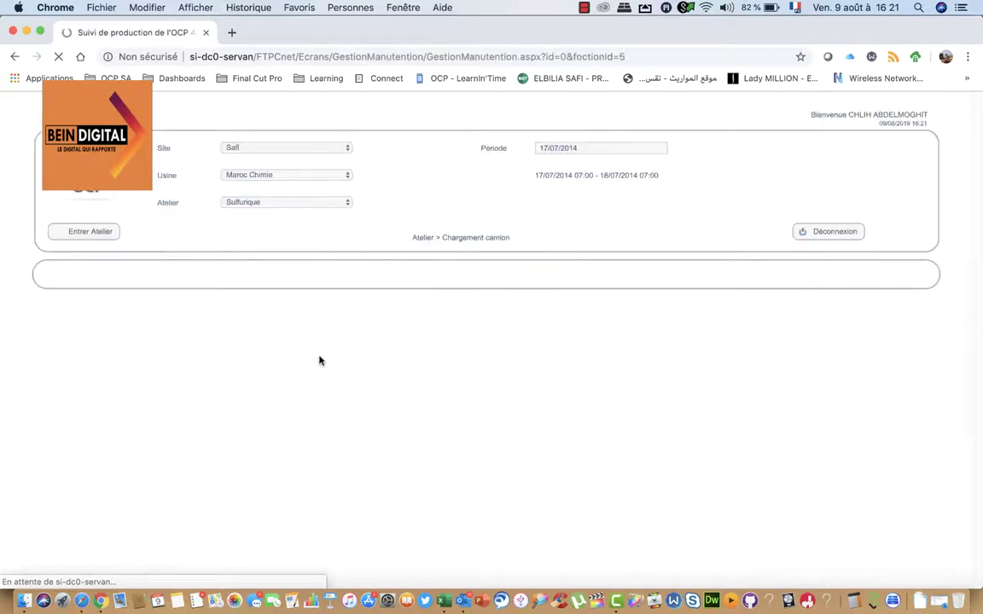
Set article to Acide sulfurique and first destination to Livraison locale, then save the context
left_click(190, 368)
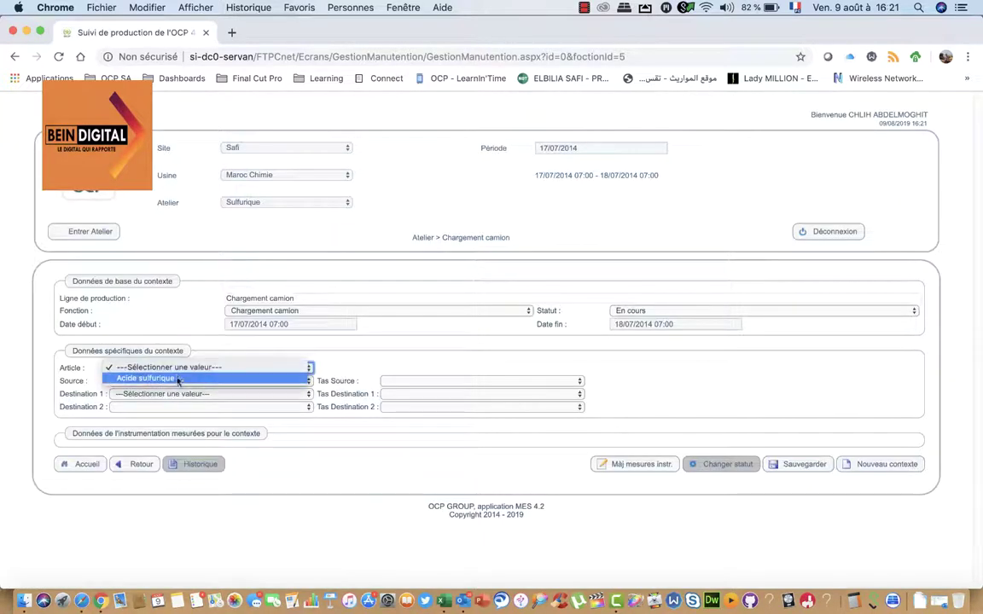
left_click(186, 378)
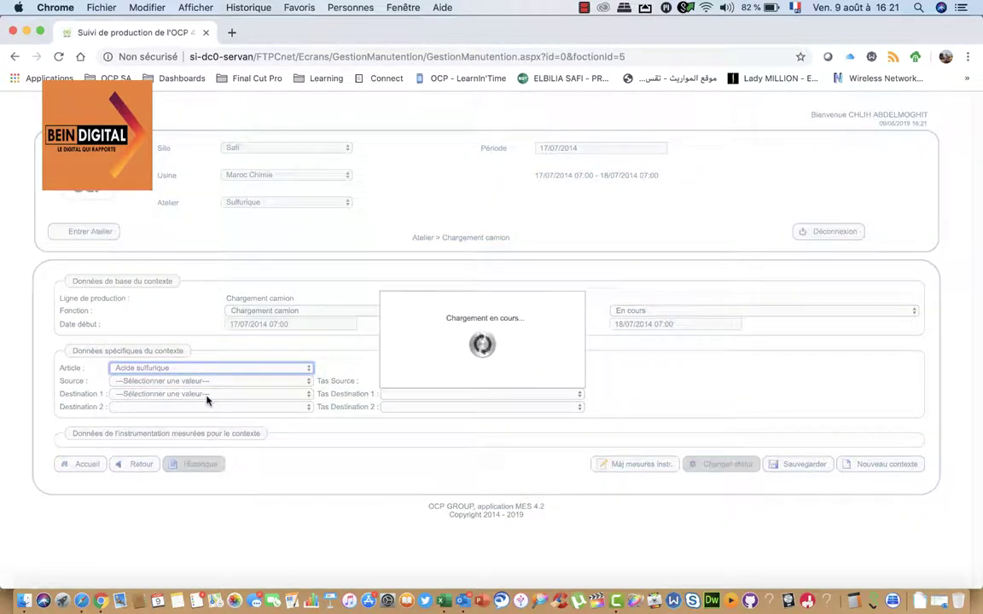
left_click(128, 394)
left_click(145, 406)
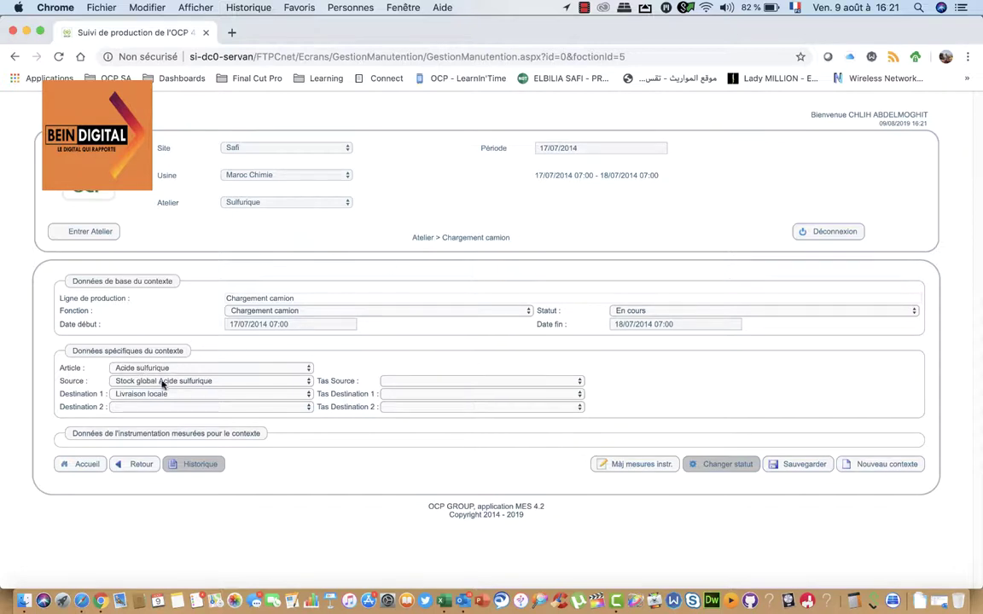
left_click(805, 466)
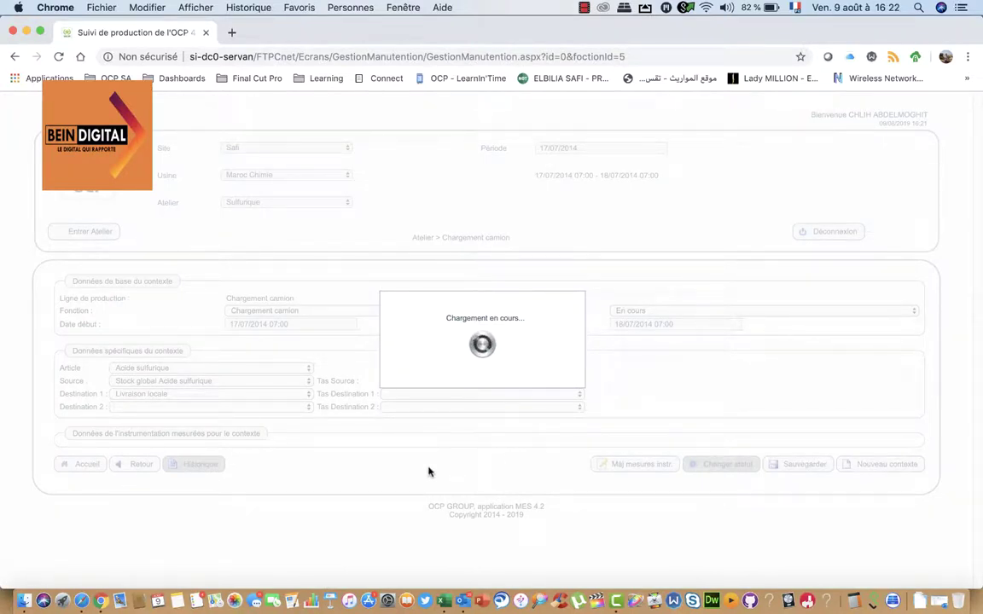
Open the truck details entry and look up the Camion figures in the Excel report
scroll(341, 504, "down", 5)
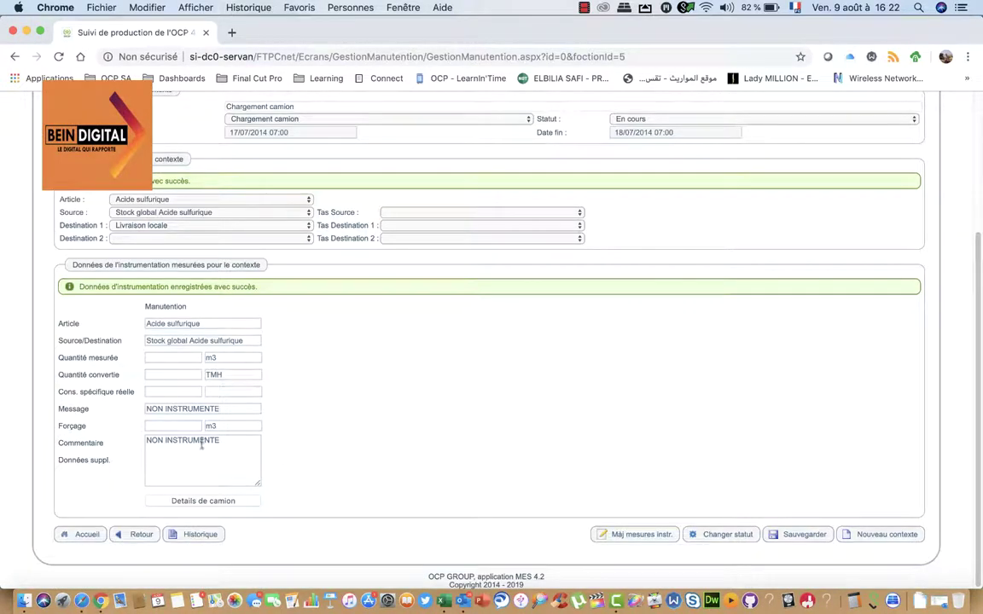
left_click(219, 502)
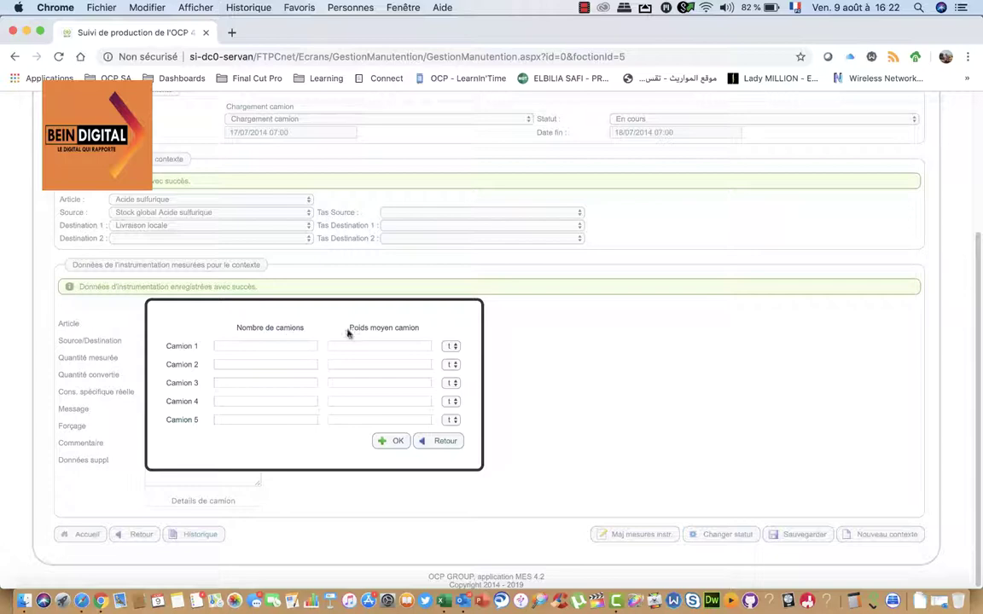
left_click(461, 597)
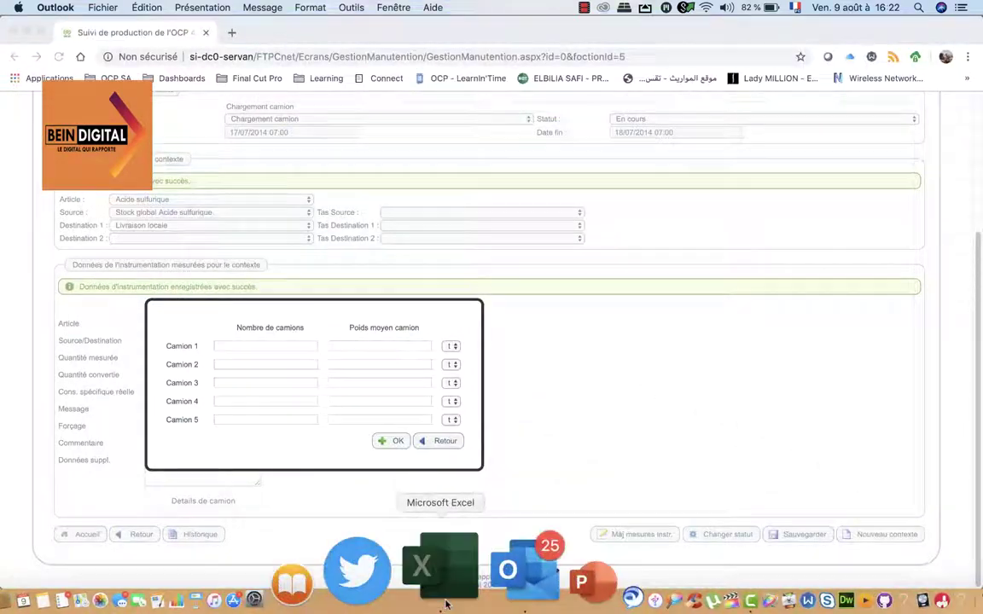
left_click(427, 567)
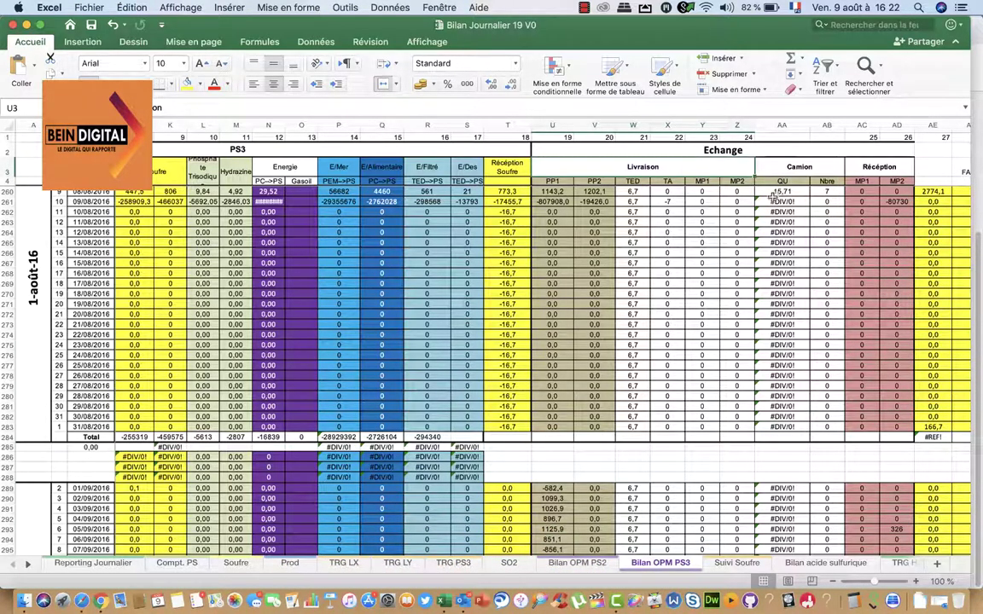
Enter 7 trucks with an average weight of 15,71 for Camion 1
left_click(91, 566)
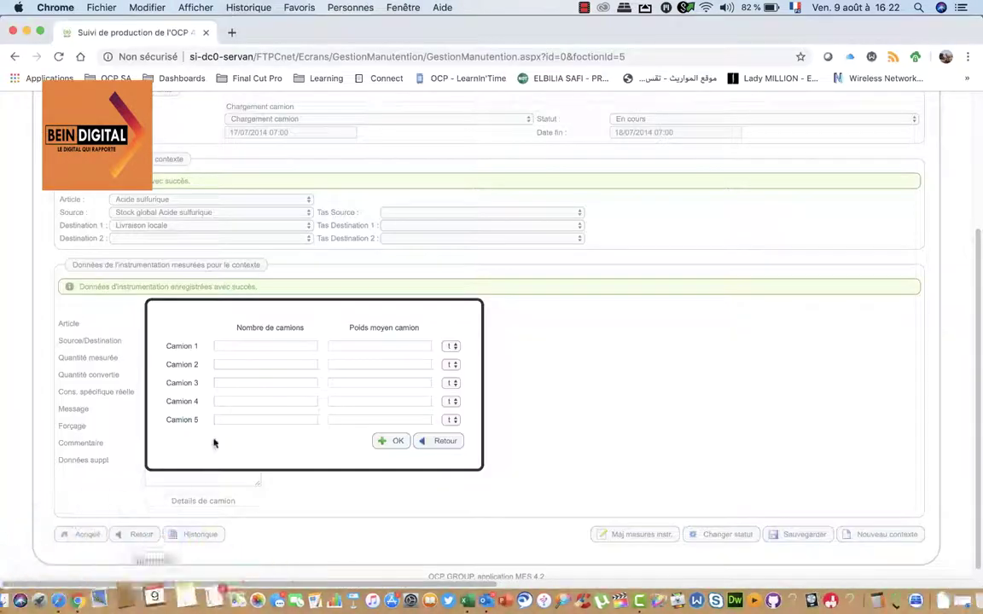
left_click(223, 346)
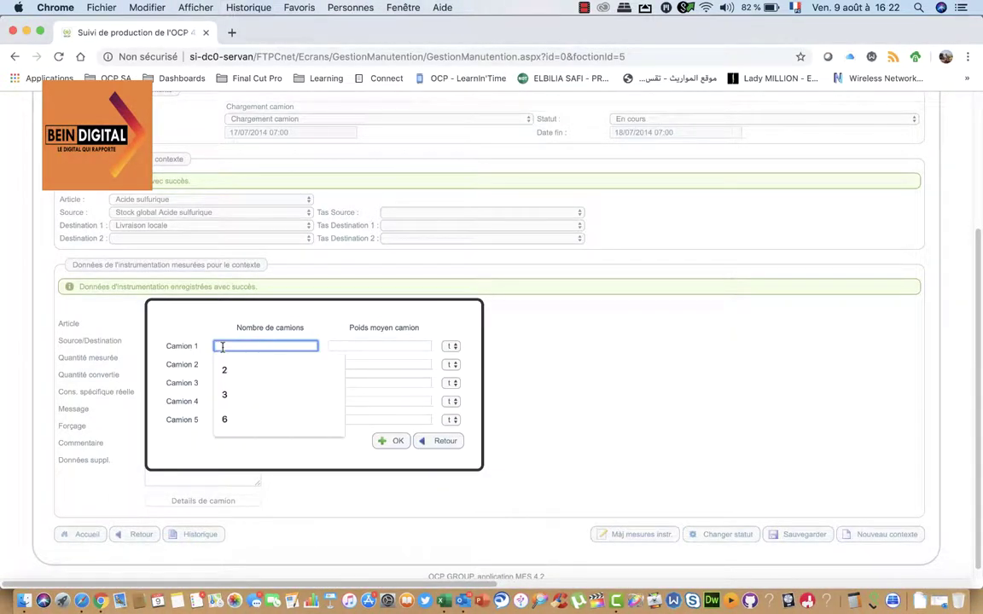
type("7")
key("Tab")
type("1")
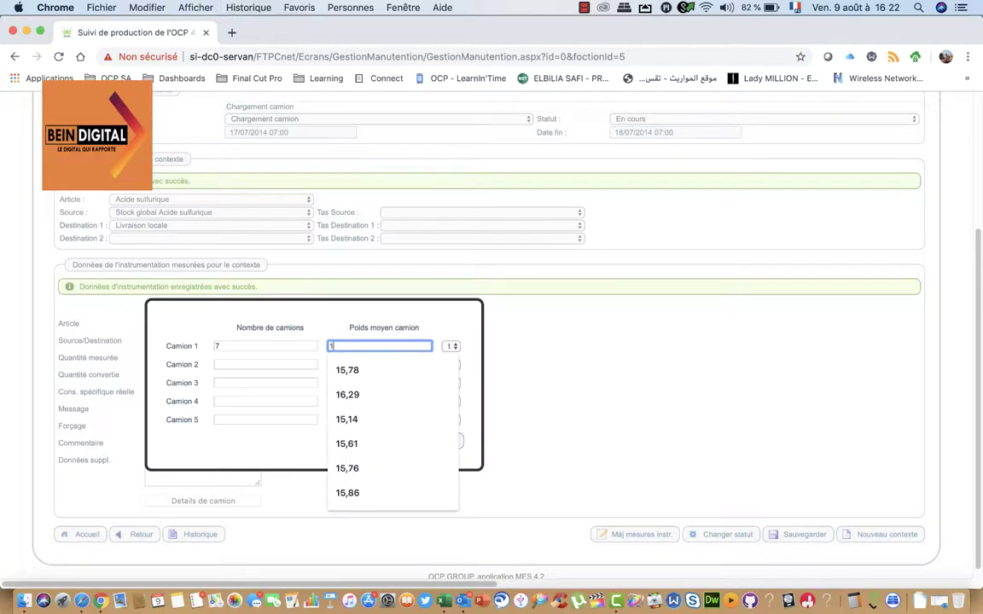
type("5,71")
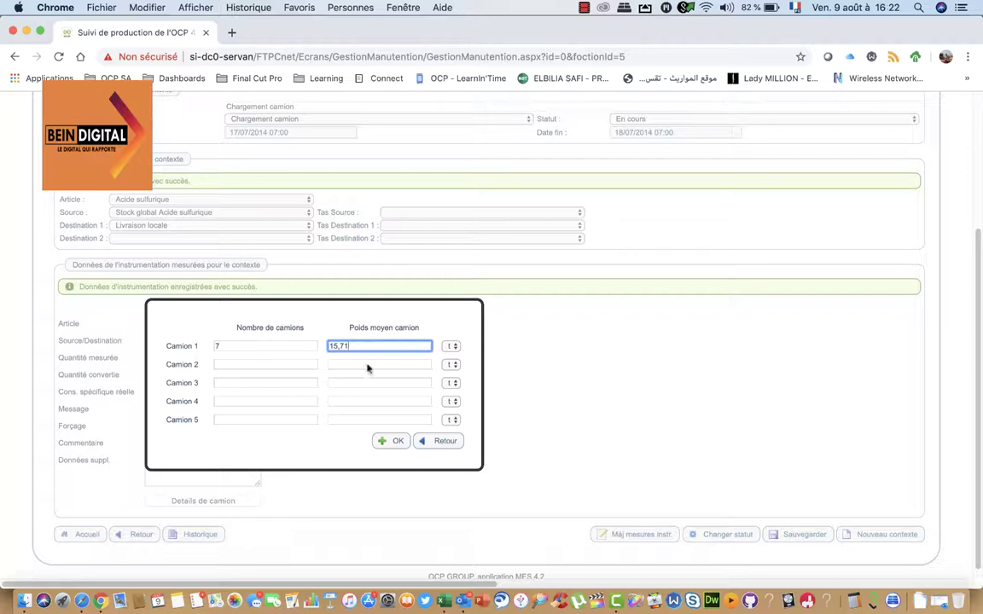
left_click(393, 448)
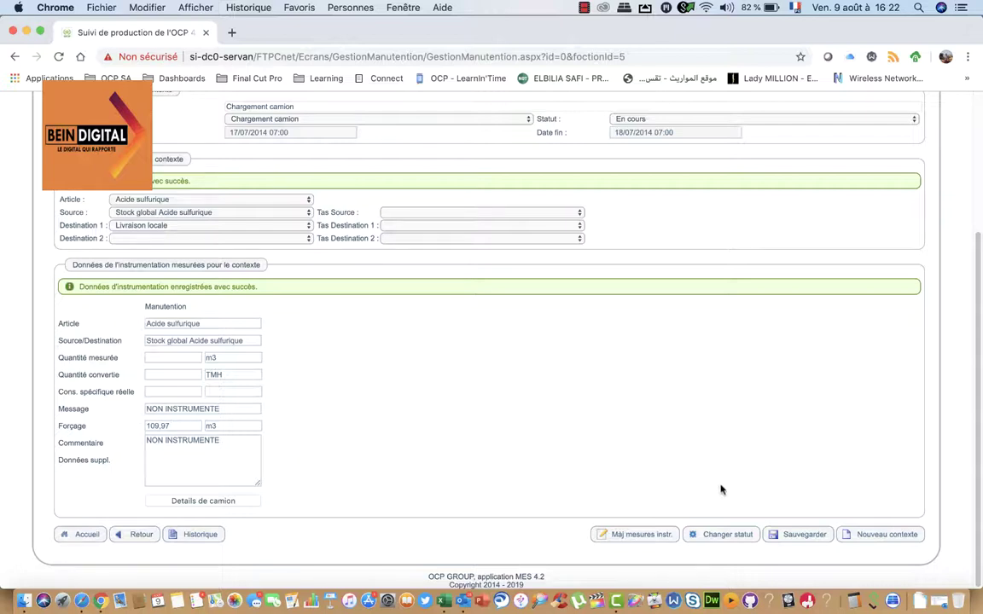
Save the Chargement camion context, validate it, and open the Envoi H2SO4 vers PP2 line
left_click(790, 537)
left_click(790, 535)
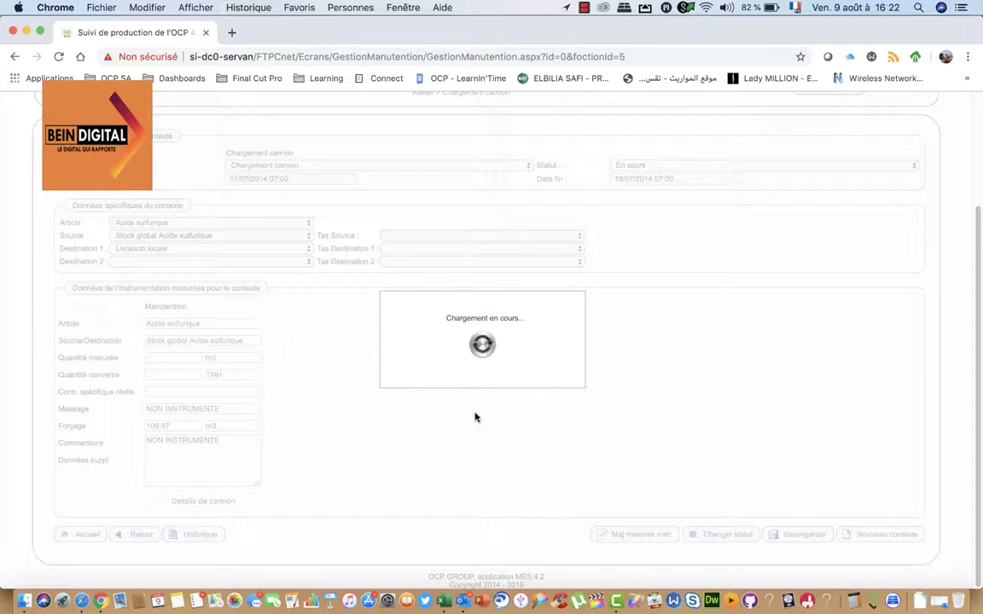
scroll(476, 463, "down", 3)
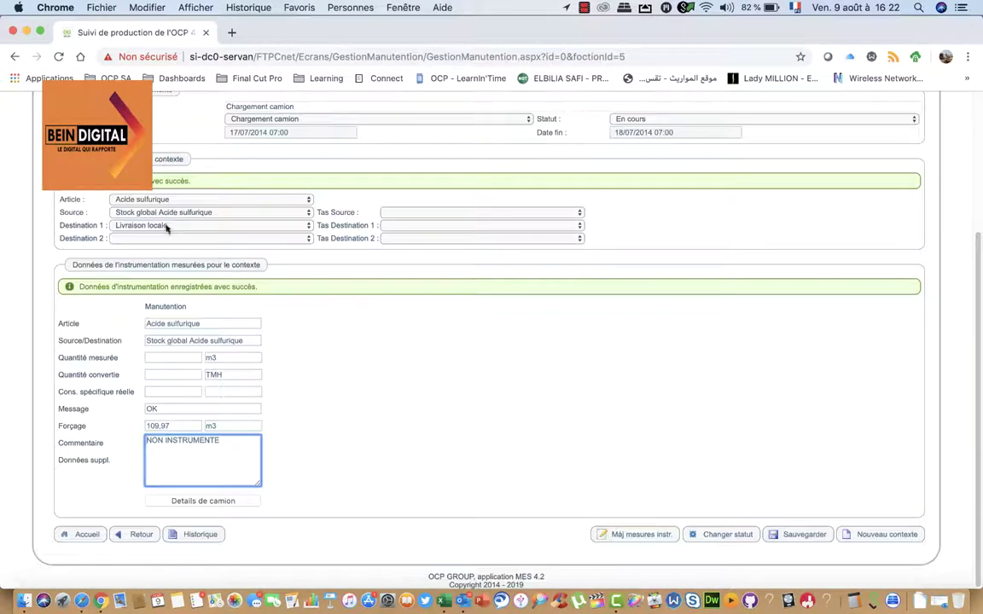
left_click(728, 538)
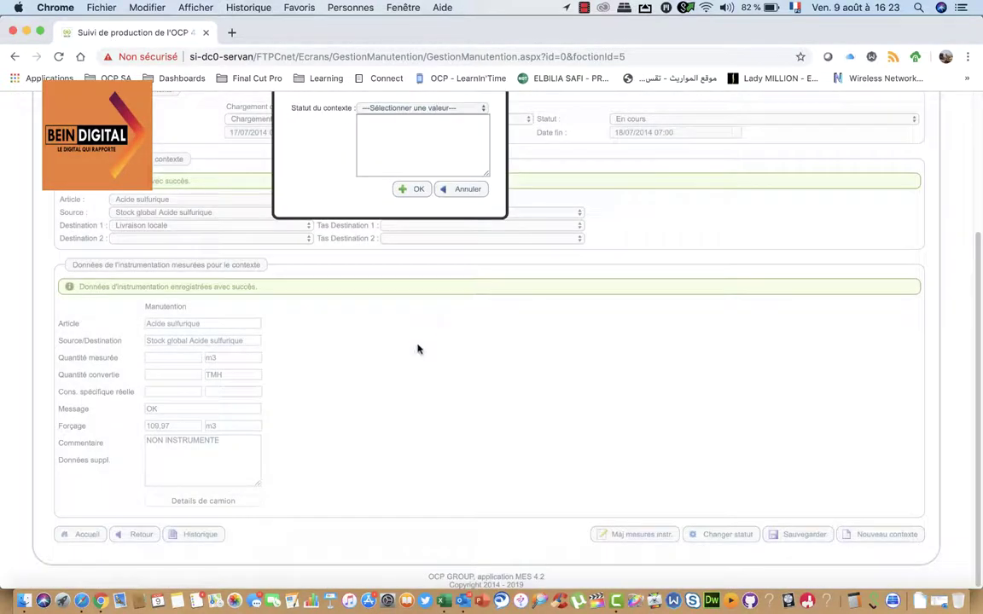
left_click(422, 107)
left_click(384, 139)
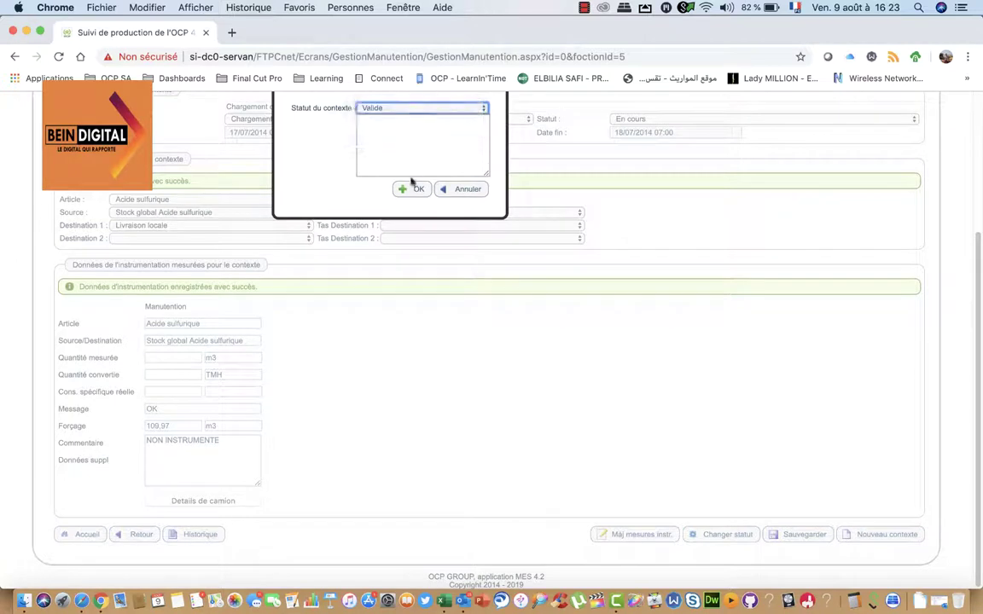
left_click(413, 188)
left_click(418, 391)
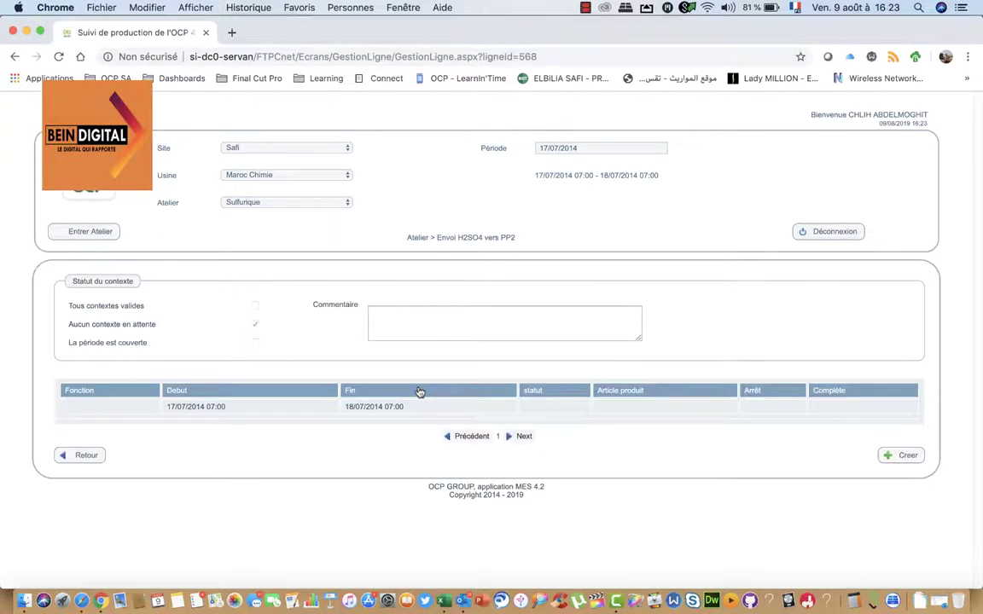
Create and save an Envoi acide sulfurique context for 17/07/2014 after checking the Excel report
left_click(384, 409)
left_click(401, 306)
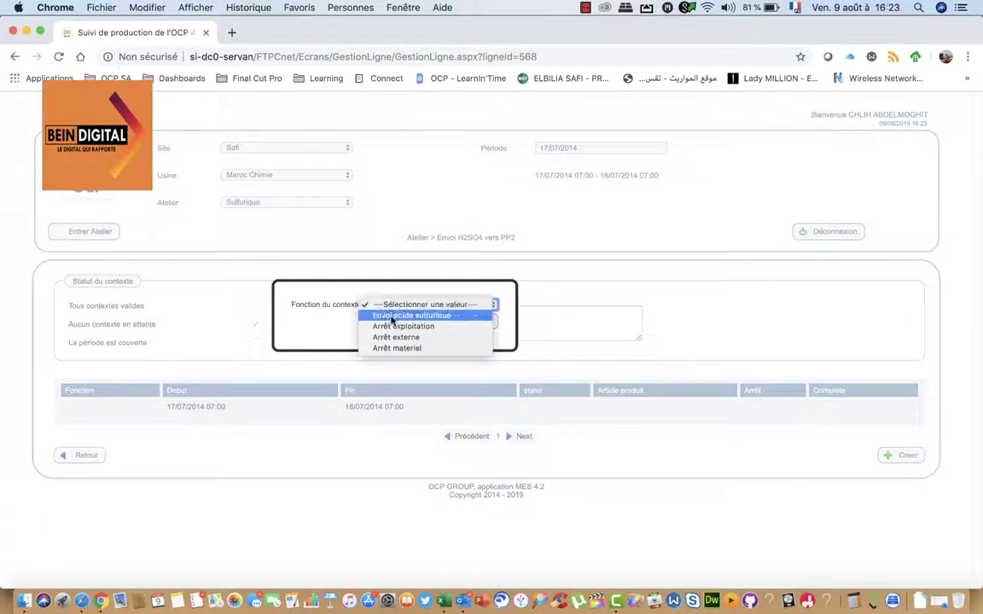
left_click(392, 317)
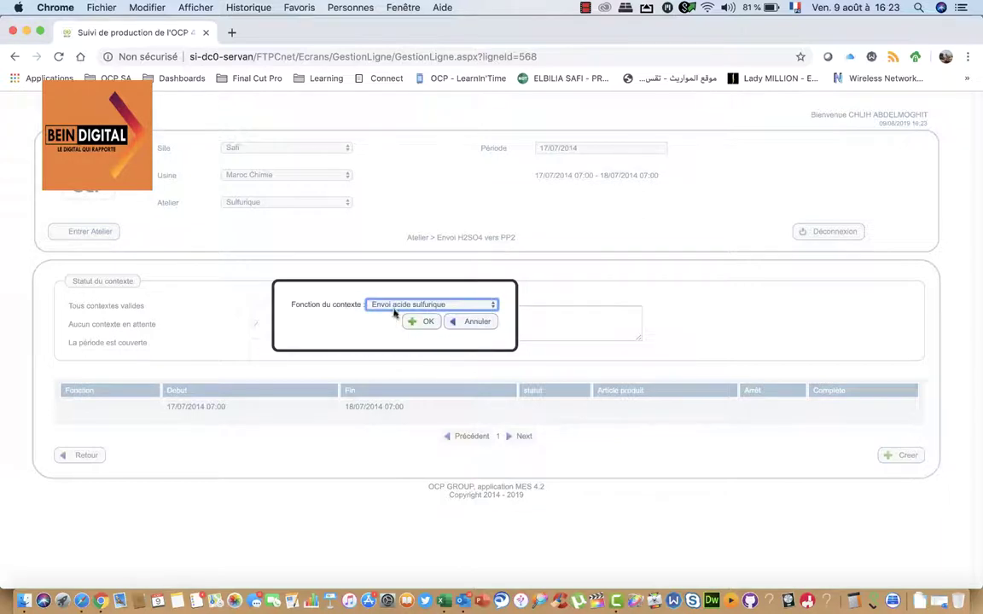
left_click(417, 321)
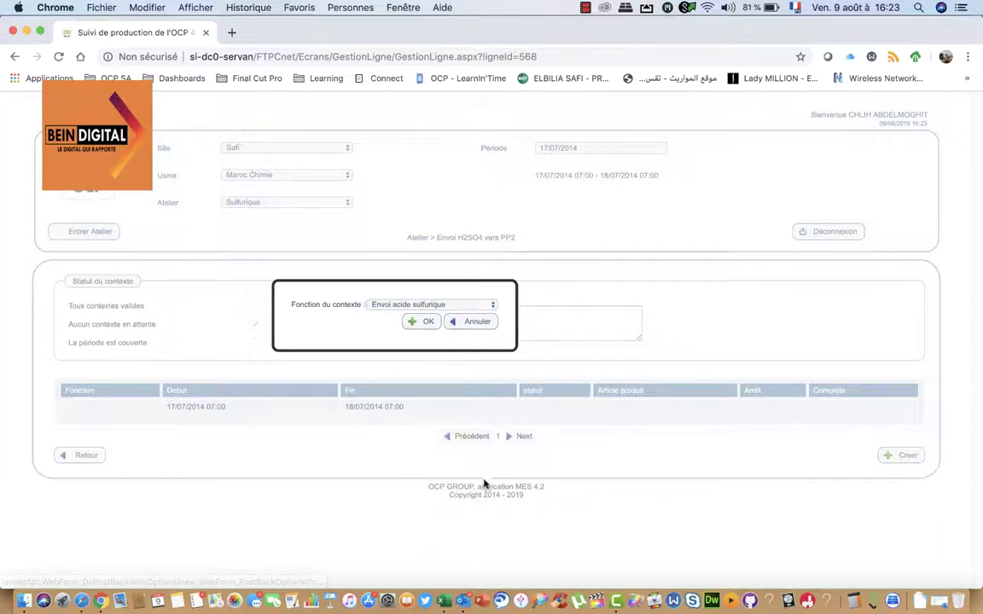
left_click(442, 597)
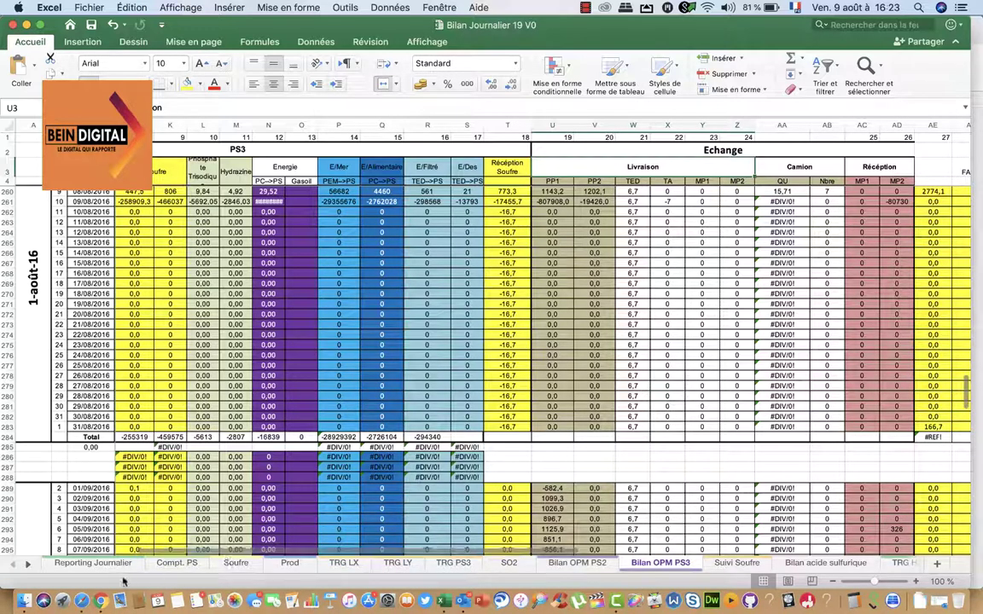
left_click(92, 578)
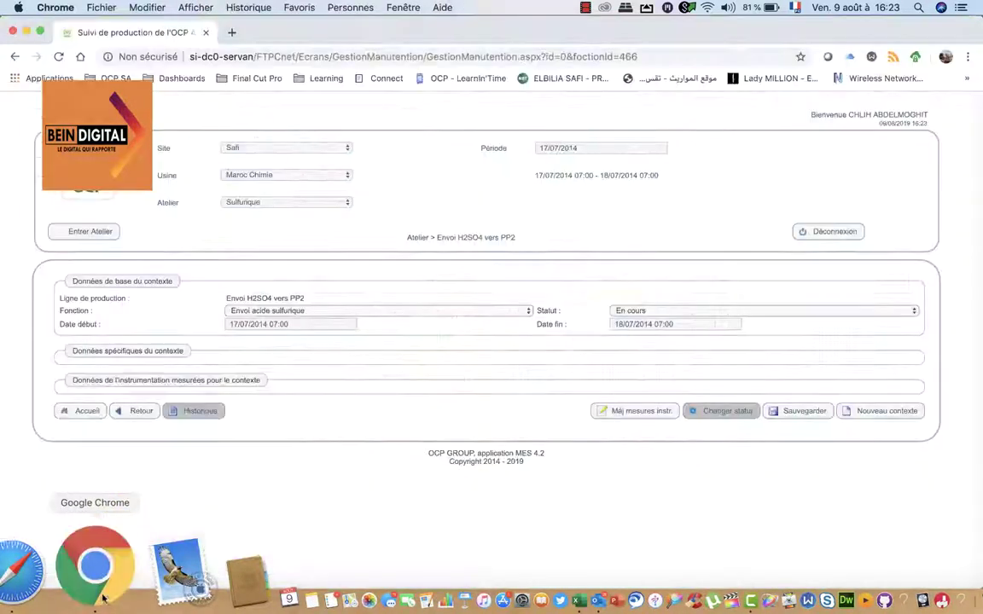
left_click(805, 417)
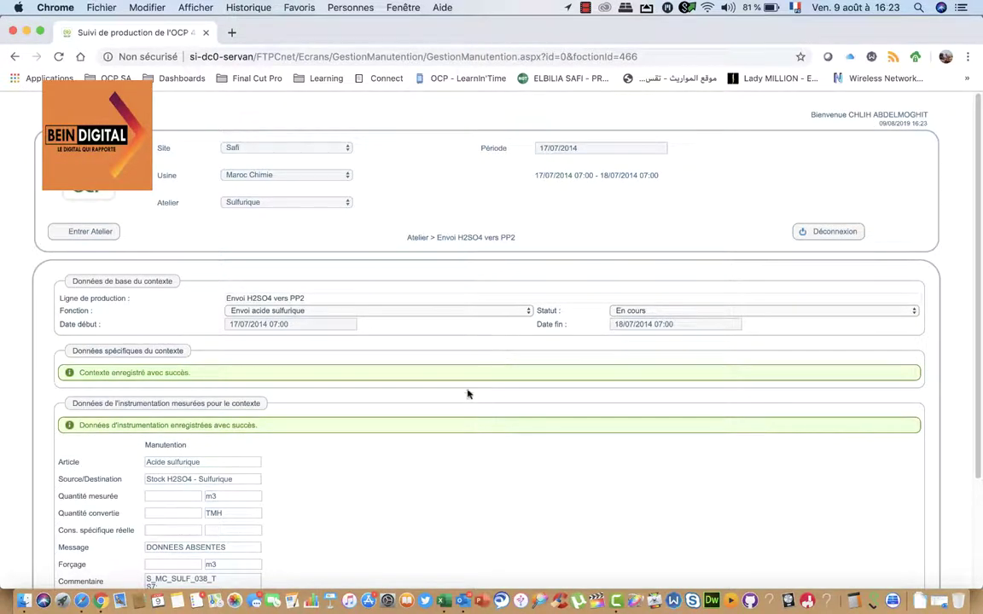
Enter a Forçage of 1202,1 m3, checked against the Excel report, and save it
scroll(468, 394, "down", 3)
left_click(171, 426)
type("1201")
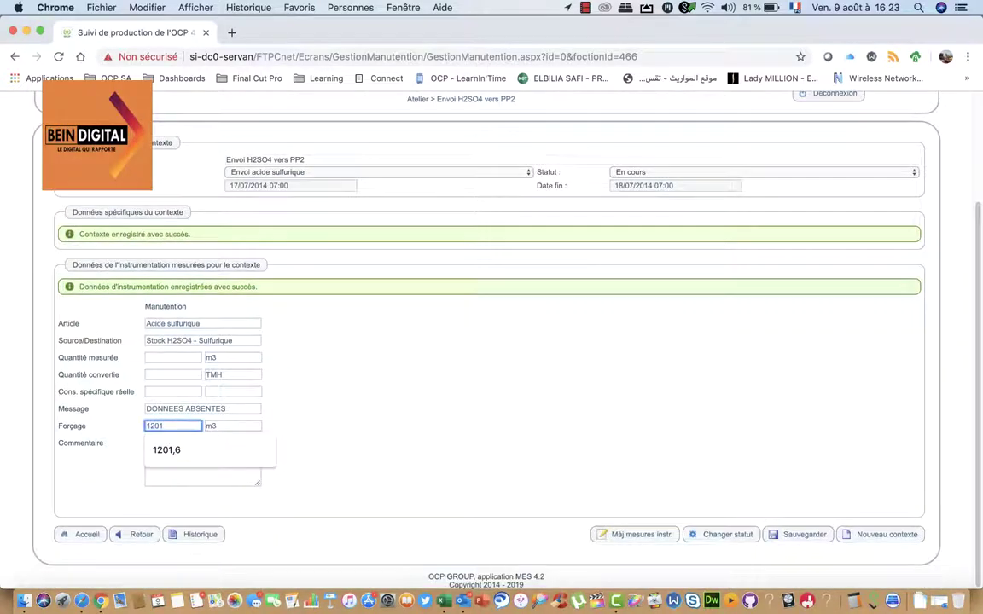
left_click(412, 577)
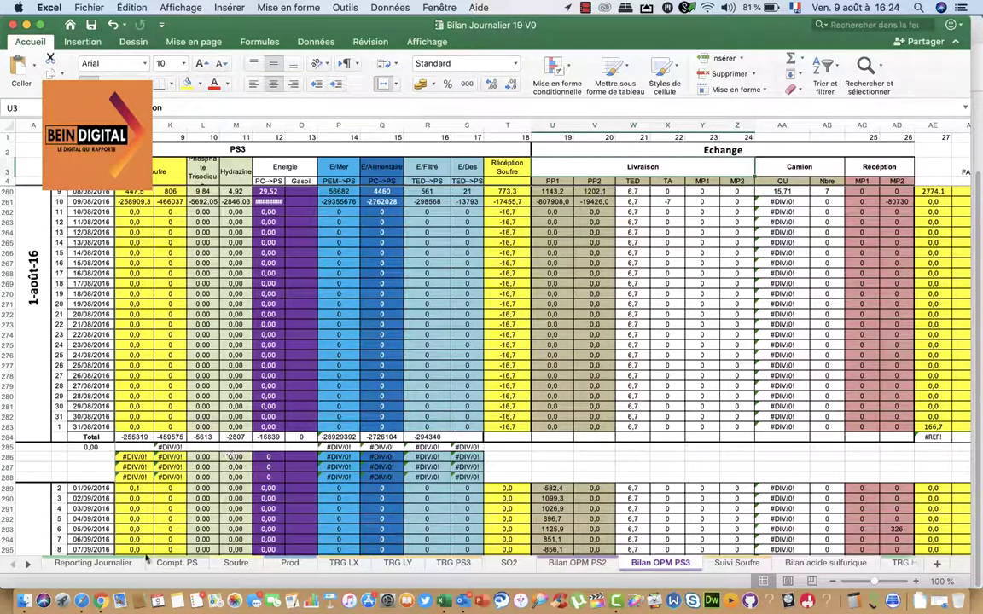
left_click(70, 565)
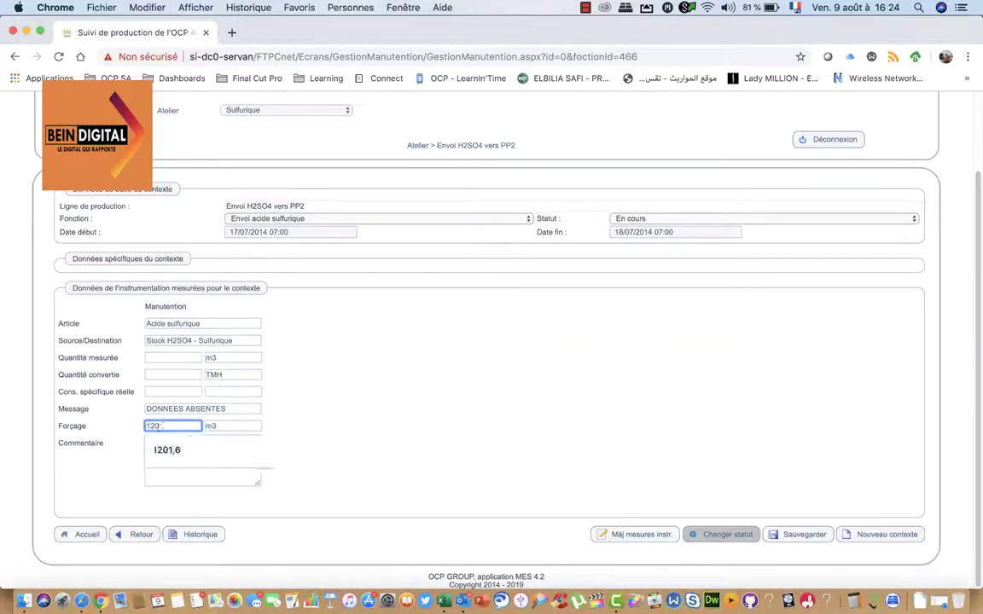
type("2,1")
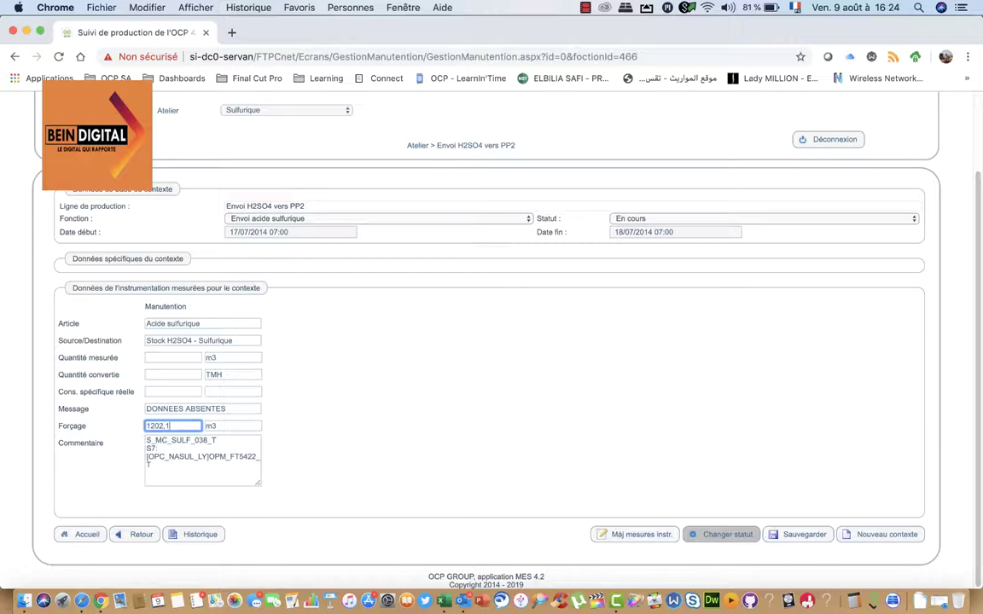
scroll(491, 439, "down", 1)
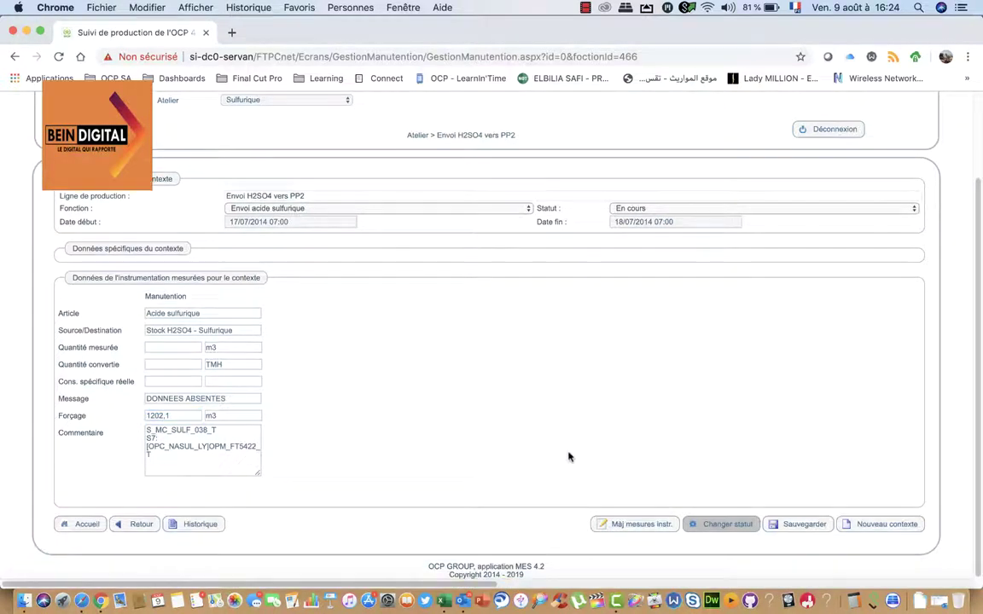
left_click(816, 524)
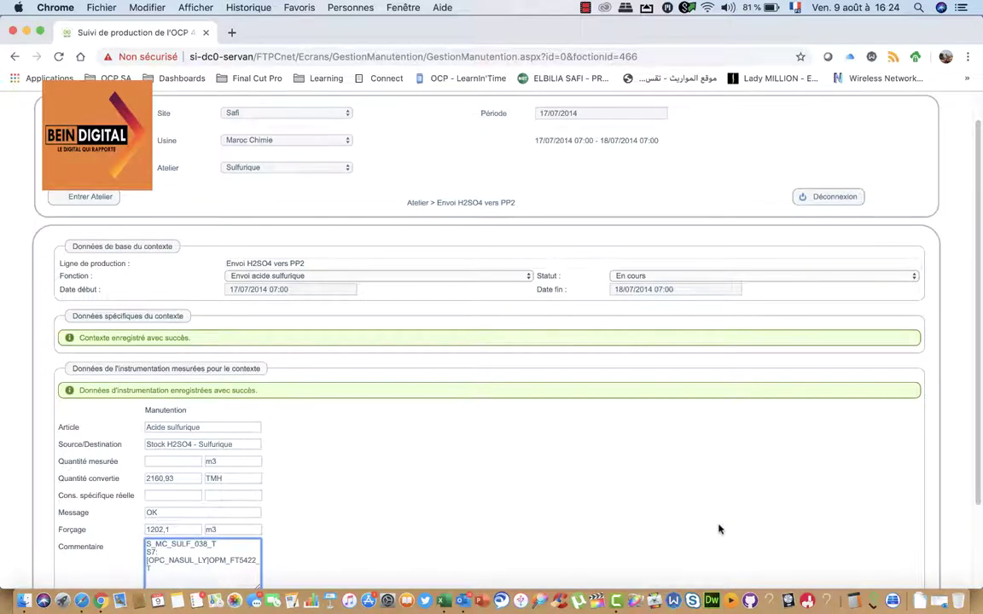
Set the Envoi H2SO4 vers PP2 context status to Valide
scroll(719, 529, "down", 3)
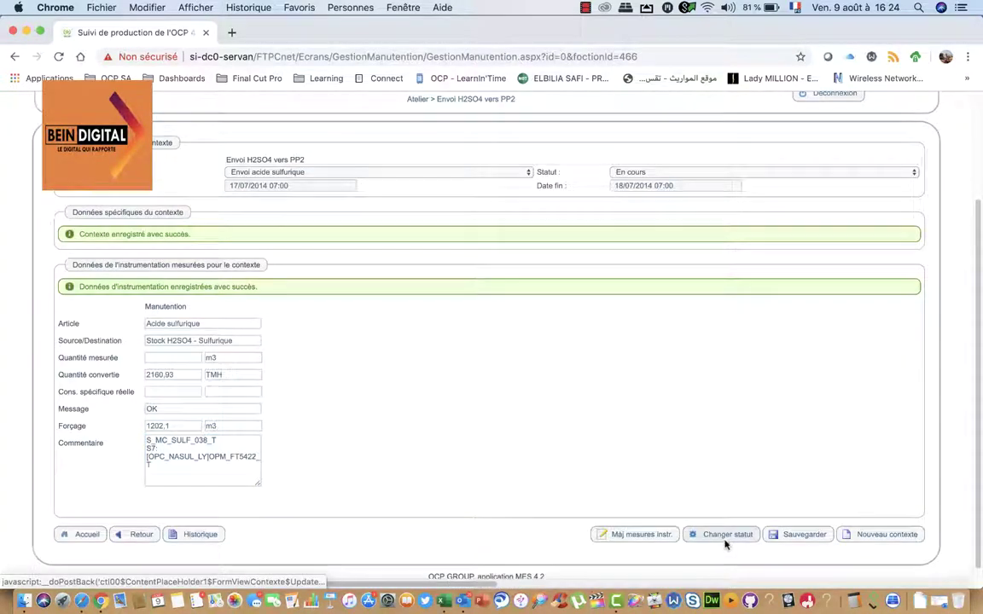
left_click(724, 540)
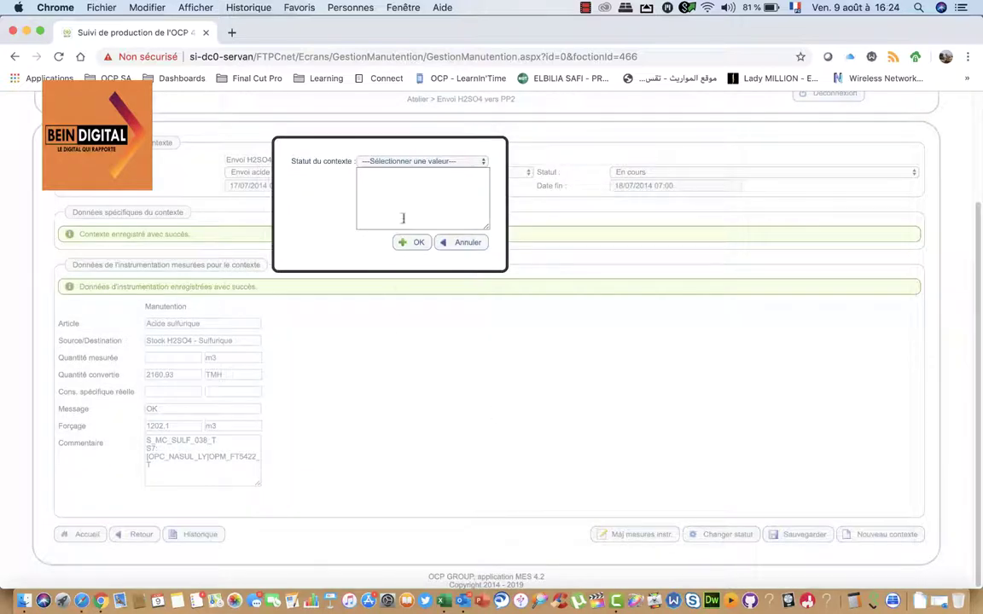
left_click(359, 161)
left_click(386, 192)
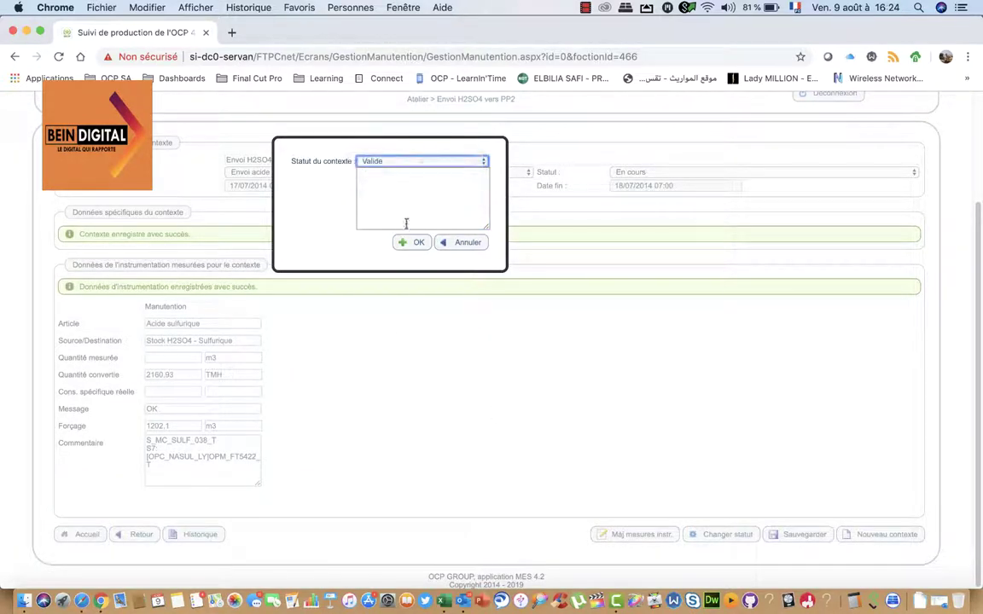
left_click(411, 242)
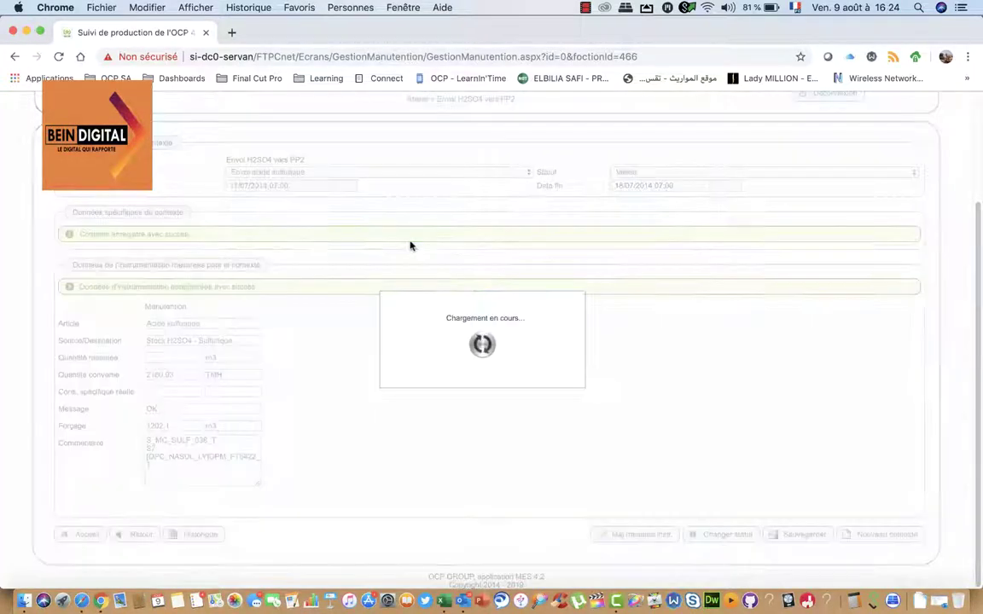